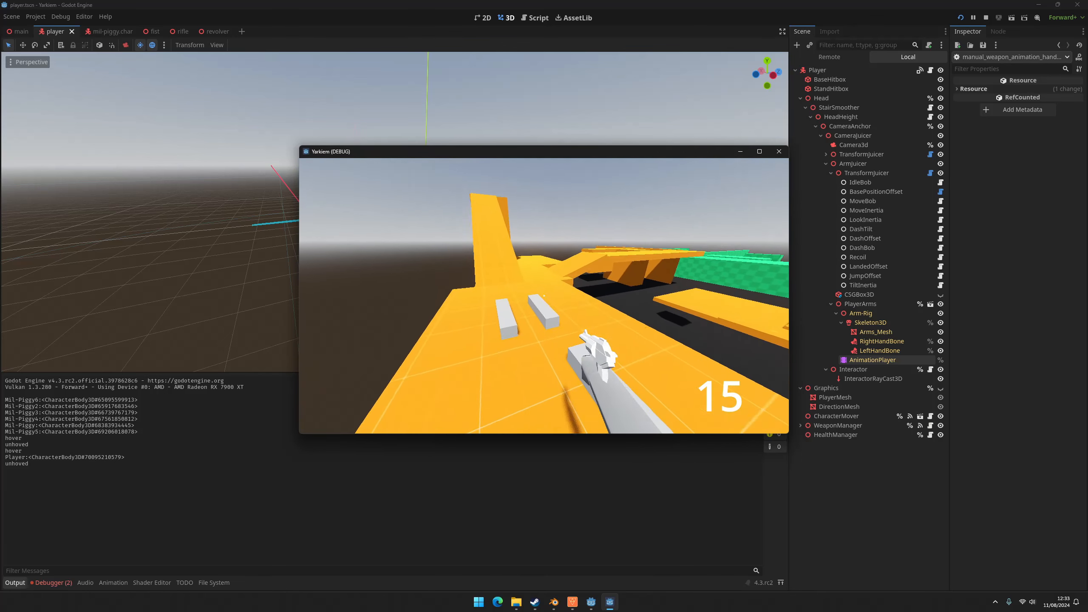
Playtest the running game by picking up a weapon, firing it and switching to the second weapon slot.
key(w)
key(e)
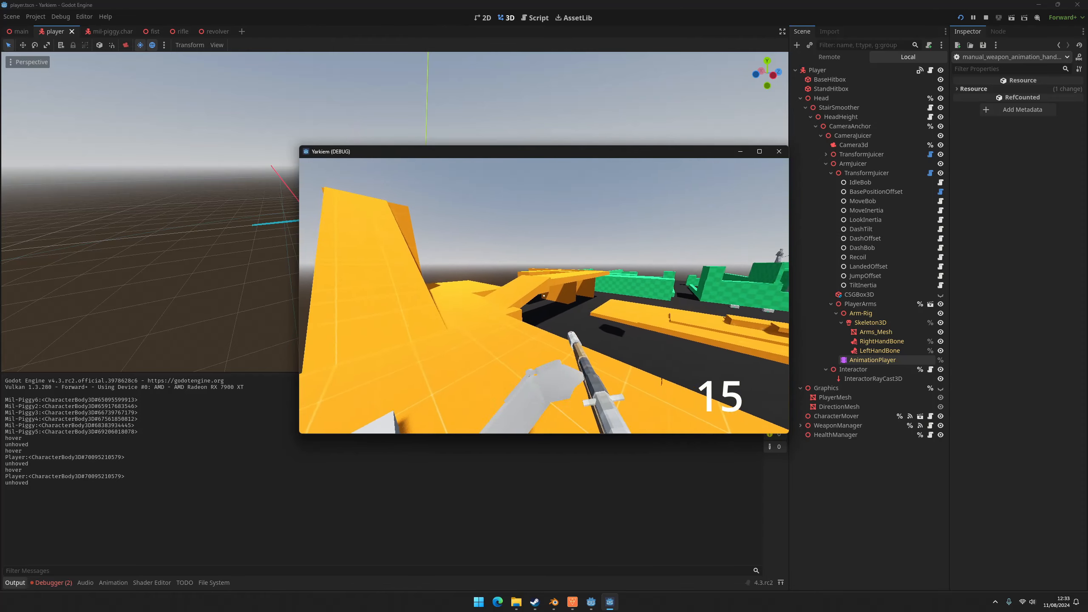
click(544, 296)
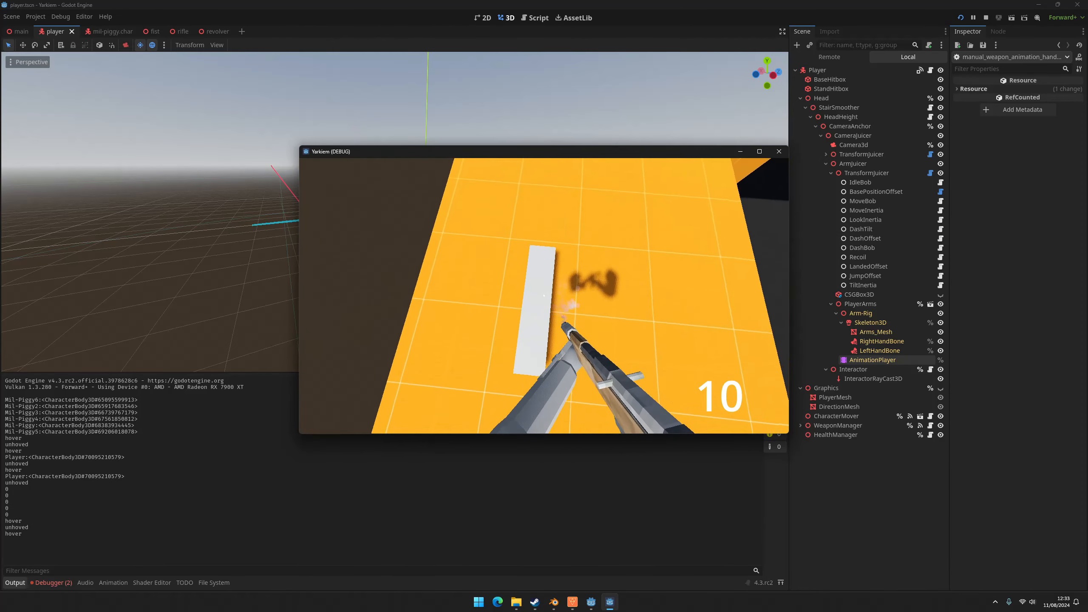
key(2)
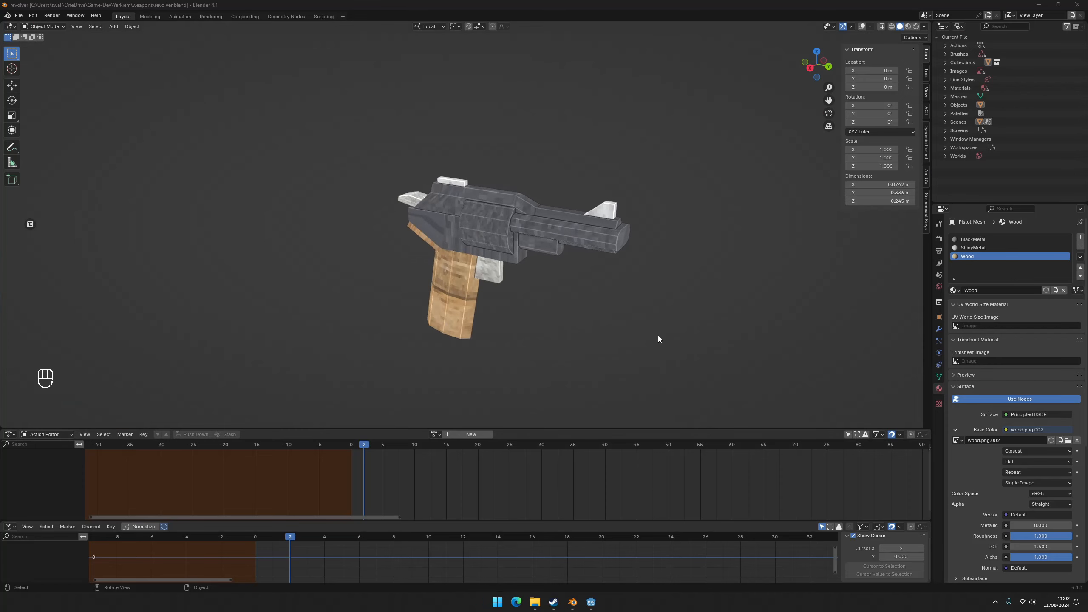
Switch to Blender and put the Arm-Rig armature of the player arms file into Pose Mode.
middle_drag(658, 338, 730, 316)
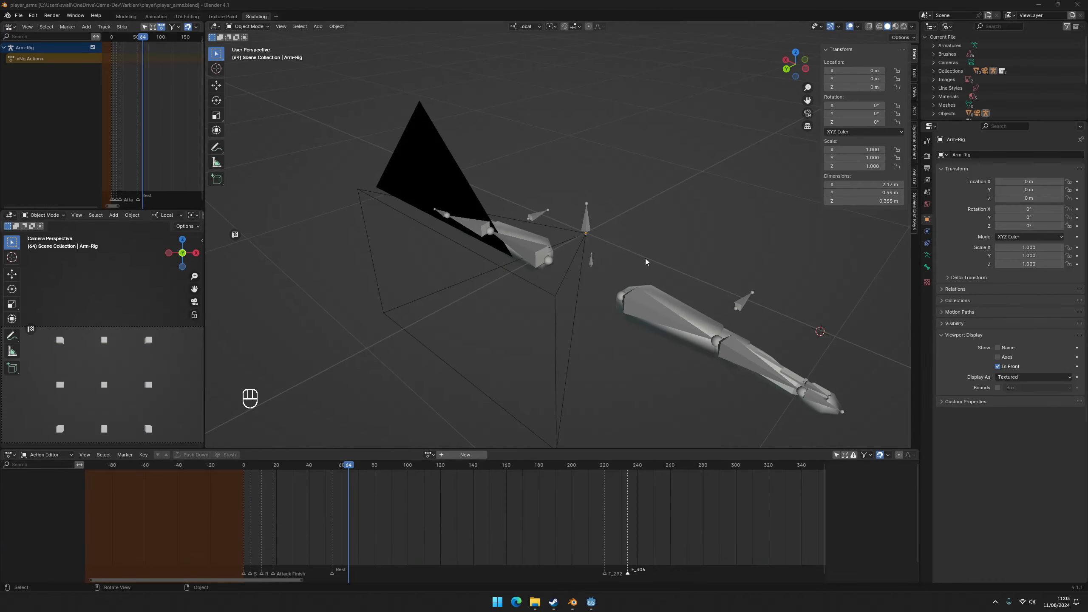
middle_drag(645, 258, 708, 214)
click(694, 303)
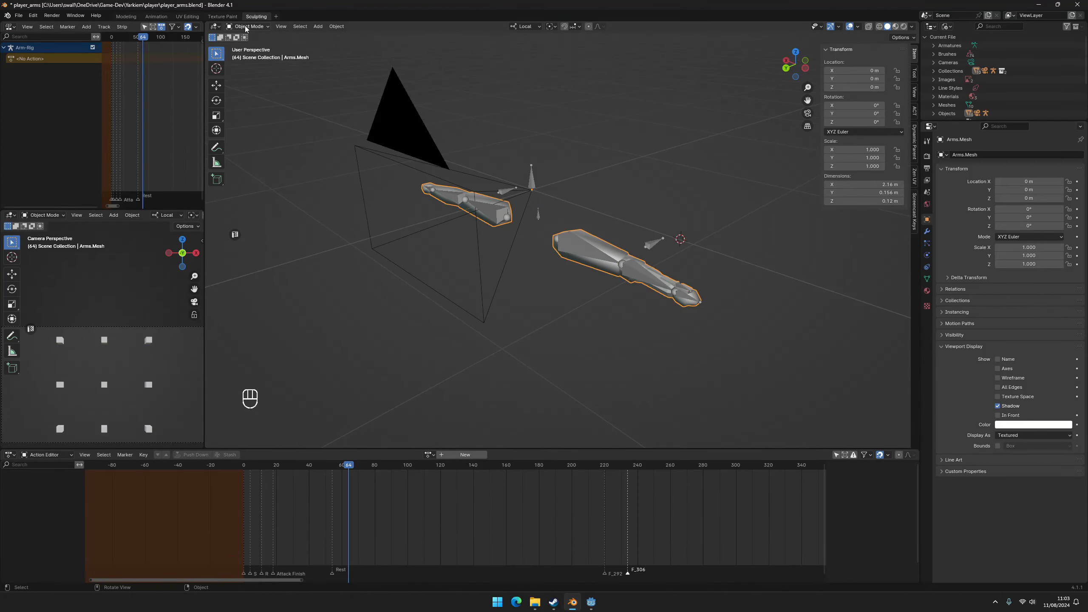
click(676, 284)
click(242, 27)
click(245, 56)
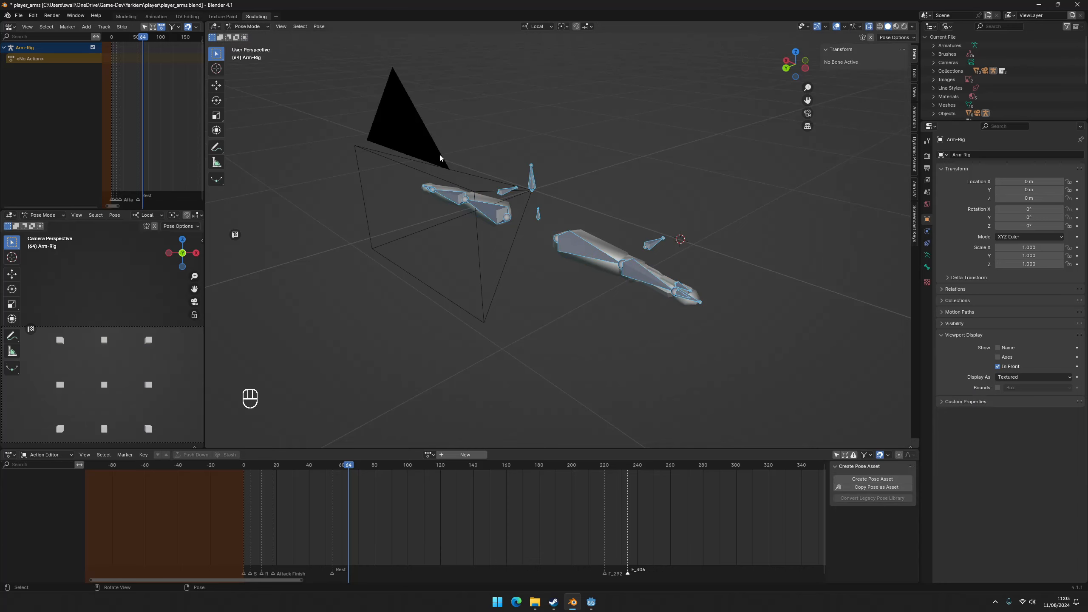
Move the left arm's IK target bone inward so that the arm bends at the elbow.
click(697, 303)
key(g)
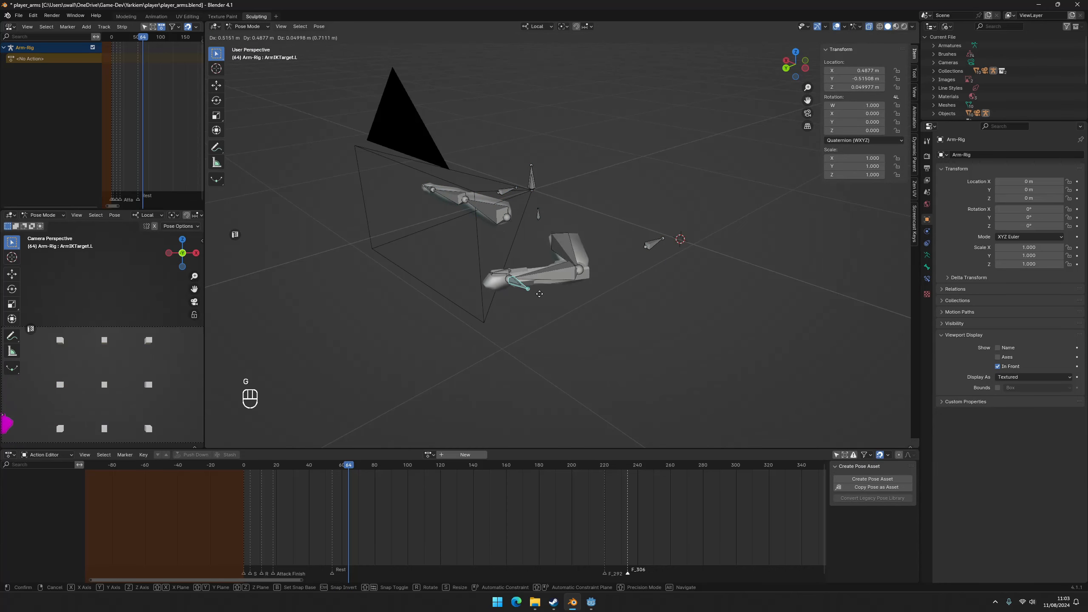
click(588, 317)
Rotate the FakeHand bone of the left arm by about 168° in the view plane.
click(569, 307)
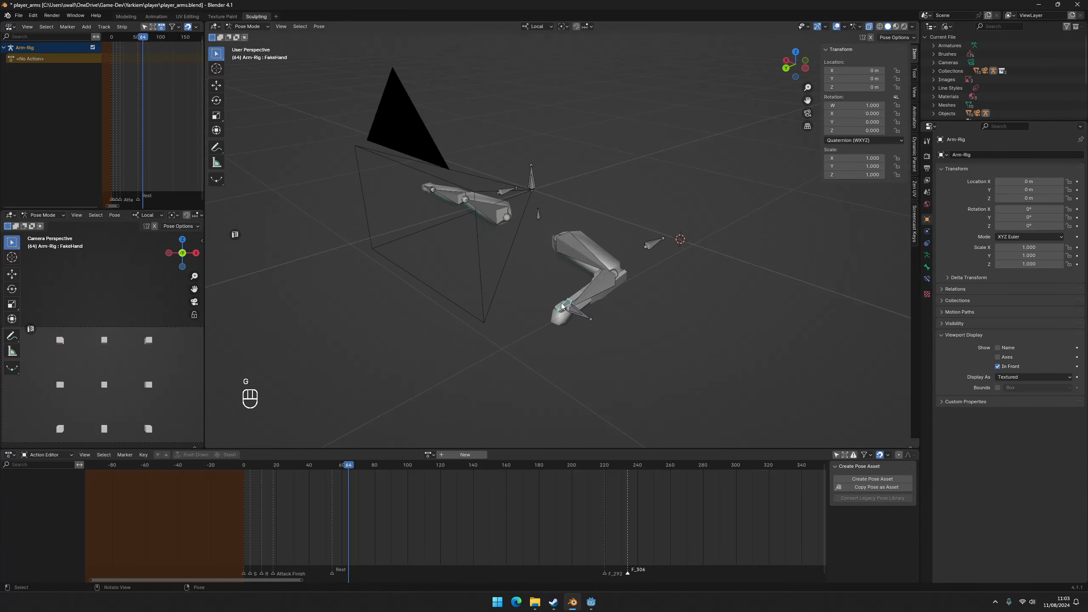
middle_drag(603, 216, 547, 181)
key(r)
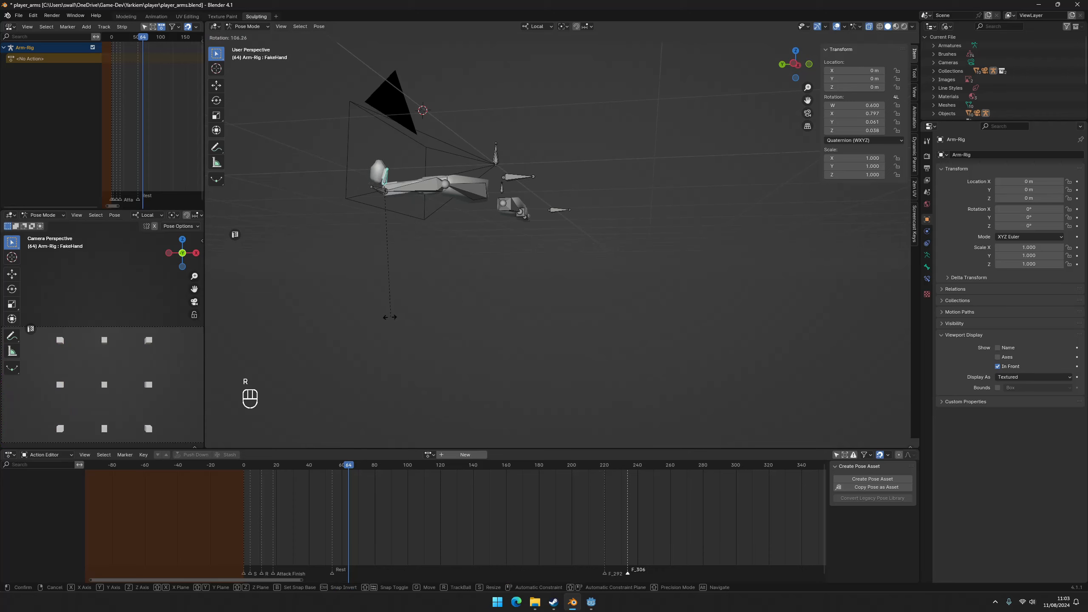
click(287, 246)
middle_drag(510, 248, 613, 258)
scroll(643, 256, up, 1)
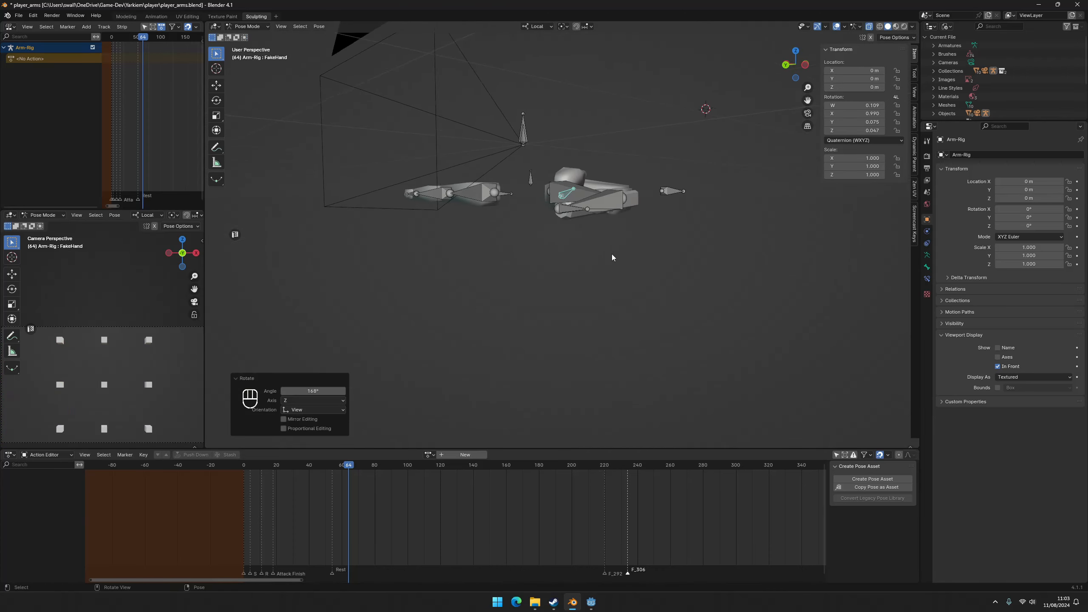
Move the left arm's IK target again to test how the rotated hand follows the arm.
scroll(612, 258, up, 1)
click(571, 210)
key(g)
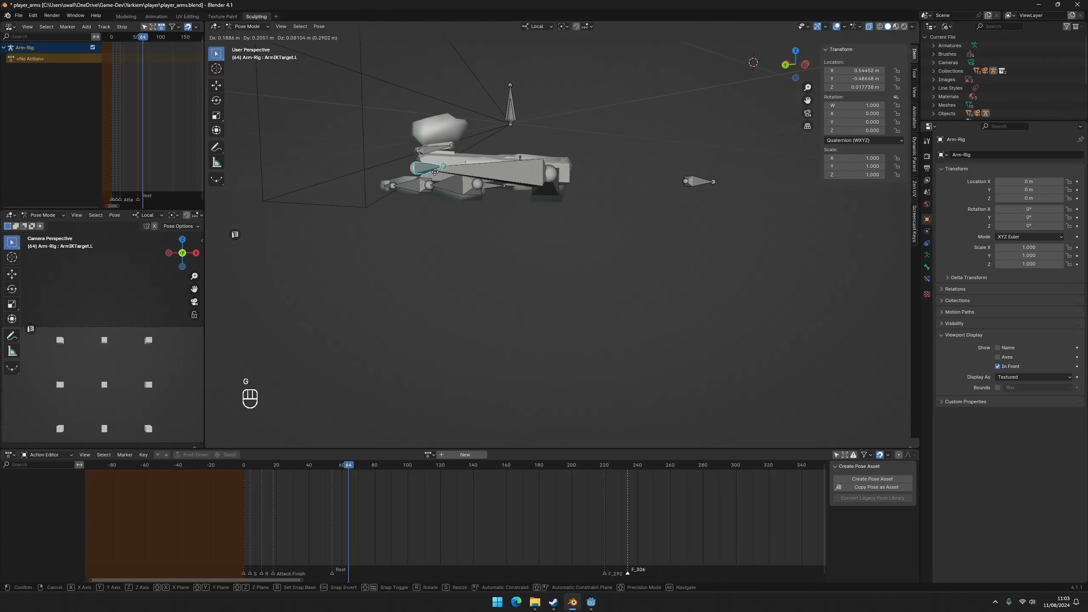
click(740, 226)
Clear the location and rotation of all bones in the arm rig.
key(a)
key(alt+g)
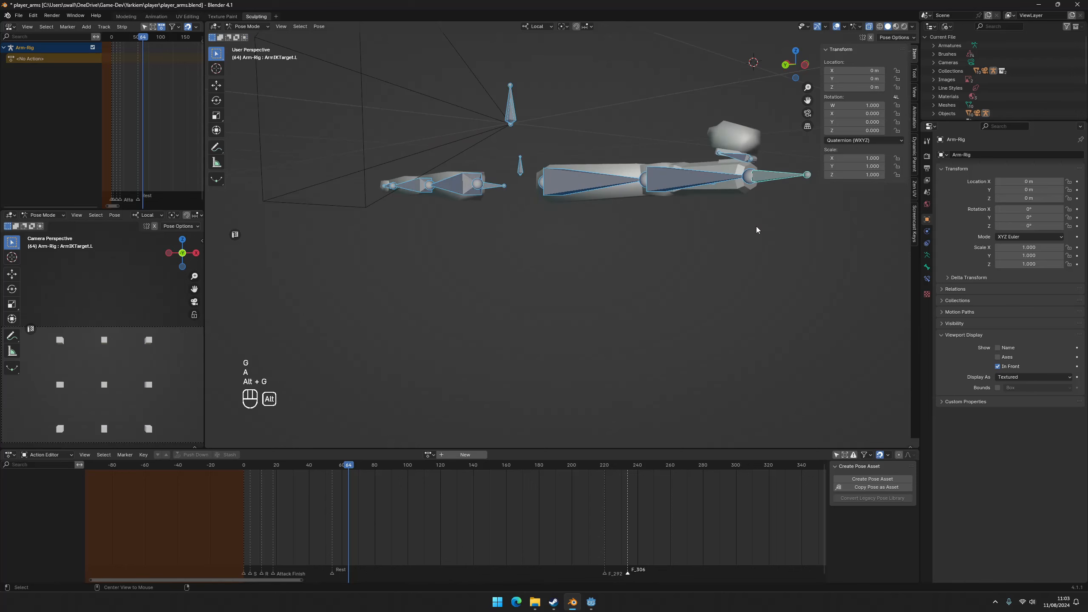
key(alt+r)
middle_drag(756, 230, 693, 309)
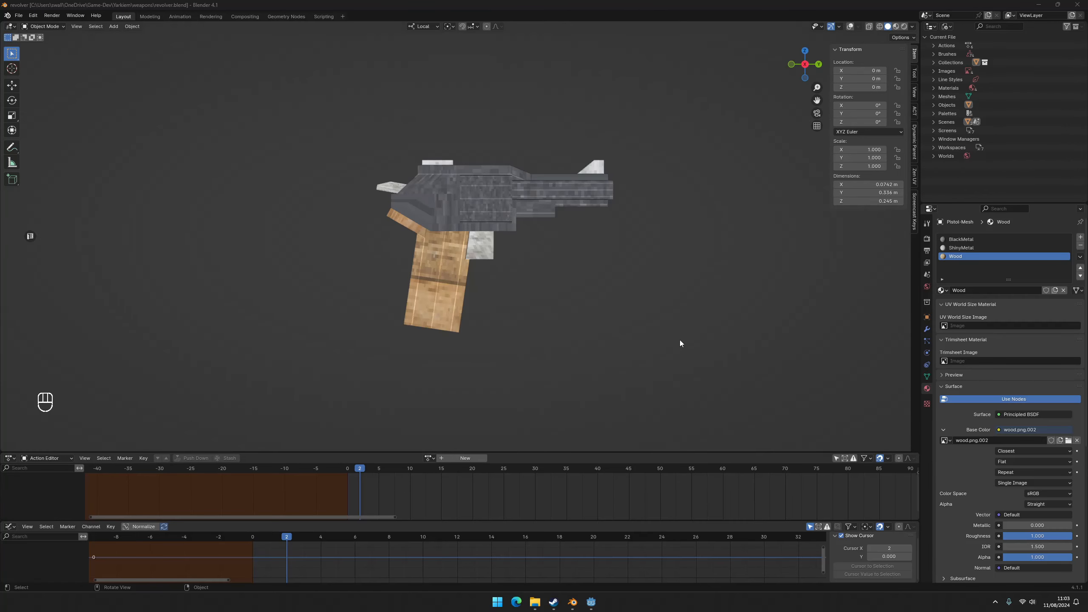
middle_drag(680, 344, 580, 244)
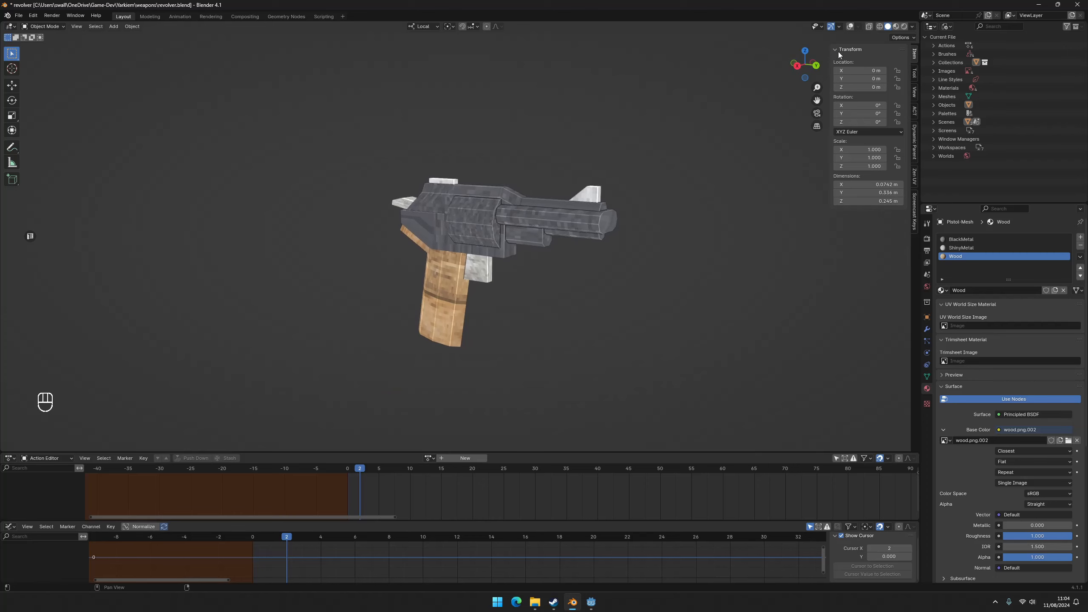
key(Tab)
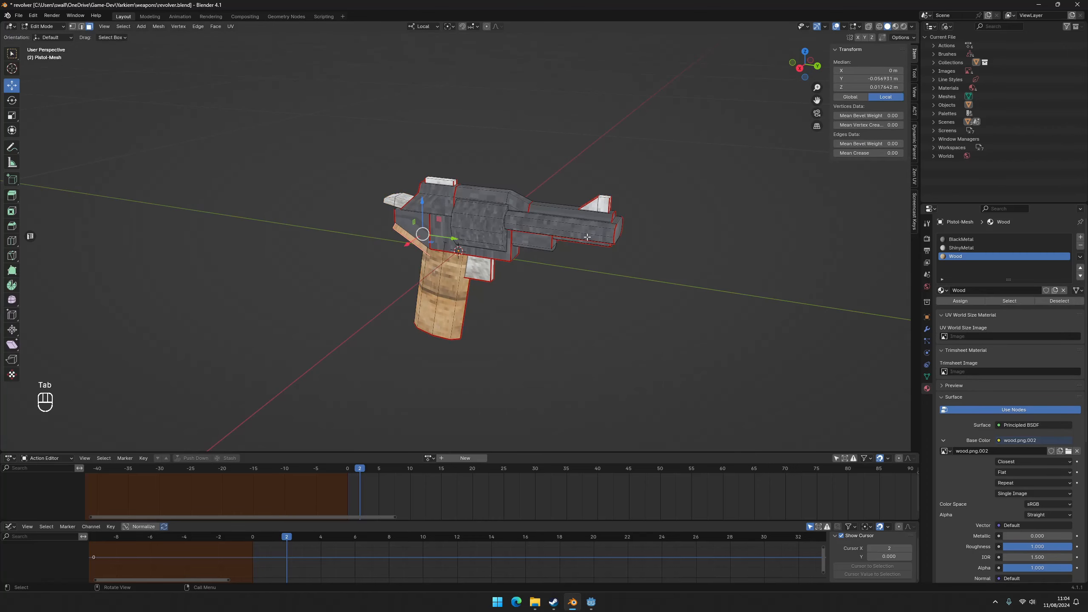
key(a)
key(Tab)
key(g)
right_click(575, 182)
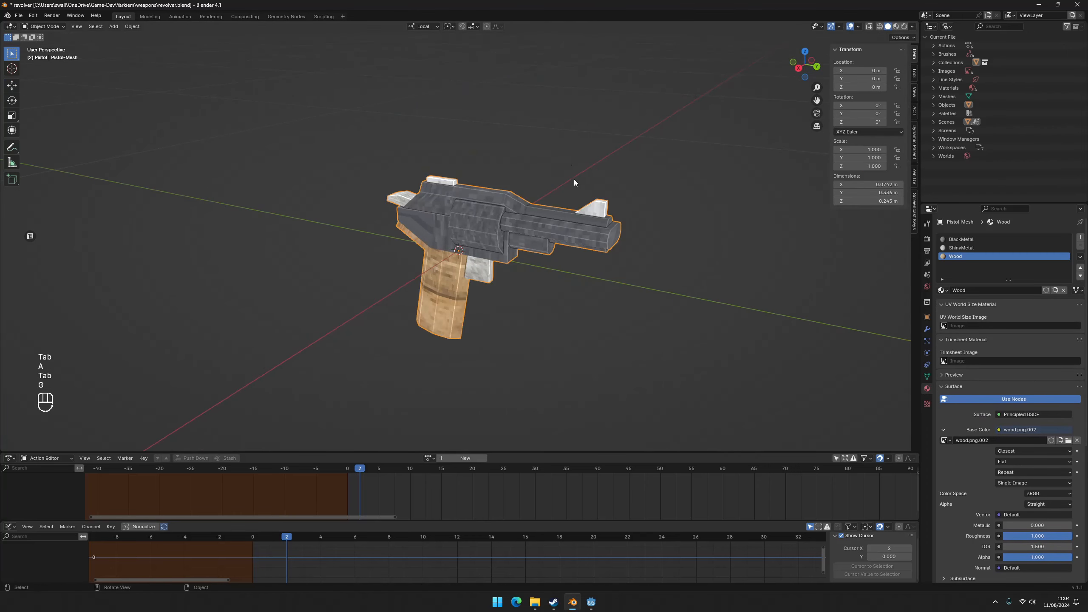
Select the revolver's cylinder as linked faces delimited by seam and separate the selection into its own object.
key(Tab)
click(491, 219)
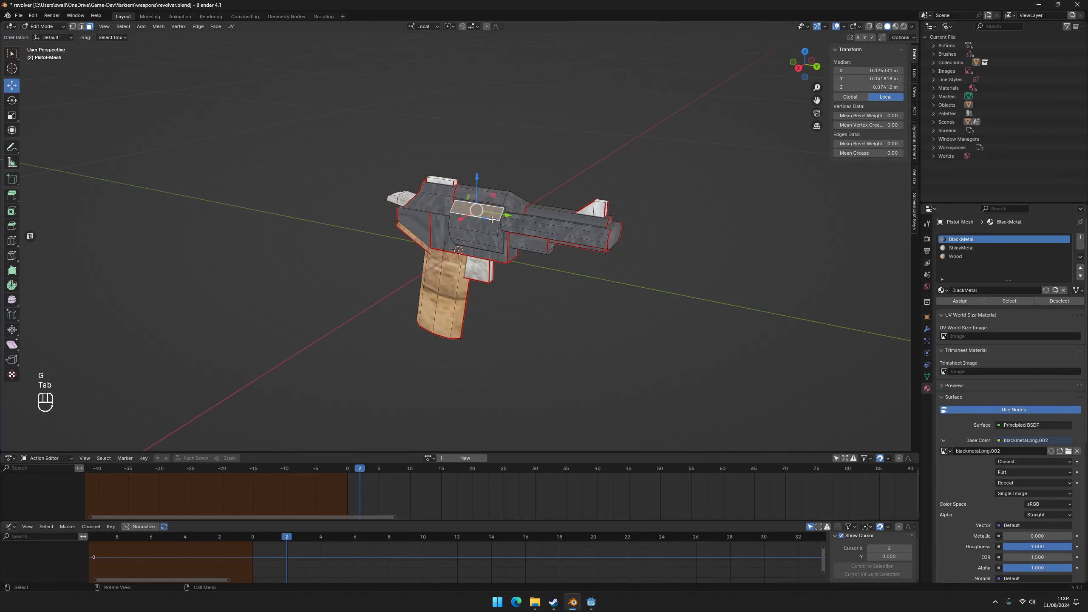
key(ctrl+l)
key(l)
key(space)
text(se)
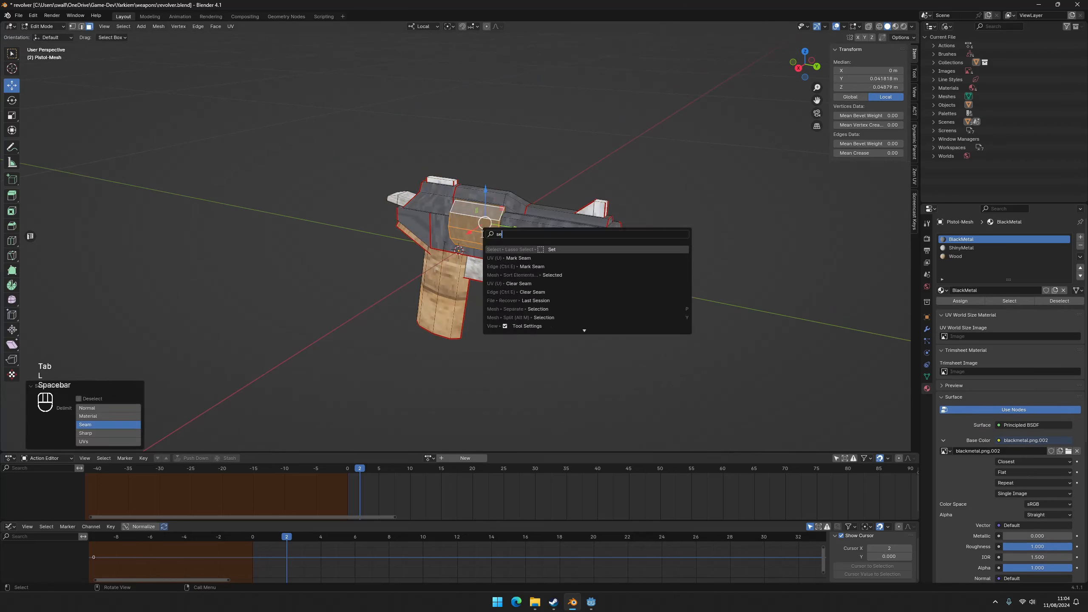
text(p)
key(Return)
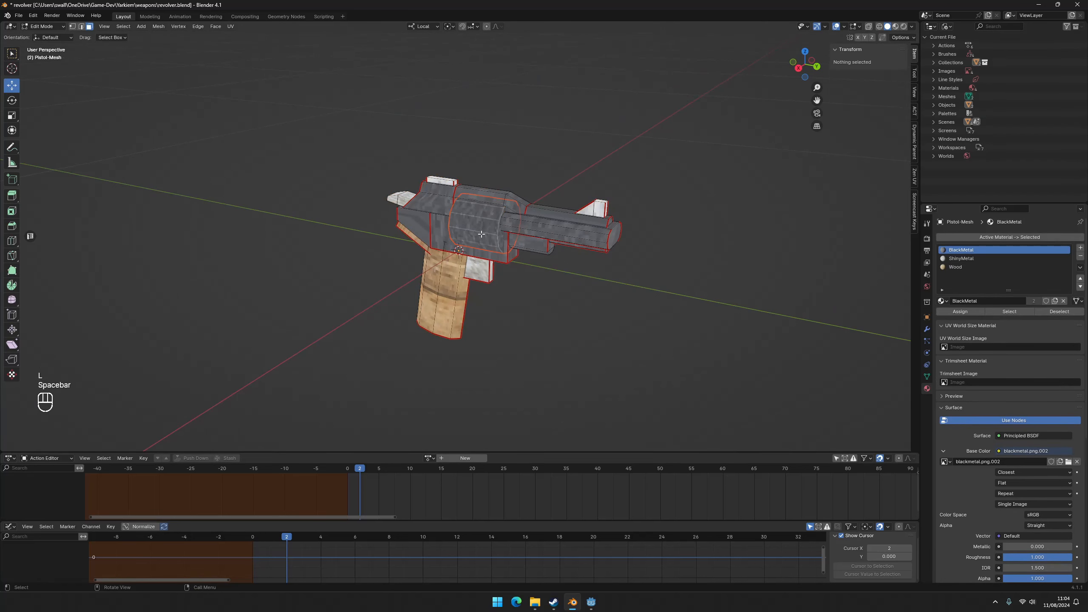
Return to Object Mode and try moving the separated cylinder away from the gun body.
key(Tab)
click(456, 219)
key(g)
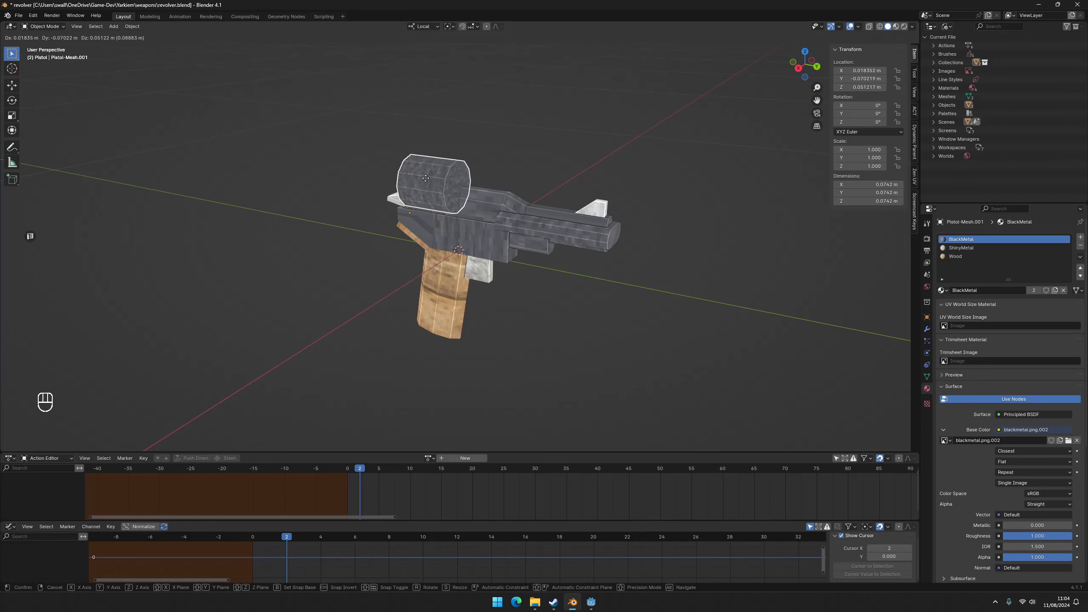
key(Escape)
Join the separated cylinder back into the revolver's main mesh.
shift+click(476, 279)
key(space)
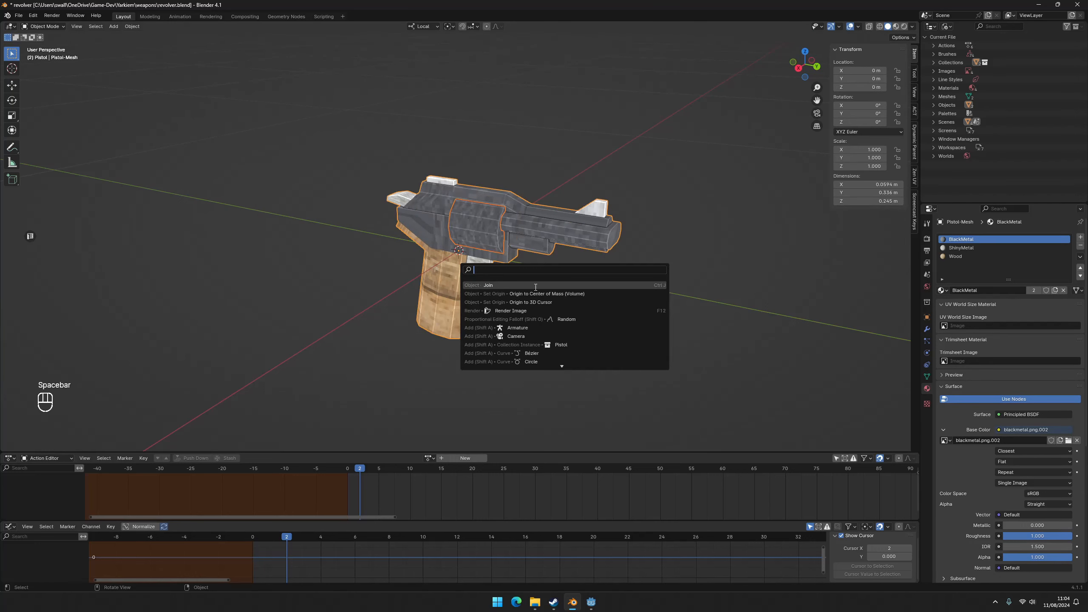
click(534, 286)
scroll(523, 257, up, 2)
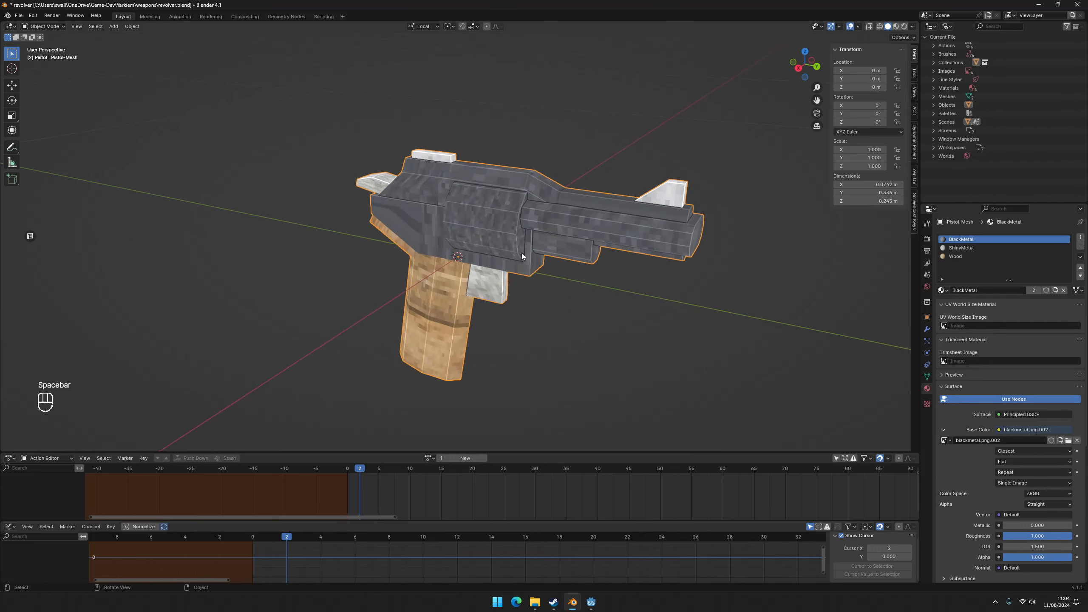
Show the revolver in right orthographic view with its modifier settings open, and save the file.
click(926, 329)
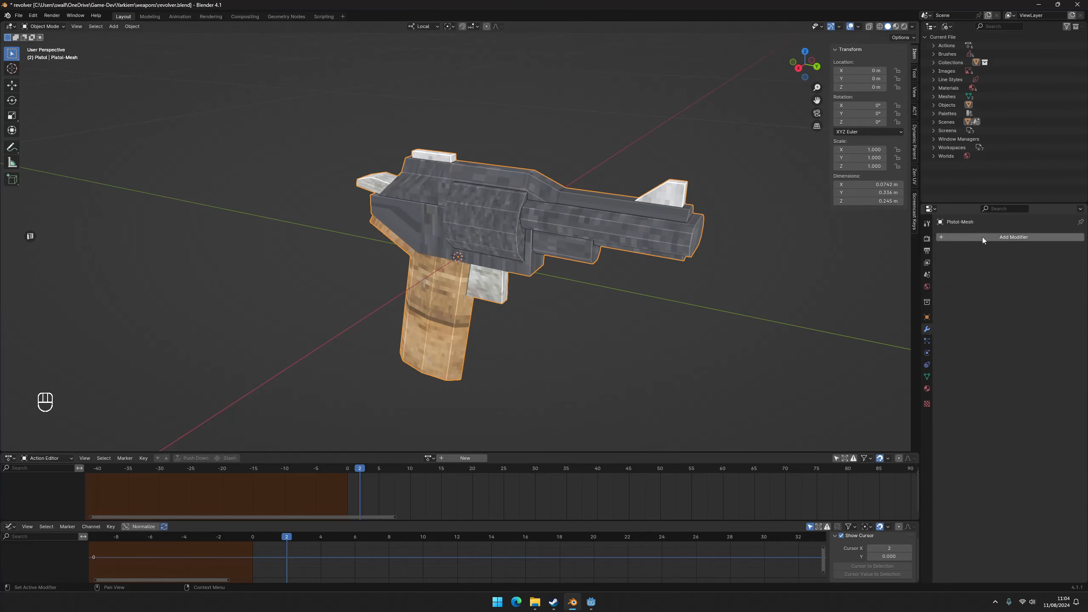
middle_drag(633, 213, 590, 253)
key(KP_3)
key(ctrl+s)
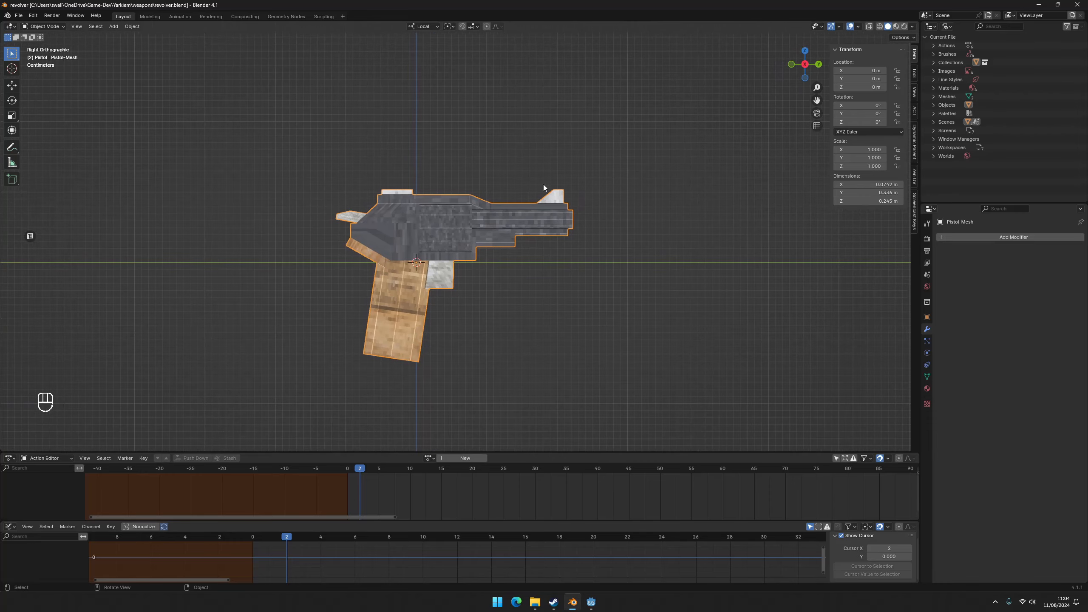
Add an armature with a single bone at the revolver's origin.
click(133, 27)
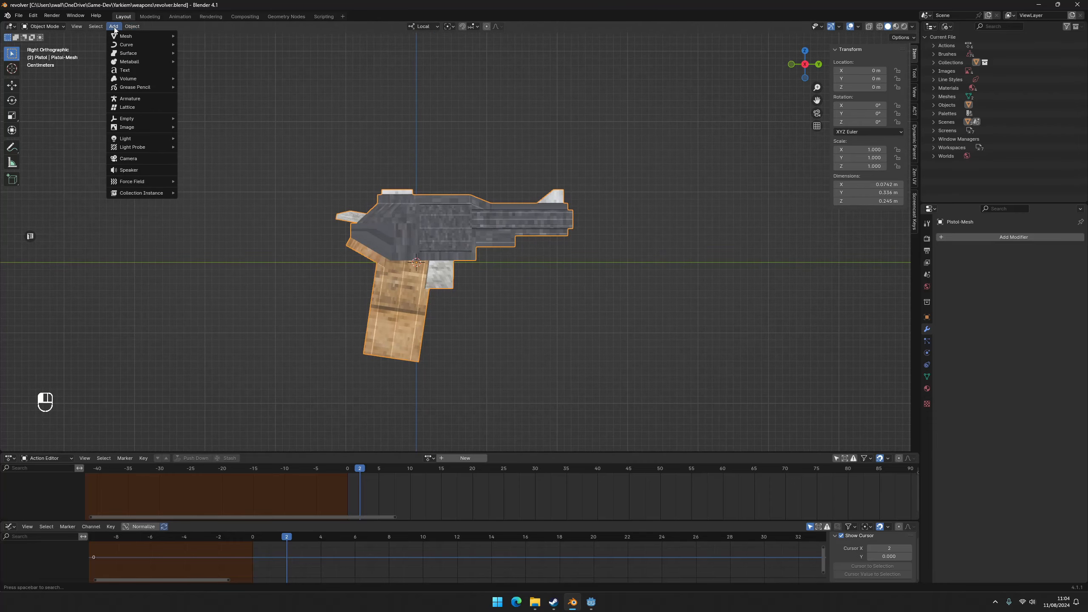
click(137, 102)
scroll(453, 162, down, 4)
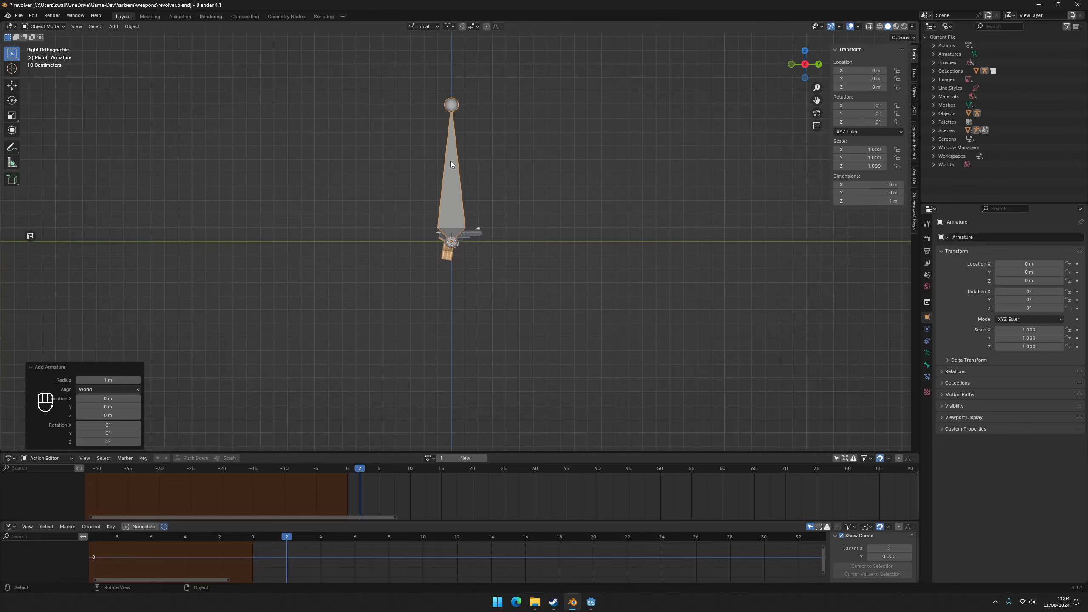
scroll(472, 88, up, 2)
Shorten the bone in Edit Mode to 0.2 m by moving its tail down 0.8 m.
key(Tab)
scroll(509, 127, down, 4)
scroll(509, 127, up, 4)
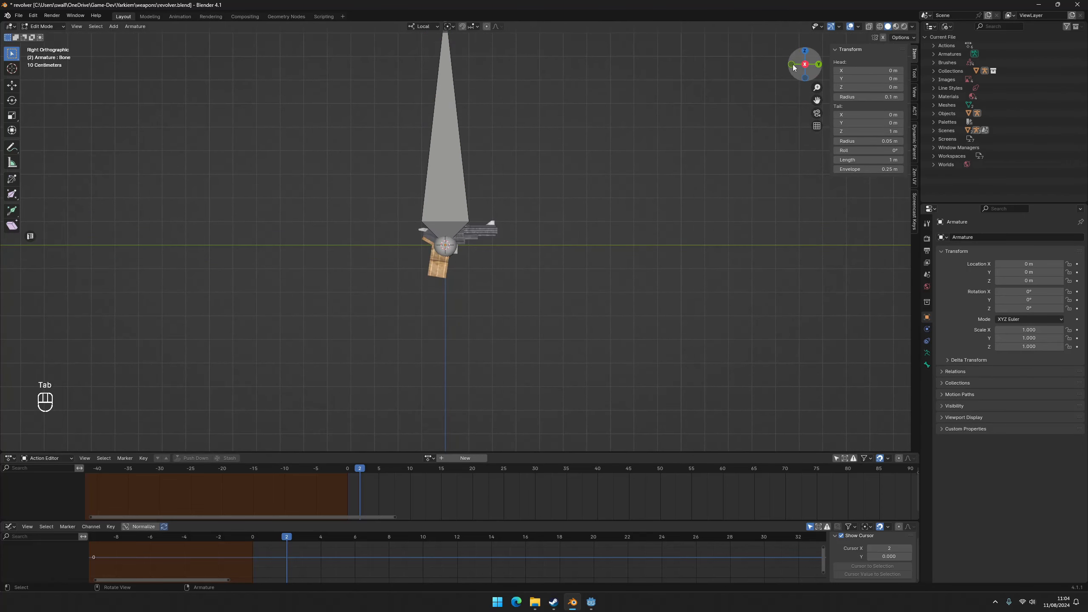
key(g)
click(506, 274)
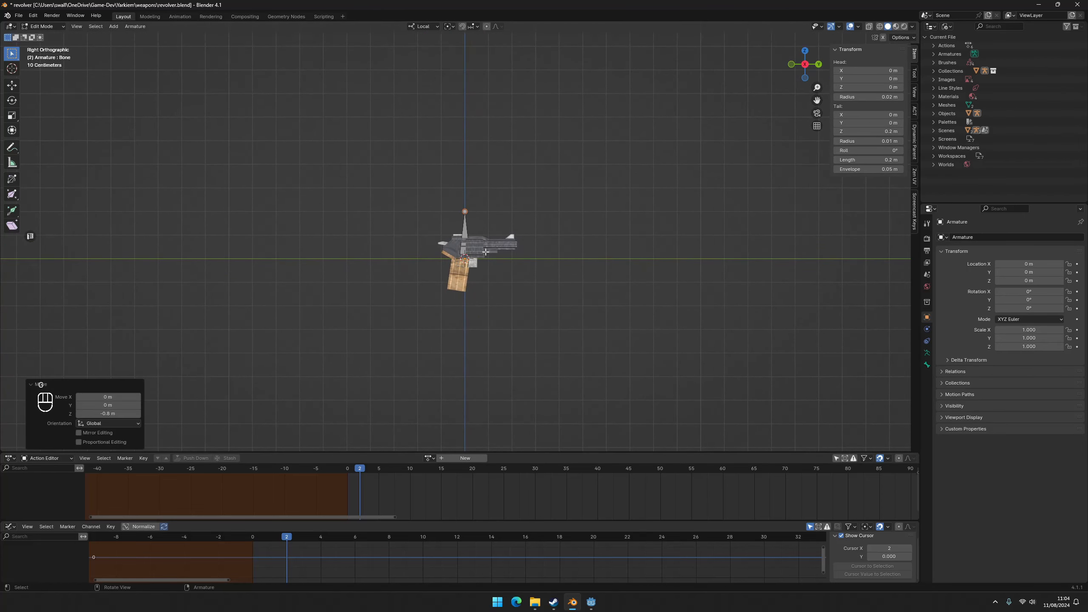
scroll(463, 236, up, 3)
Move the armature object down 0.16 m along Z to the base of the revolver's grip.
key(Tab)
key(g)
key(z)
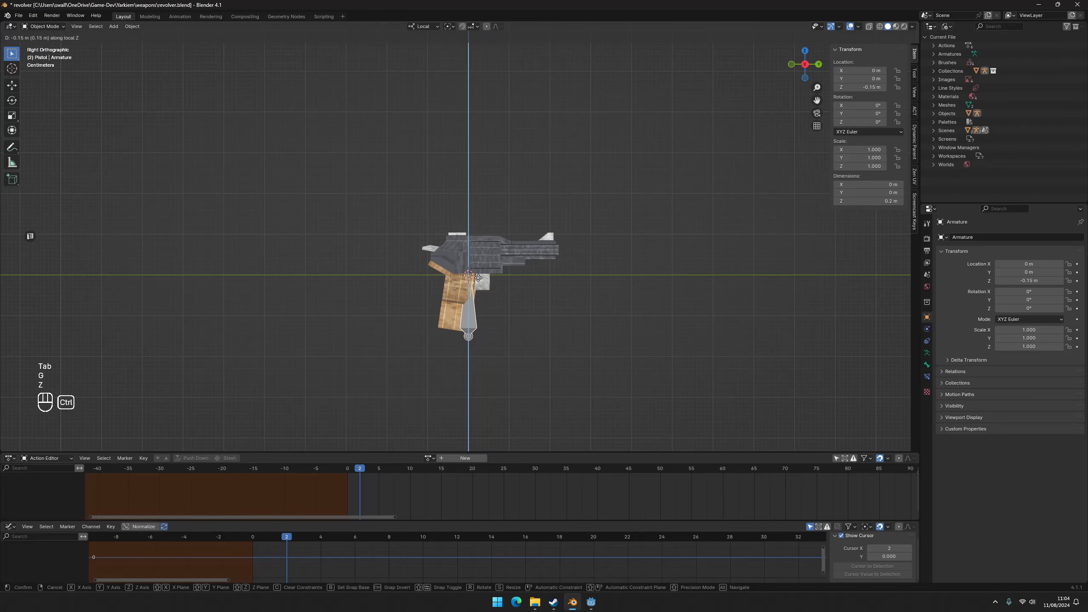
click(478, 278)
Shift the armature about -0.017 m along Y so that it lines up with the grip.
scroll(501, 368, up, 3)
key(g)
key(y)
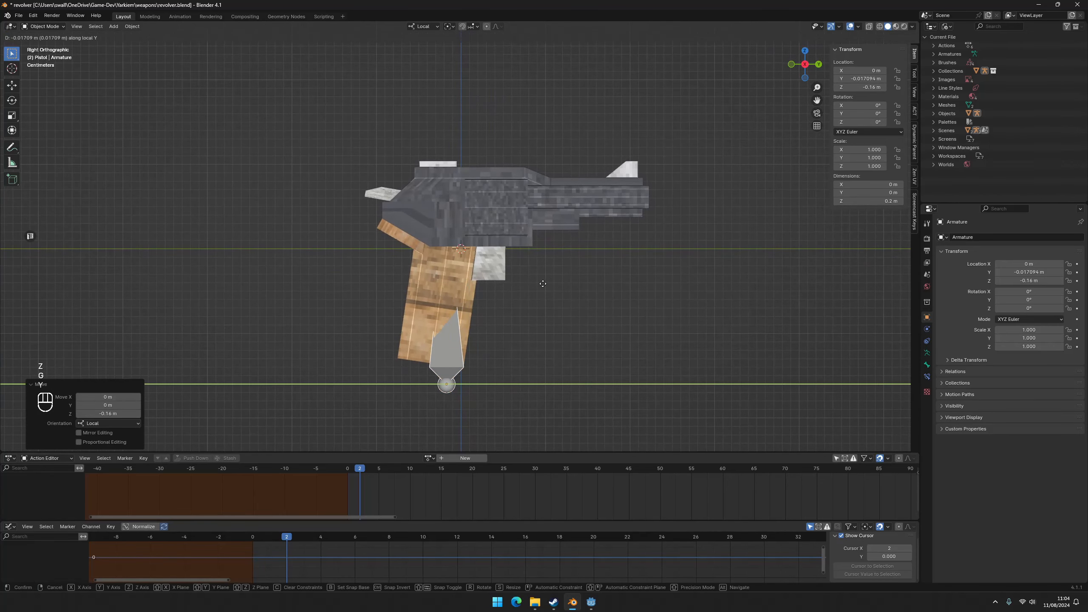
click(543, 284)
shift+middle_drag(816, 263, 776, 250)
shift+middle_drag(605, 254, 644, 266)
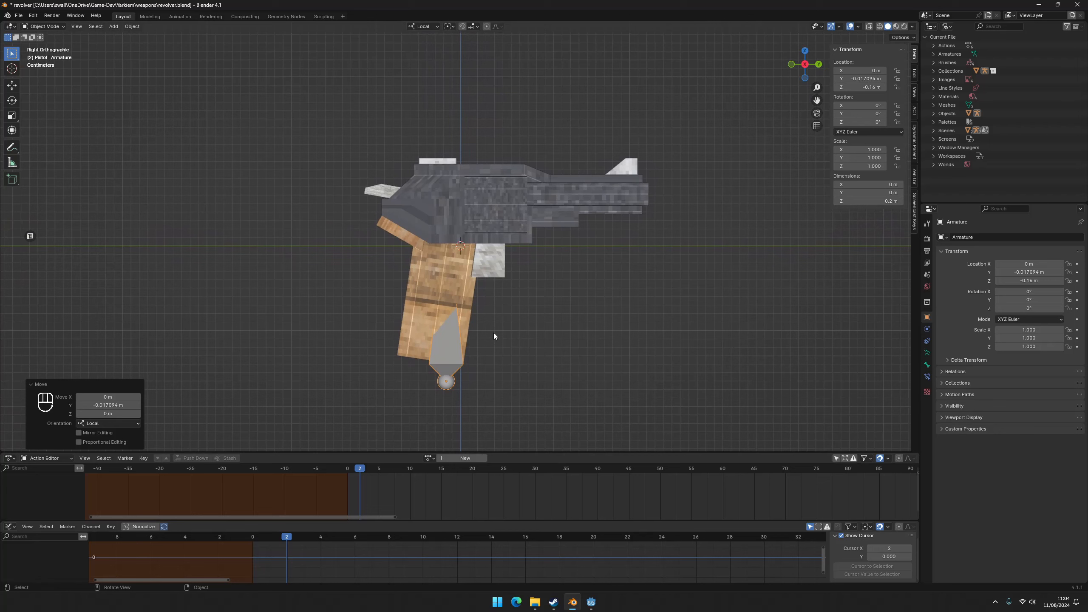
Enable the armature's In Front viewport display so that its bone shows through the revolver mesh.
key(Tab)
key(Tab)
click(926, 353)
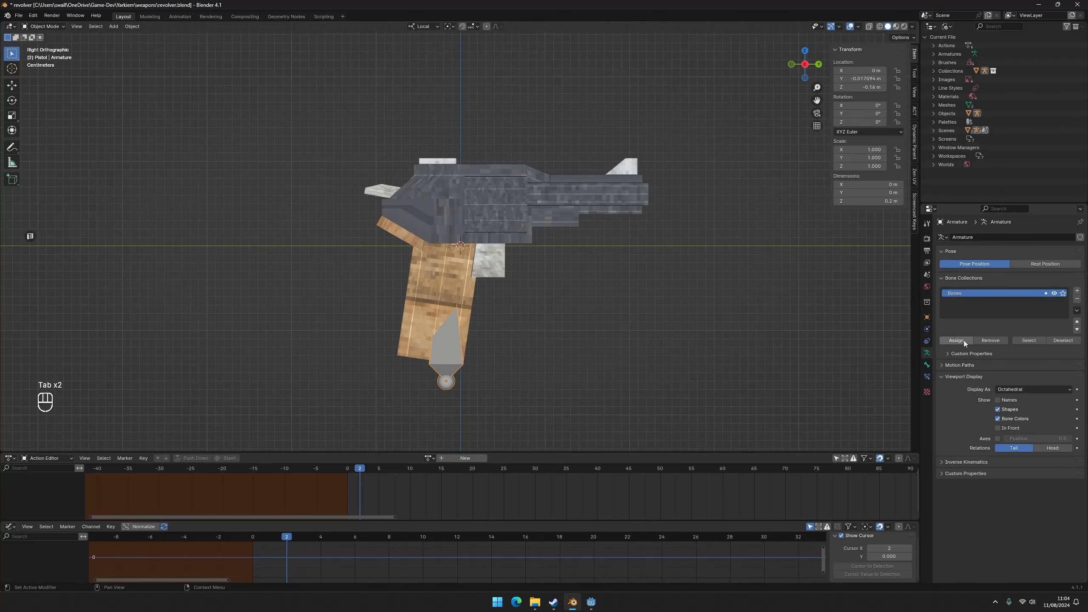
click(926, 364)
click(966, 262)
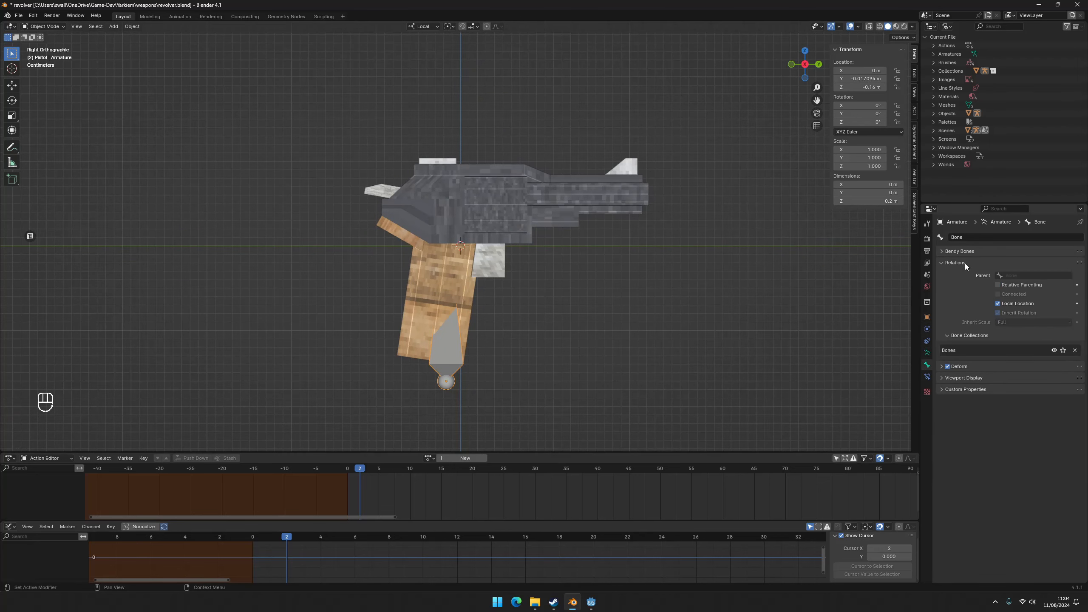
click(972, 366)
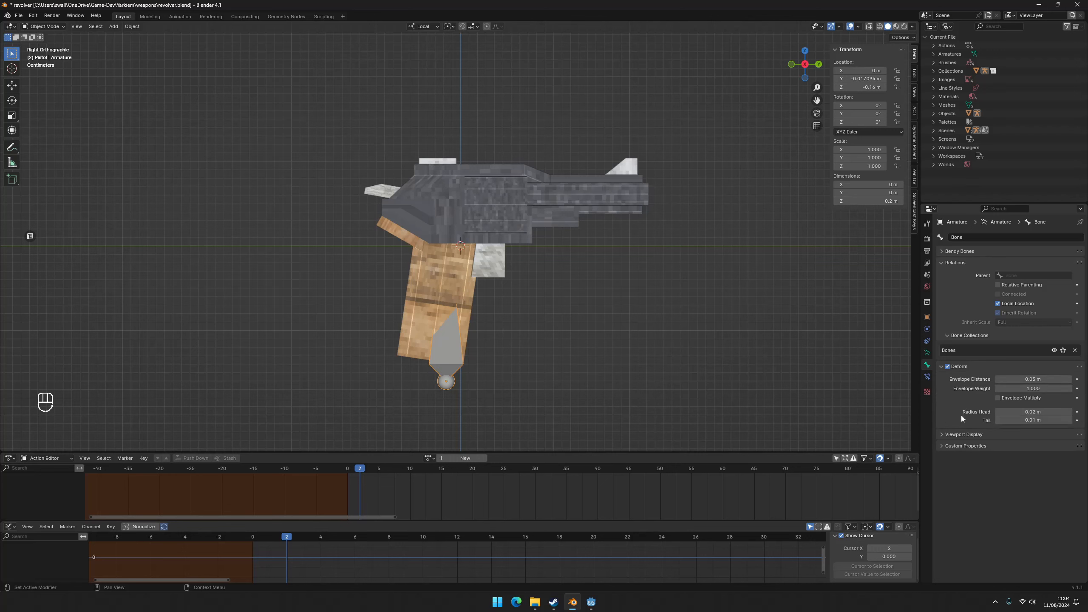
click(964, 434)
click(927, 353)
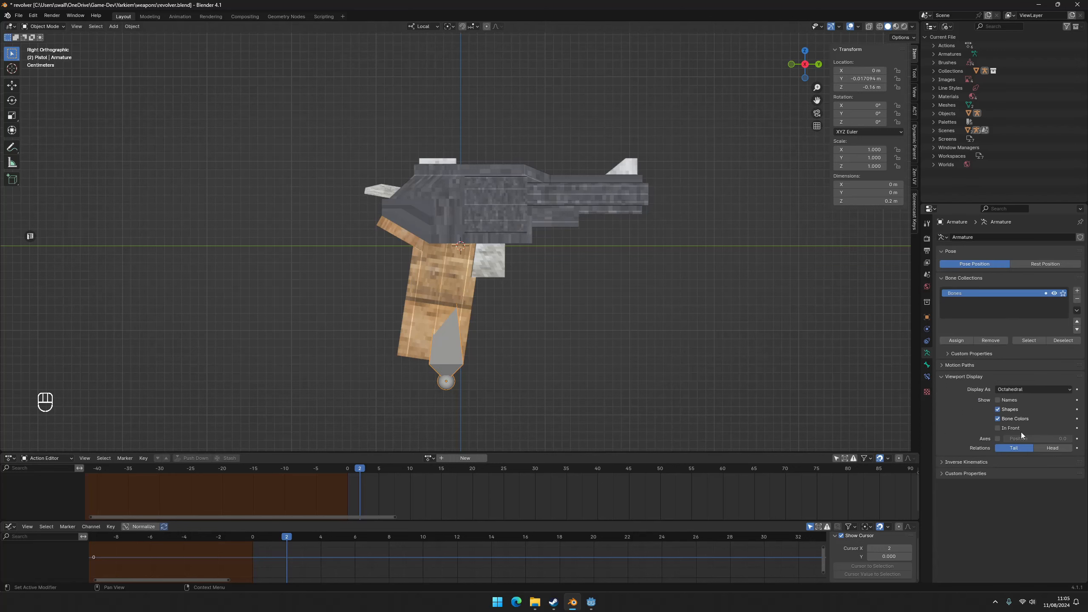
click(1010, 427)
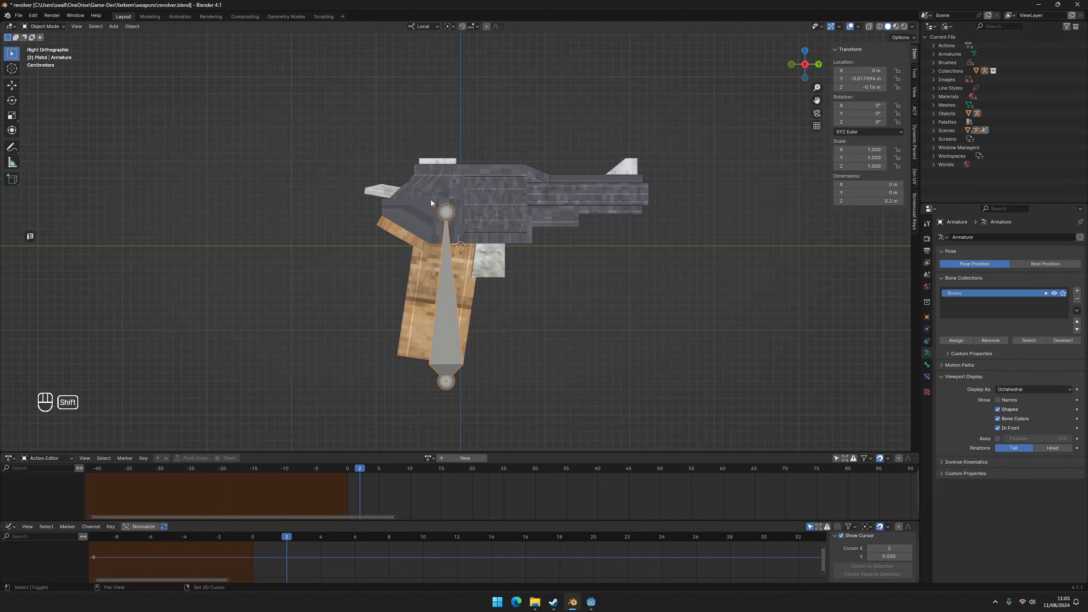
Extrude a second bone about 0.183 m along Y from the grip bone's tip and detach it with Disconnect Bone.
shift+middle_drag(430, 198, 449, 213)
key(Tab)
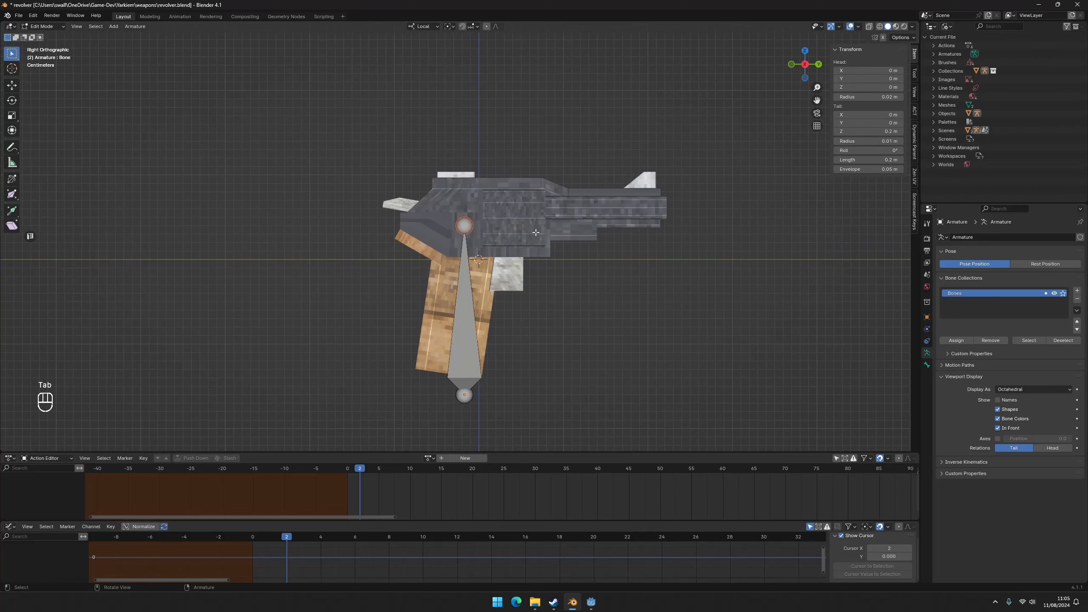
key(e)
click(689, 234)
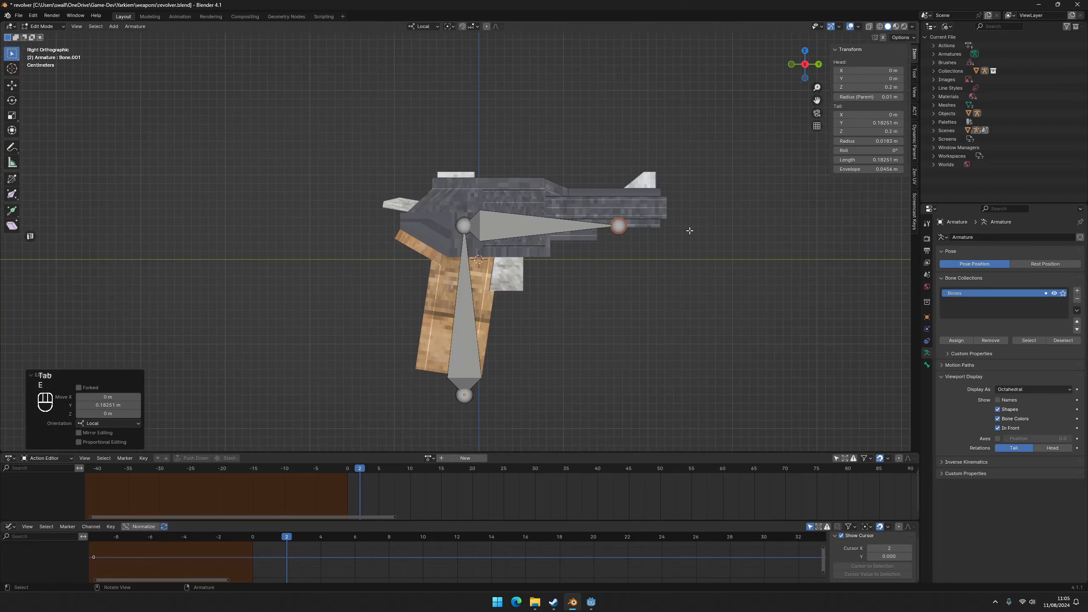
key(alt+p)
click(511, 240)
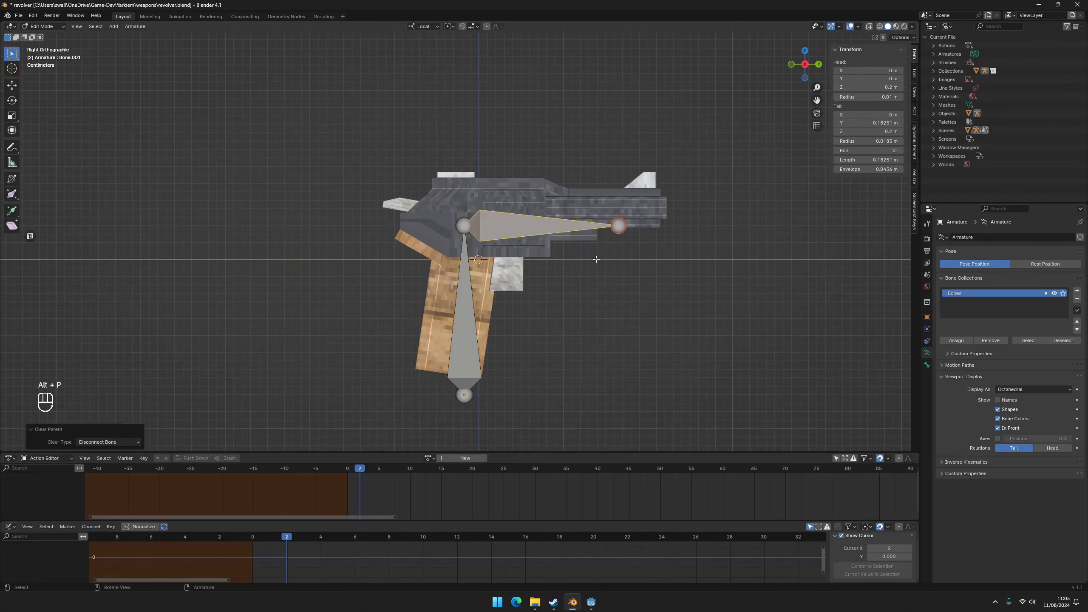
Move the disconnected bone about 0.036 m along Y and 0.01 m up to the cylinder, shortening it to about 0.056 m.
key(g)
ctrl+click(614, 229)
click(657, 218)
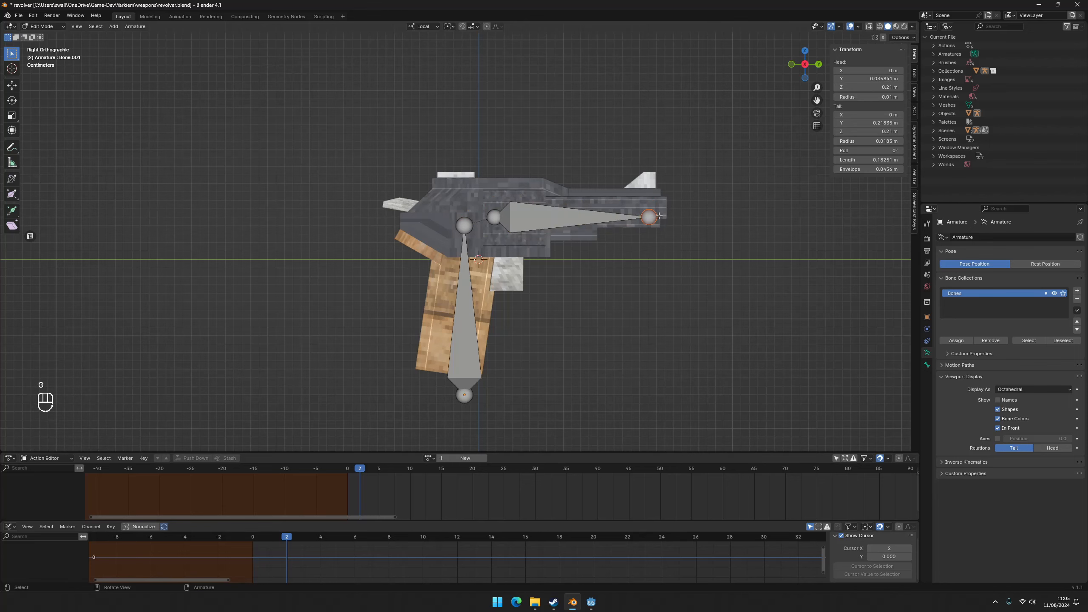
key(Tab)
key(Tab)
key(g)
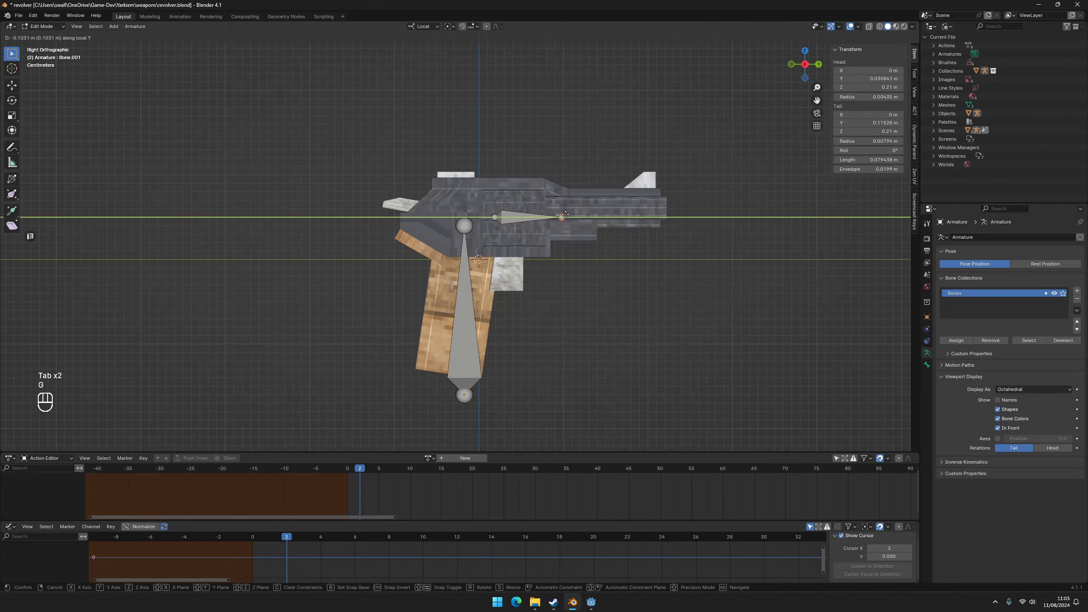
click(547, 217)
Duplicate the cylinder bone and place the copy with its head at the base of the hammer.
scroll(427, 236, up, 2)
scroll(426, 235, down, 1)
shift+middle_drag(426, 236, 472, 228)
scroll(472, 229, up, 1)
click(550, 216)
key(shift+d)
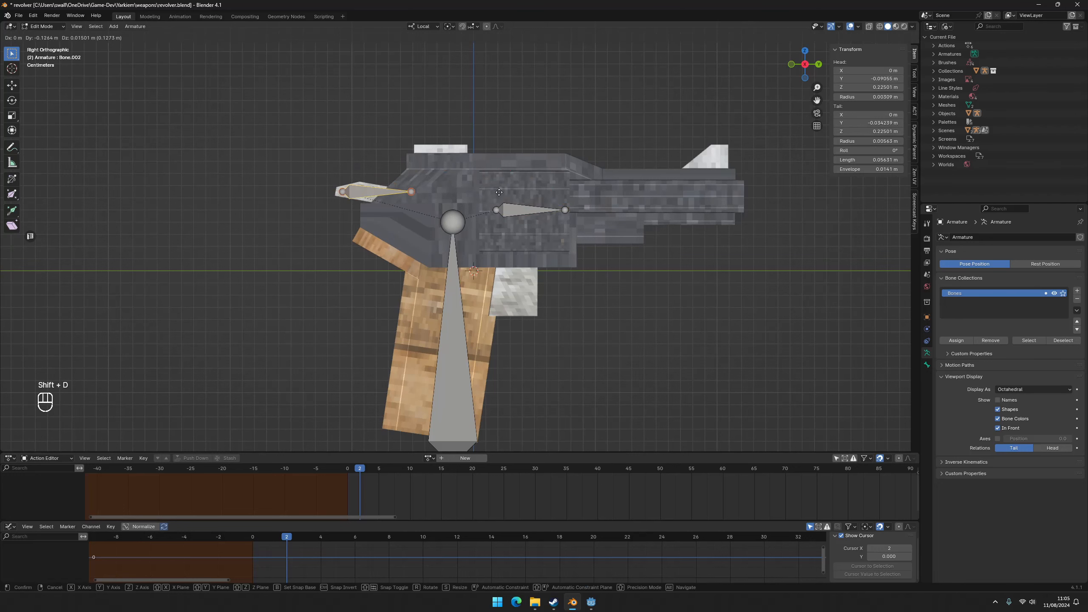
click(536, 190)
click(449, 192)
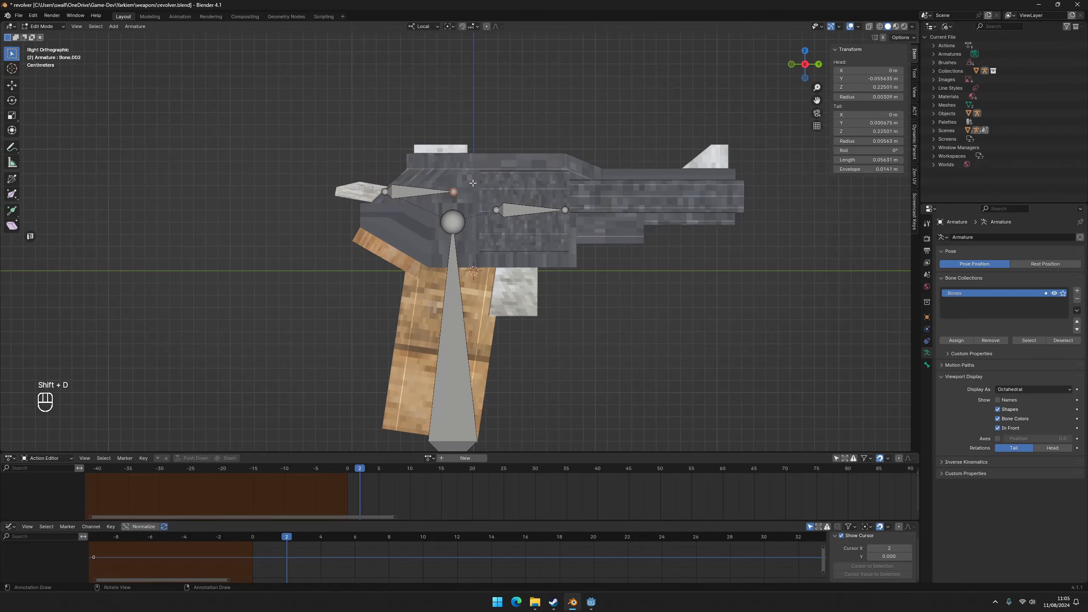
Rotate the hammer bone by -160° so that it points backward along the hammer.
key(r)
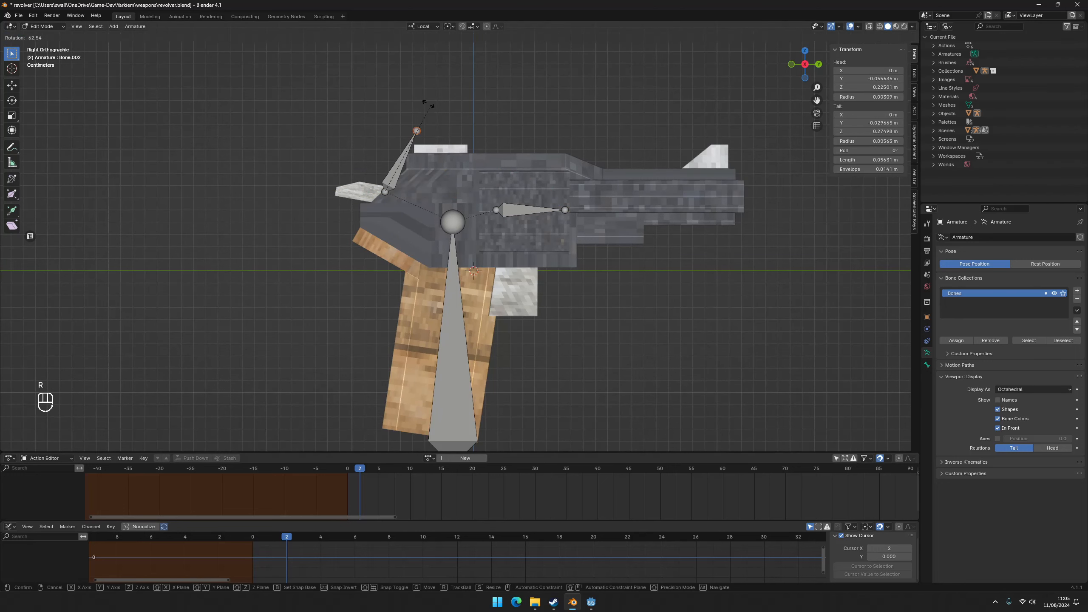
click(466, 202)
scroll(466, 202, up, 1)
shift+middle_drag(465, 202, 453, 159)
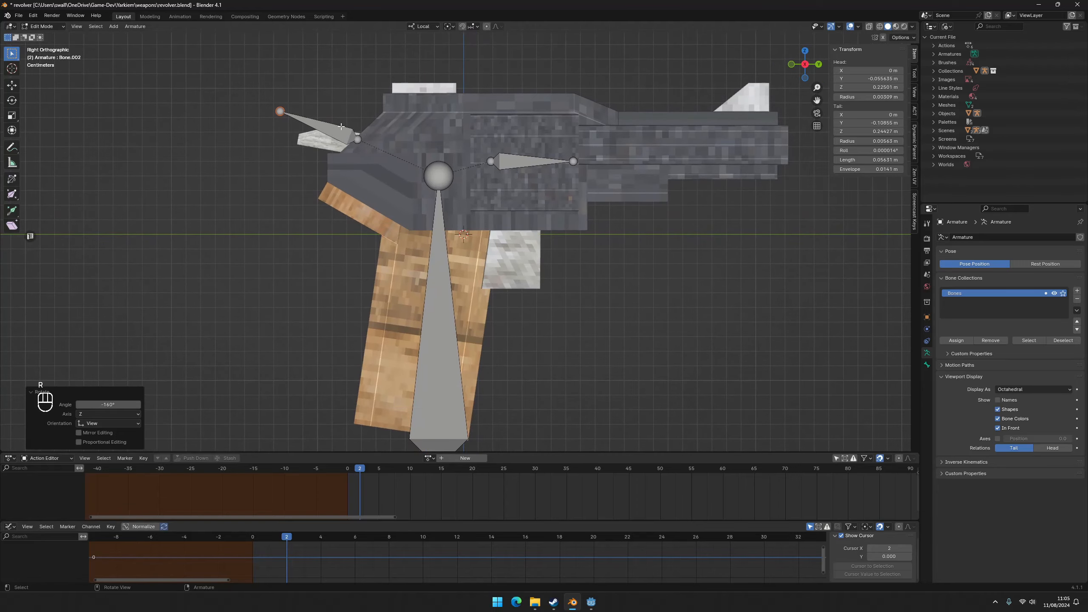
Switch the armature to Pose Mode and rotate the hammer bone upward to test its pivot.
click(373, 119)
click(42, 27)
click(43, 56)
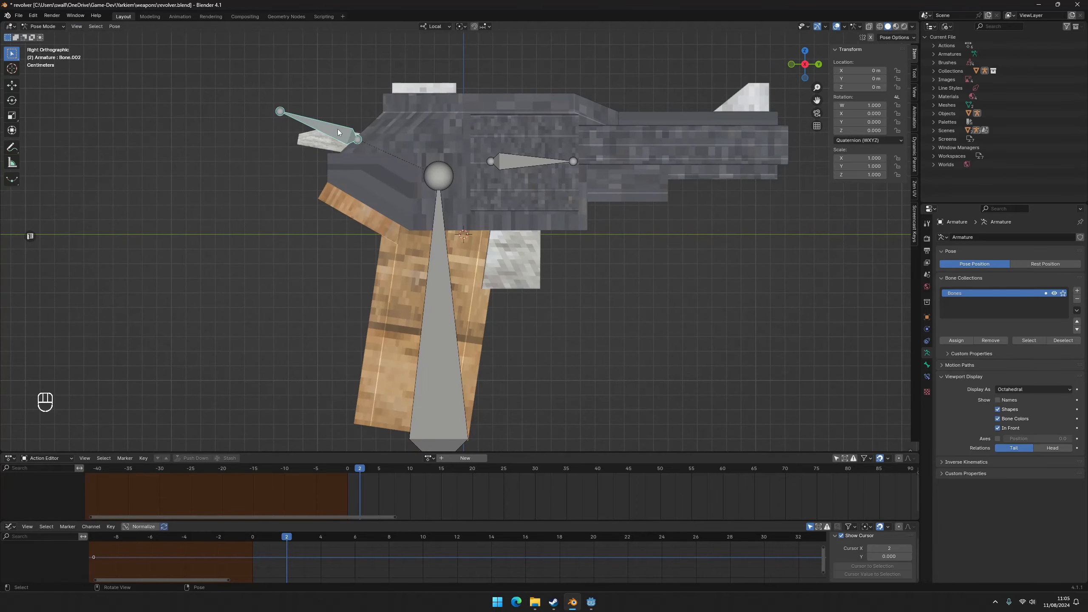
key(r)
click(436, 100)
Try rotating the cylinder bone about its local axes and moving the grip bone with its children.
click(533, 161)
key(r)
key(r)
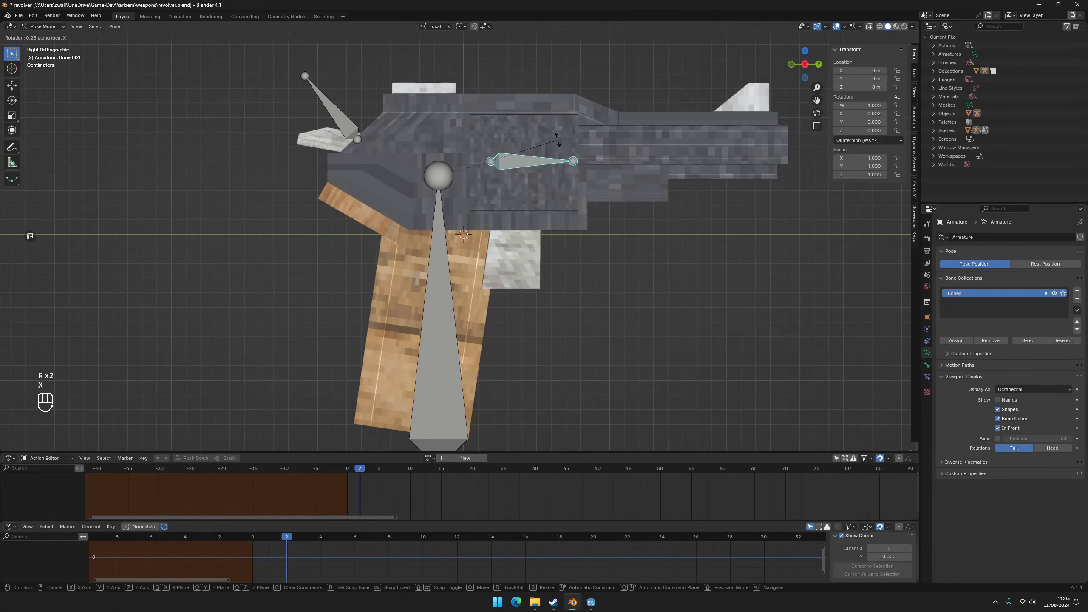
key(x)
key(z)
key(y)
right_click(573, 334)
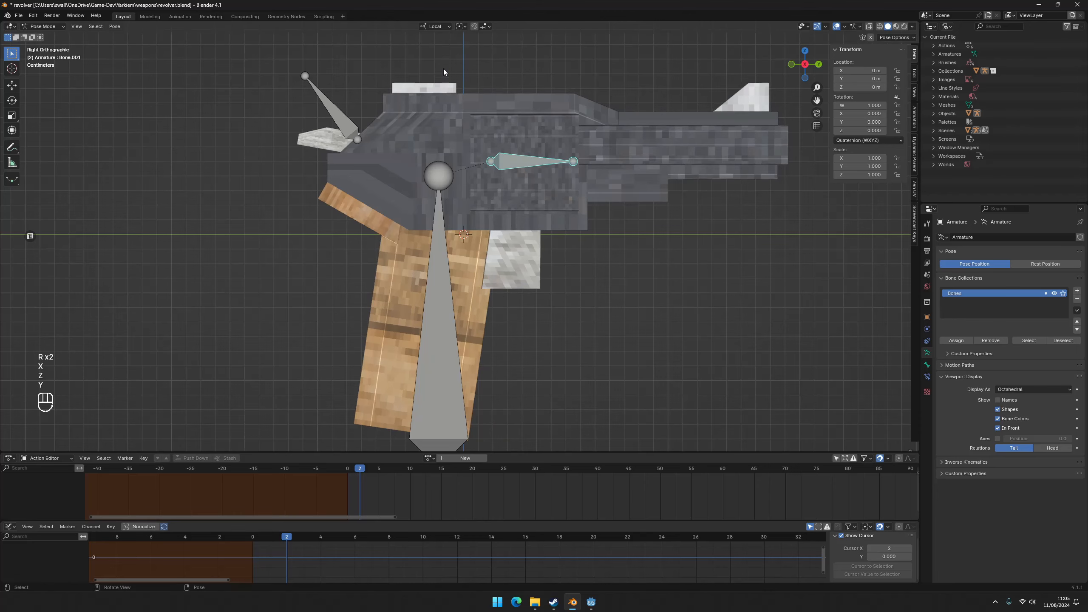
click(456, 296)
key(g)
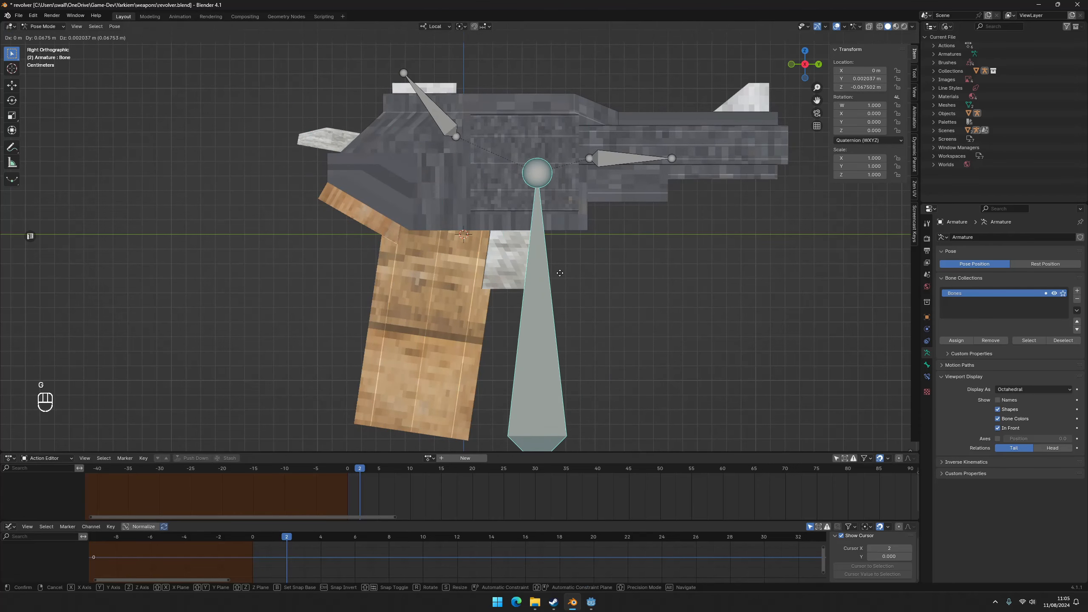
right_click(471, 255)
scroll(514, 234, down, 2)
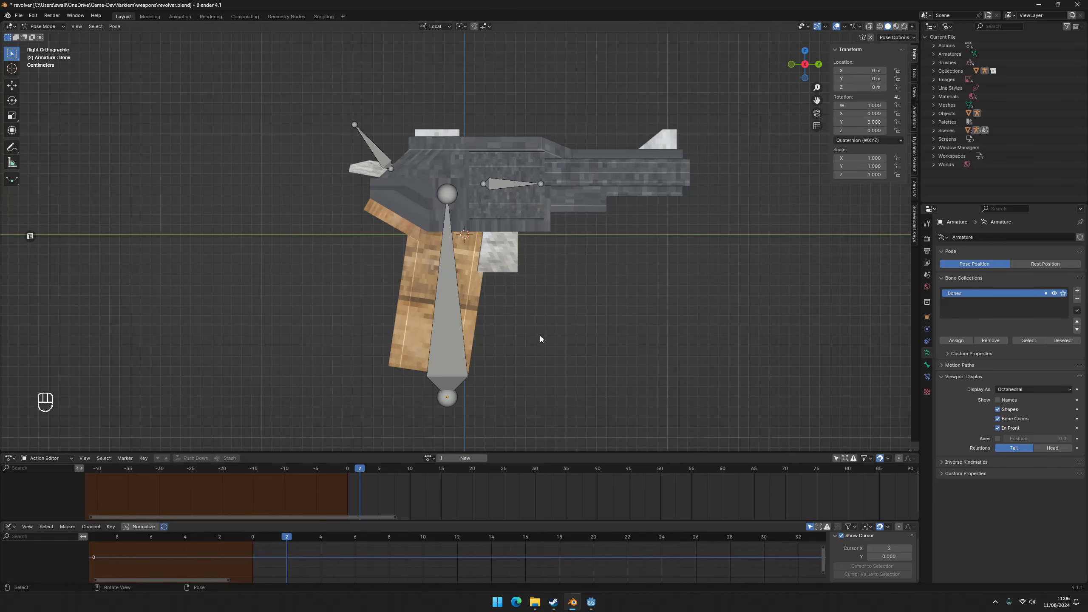
Snap the 3D cursor to the centre of the cylinder's rear face in the revolver mesh.
key(Tab)
key(Tab)
key(Tab)
click(53, 27)
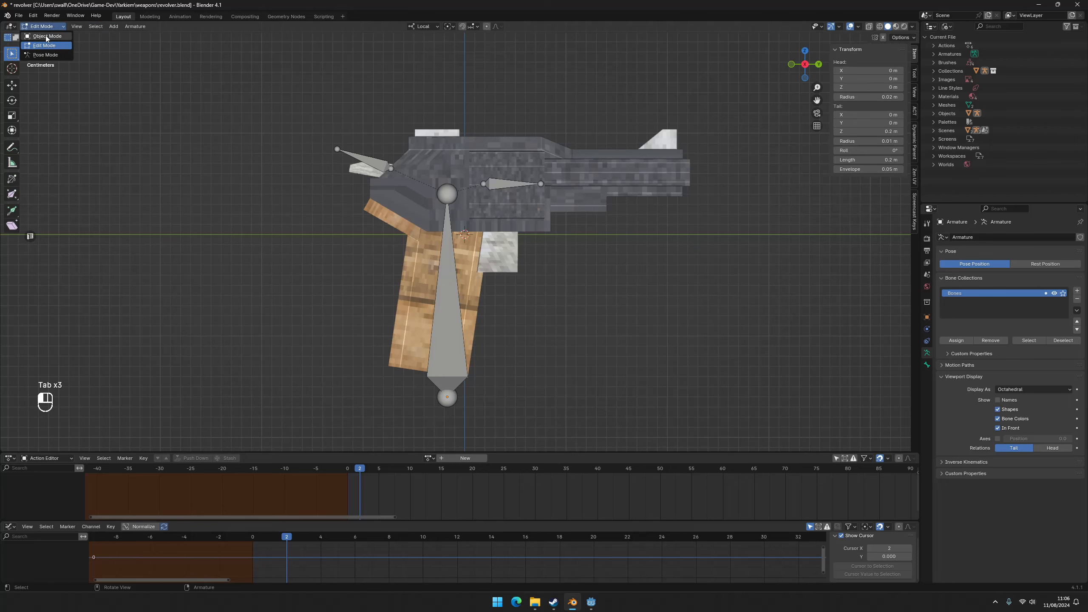
click(47, 34)
click(537, 213)
key(Tab)
click(484, 196)
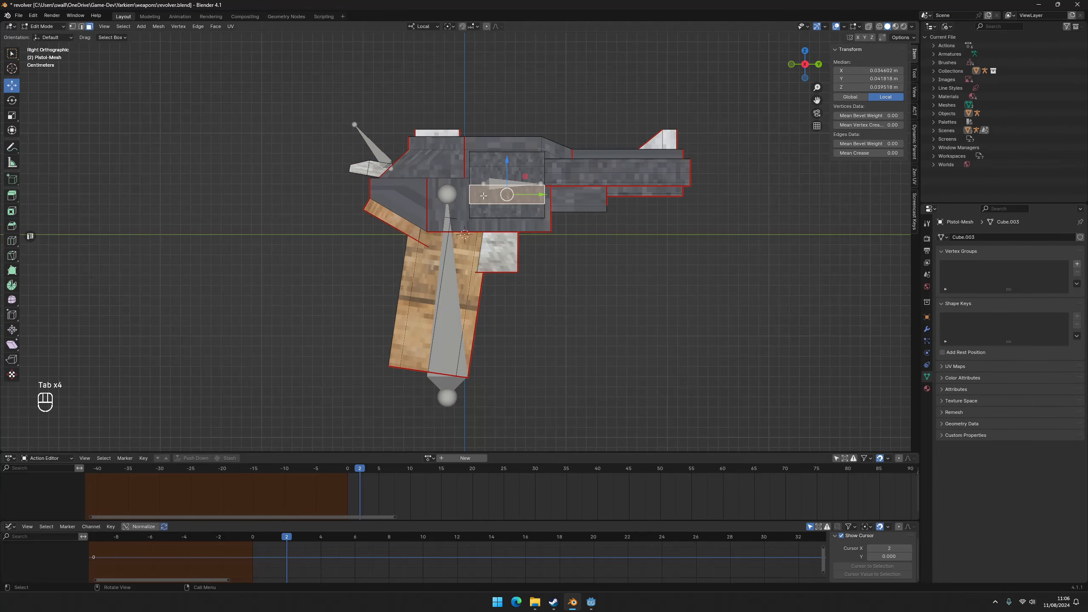
middle_drag(483, 195, 530, 201)
scroll(505, 200, up, 2)
click(488, 186)
key(shift+s)
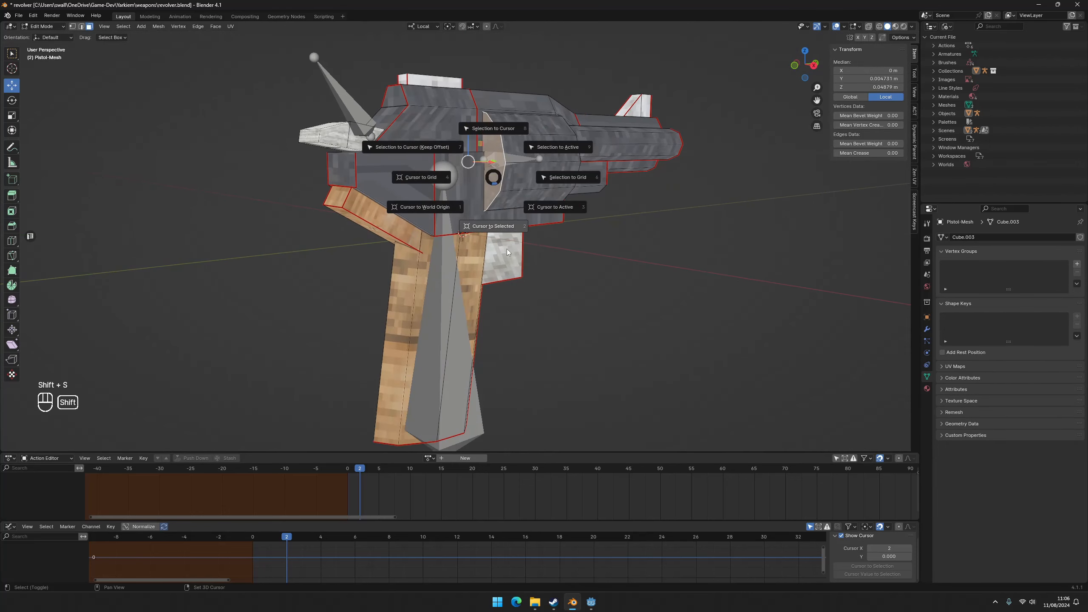
click(508, 252)
Snap the cylinder bone's head to the 3D cursor in the armature's Edit Mode.
middle_drag(562, 154, 535, 169)
key(Tab)
click(526, 159)
key(Tab)
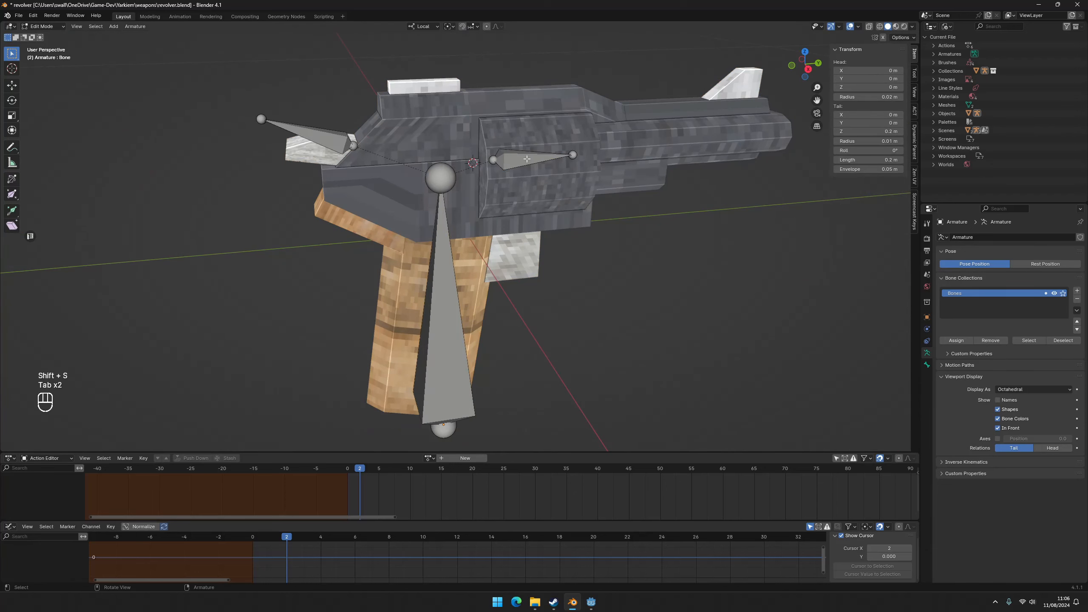
click(527, 158)
key(shift+s)
click(527, 151)
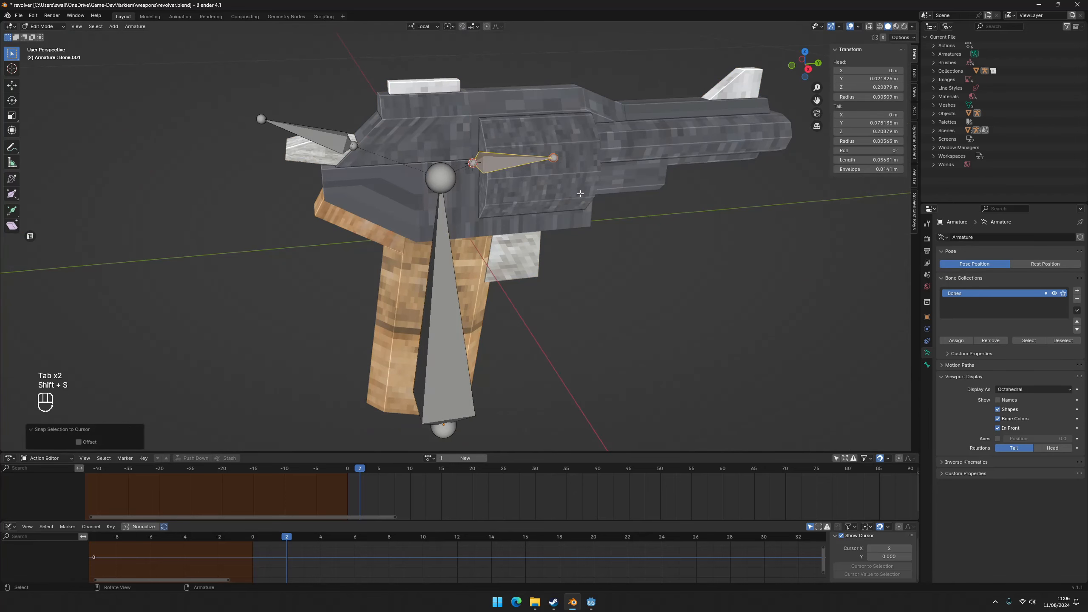
Try rotating the cylinder bone about its local Y axis in Pose Mode.
key(Tab)
middle_drag(580, 194, 344, 91)
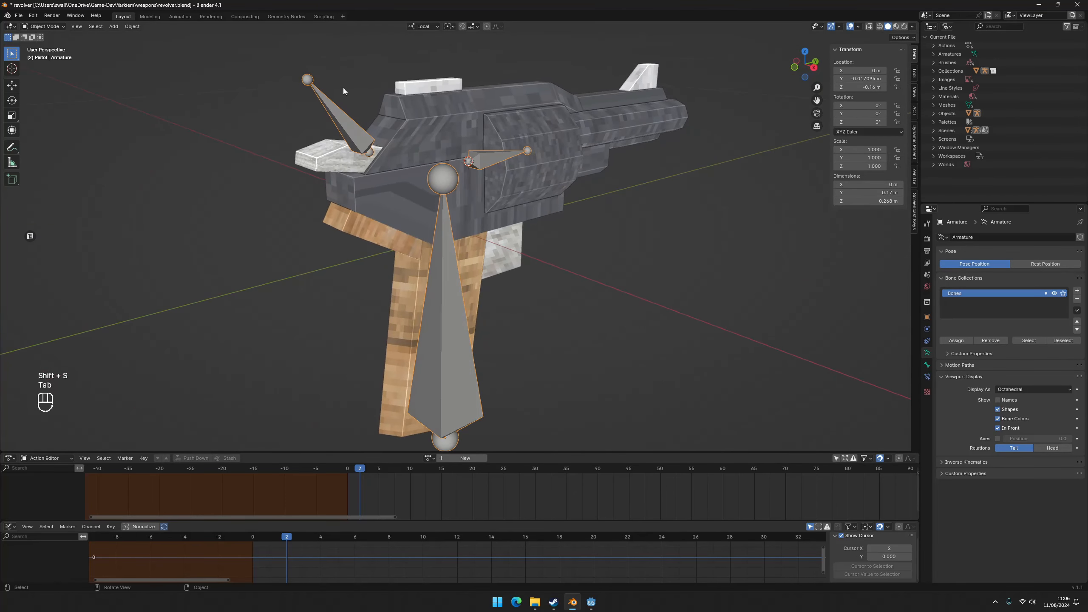
click(45, 27)
click(47, 52)
key(r)
key(y)
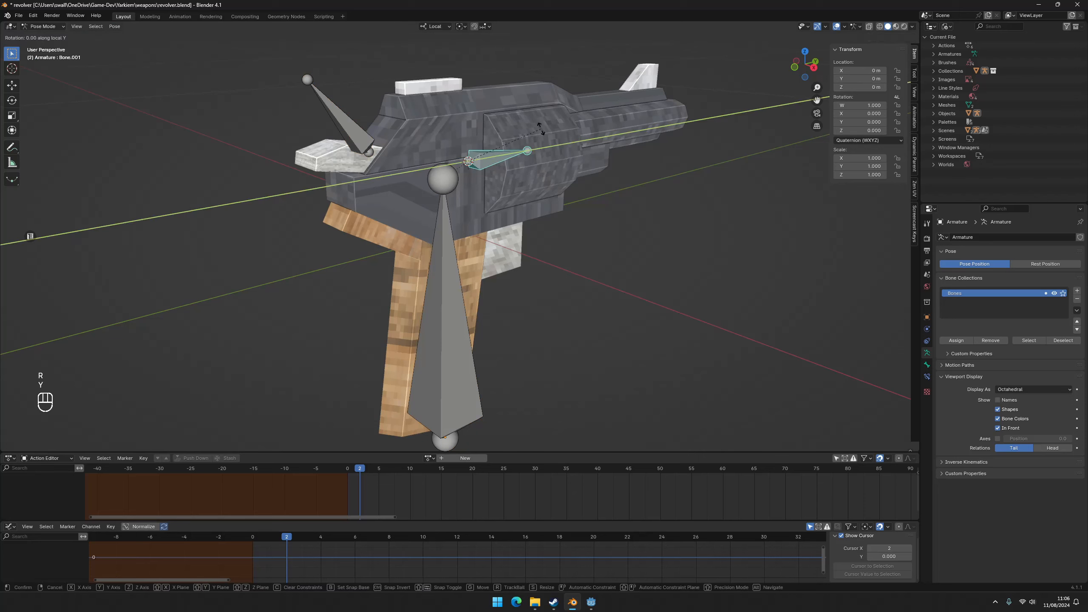
right_click(388, 61)
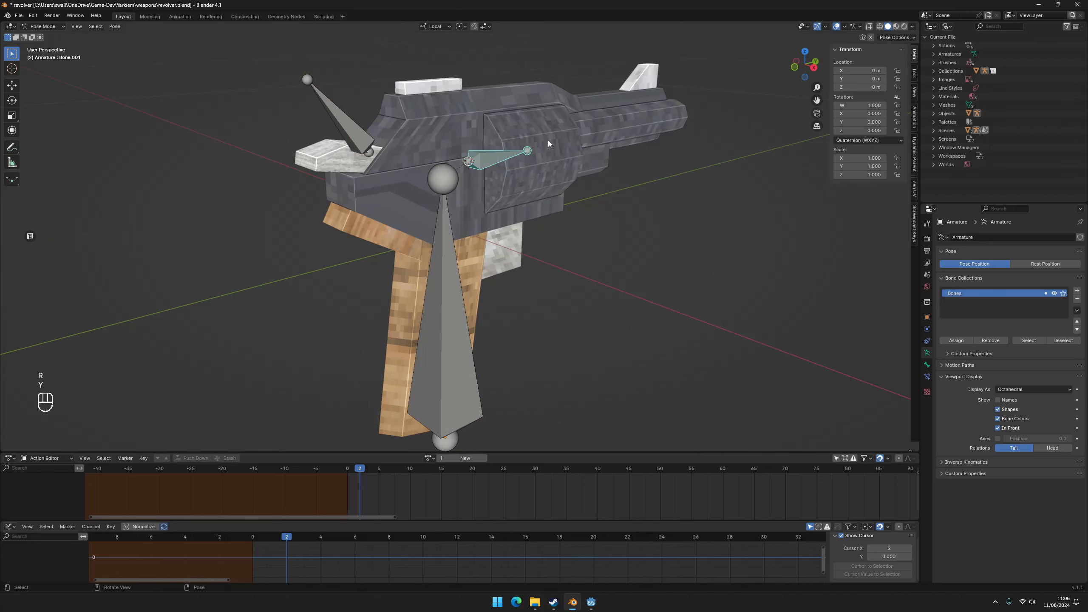
Isolate the hammer in the revolver mesh and snap the 3D cursor to its front end face.
click(357, 125)
middle_drag(357, 126, 339, 126)
key(Tab)
key(Tab)
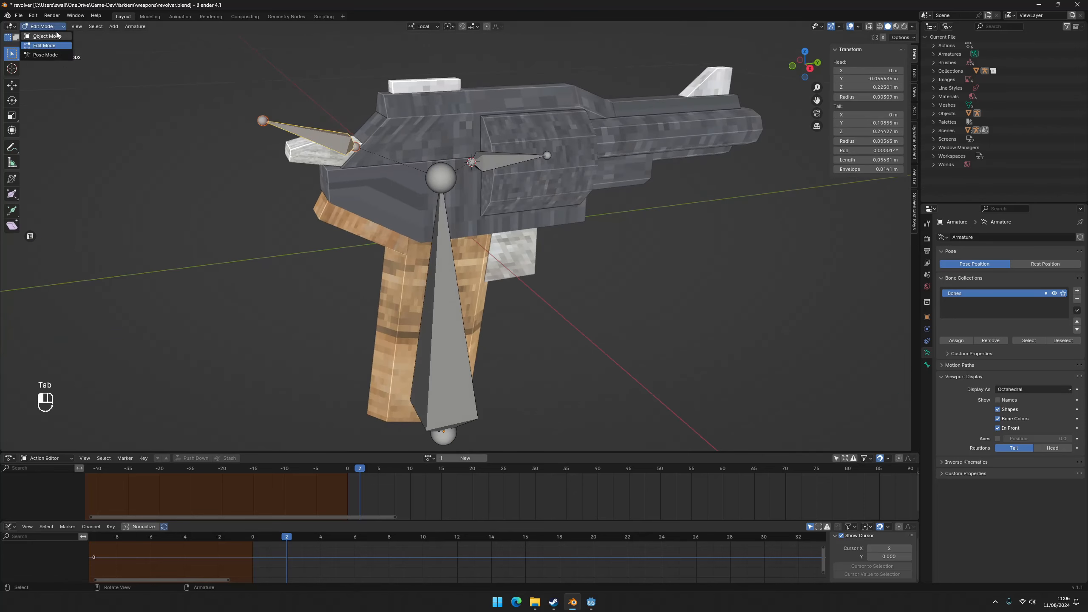
click(298, 147)
key(Tab)
key(l)
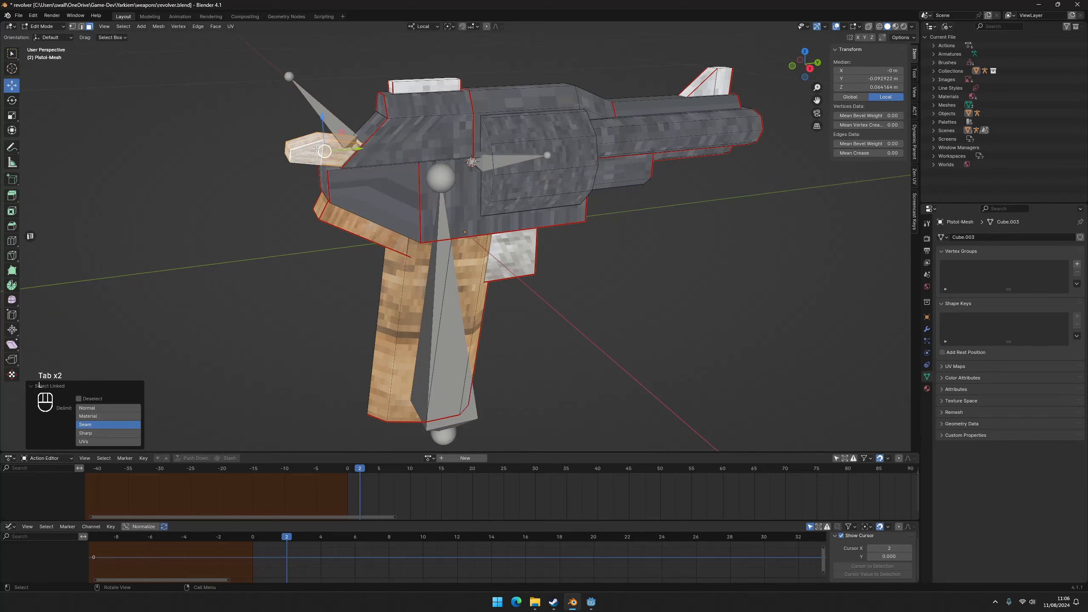
key(shift+h)
scroll(317, 150, up, 3)
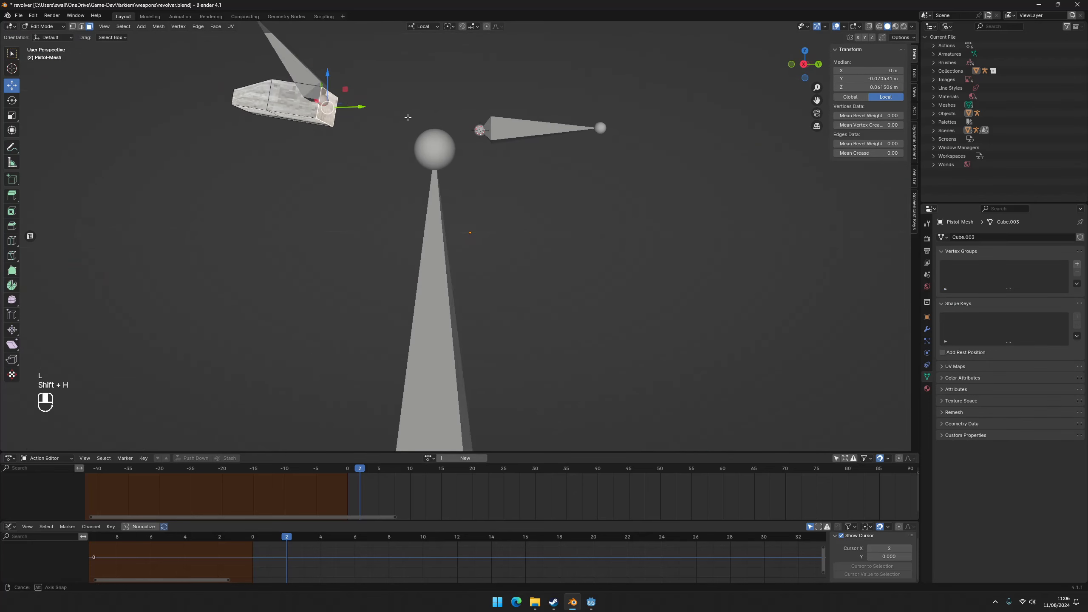
key(shift+s)
click(409, 166)
Snap the hammer bone's head to the 3D cursor in the armature's Edit Mode.
key(Tab)
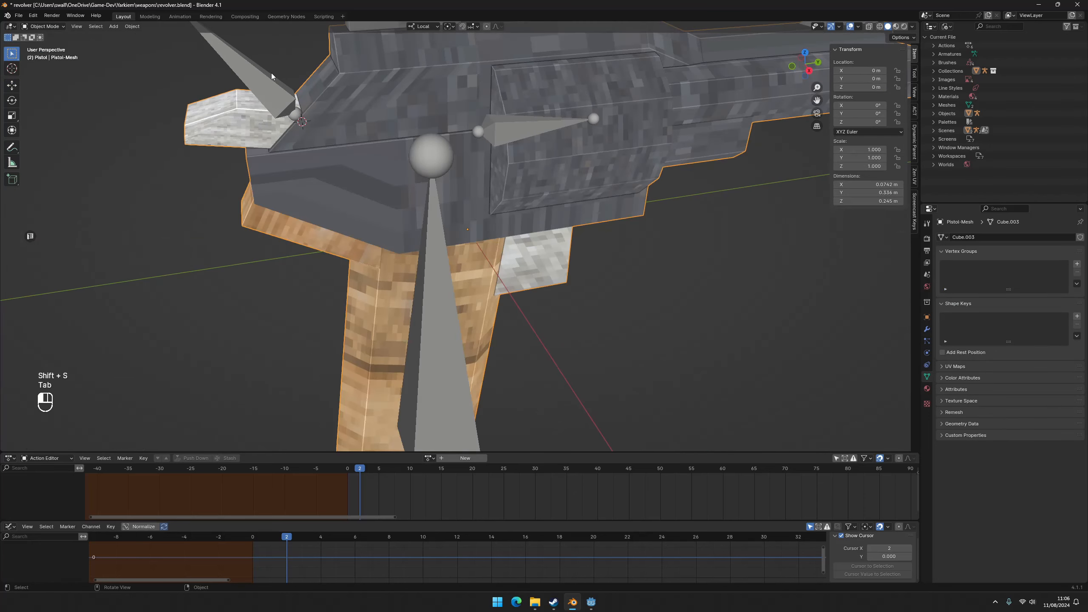
click(271, 73)
key(Tab)
key(shift+s)
click(281, 73)
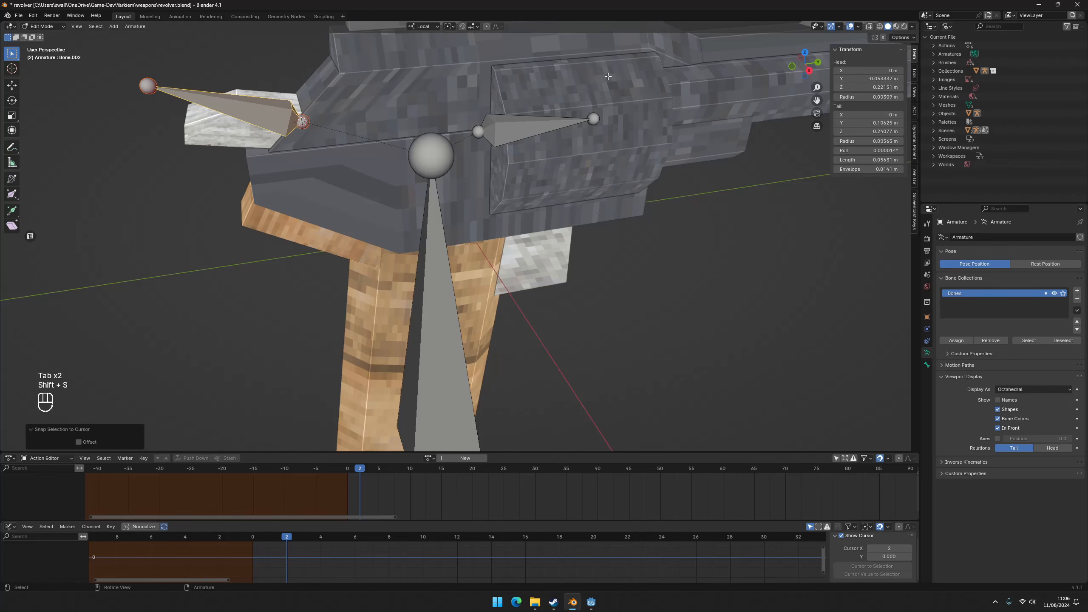
Move the hammer bone's tail about -0.004 m along Y and -0.011 m along Z to line it up with the hammer.
click(808, 69)
scroll(486, 121, up, 3)
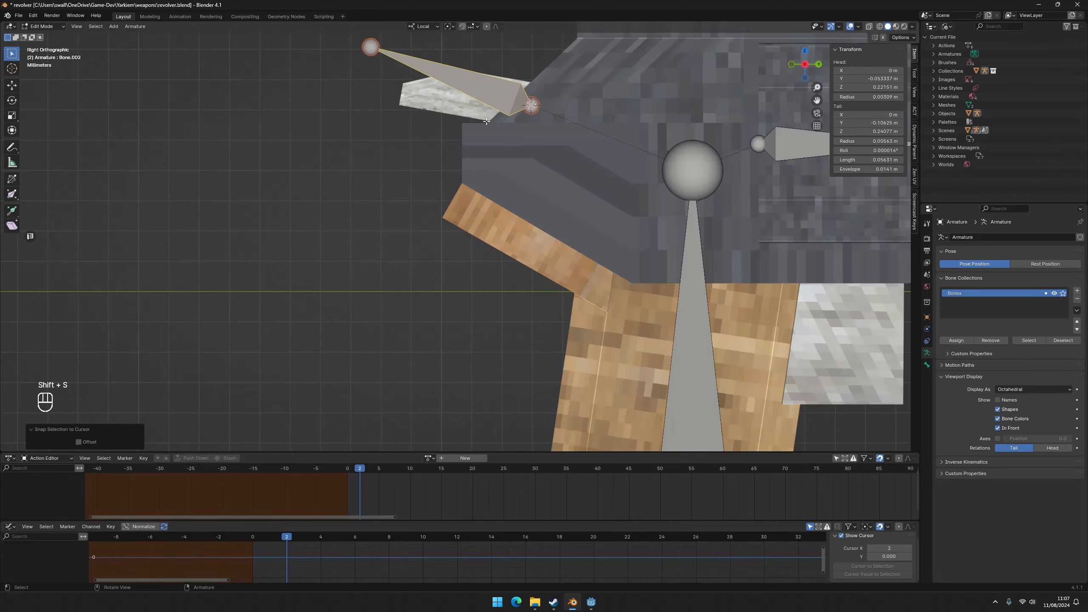
click(375, 51)
key(g)
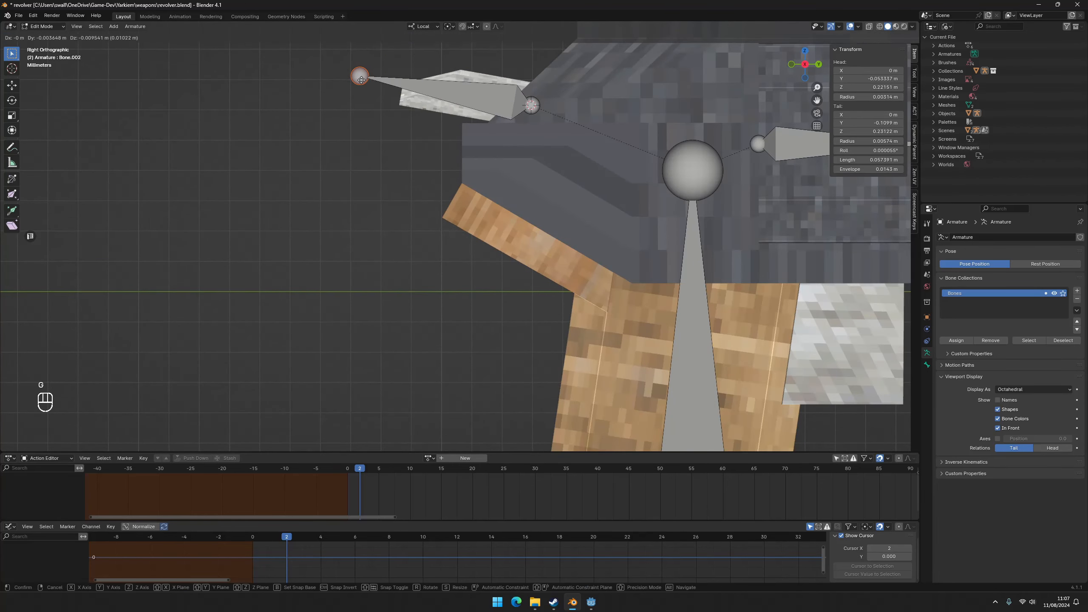
click(360, 83)
Switch the armature to Object Mode and save the revolver file.
scroll(359, 82, down, 3)
shift+middle_drag(360, 83, 270, 66)
click(47, 27)
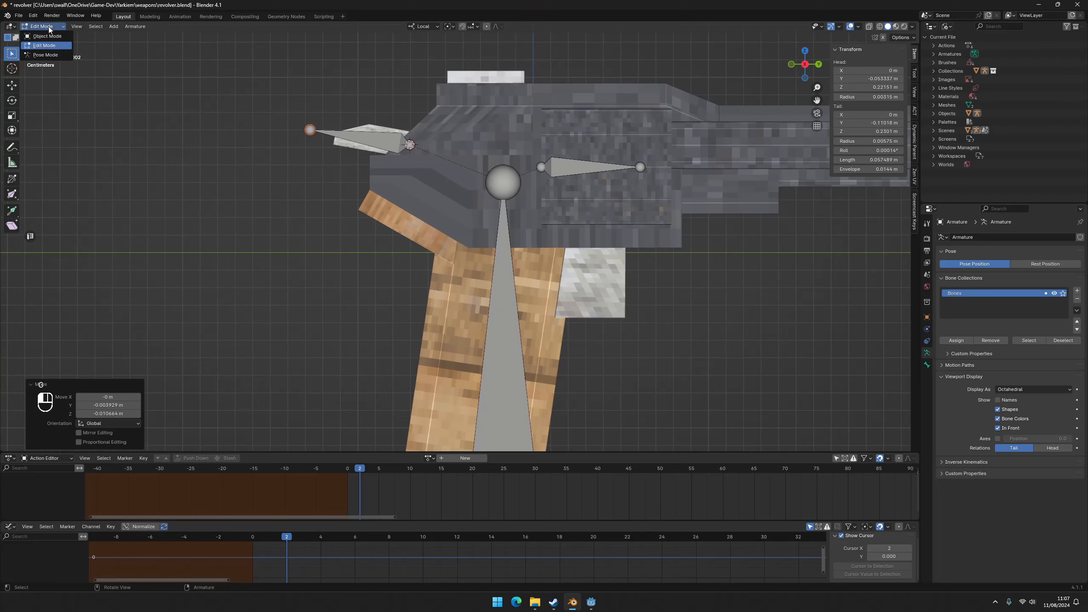
click(47, 36)
key(ctrl+s)
Rename the large grip bone as Root in the armature's Edit Mode.
key(Tab)
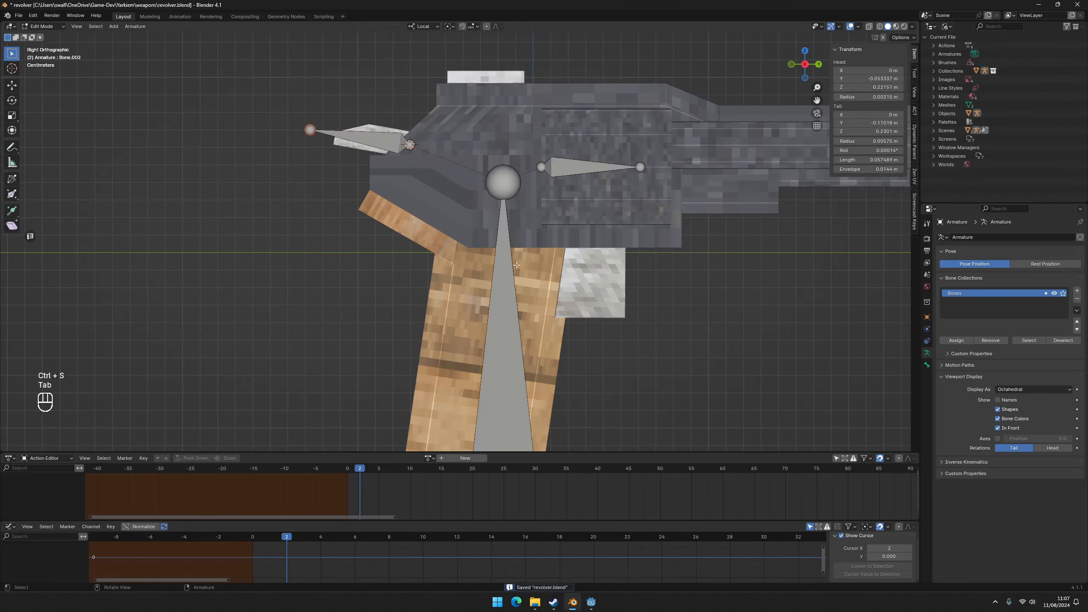
click(501, 272)
click(927, 364)
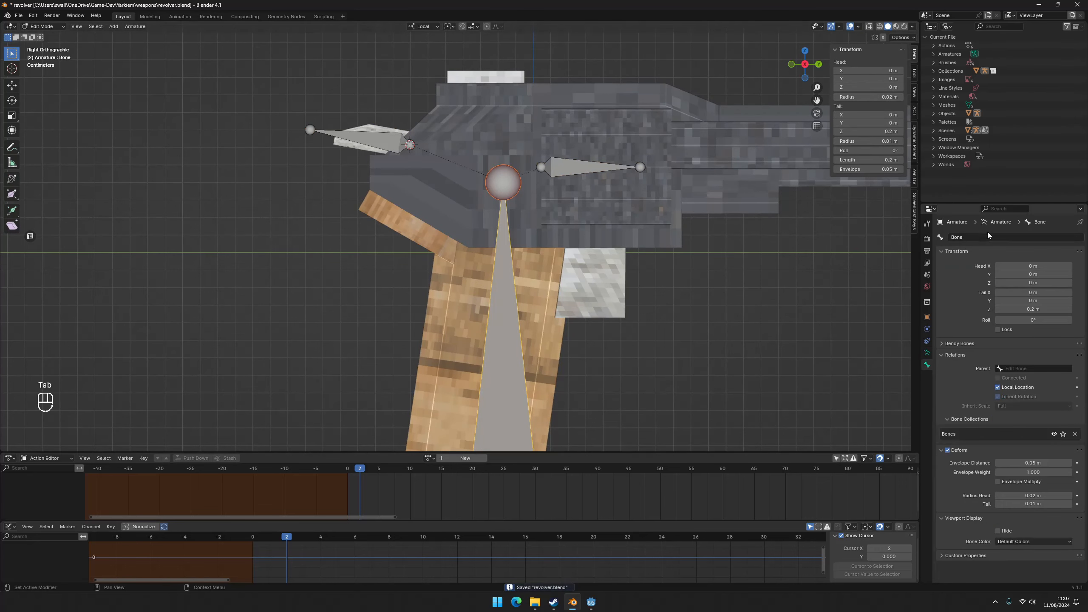
double_click(990, 237)
text(Root)
key(Return)
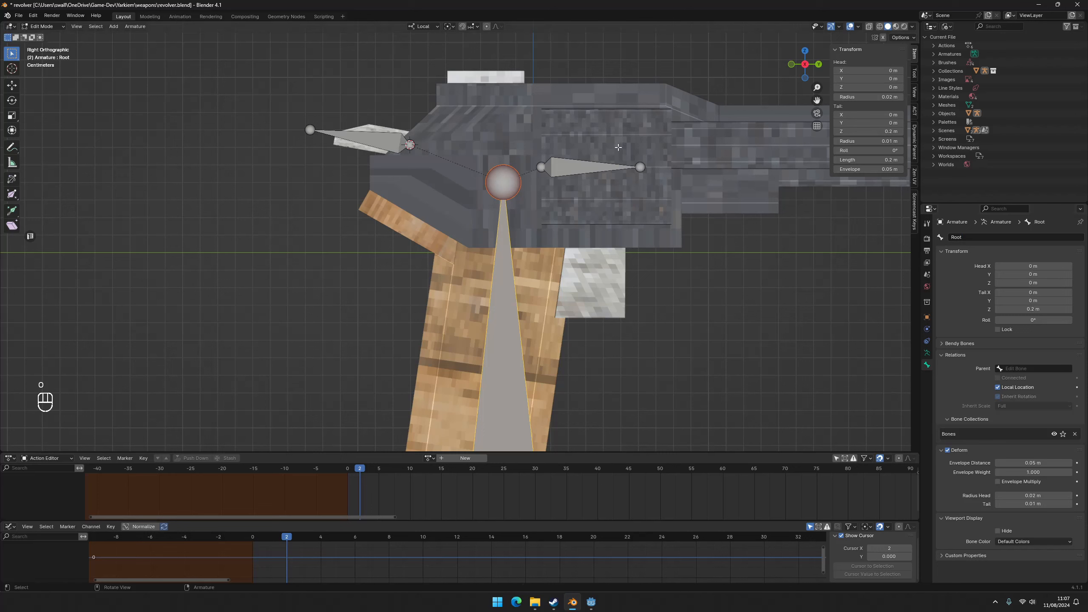
Rename the bone inside the cylinder as Cylinder and the rear bone at the hammer as Hammer.
click(568, 166)
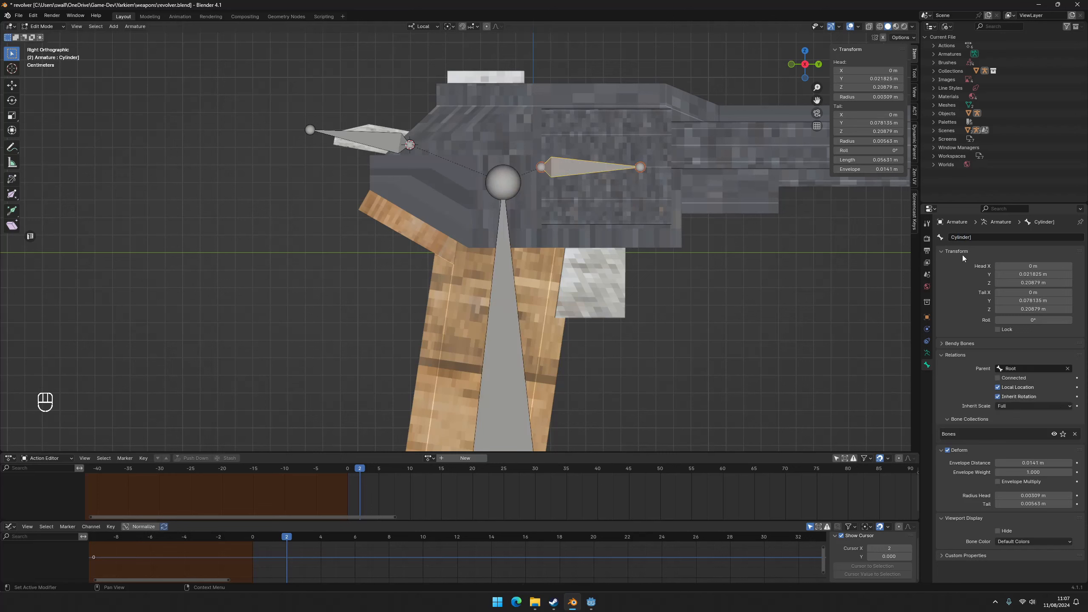
key(Return)
click(373, 133)
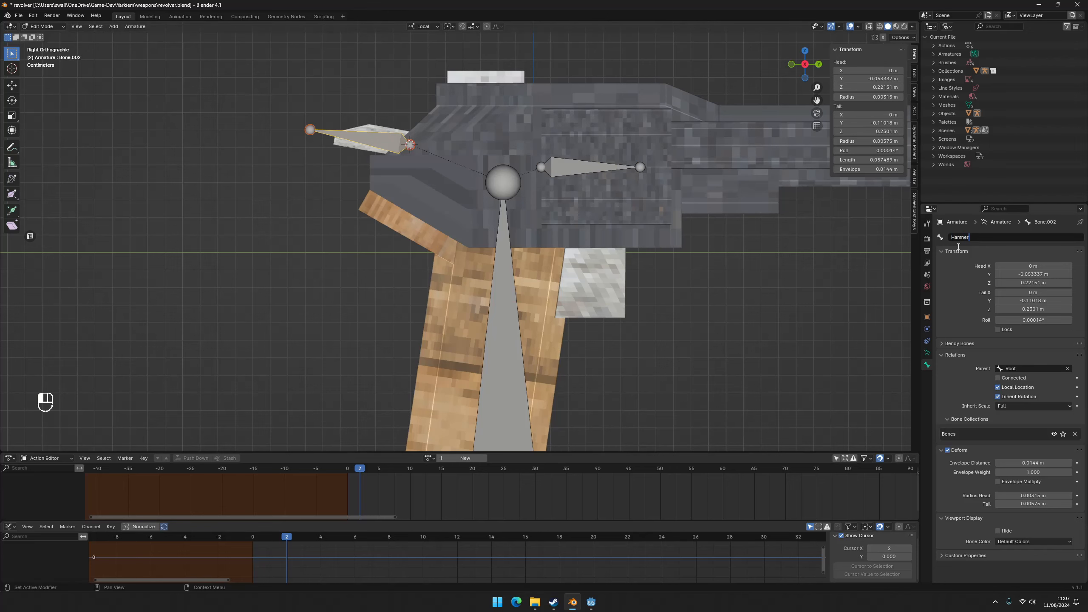
Try rotating the hammer bone by about 69.5° in Pose Mode.
scroll(495, 236, down, 3)
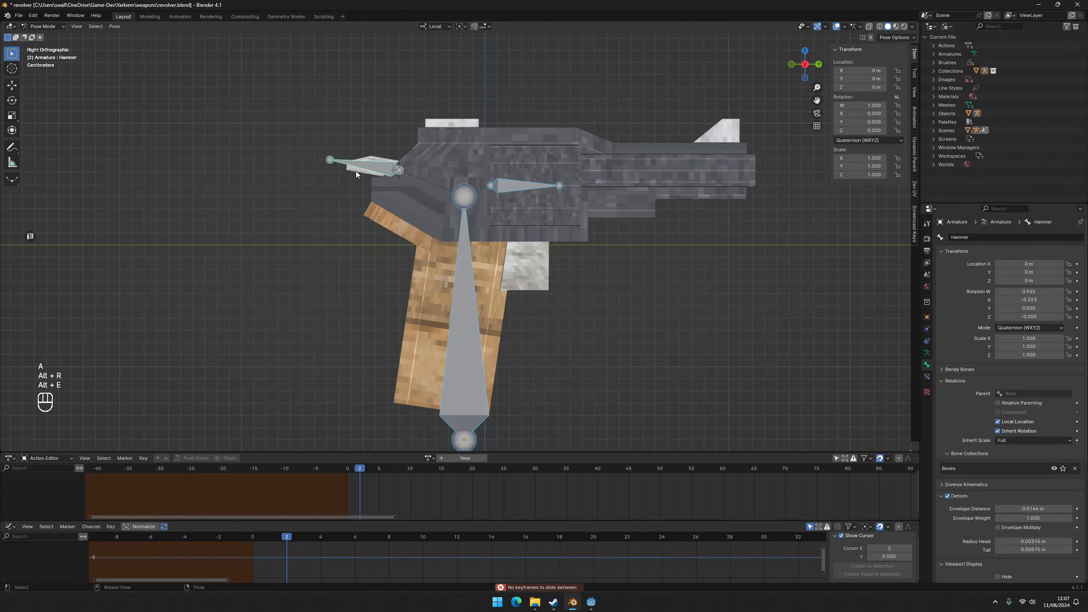
click(345, 165)
key(r)
click(384, 88)
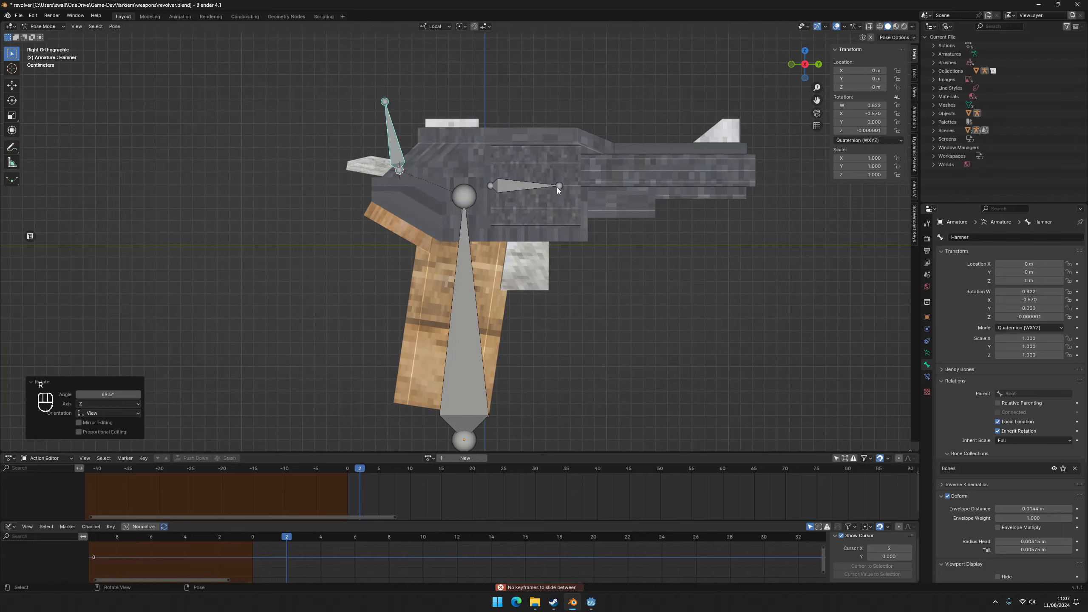
Try rotating the cylinder bone freely, both in side view and at an angle.
click(546, 189)
key(r)
key(r)
key(r)
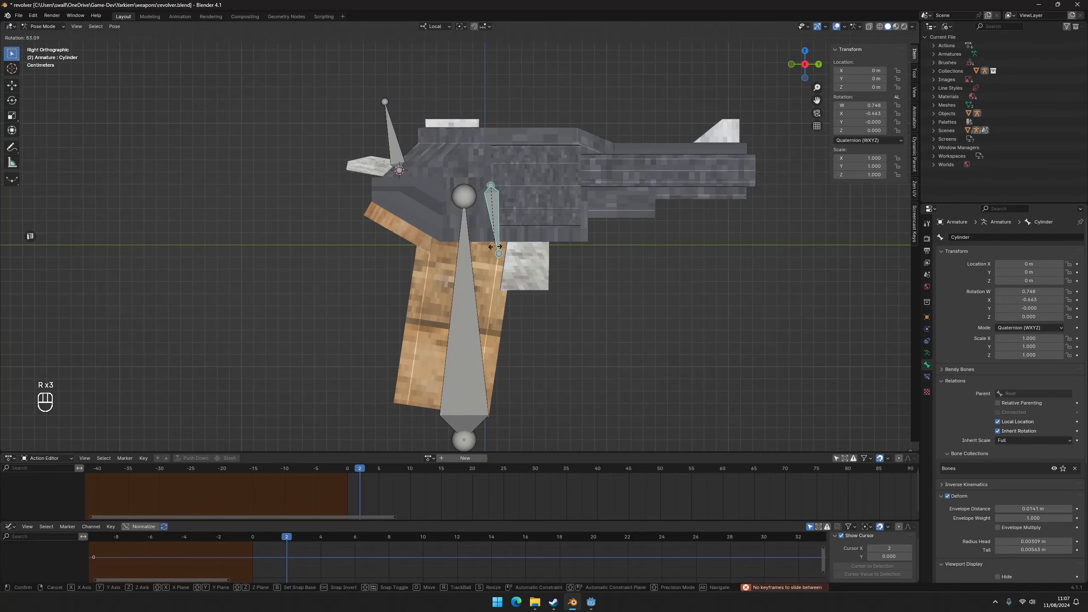
click(518, 222)
middle_drag(556, 239, 510, 258)
key(r)
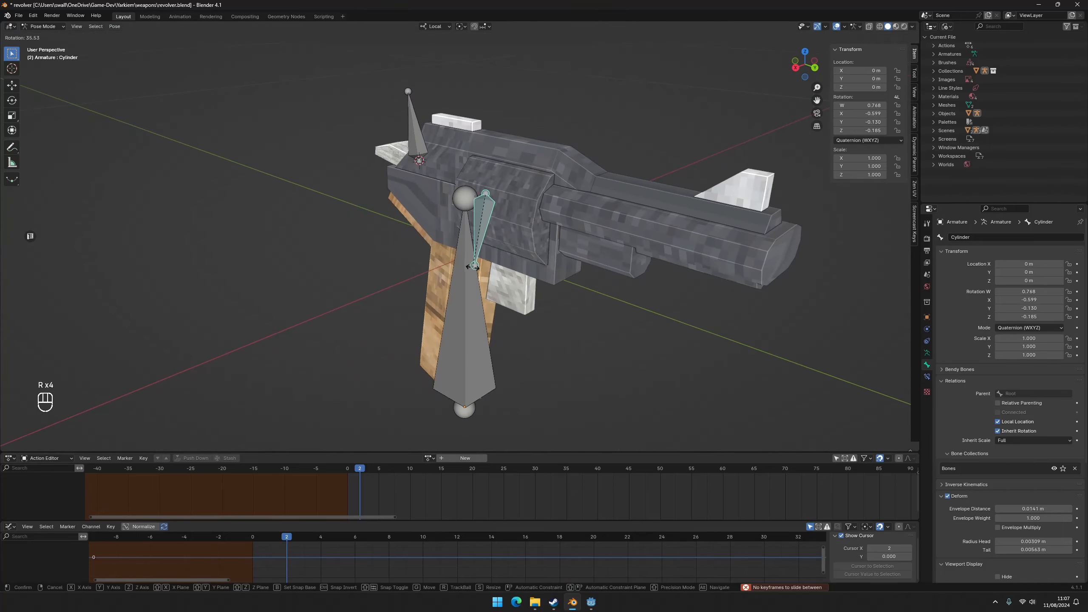
click(474, 262)
Try rotating the Root bone together with its child bones.
click(470, 275)
key(r)
click(354, 256)
Clear the test rotations of all bones in Pose Mode.
scroll(385, 246, down, 3)
middle_drag(457, 225, 539, 219)
click(51, 27)
click(50, 45)
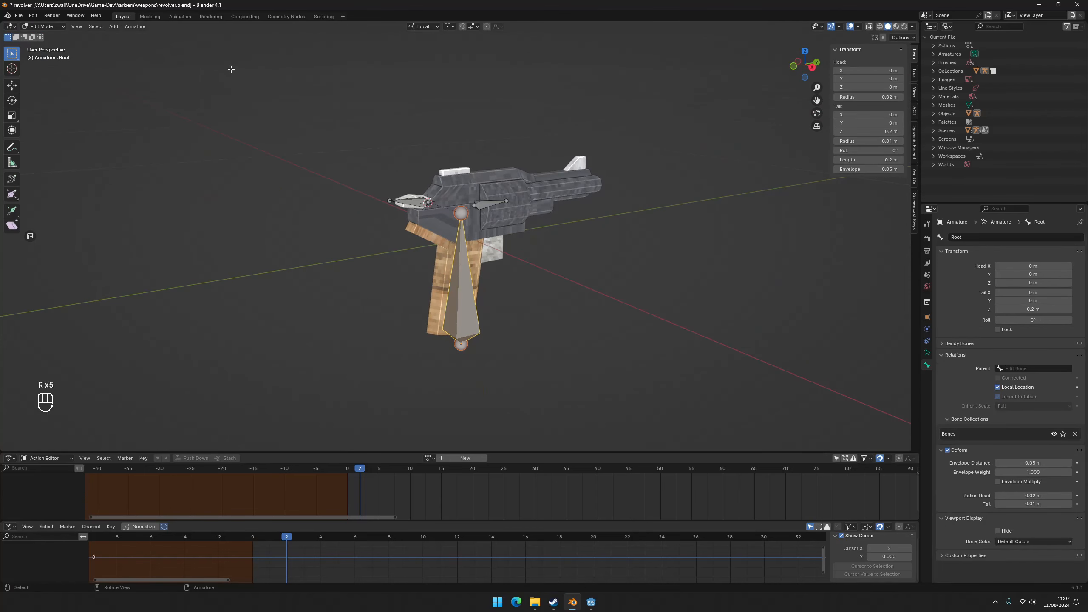
key(Tab)
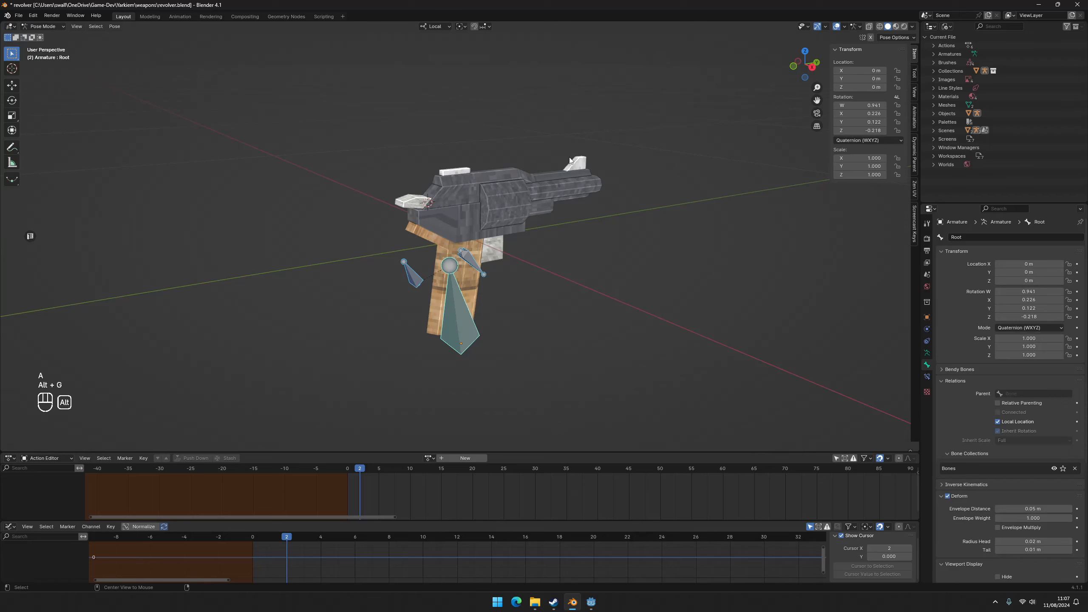
key(alt+r)
middle_drag(569, 160, 559, 139)
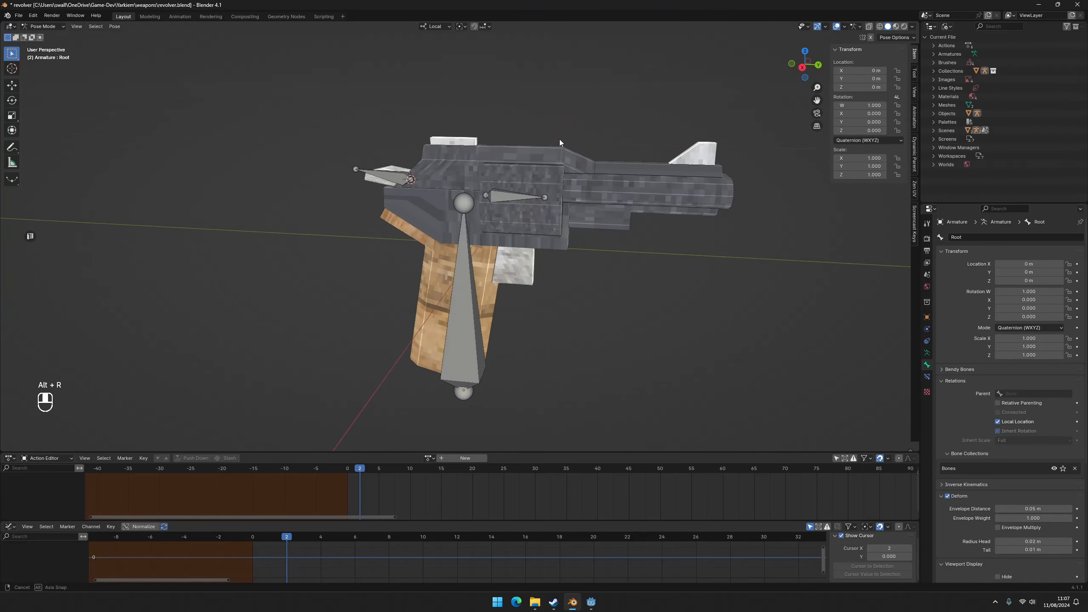
In Object Mode, parent the pistol mesh to the armature using Armature Deform With Empty Groups.
click(43, 27)
click(39, 45)
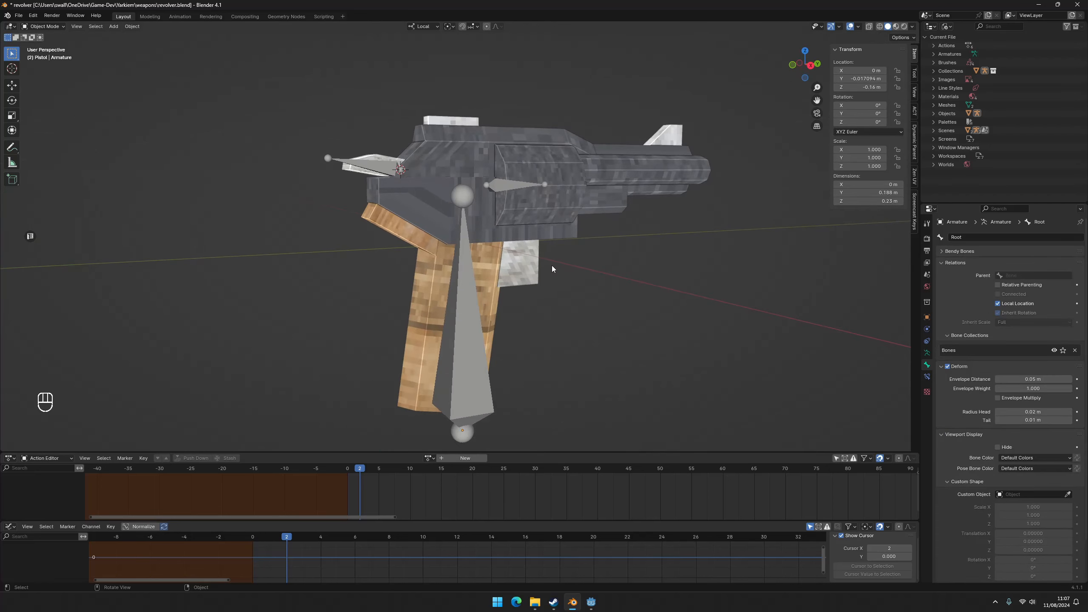
scroll(552, 265, down, 2)
middle_drag(465, 257, 509, 254)
scroll(509, 253, up, 2)
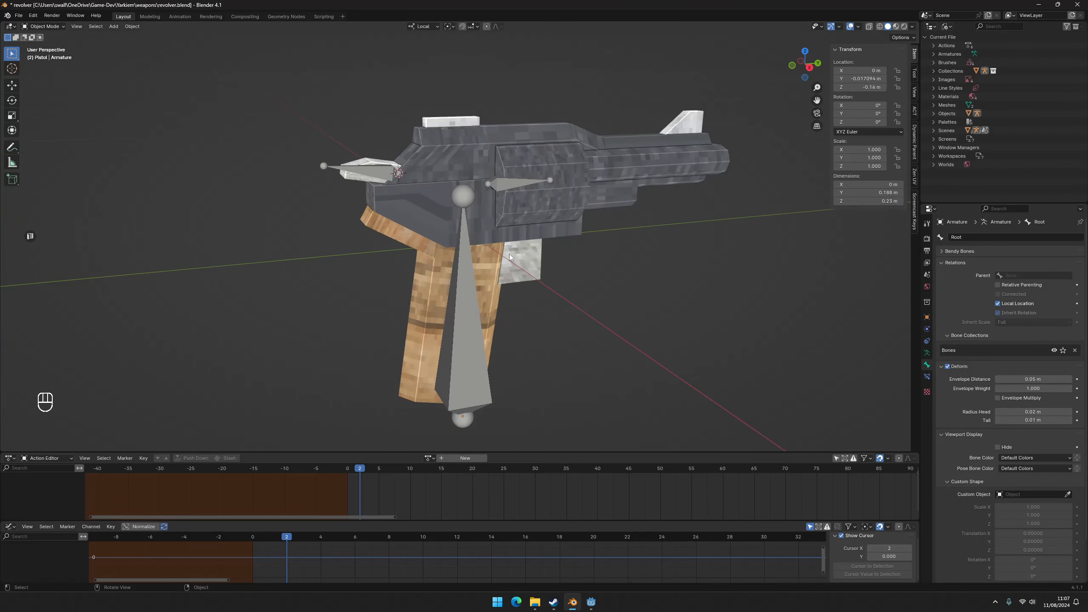
click(536, 212)
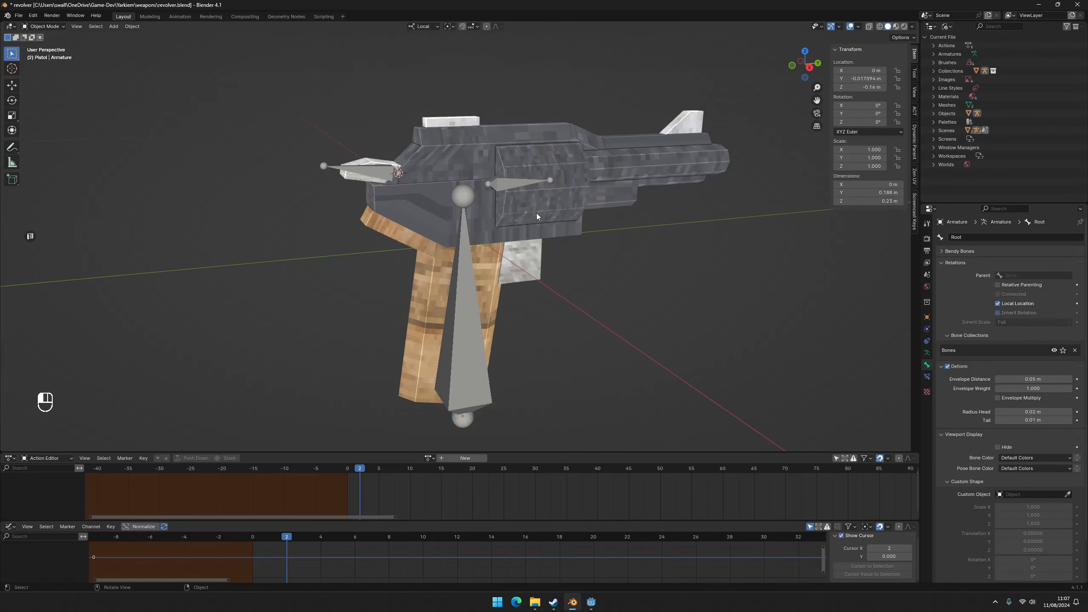
shift+click(480, 389)
key(ctrl+p)
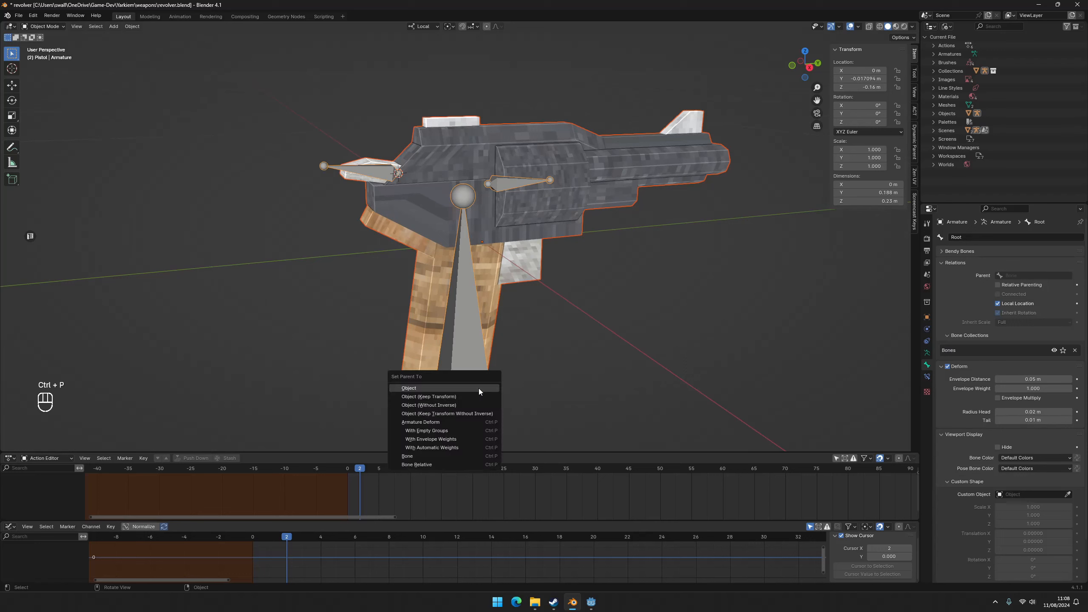
key(Down)
key(Down)
key(Down)
key(Down)
key(Down)
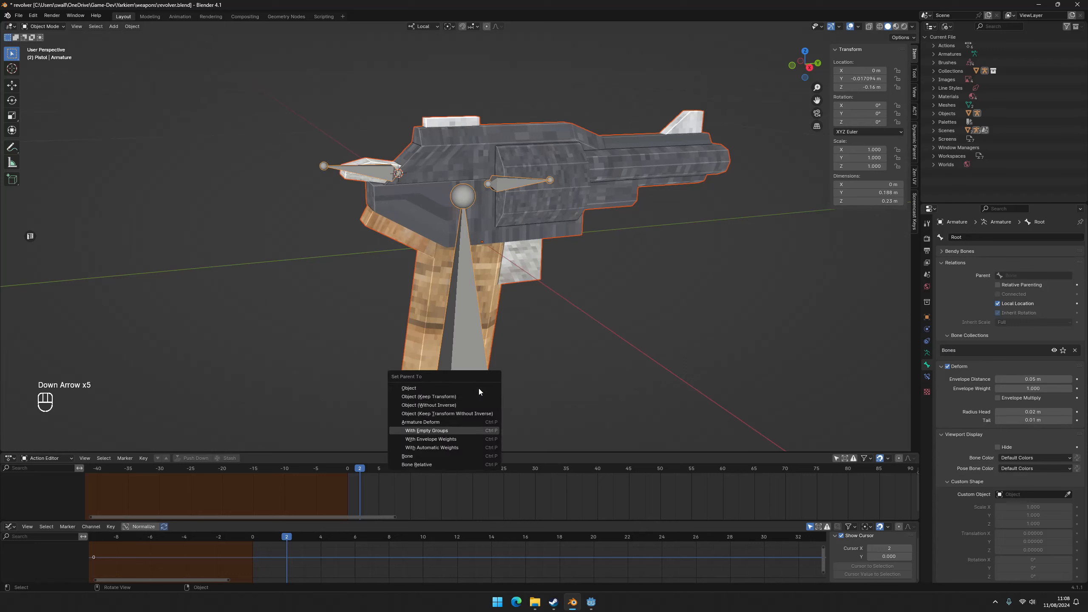
key(Return)
scroll(560, 225, down, 2)
scroll(527, 231, up, 2)
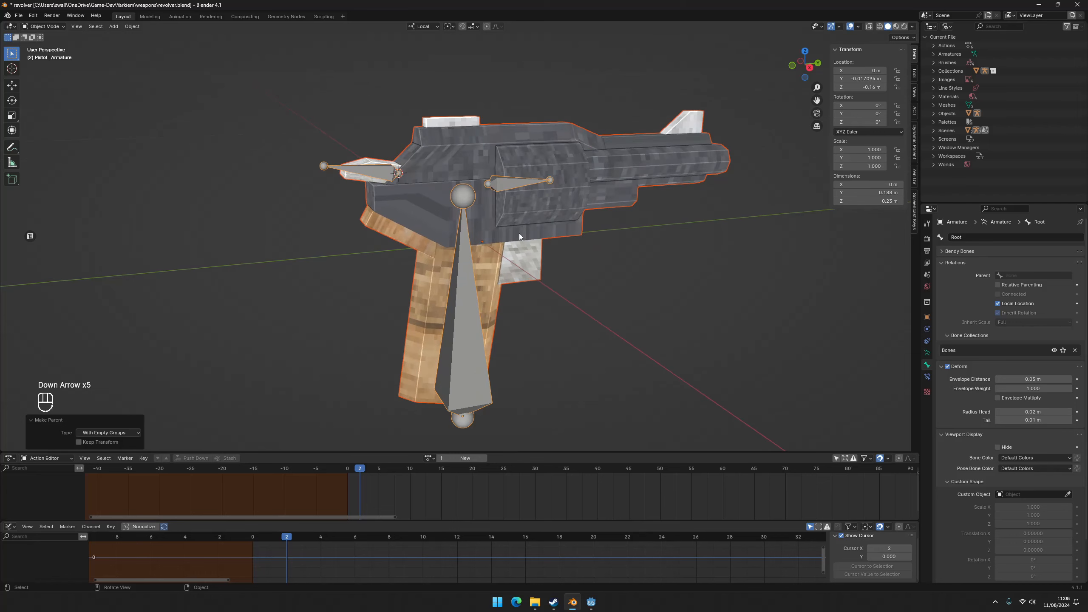
Enter Edit Mode on the pistol mesh, reveal all hidden geometry and deselect everything.
click(518, 233)
key(Tab)
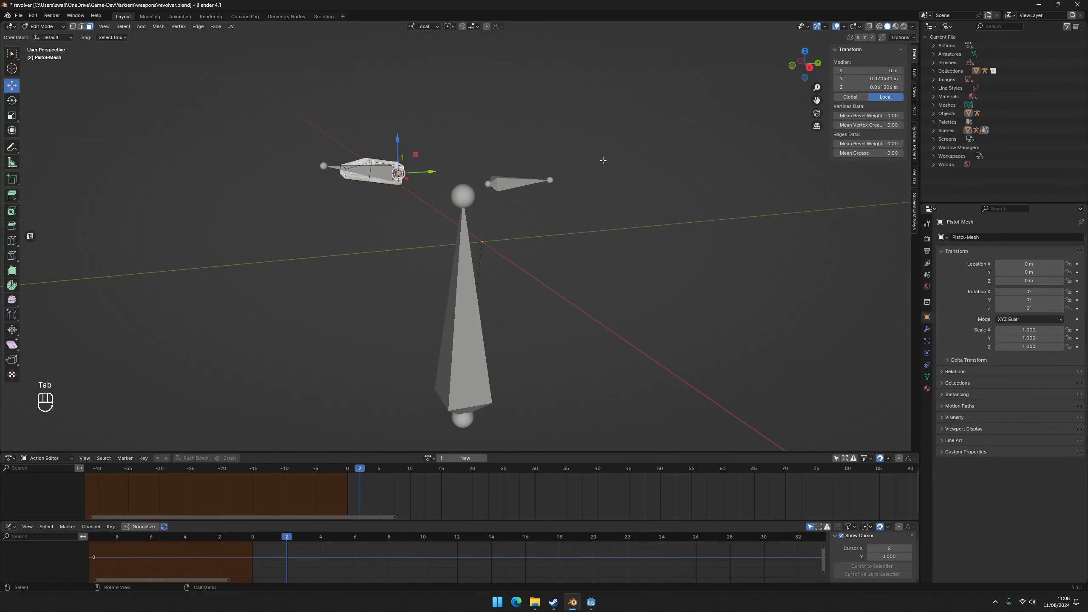
key(alt+h)
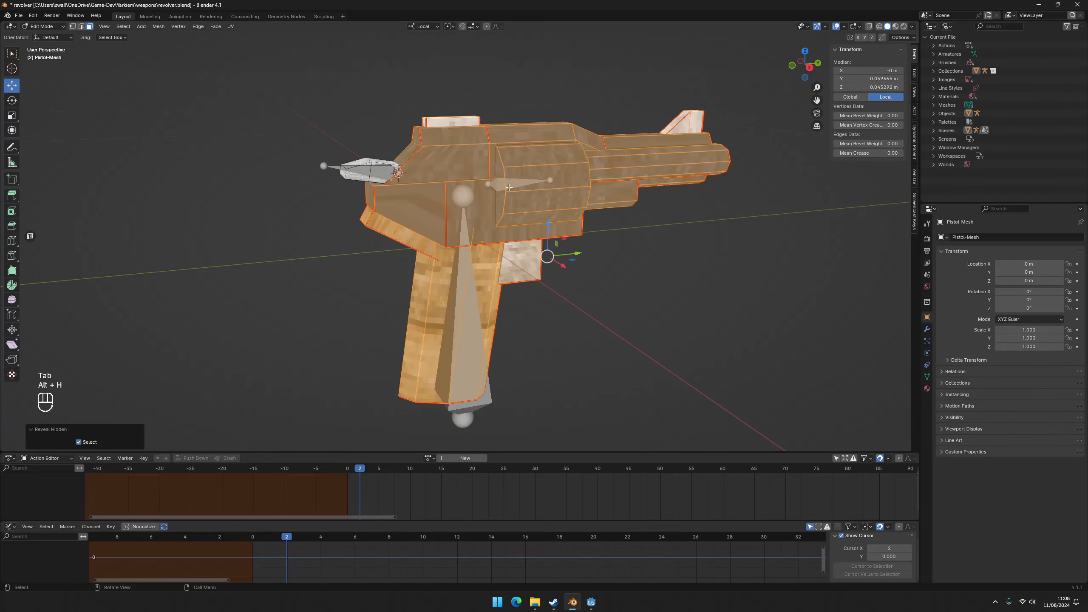
key(alt+a)
key(l)
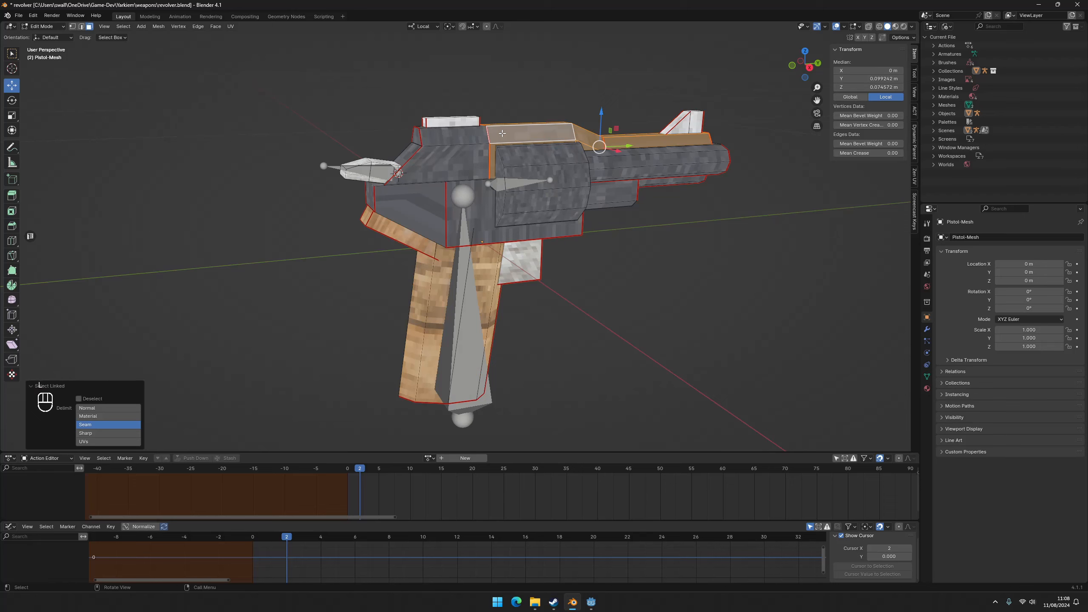
key(h)
key(alt+h)
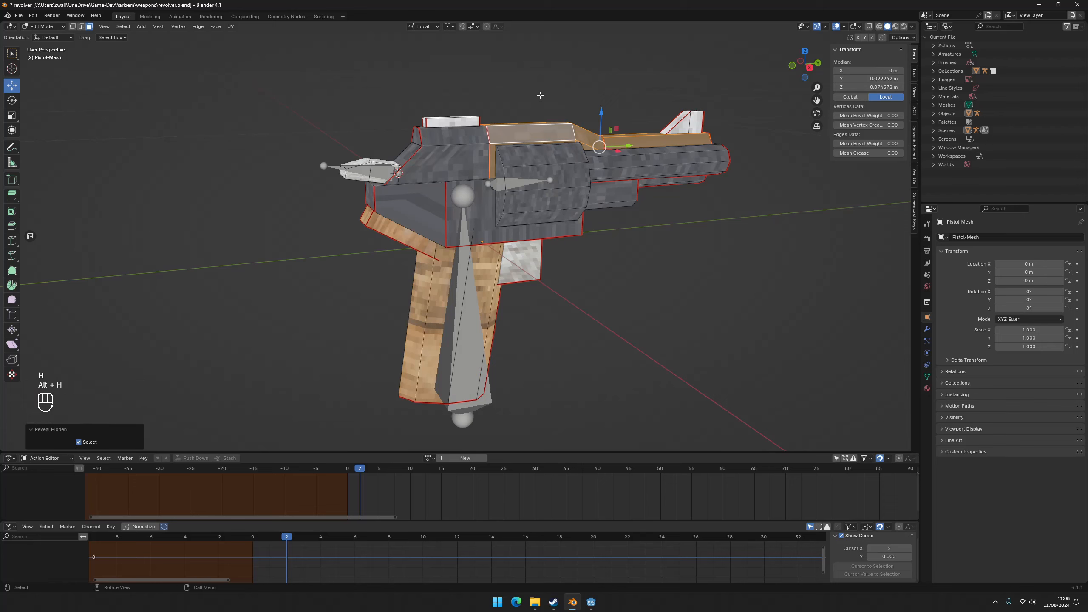
click(541, 95)
Select the linked faces of the revolver's cylinder, assign them to the Cylinder vertex group and clear the selection.
scroll(570, 184, up, 2)
scroll(552, 176, down, 2)
mouse_move(570, 183)
middle_down()
mouse_move(553, 175)
mouse_move(576, 175)
middle_up()
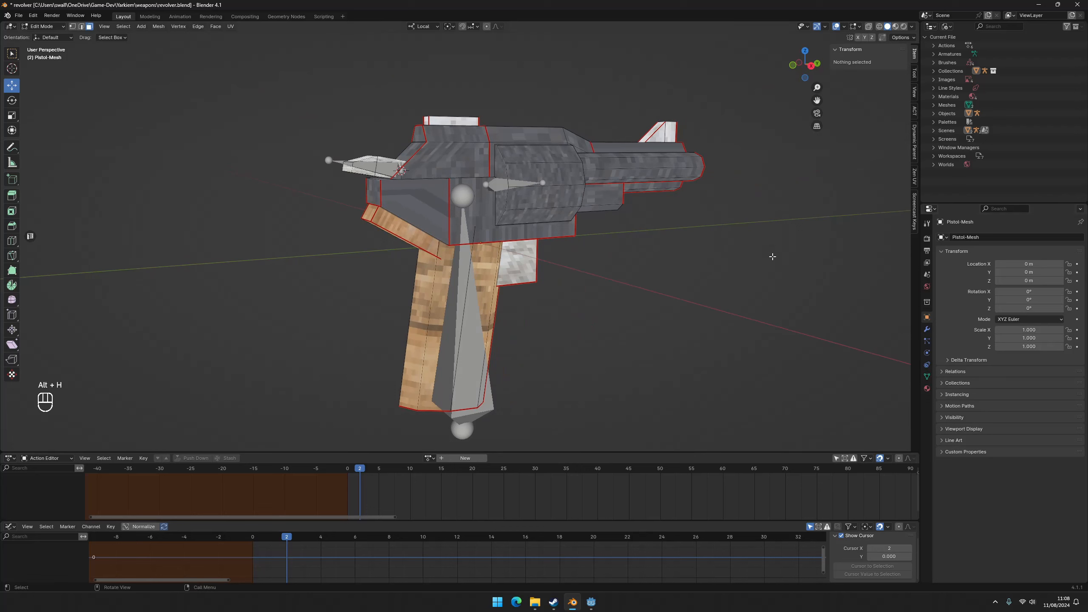
middle_drag(772, 256, 767, 251)
key(l)
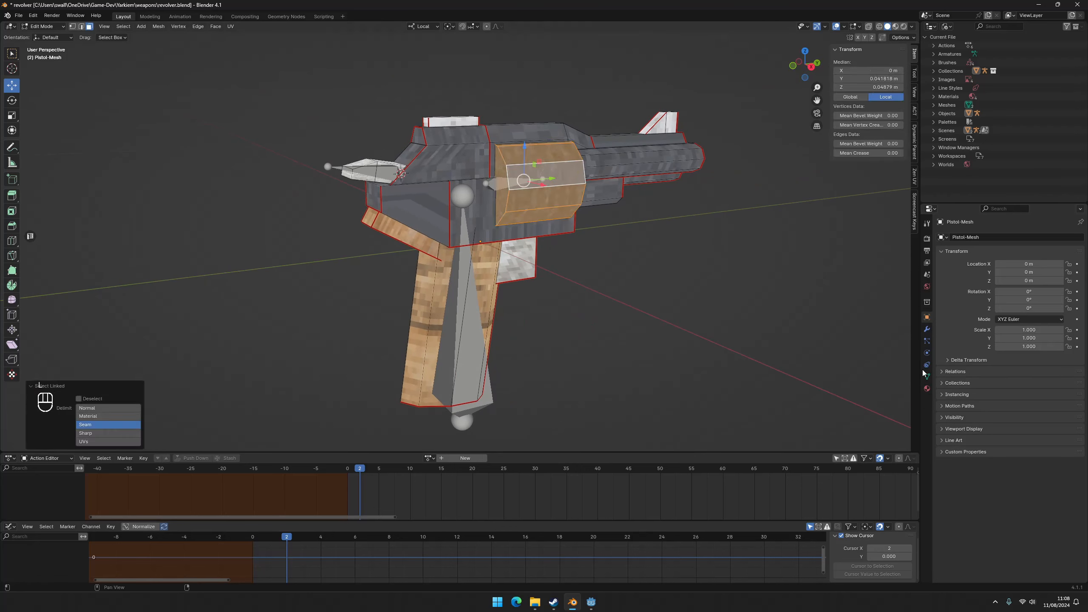
click(926, 376)
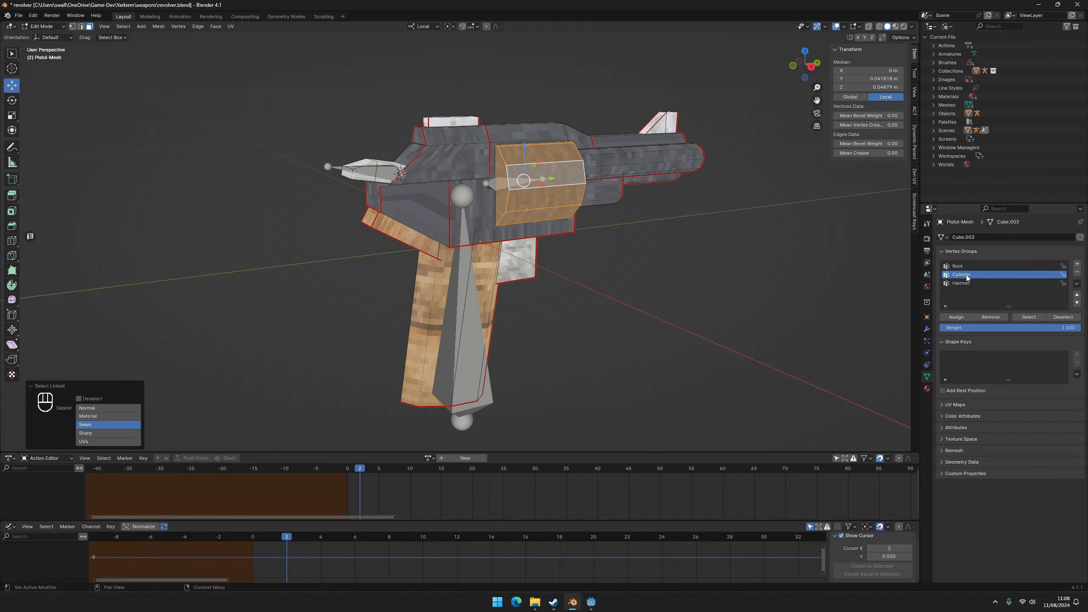
click(959, 317)
click(661, 254)
middle_drag(662, 253, 656, 253)
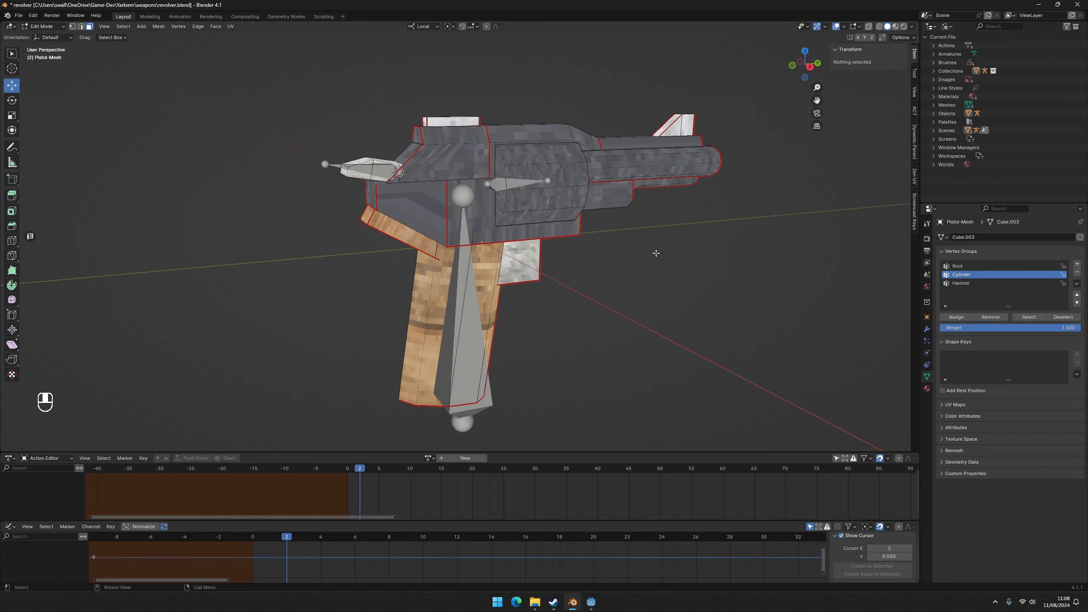
Try moving the cylinder bone in the armature's Pose Mode to test the Cylinder group's weights.
click(42, 26)
click(52, 26)
click(50, 37)
click(378, 170)
click(48, 27)
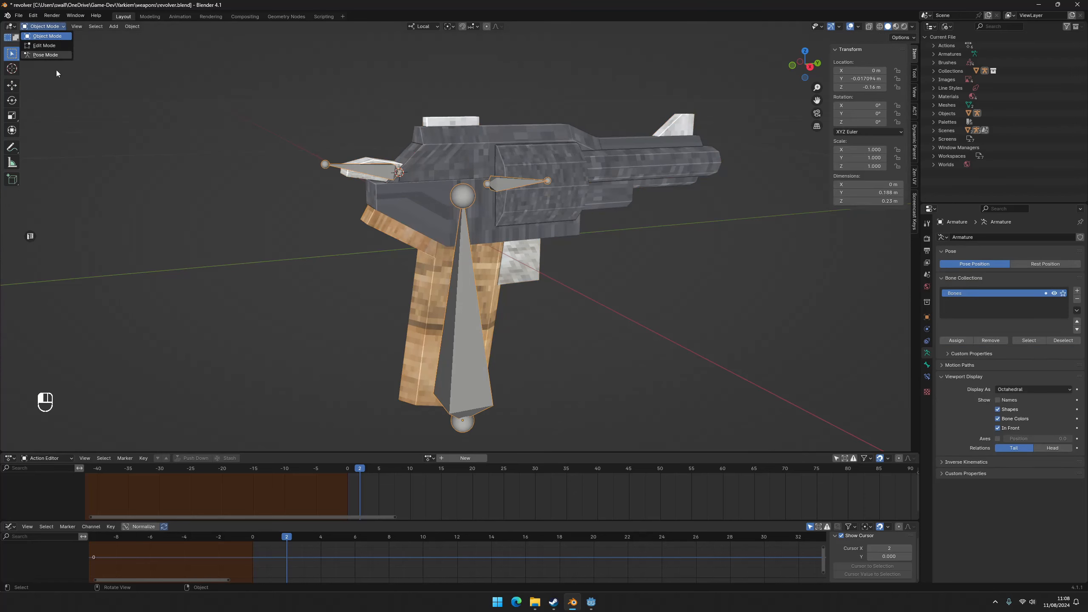
click(51, 55)
click(524, 180)
key(g)
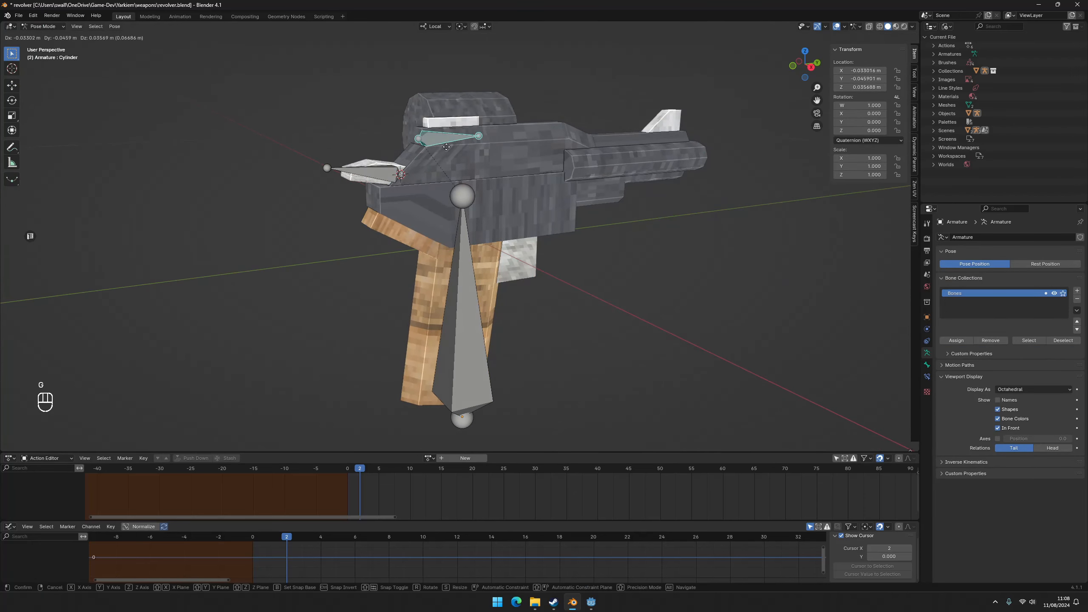
right_click(691, 243)
In the pistol mesh's Edit Mode, select the linked upper rear and lower frame parts, delimiting the linked selection by Normal.
click(43, 26)
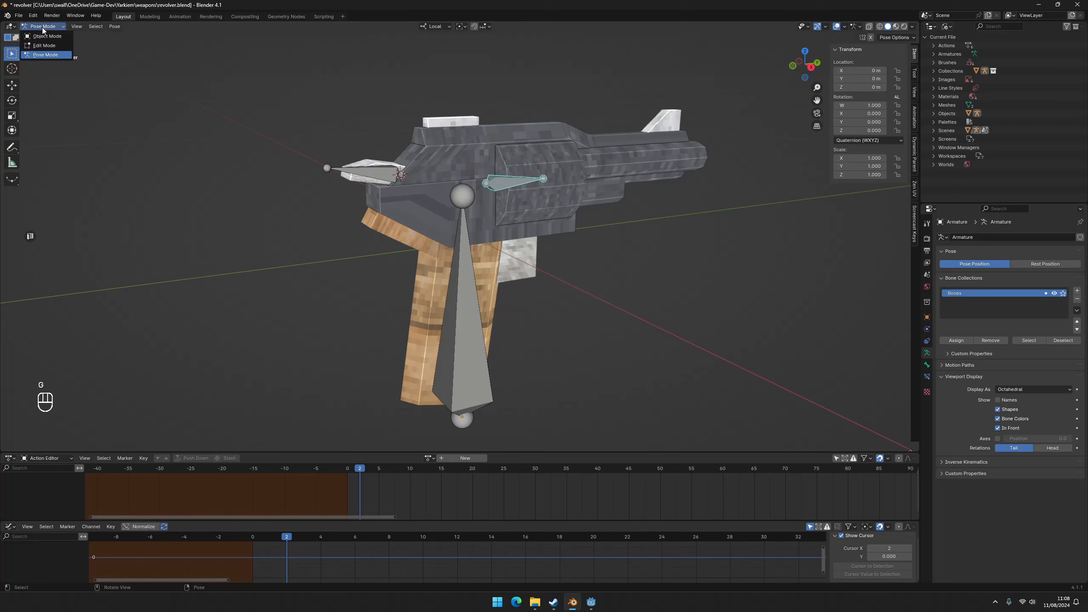
click(50, 37)
click(458, 166)
key(Tab)
double_click(463, 157)
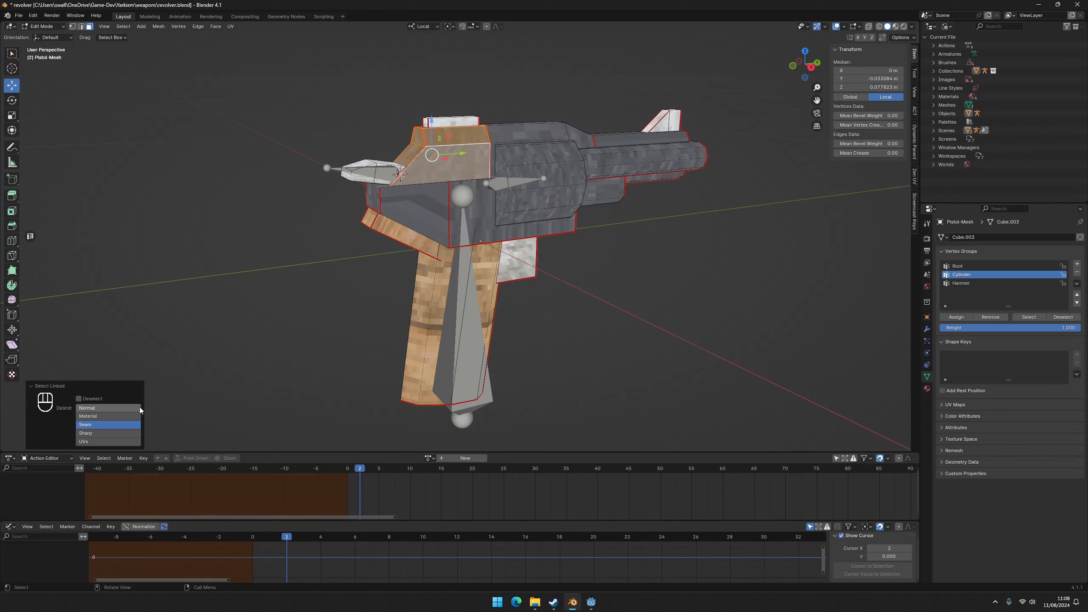
double_click(430, 207)
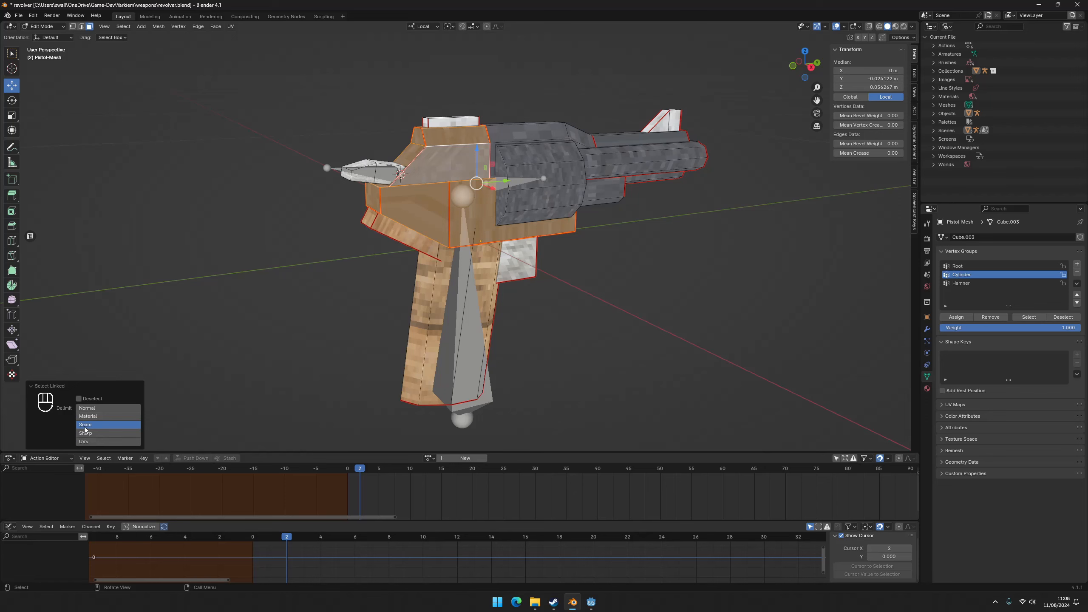
click(110, 408)
Add the barrel, sights, grip and remaining body parts to the selection, leaving out cylinder and hammer, and assign everything to the Root vertex group.
mouse_move(599, 179)
middle_down()
mouse_move(569, 184)
mouse_move(600, 180)
middle_up()
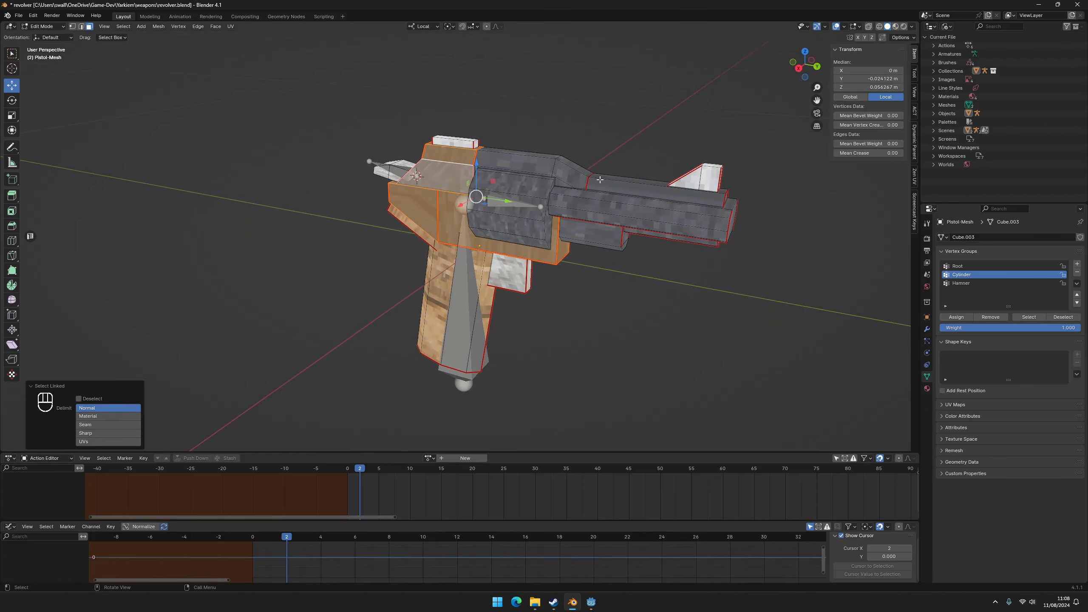
key(l)
key(l)
key(l)
key(l)
middle_drag(642, 225, 663, 201)
key(l)
key(l)
middle_drag(458, 144, 507, 140)
key(l)
key(l)
key(l)
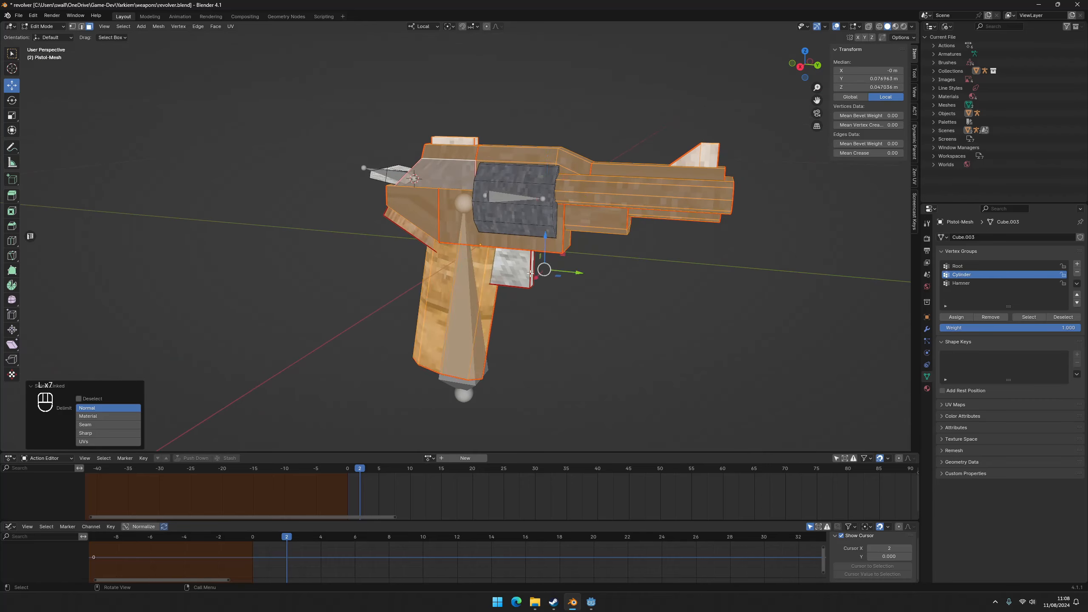
middle_drag(484, 266, 634, 257)
click(972, 266)
click(956, 316)
key(Tab)
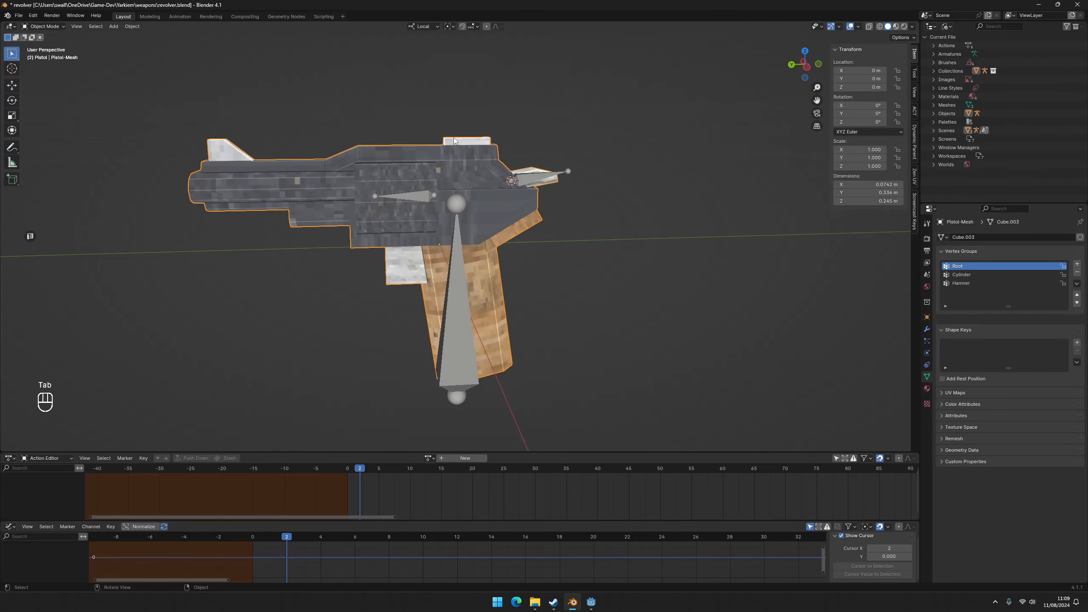
Try moving the Root bone in the armature's Pose Mode to test the Root group's weights.
click(47, 26)
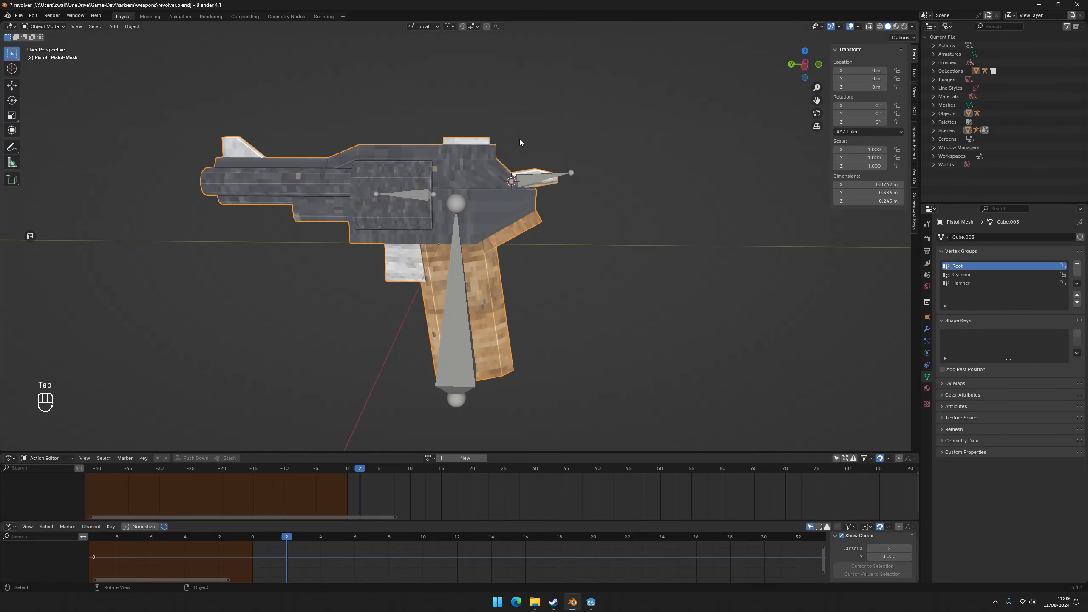
click(532, 184)
key(ctrl+Tab)
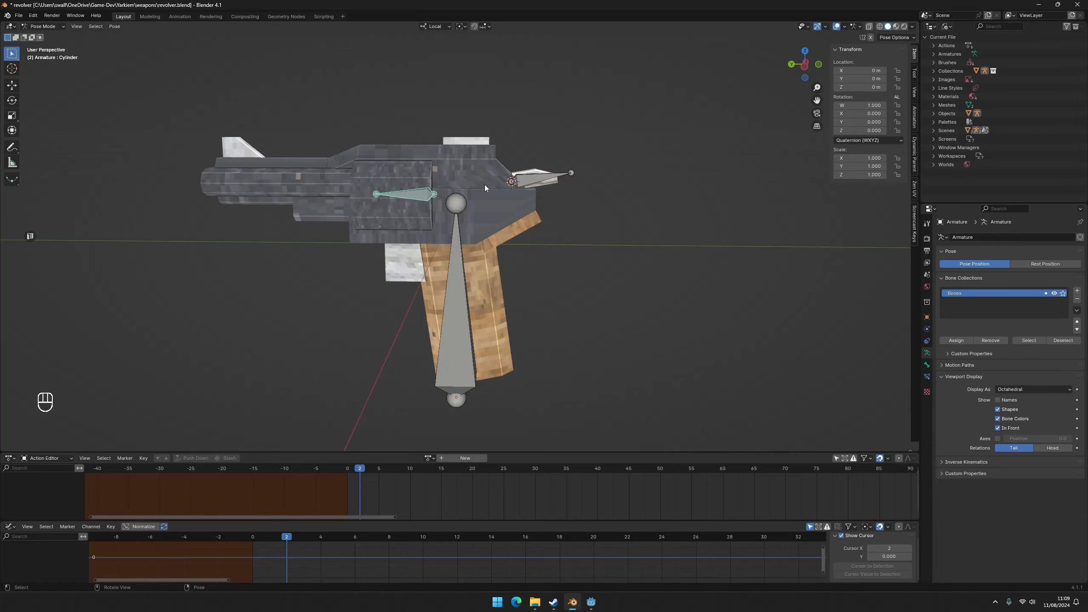
click(469, 283)
key(g)
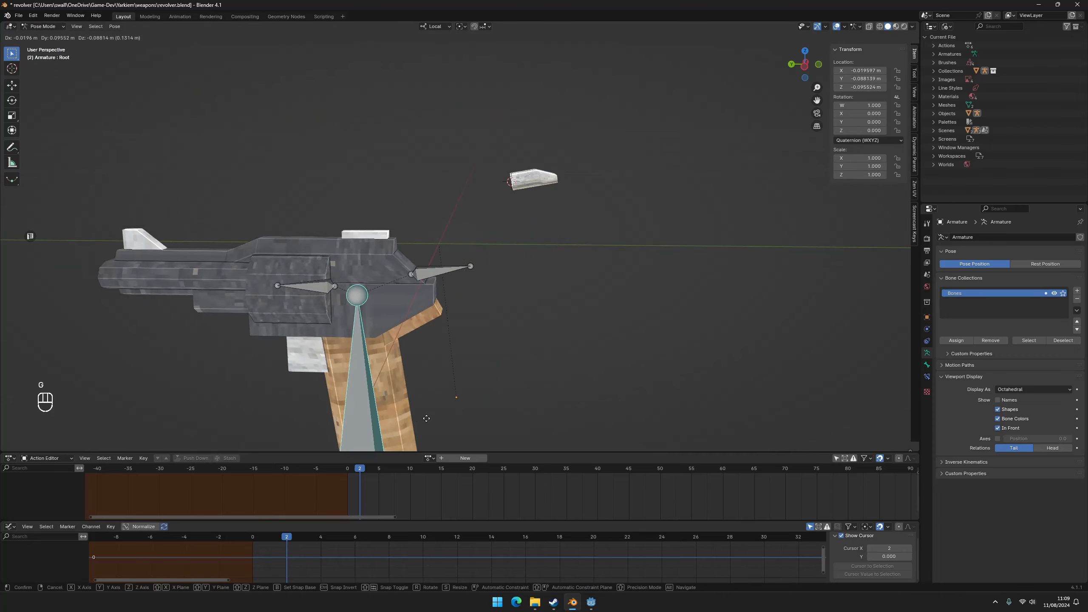
click(513, 352)
Try rotating the cylinder bone about its Y axis and moving the Root bone again to test how the parts follow.
click(446, 205)
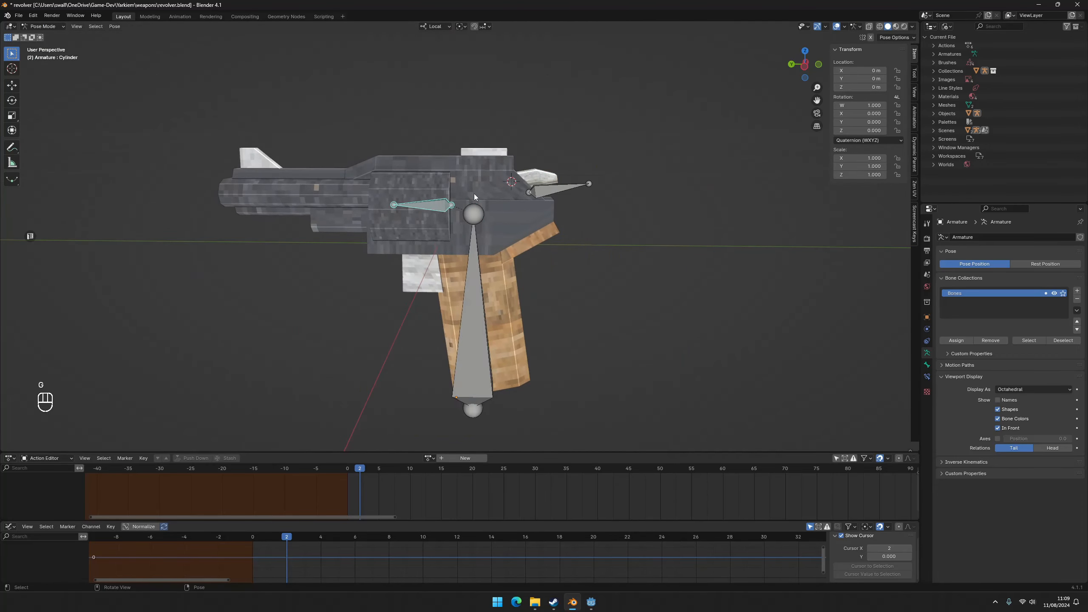
middle_drag(655, 173, 577, 165)
key(r)
key(y)
key(u)
click(402, 108)
click(466, 311)
key(g)
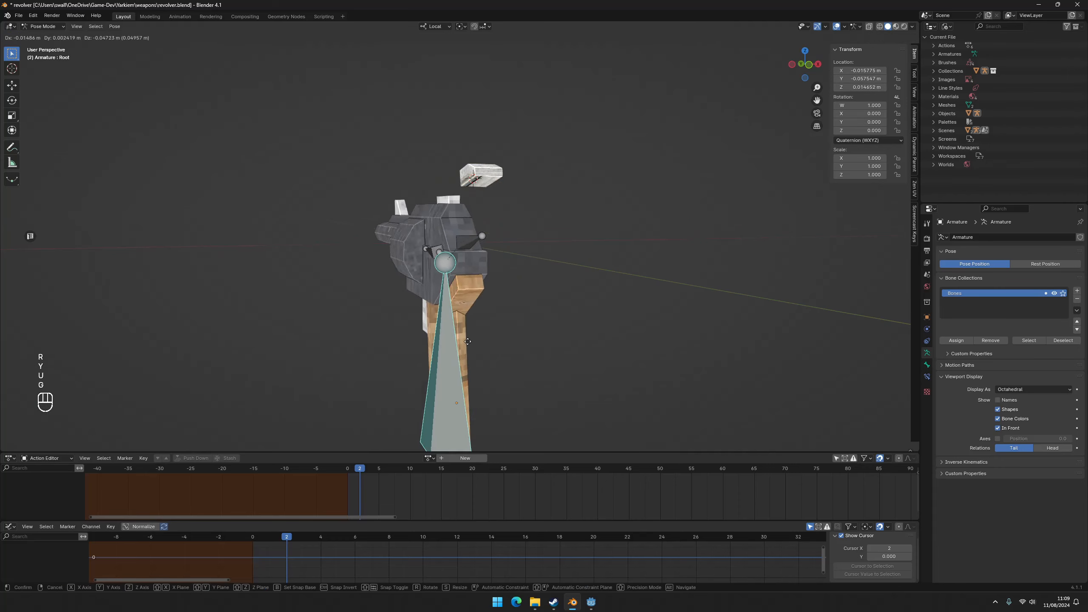
right_click(425, 281)
In the pistol mesh's Edit Mode, select the hammer's linked faces, assign them to the Hammer vertex group and return to Object Mode.
middle_drag(550, 261, 636, 256)
scroll(561, 259, up, 3)
click(46, 27)
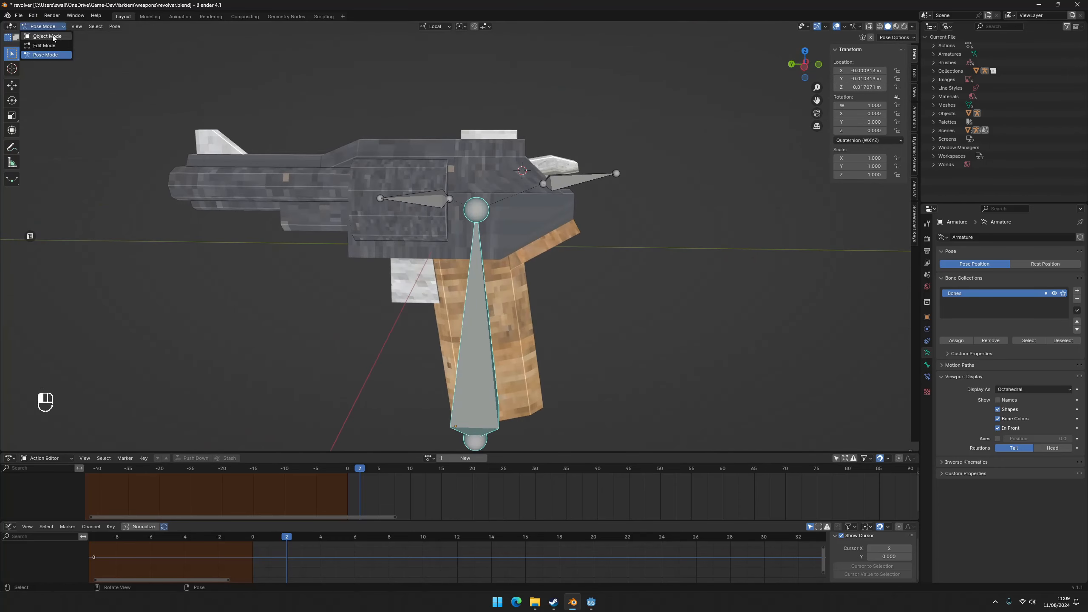
click(46, 37)
click(564, 172)
key(Tab)
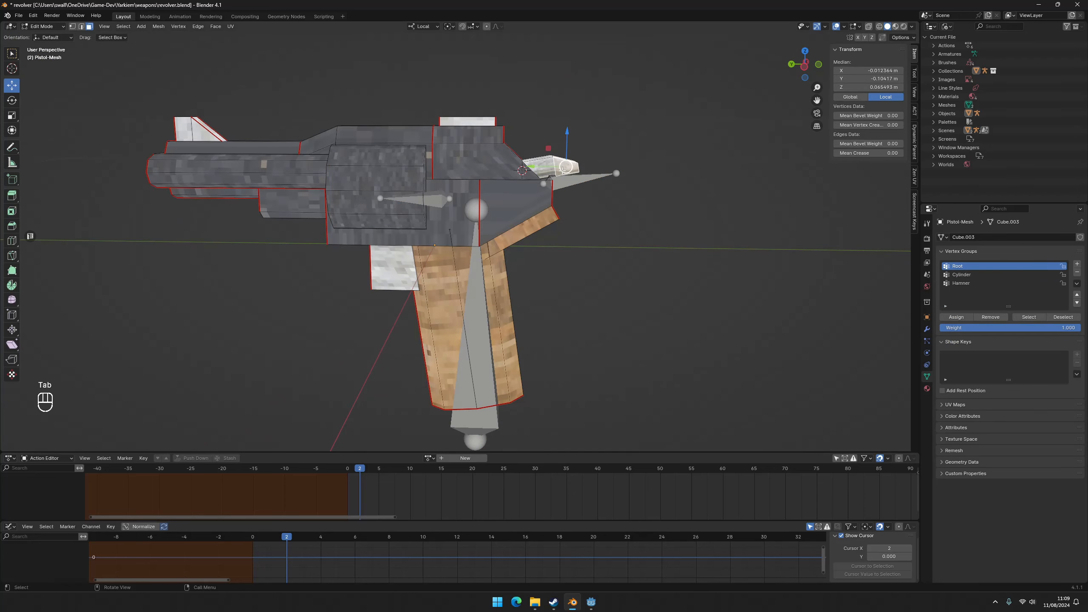
key(l)
click(981, 284)
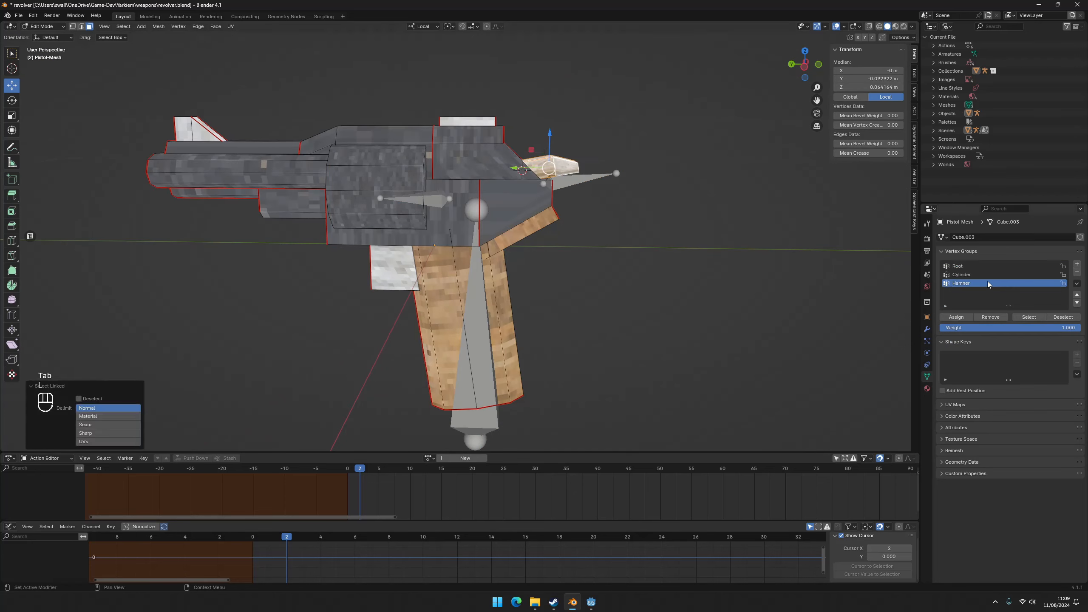
click(956, 317)
click(47, 27)
click(47, 37)
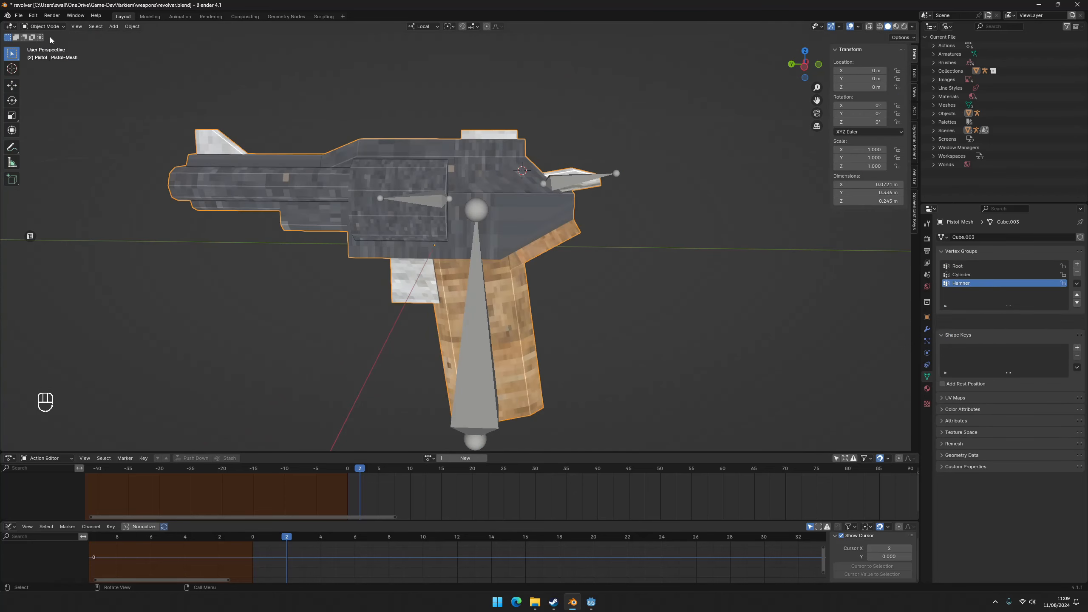
Try rotating the hammer bone in the armature's Pose Mode to test the Hammer group's weights.
click(593, 177)
click(47, 26)
click(47, 56)
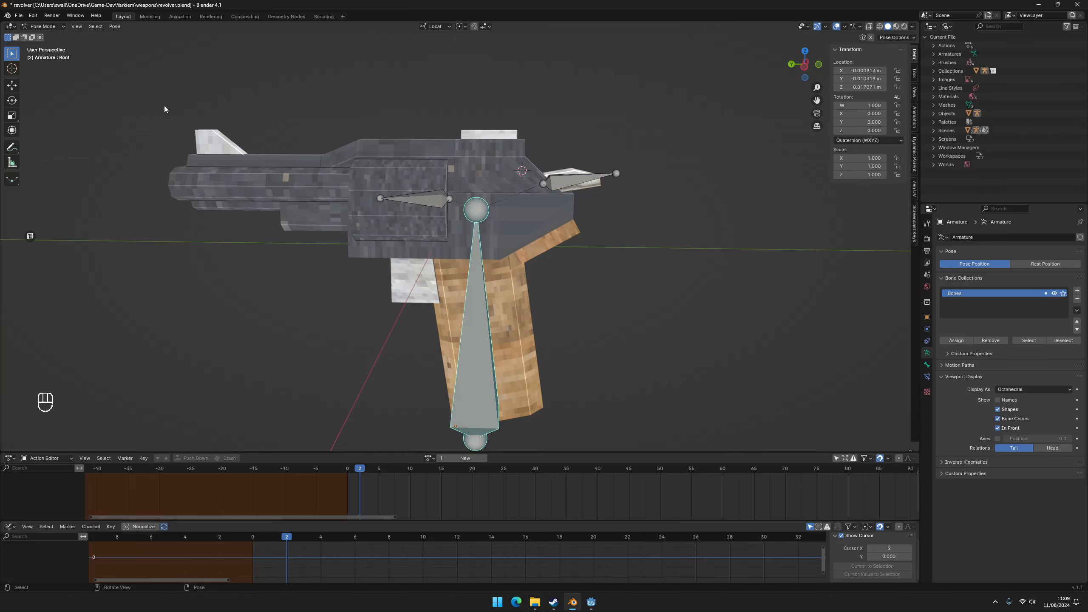
click(575, 181)
key(r)
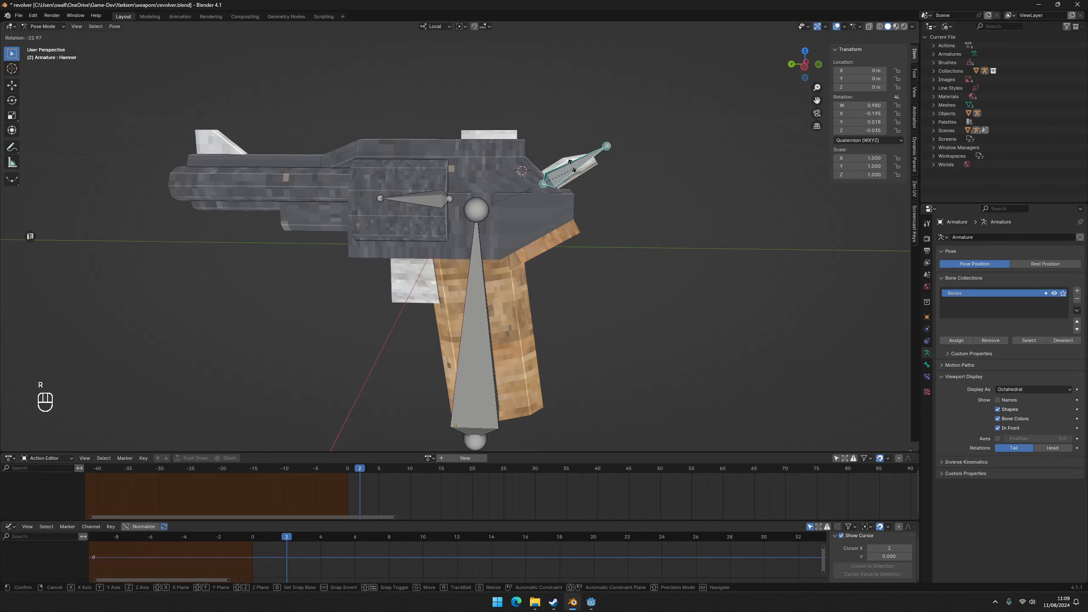
right_click(606, 189)
Clear the location and rotation of all the armature's pose bones and save the revolver file.
key(a)
key(alt+g)
key(alt+r)
key(ctrl+s)
middle_drag(606, 189, 602, 259)
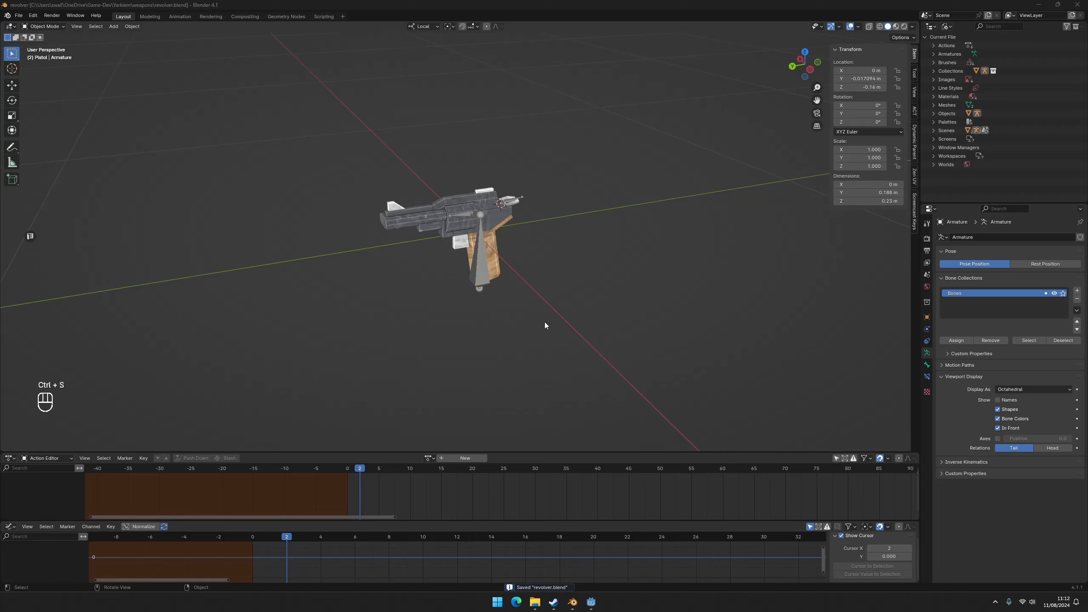
Create a new General file and delete all of its default objects.
middle_drag(544, 325, 462, 237)
click(19, 15)
mouse_move(43, 24)
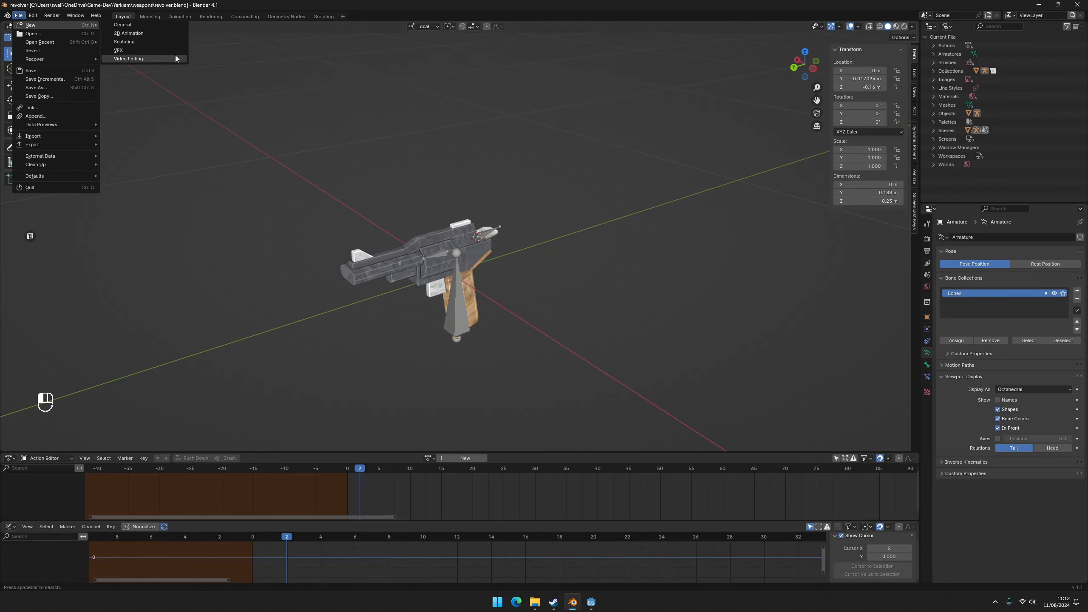
click(162, 24)
scroll(520, 335, down, 3)
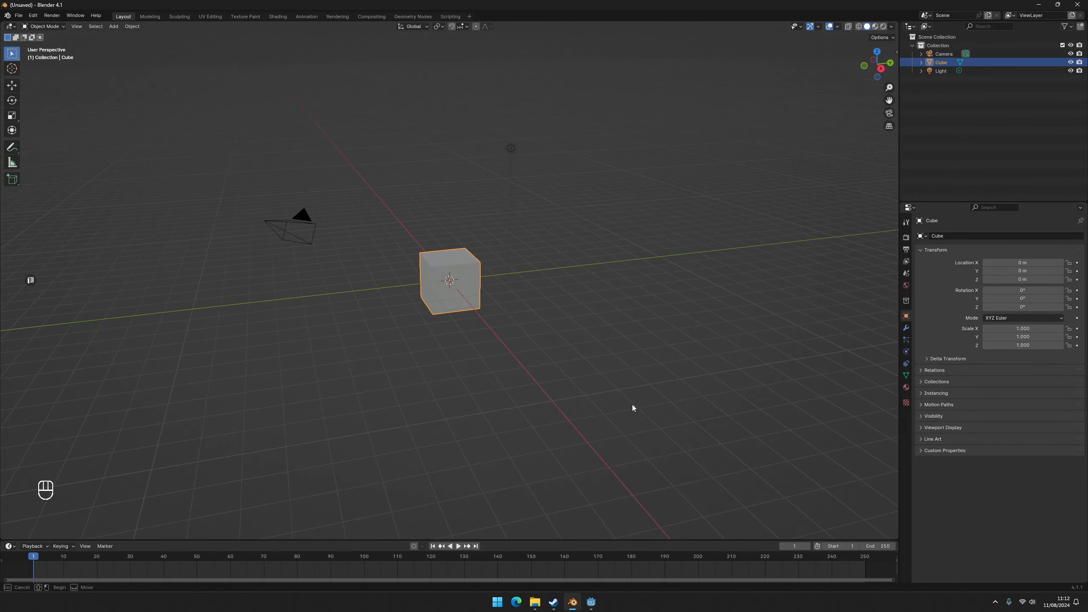
key(a)
key(Delete)
middle_drag(449, 181, 499, 253)
Save the empty file as playerarms-revolver in the player folder.
key(ctrl+s)
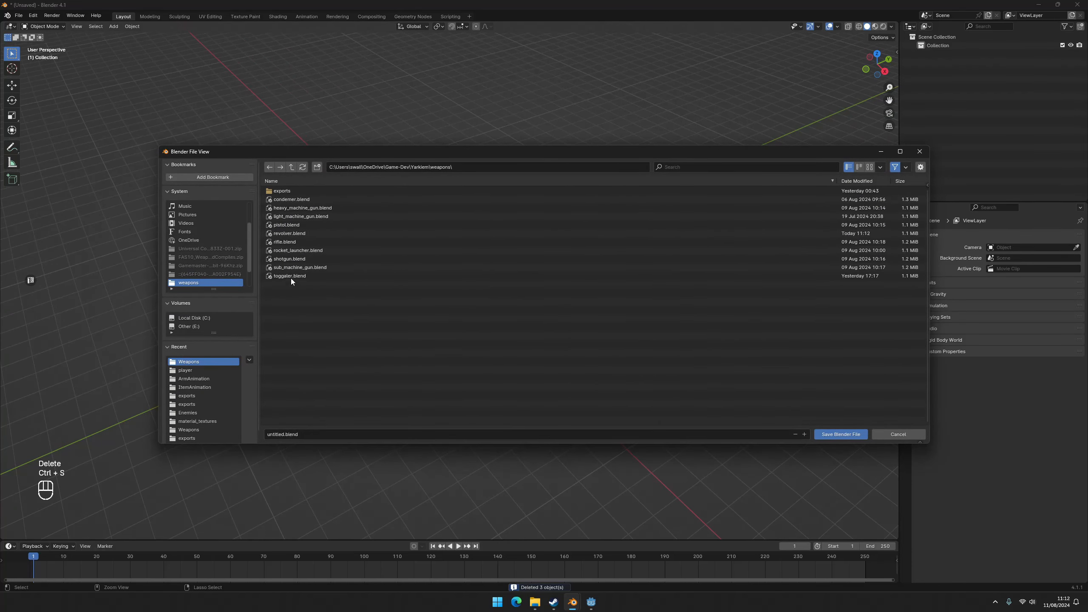
click(291, 167)
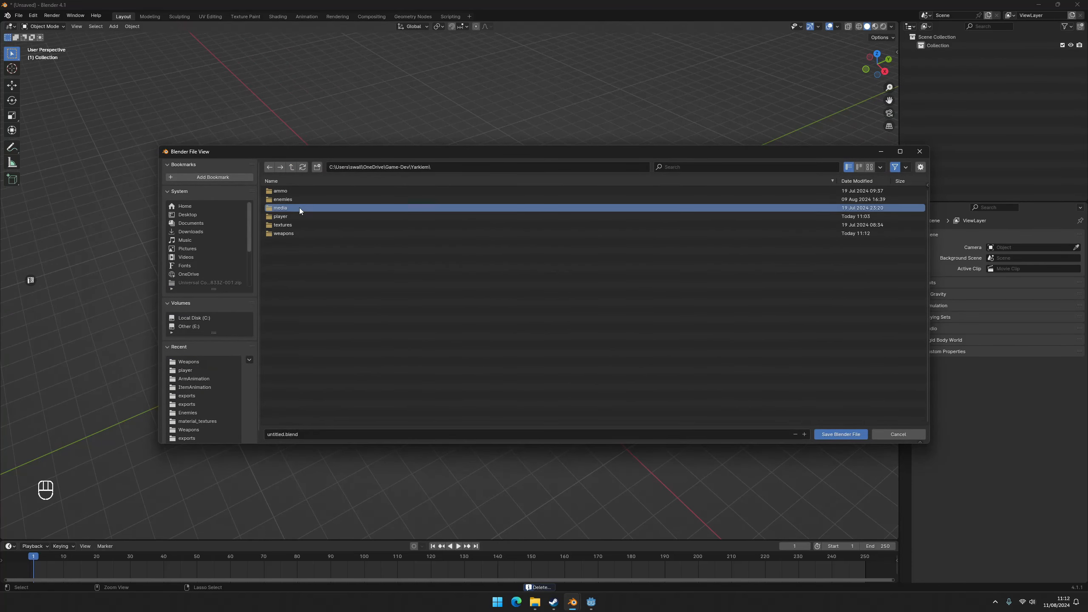
click(299, 207)
click(291, 167)
click(289, 224)
text(playerarms-)
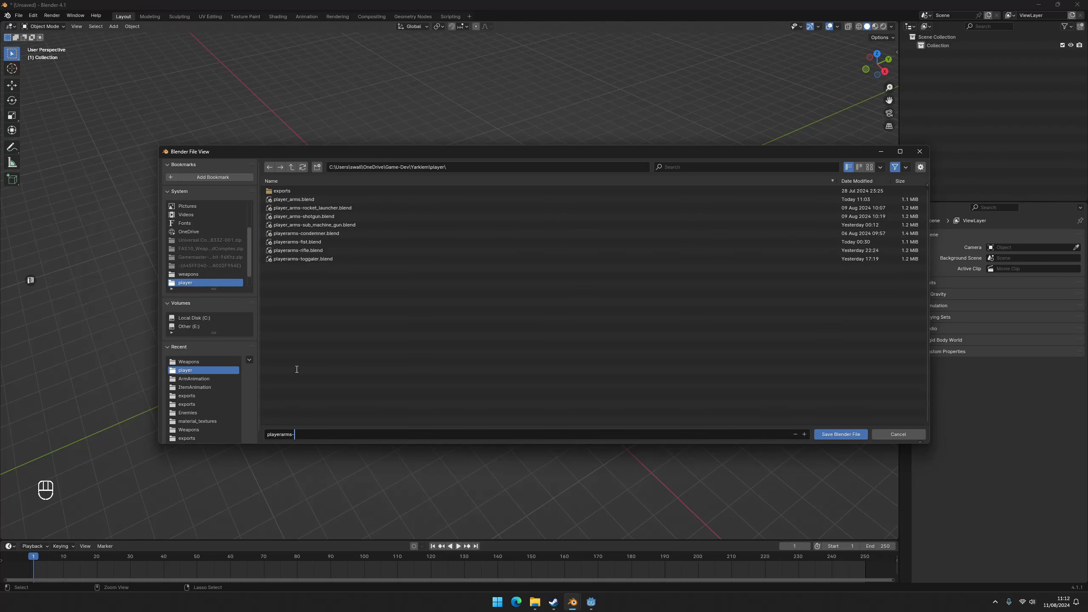
text(gun)
key(BackSpace)
key(BackSpace)
key(BackSpace)
text(revolver)
key(Return)
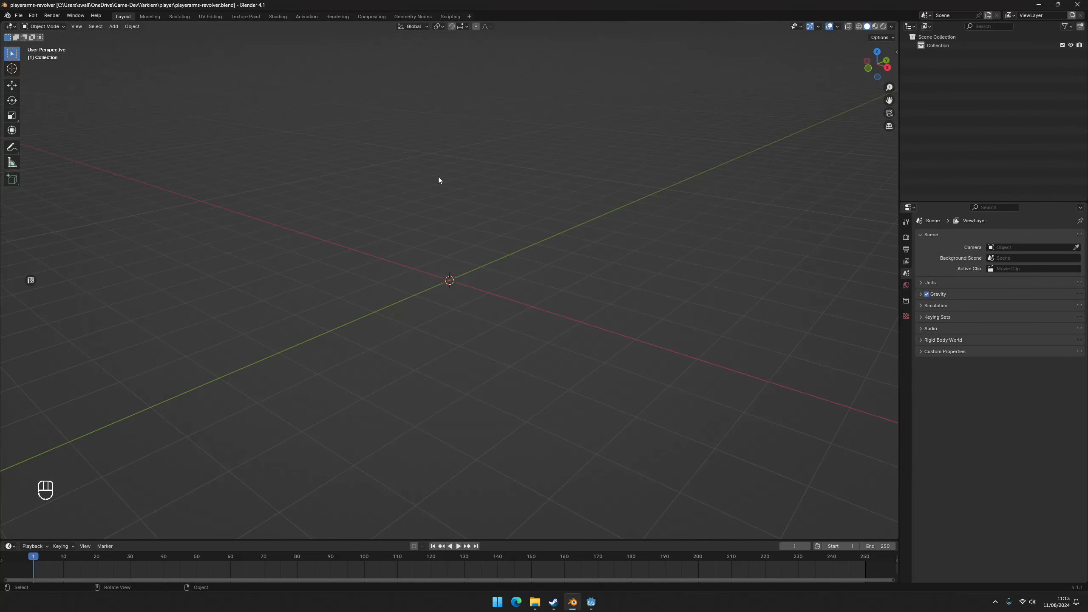
Link the Revolver collection from revolver.blend in the weapons folder and save the file.
click(19, 15)
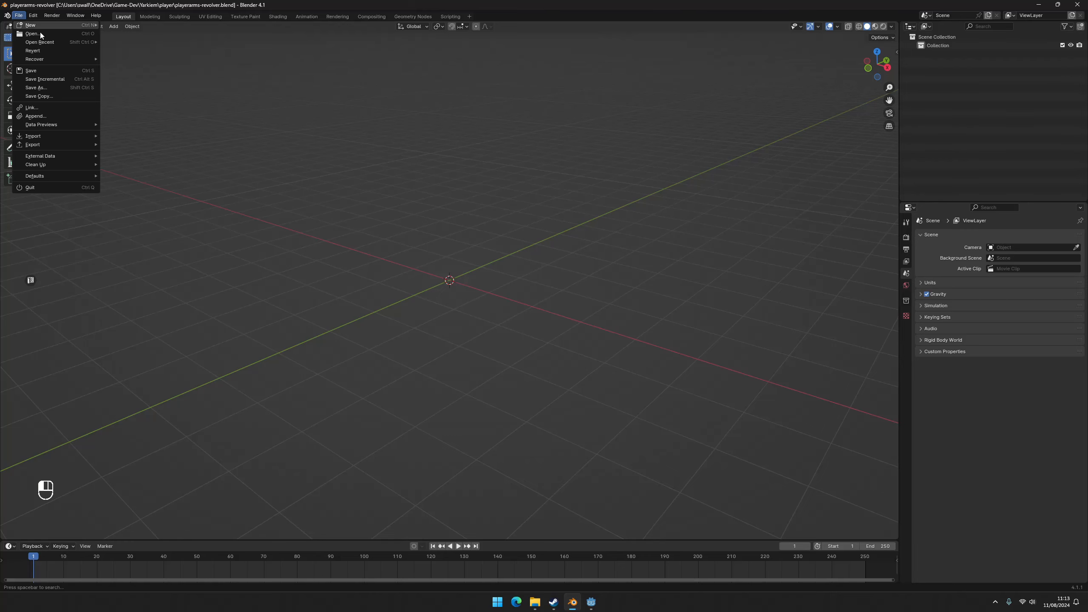
click(54, 107)
click(291, 166)
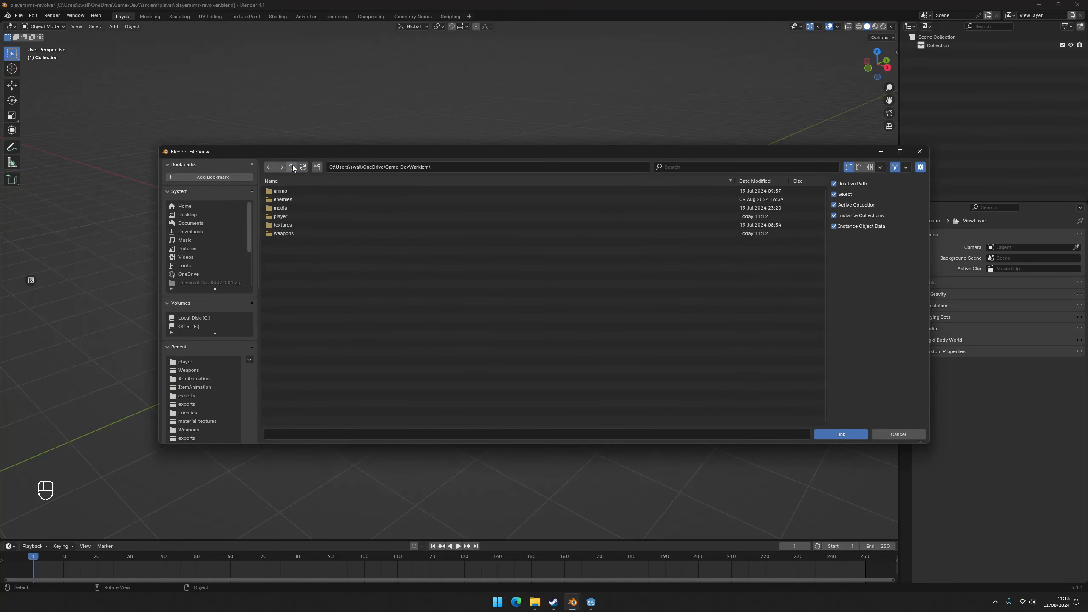
double_click(313, 233)
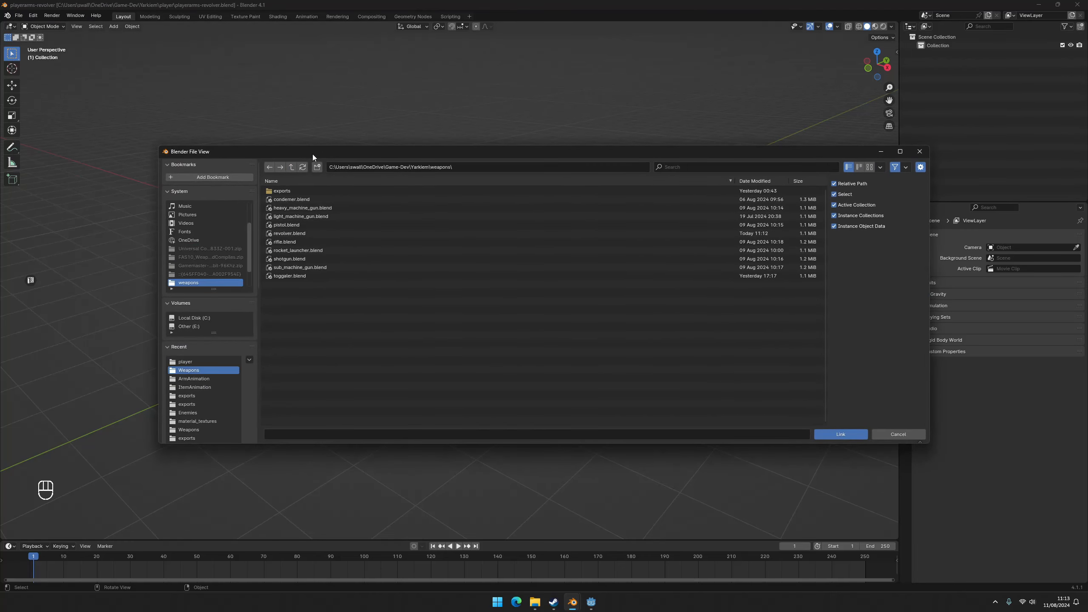
double_click(303, 242)
double_click(302, 216)
double_click(298, 193)
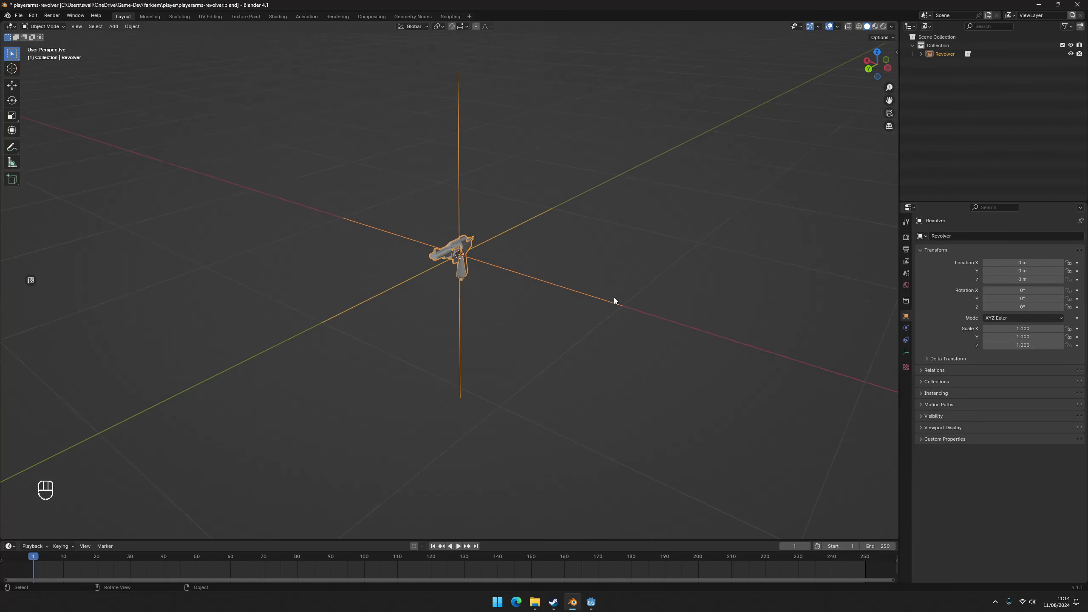
middle_drag(537, 273, 684, 202)
key(ctrl+s)
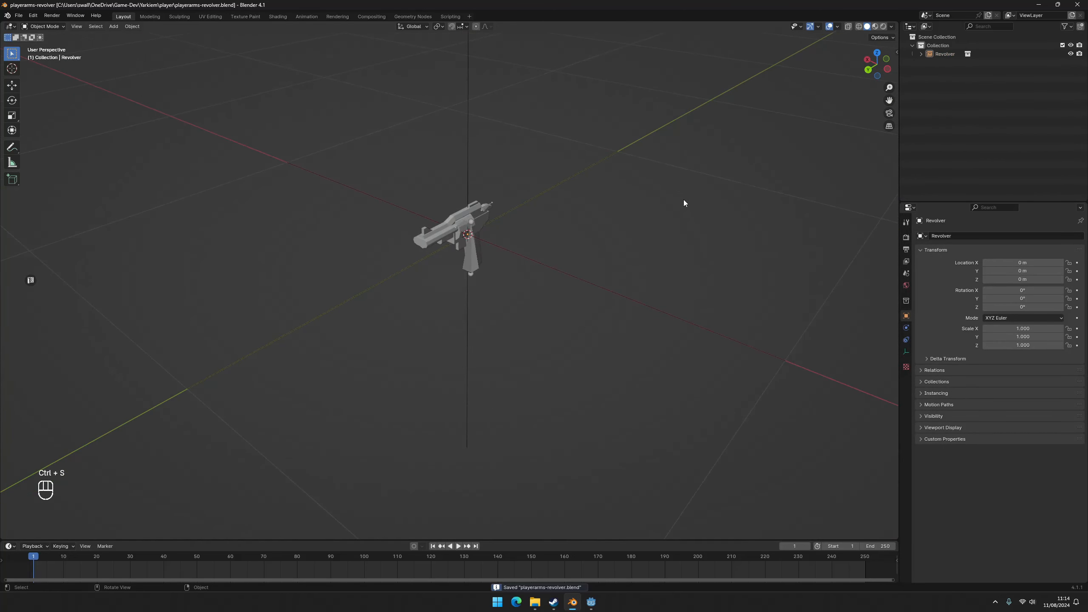
Link the FPSArms collection from player_arms.blend in the player folder.
click(19, 16)
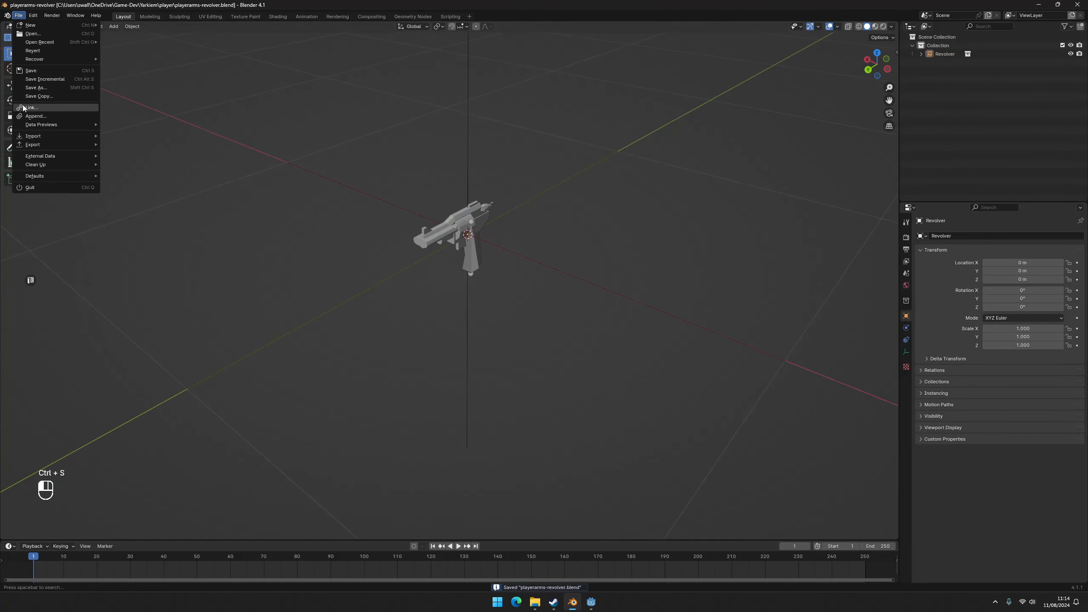
click(65, 108)
click(288, 169)
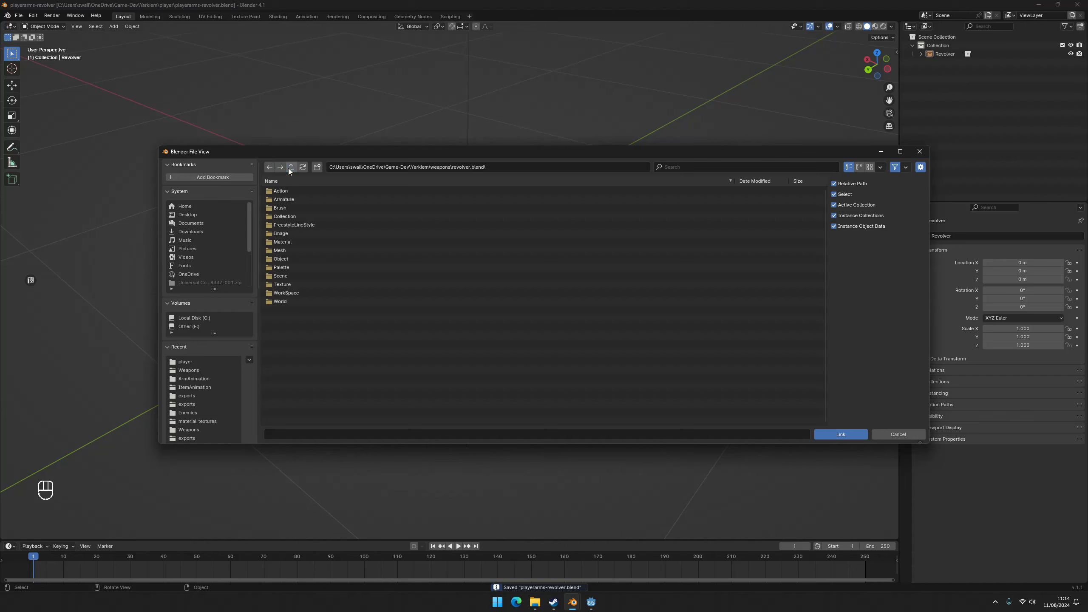
click(290, 167)
click(290, 166)
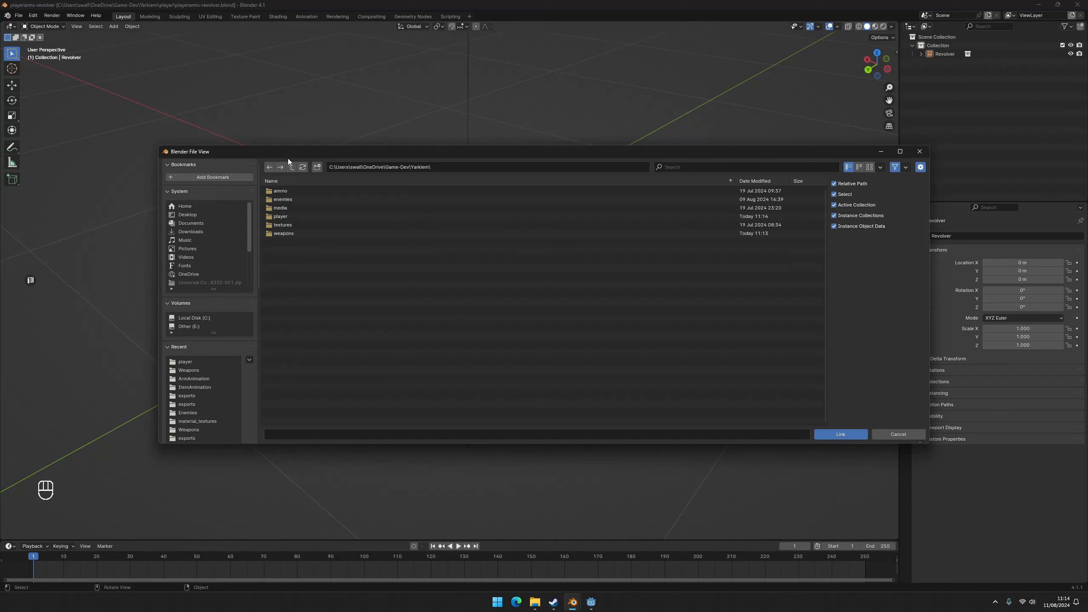
click(296, 216)
click(302, 197)
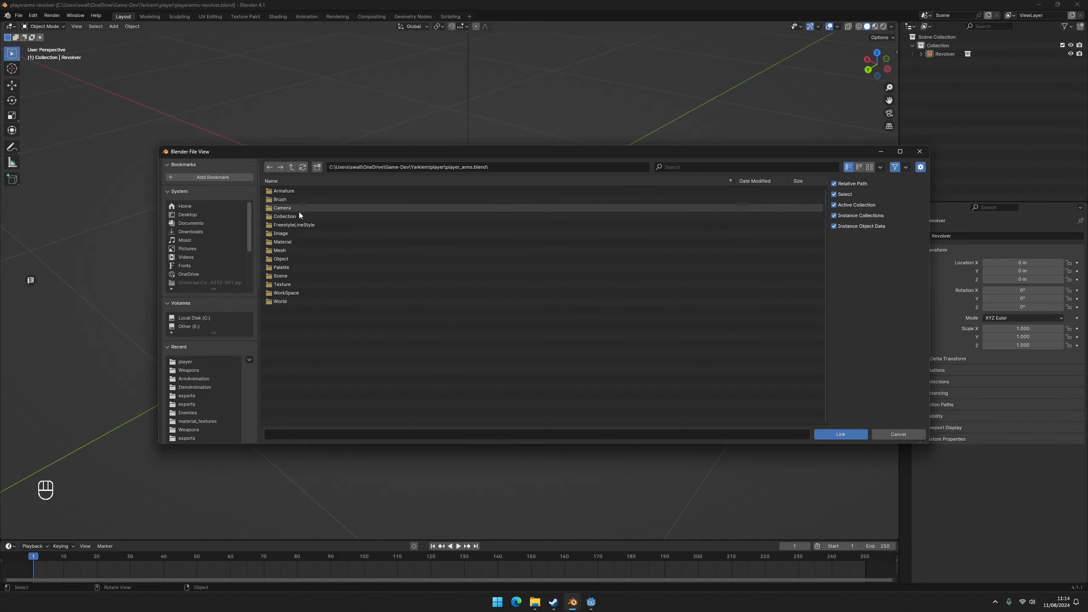
click(295, 215)
double_click(301, 190)
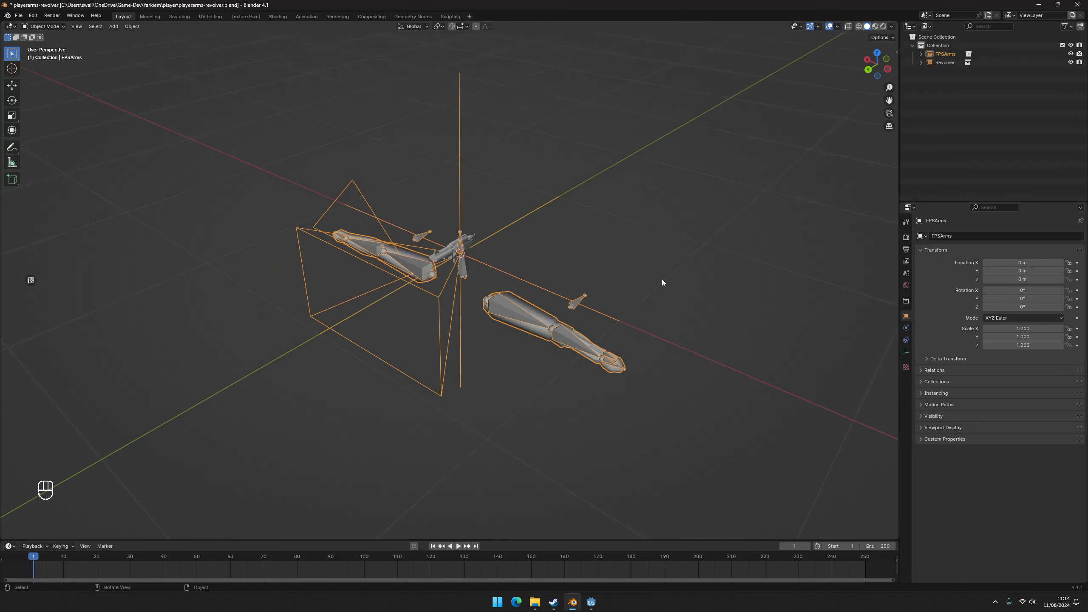
Make a library override of the linked FPSArms collection.
middle_drag(519, 233, 461, 87)
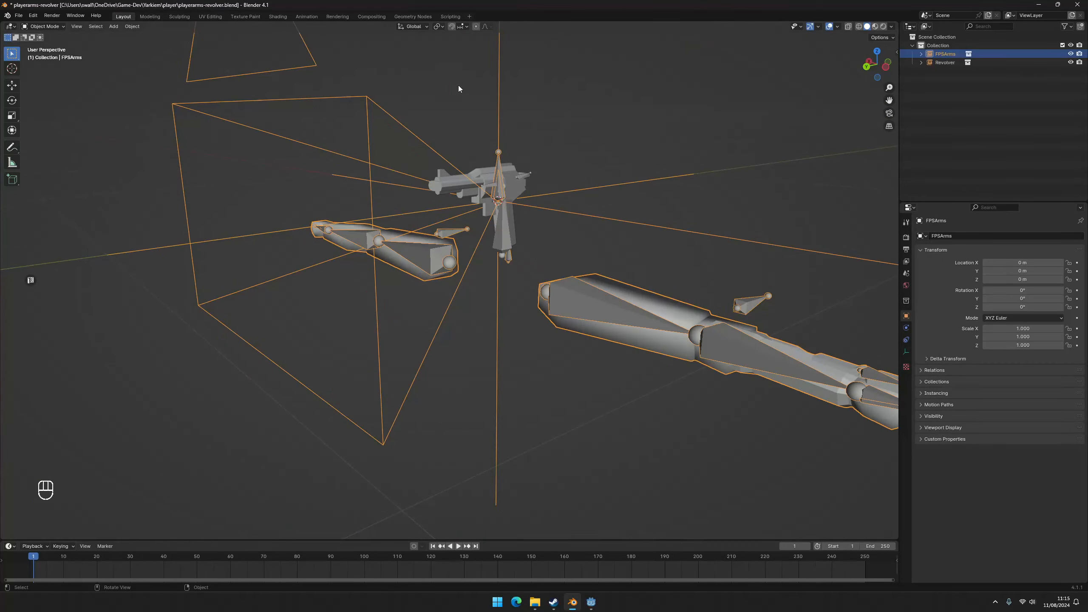
click(132, 26)
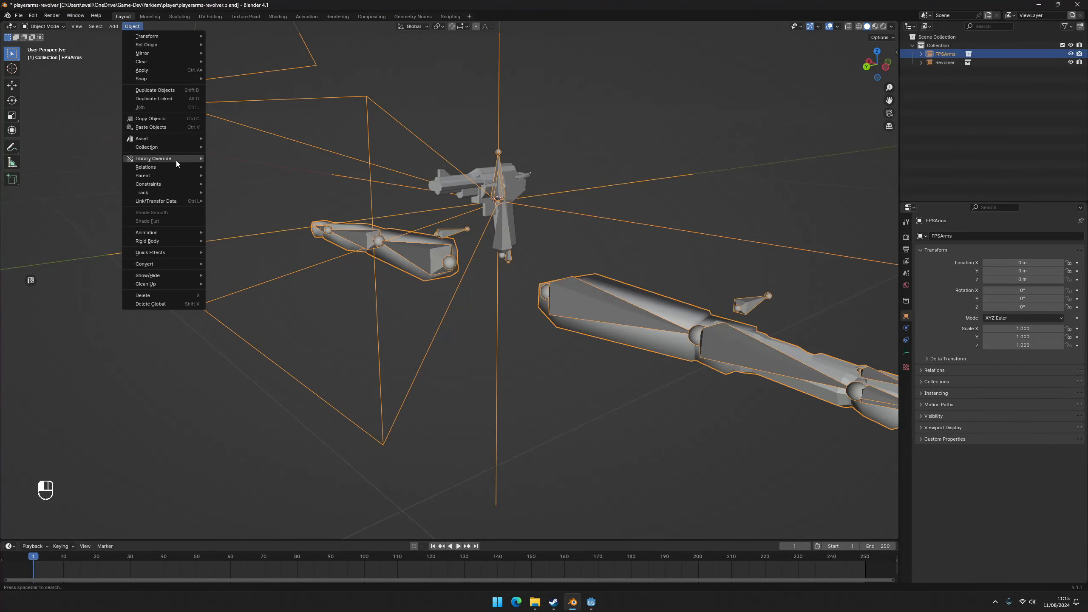
mouse_move(176, 158)
click(247, 157)
Put the arm rig in Pose Mode and move the right arm's IK target bone to test the override.
middle_drag(246, 158, 560, 184)
click(530, 172)
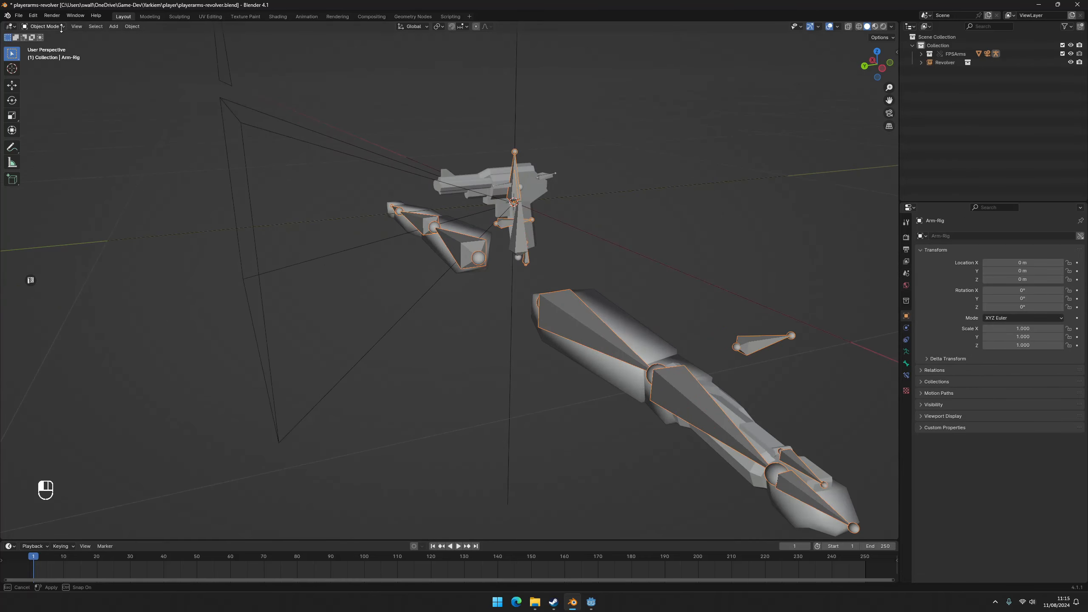
click(43, 26)
click(43, 58)
click(395, 209)
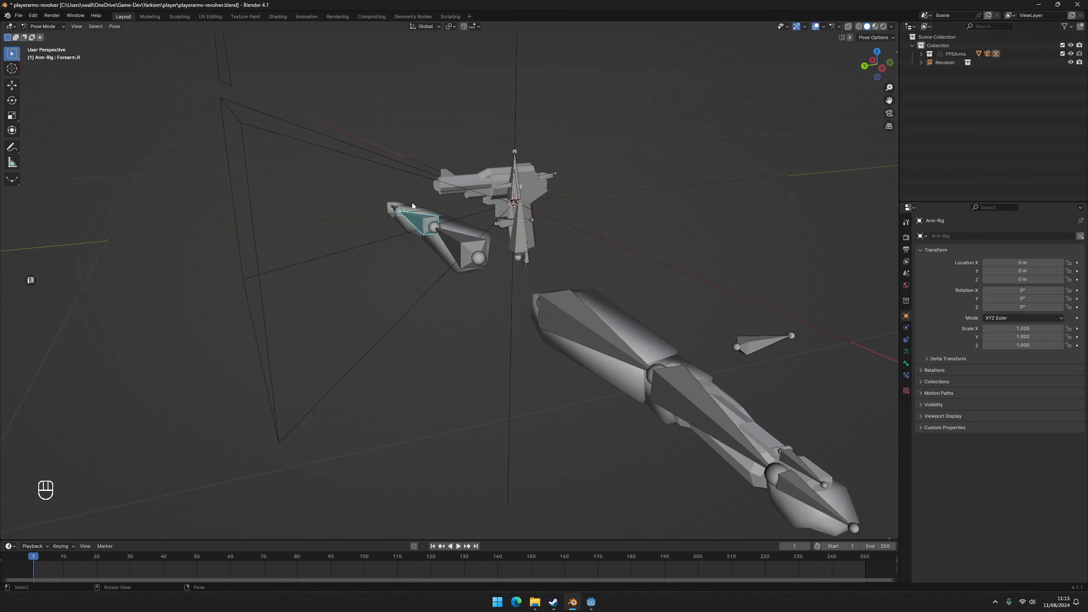
key(g)
click(394, 208)
key(g)
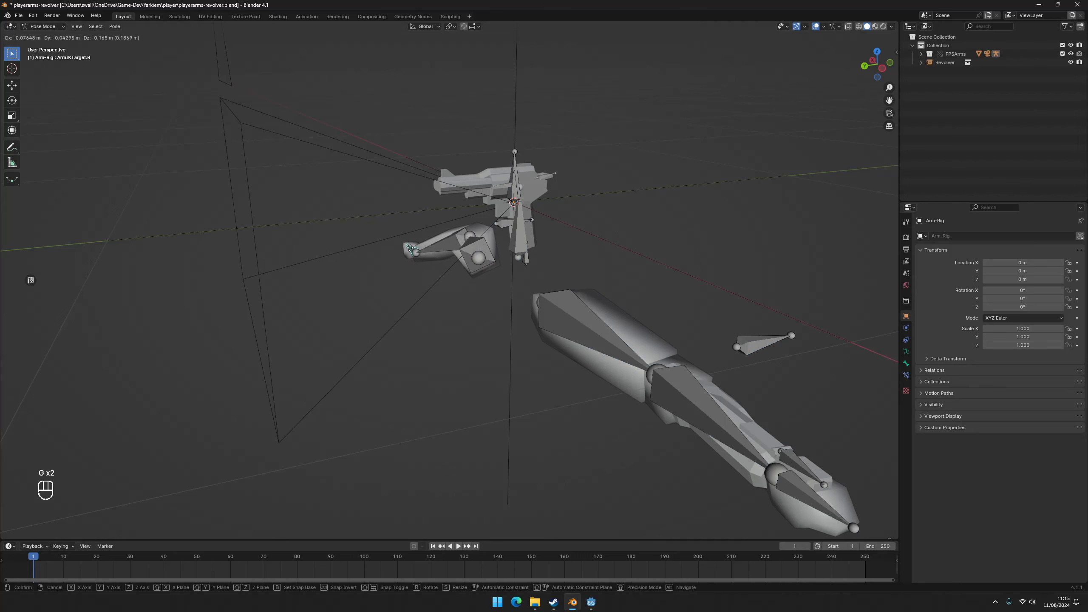
click(413, 229)
Clear the location and rotation of all the arm rig's bones and return to Object Mode.
scroll(510, 261, down, 2)
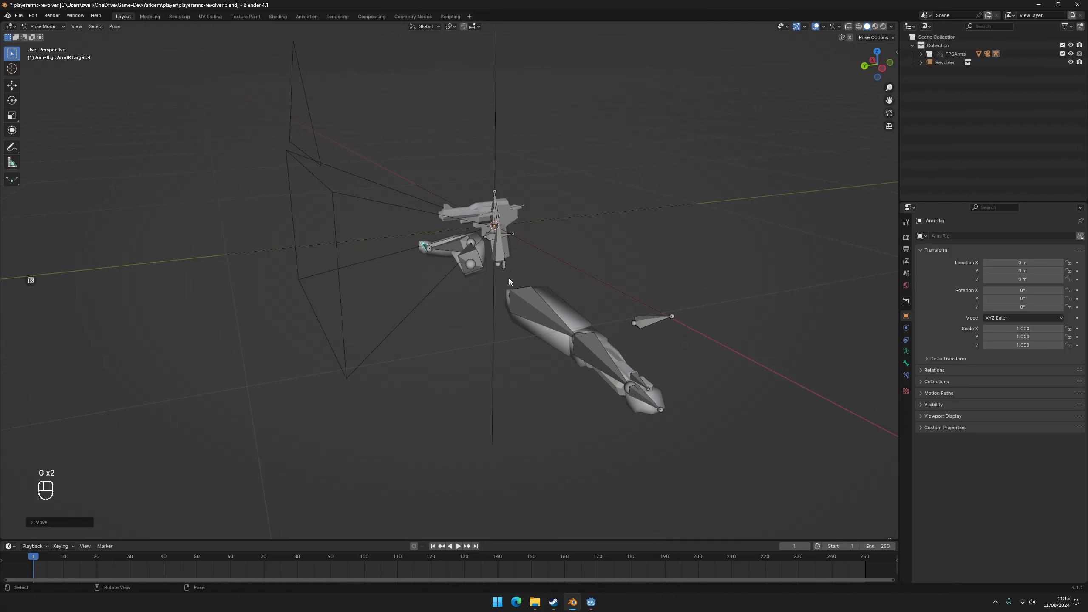
key(a)
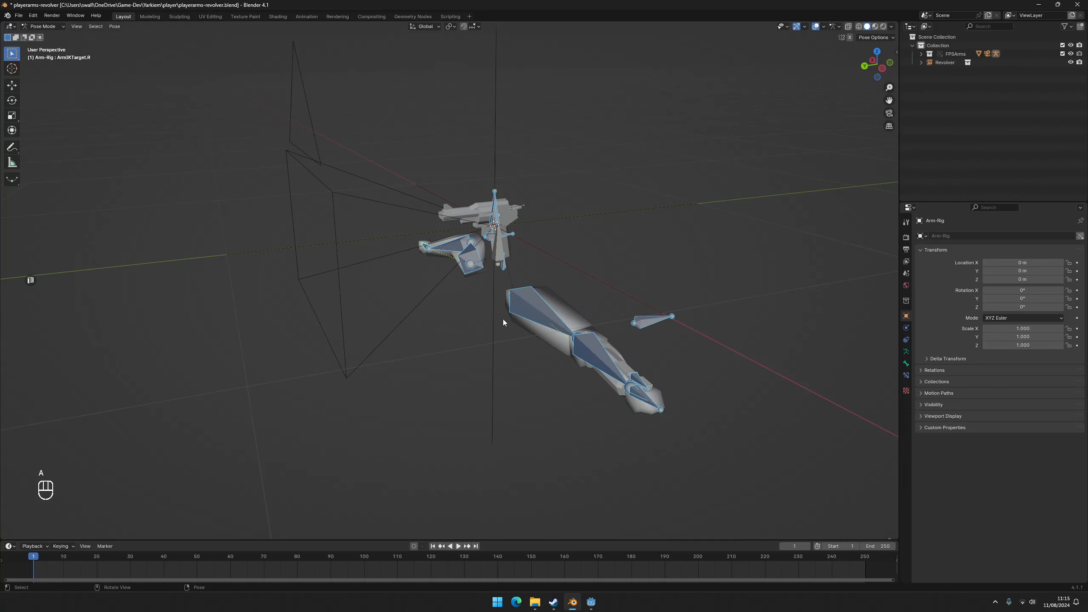
key(alt+g)
key(alt+f)
key(alt+r)
click(615, 219)
scroll(615, 219, up, 2)
click(43, 26)
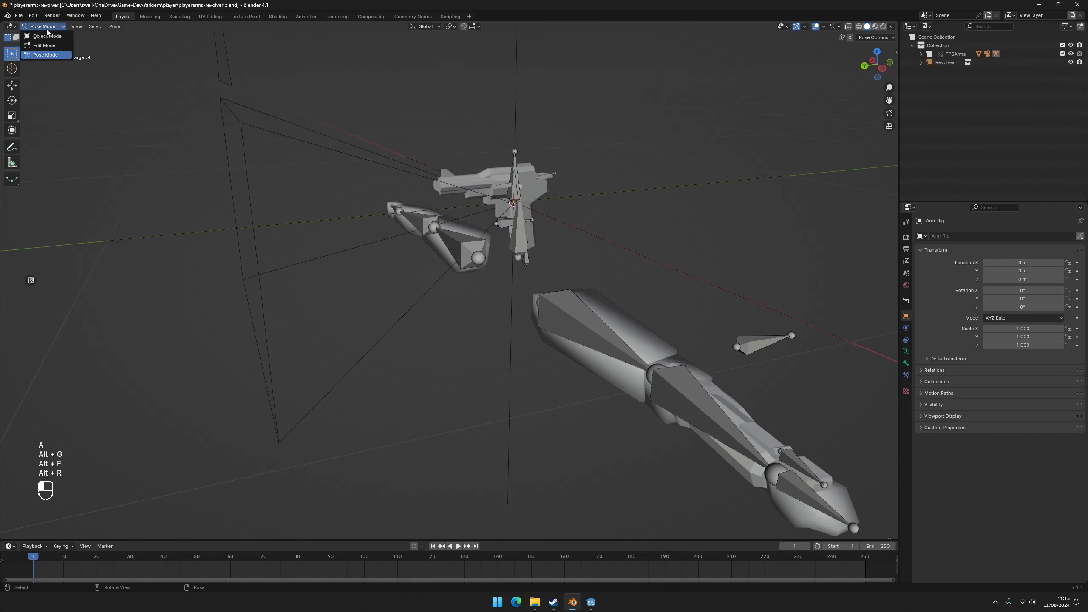
click(45, 34)
Make a library override of the linked Revolver collection.
click(528, 228)
middle_drag(528, 228, 590, 223)
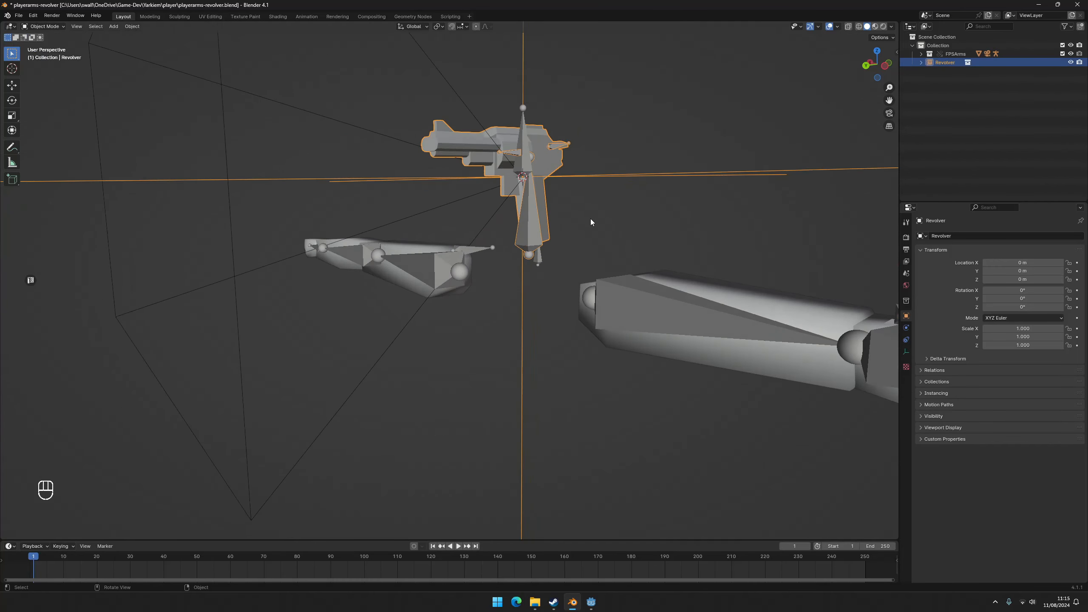
scroll(590, 223, down, 3)
click(130, 26)
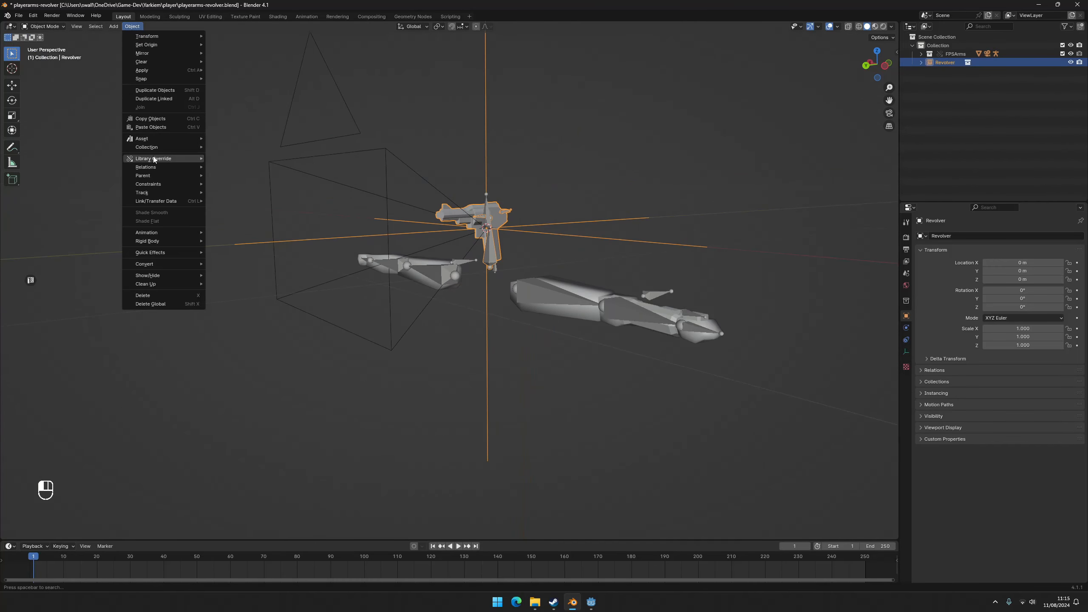
mouse_move(155, 158)
click(253, 160)
Check the revolver armature's bones in Pose Mode and return to Object Mode.
scroll(599, 249, up, 2)
middle_drag(599, 250, 595, 258)
click(501, 187)
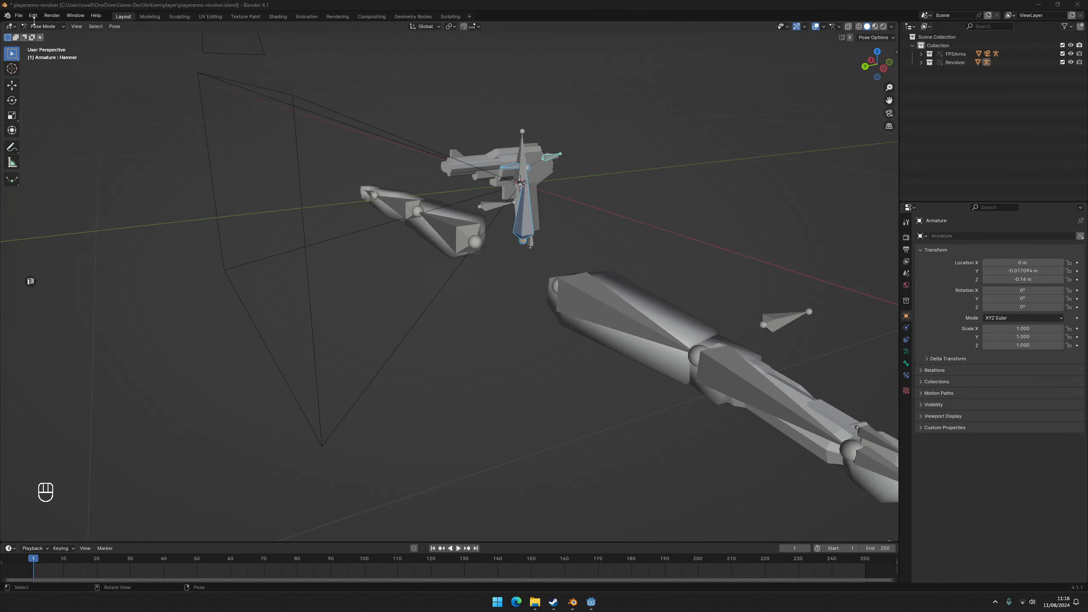
click(37, 27)
click(46, 37)
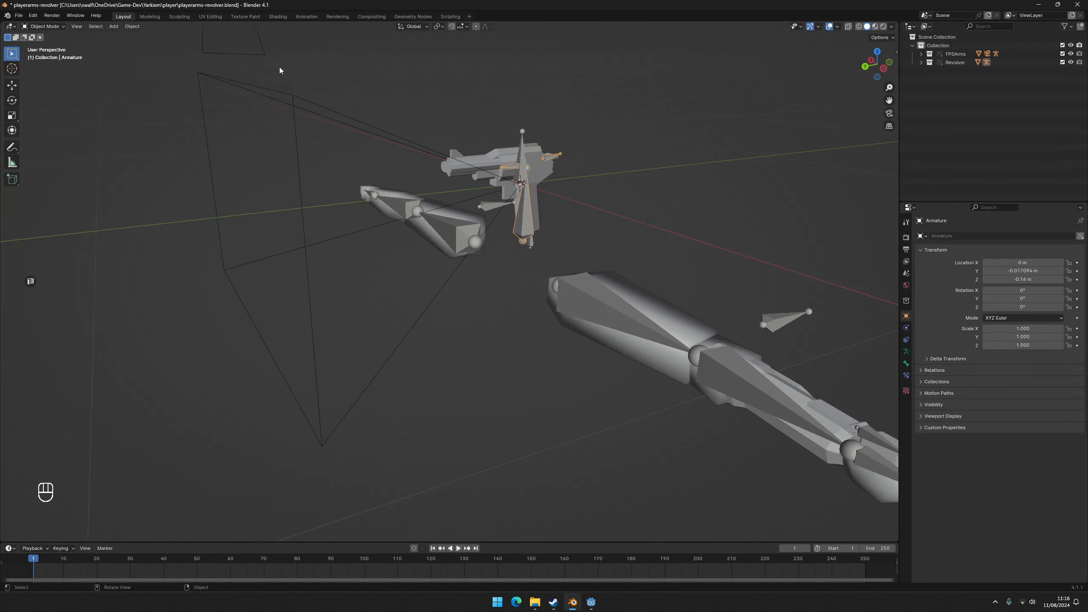
Collapse the timeline area down to its header strip.
scroll(360, 490, down, 2)
drag(404, 542, 404, 406)
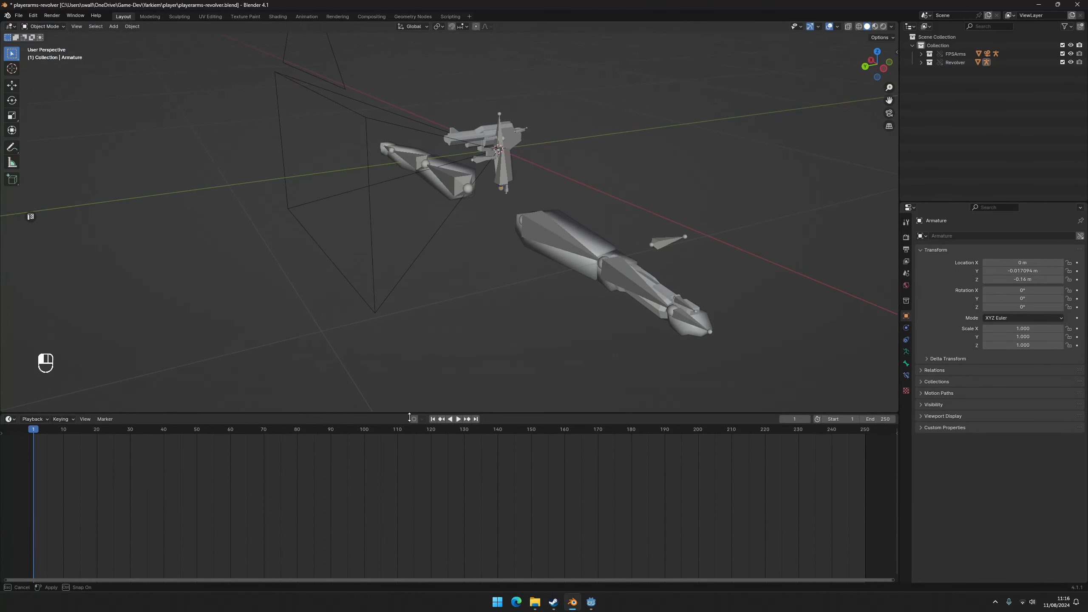
drag(277, 406, 277, 573)
key(ctrl+z)
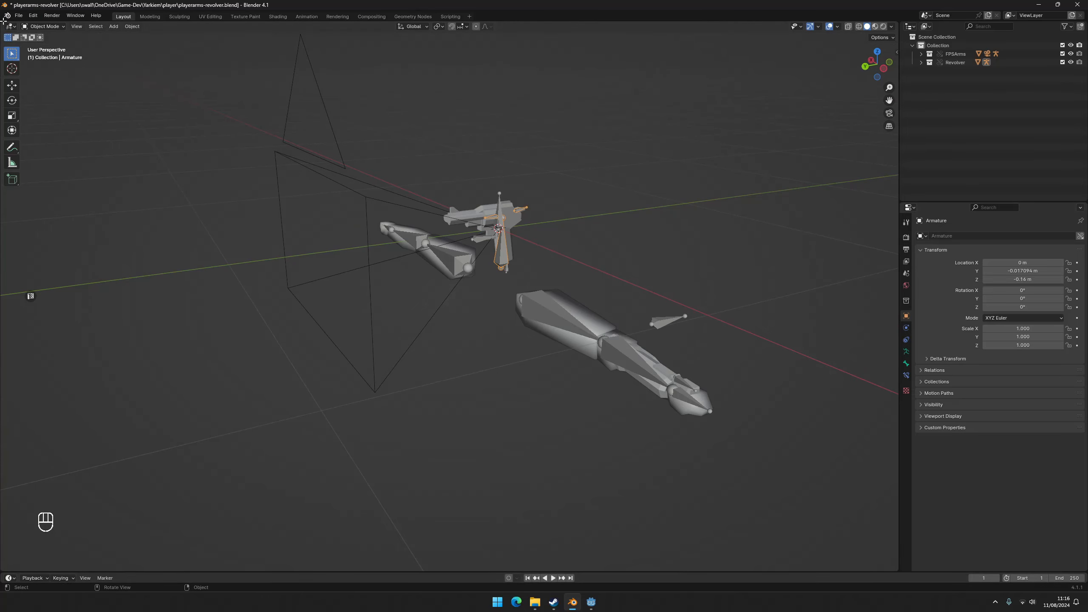
Split a new area off below the 3D viewport and set it to a Dope Sheet in Action Editor mode.
drag(3, 21, 60, 412)
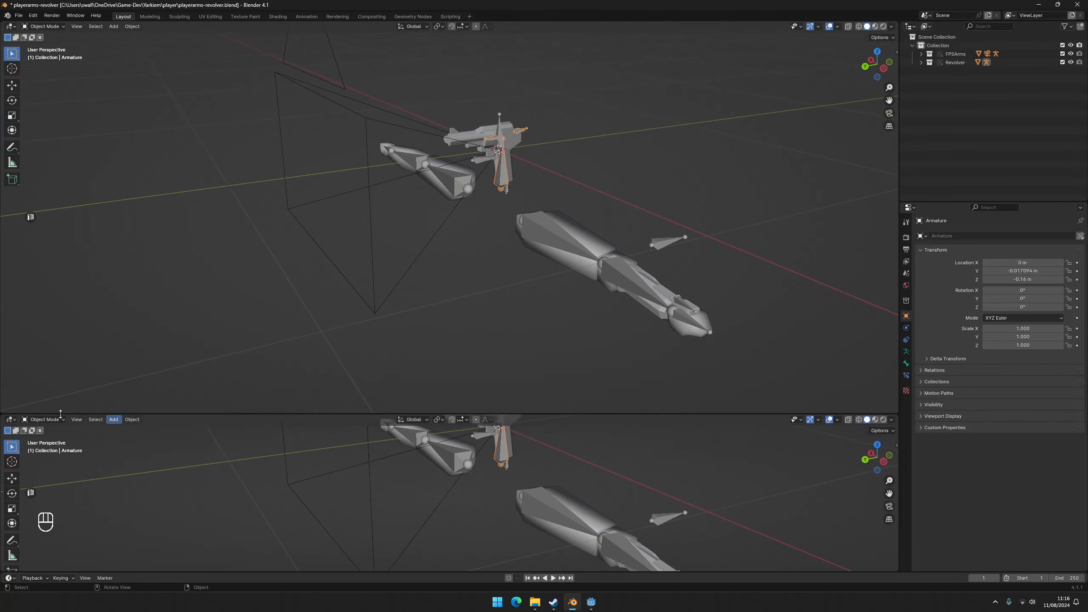
click(10, 419)
click(10, 420)
click(9, 420)
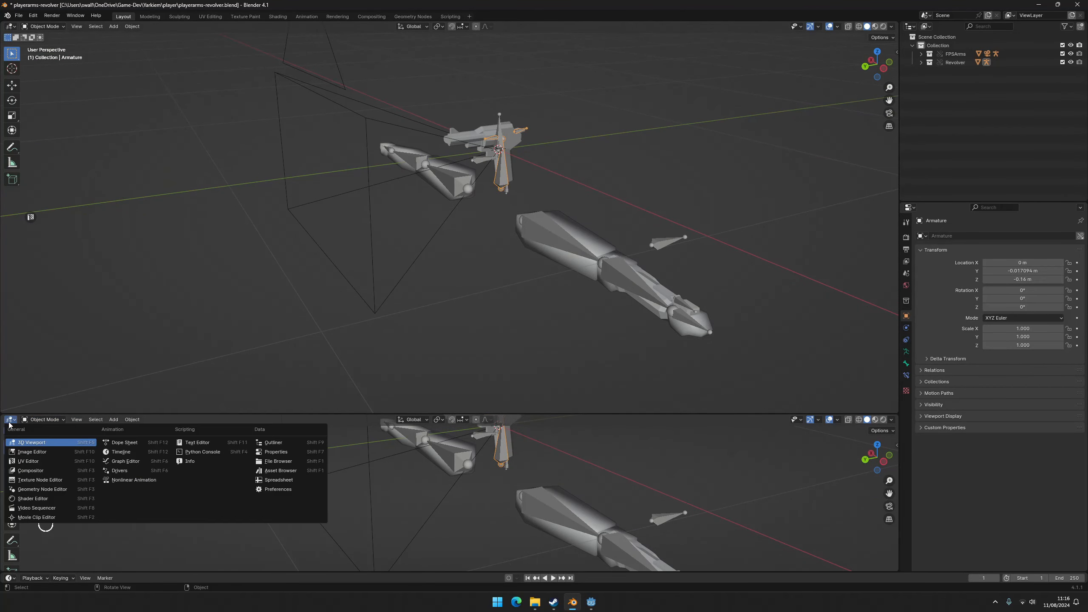
click(153, 443)
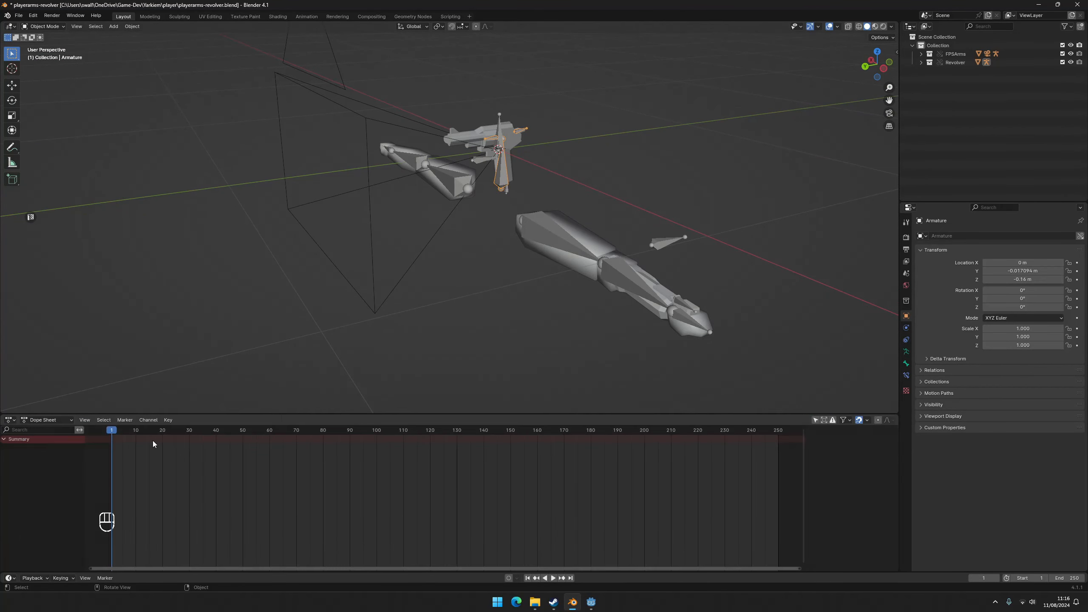
click(47, 420)
click(47, 453)
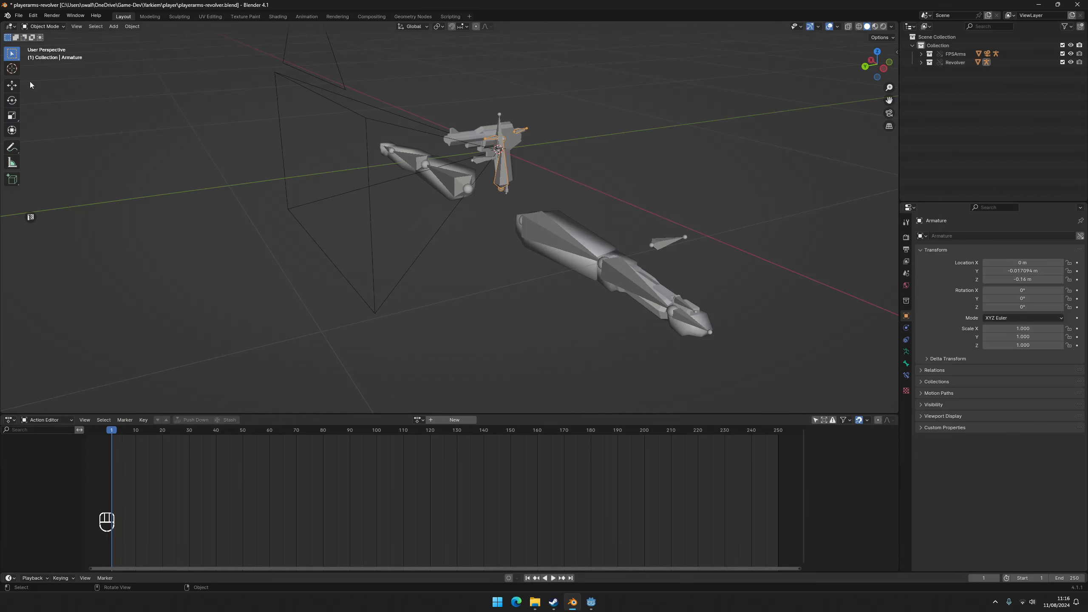
Split a new area off beside the 3D viewport, set it to the Nonlinear Animation editor and widen it.
drag(12, 24, 259, 47)
click(10, 26)
click(14, 27)
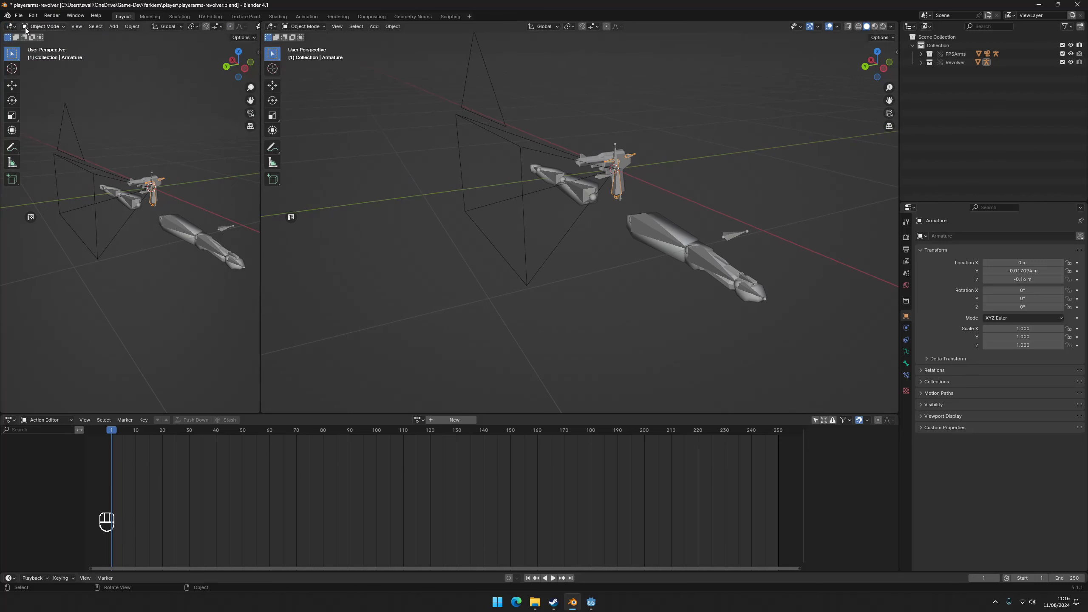
click(14, 29)
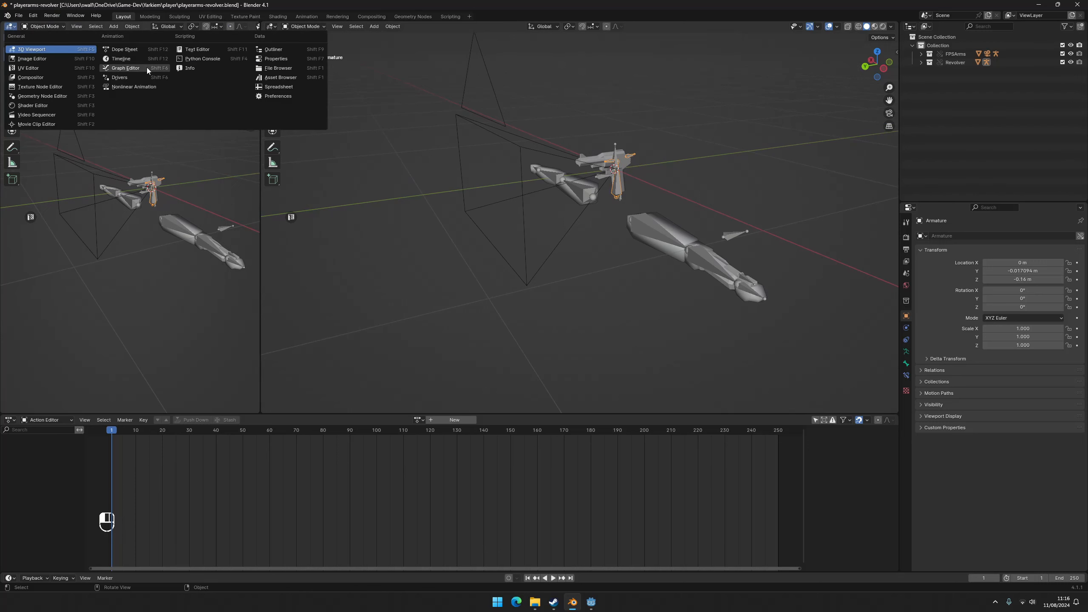
click(150, 88)
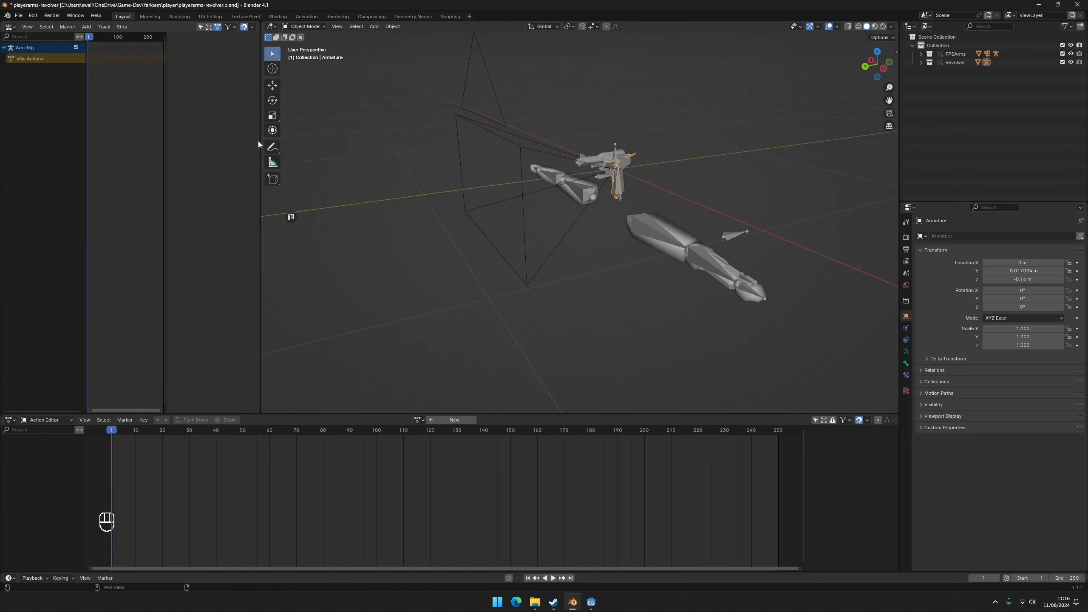
drag(259, 144, 387, 223)
scroll(455, 254, down, 2)
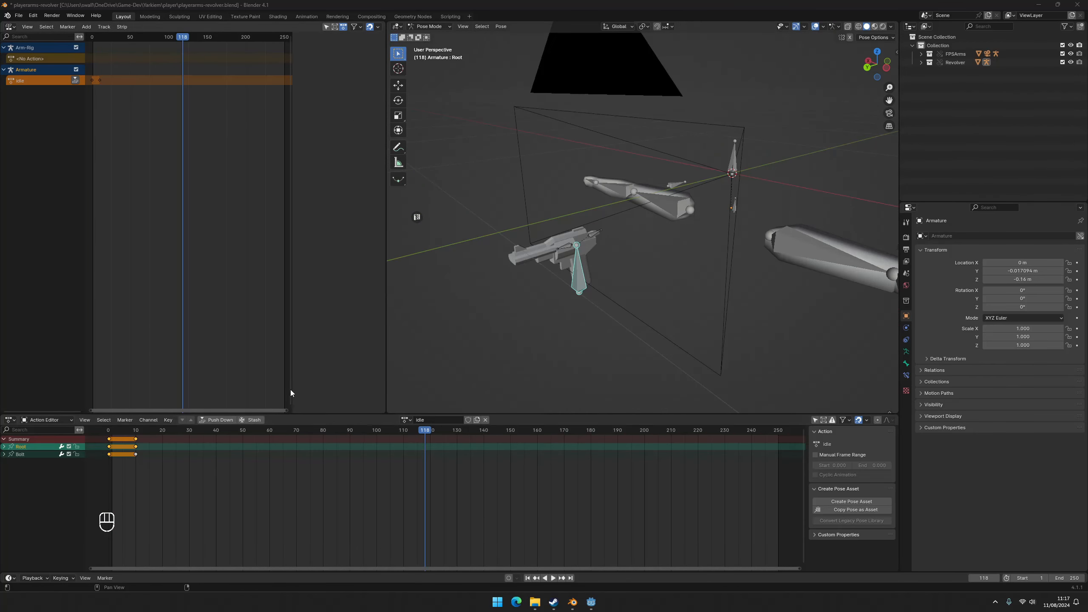
Delete all keyframes of the revolver armature's idle action and set the current frame to 0.
drag(103, 434, 248, 452)
key(Delete)
drag(427, 432, 109, 431)
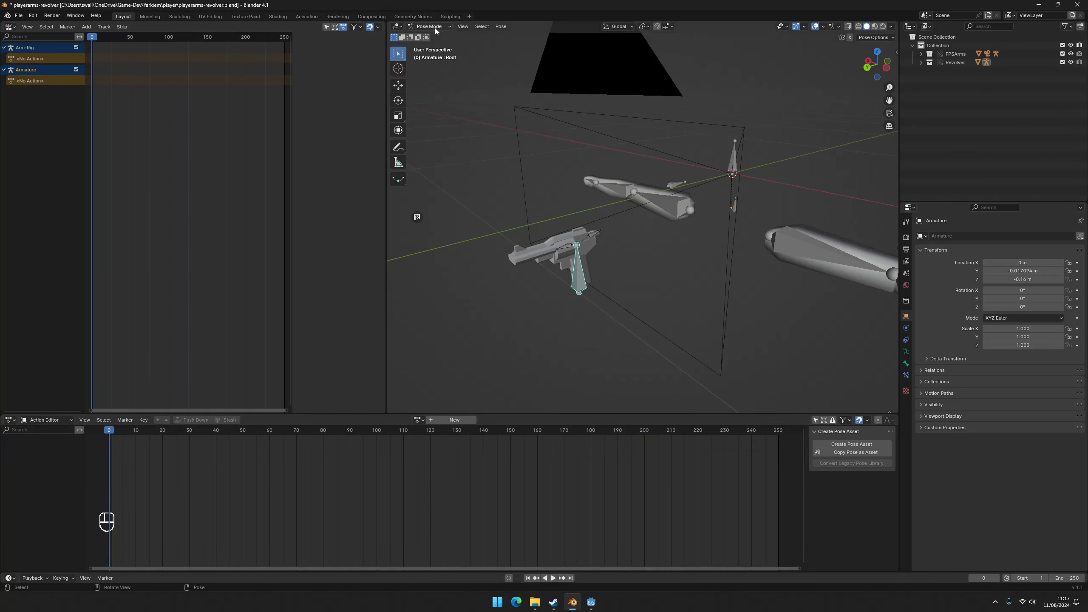
Create a new action named idle for the revolver armature and list the file's actions in the outliner's Blender File display.
click(454, 420)
double_click(446, 419)
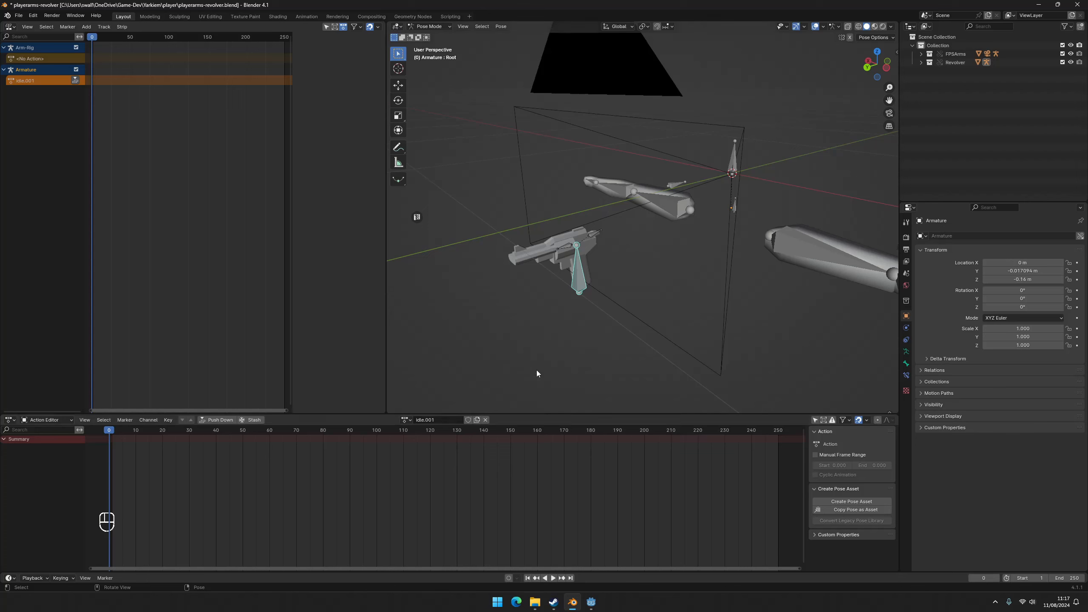
click(922, 29)
click(951, 73)
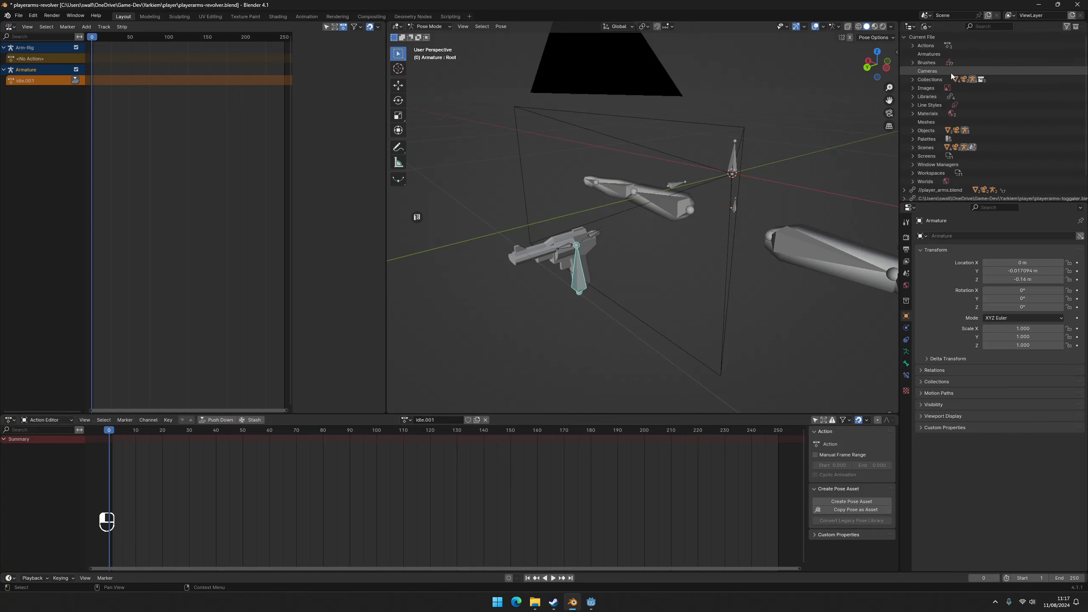
click(912, 44)
right_click(942, 53)
click(922, 70)
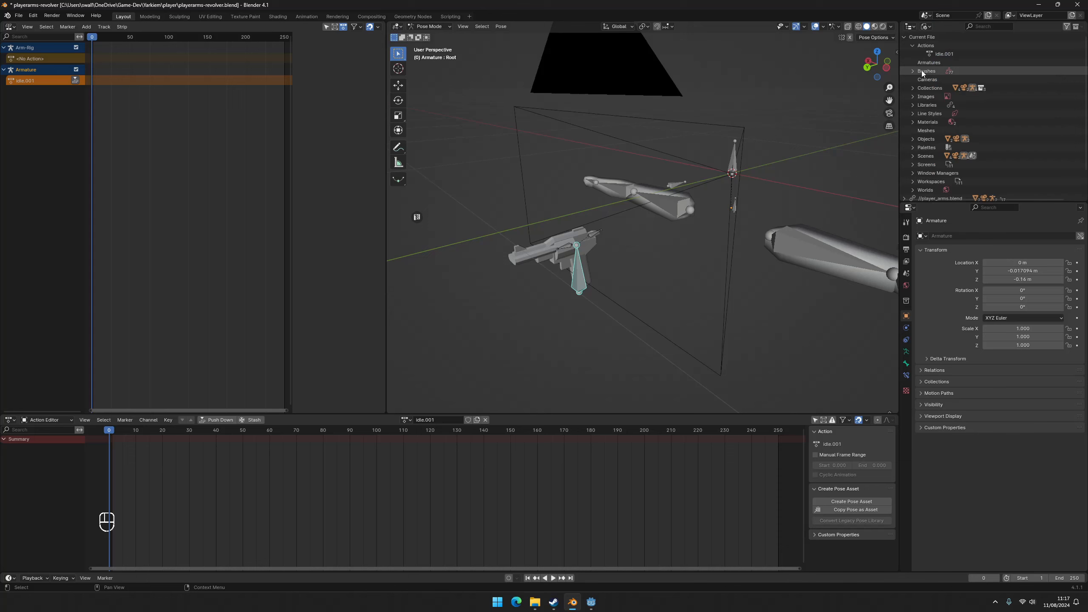
Rename the idle.001 action to idle and give it a fake user.
double_click(946, 54)
key(End)
key(BackSpace)
key(BackSpace)
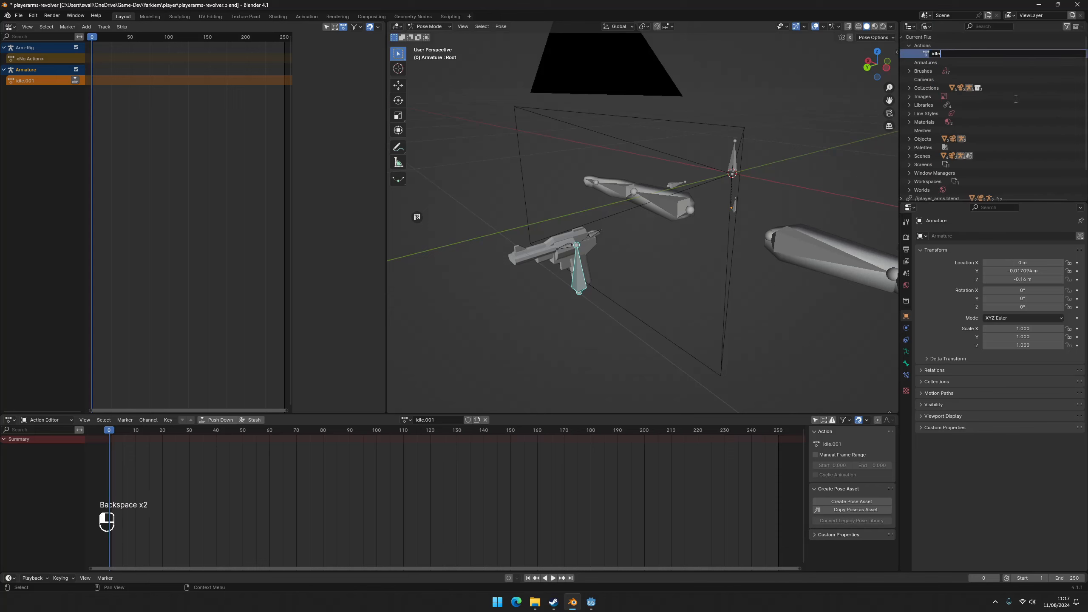
key(Return)
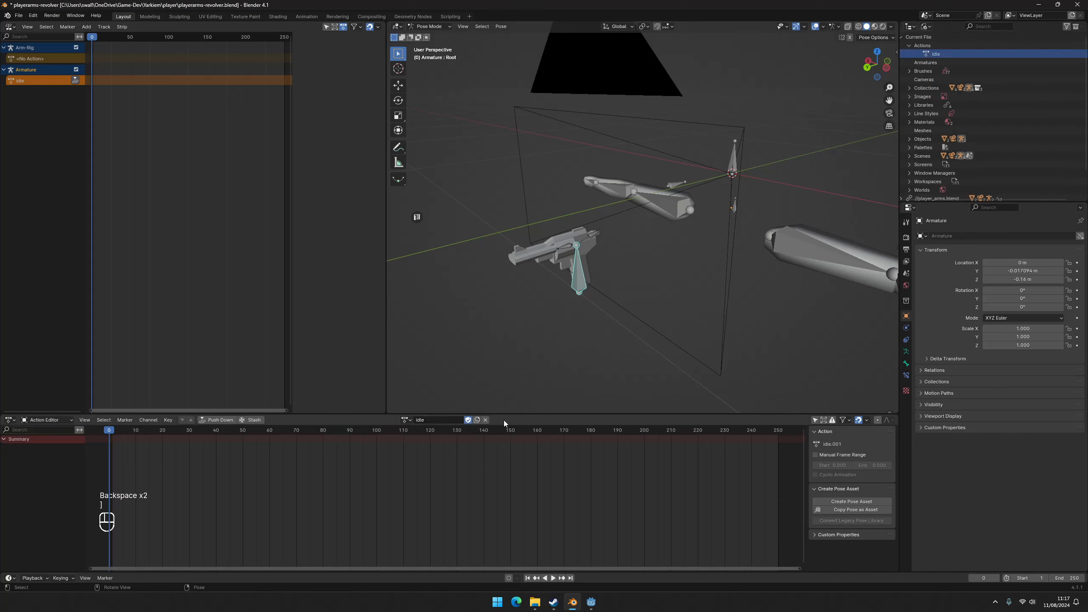
Switch the outliner back to the View Layer display.
middle_drag(655, 283, 605, 253)
click(925, 27)
click(948, 47)
click(925, 26)
click(938, 56)
Insert Location & Rotation keyframes for the revolver's Root bone at frames 0 and 40.
key(k)
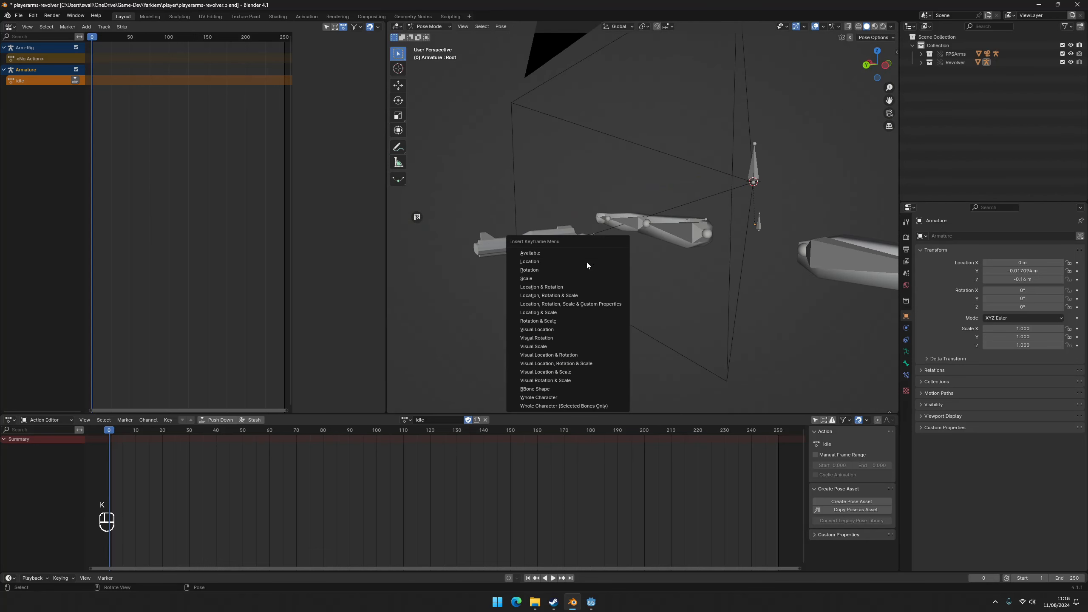
click(547, 287)
drag(165, 434, 215, 437)
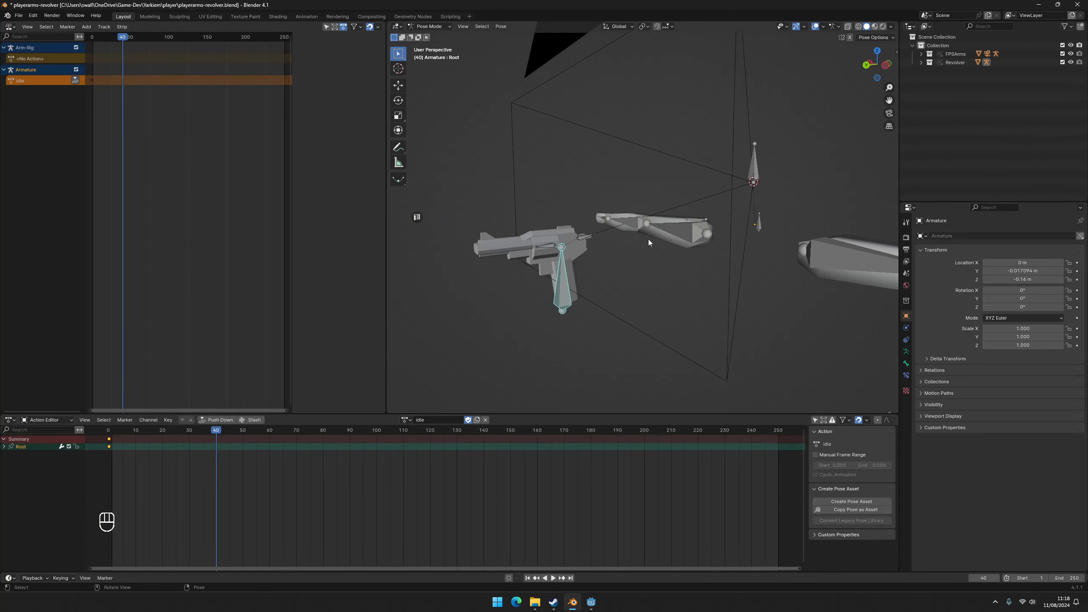
key(k)
click(647, 239)
Scrub the idle animation to frame 21 and push the idle action down as a strip on the revolver armature's NLA track.
middle_drag(614, 271, 628, 278)
drag(214, 431, 165, 430)
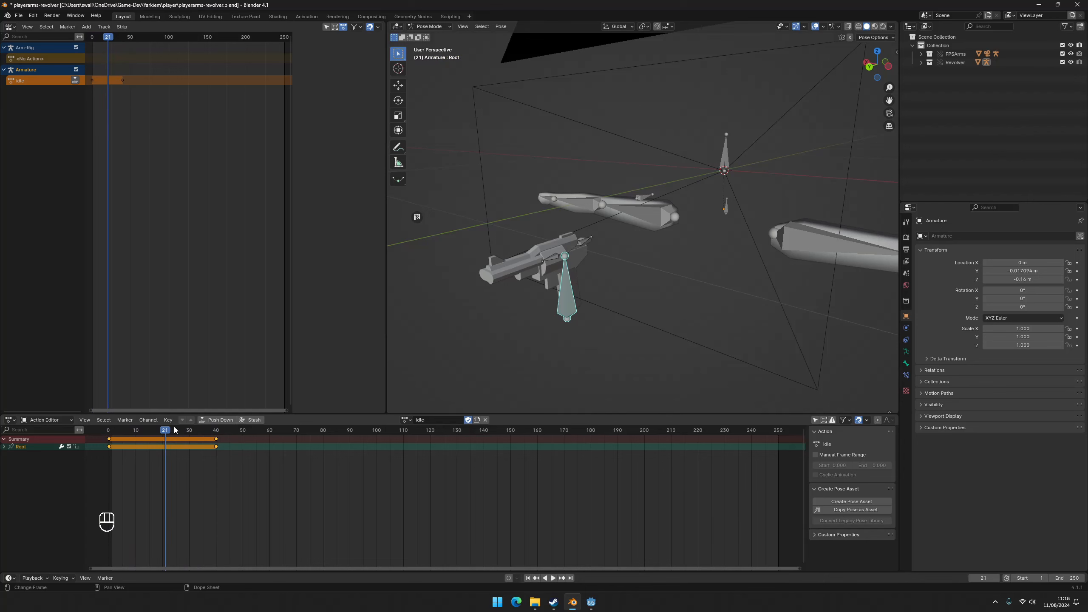
click(75, 80)
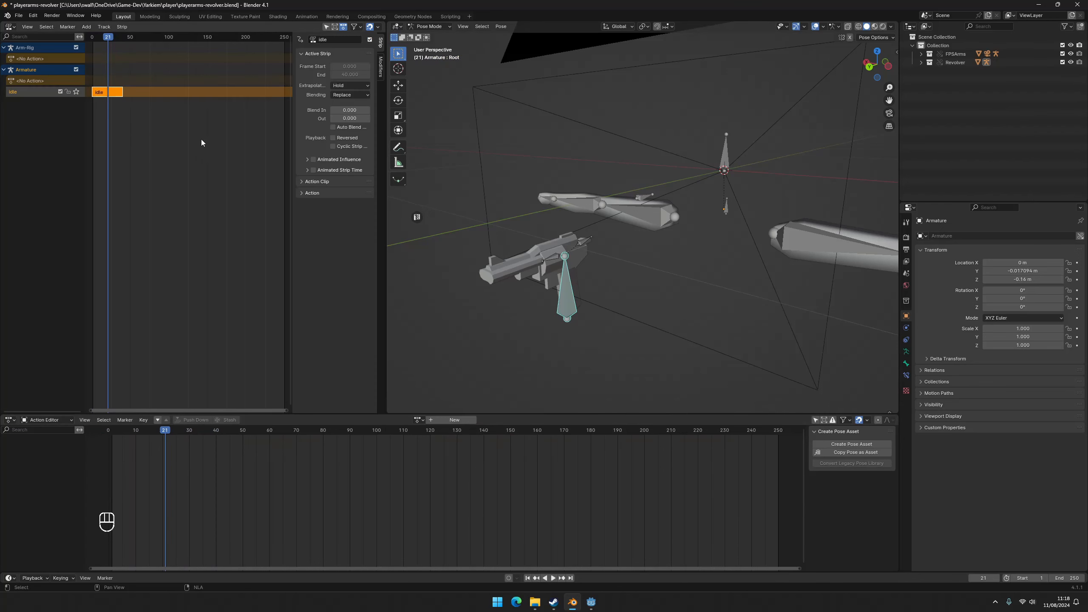
Add a Child Of bone constraint to the right hand's ArmIKTarget.R bone on the Arm-Rig.
click(598, 209)
middle_drag(598, 209, 662, 257)
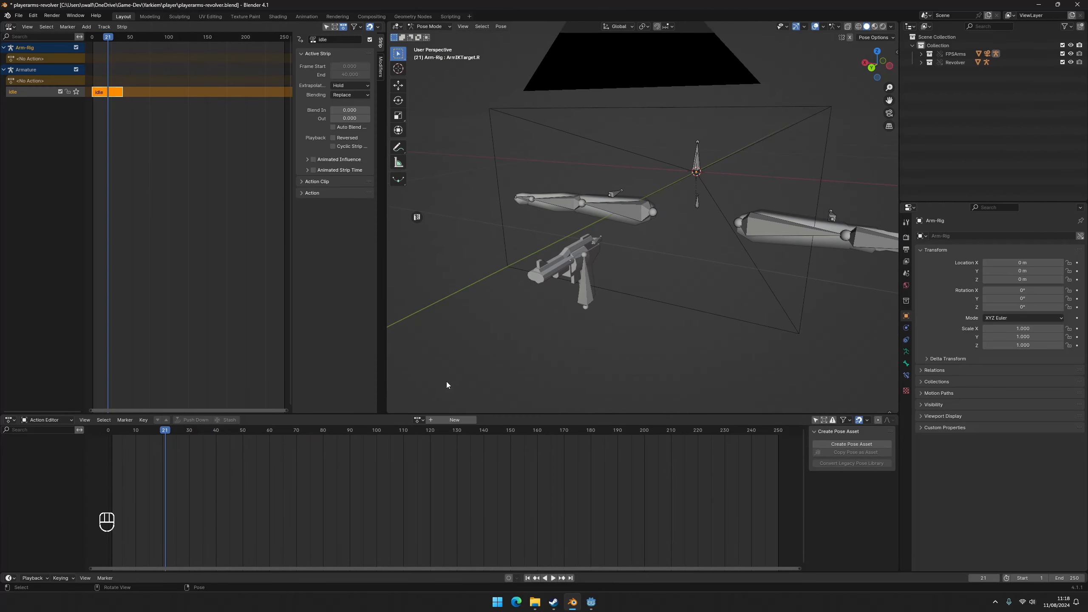
middle_drag(447, 385, 526, 285)
click(445, 344)
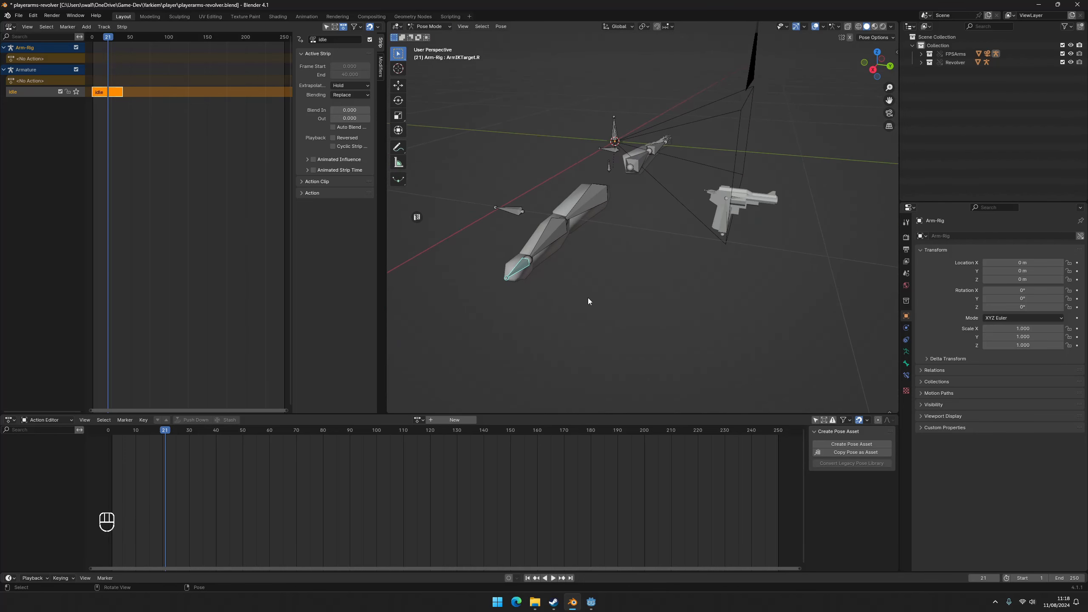
key(g)
right_click(672, 279)
click(906, 375)
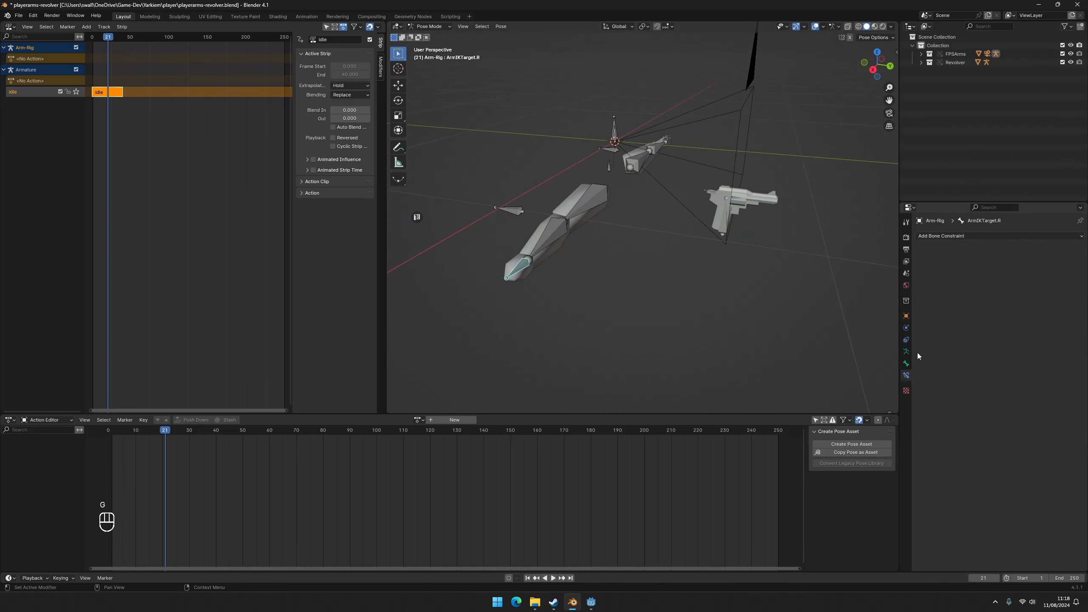
click(967, 237)
click(1040, 277)
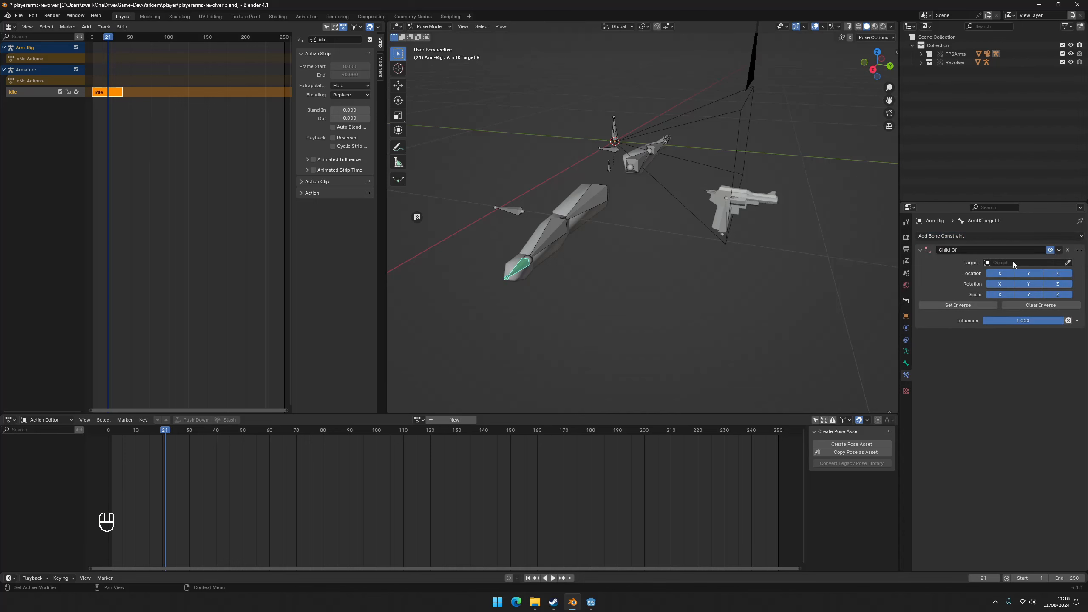
click(1067, 262)
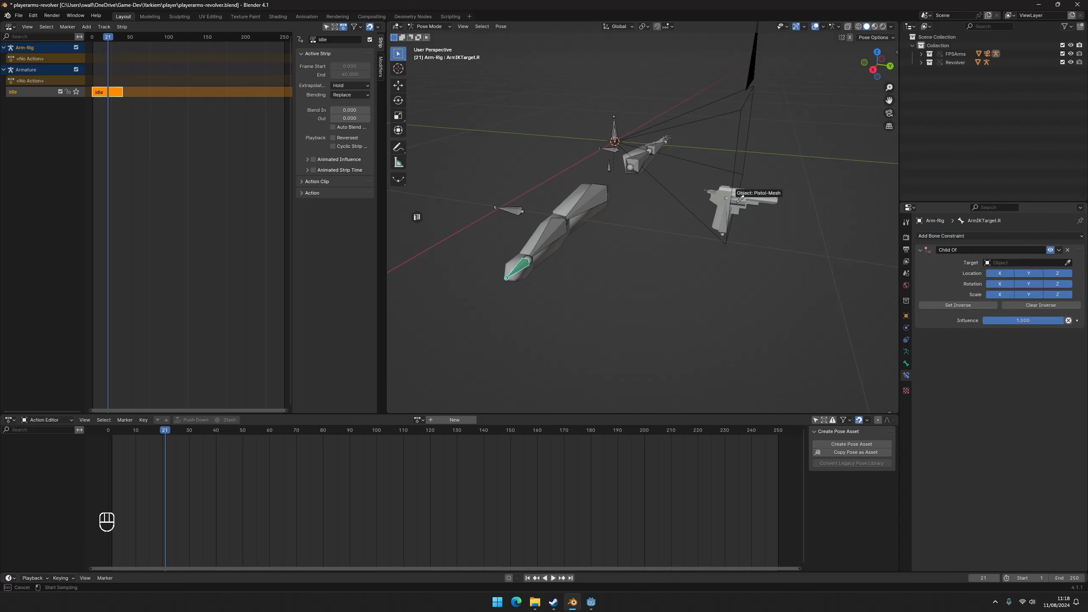
click(721, 217)
click(1060, 263)
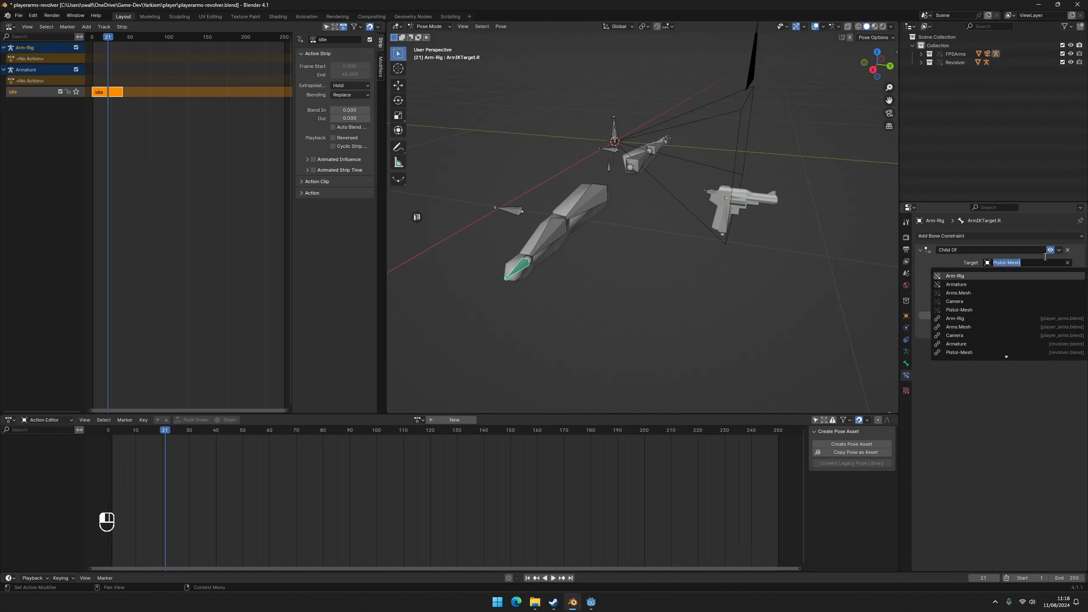
click(1072, 262)
click(1068, 263)
Target the Child Of constraint at the revolver's Armature with the Root bone and set its inverse.
click(1068, 263)
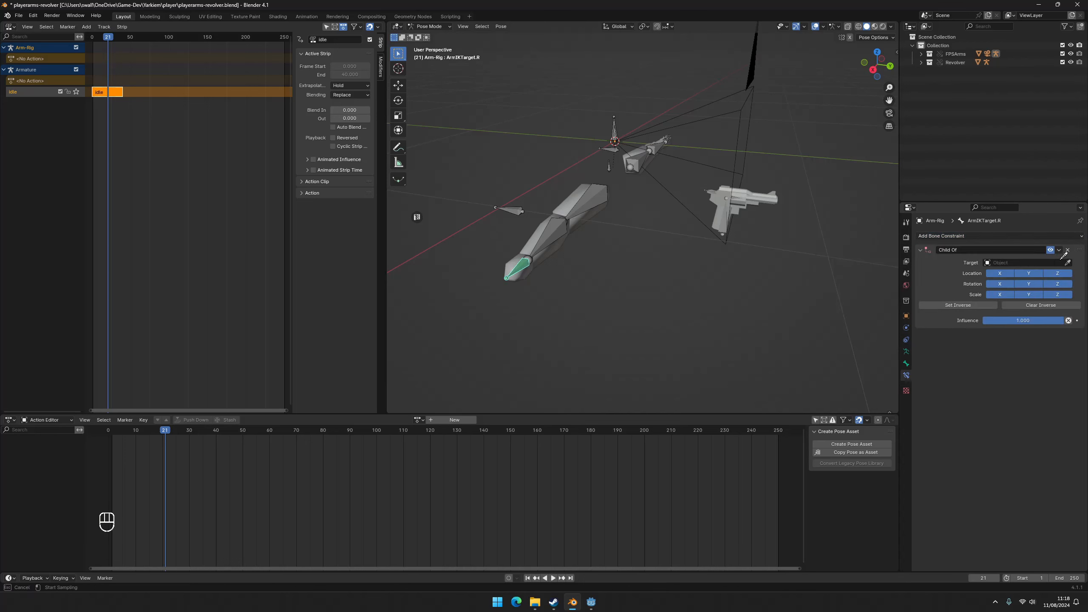
click(736, 197)
scroll(767, 309, up, 2)
middle_drag(767, 309, 760, 301)
click(1026, 275)
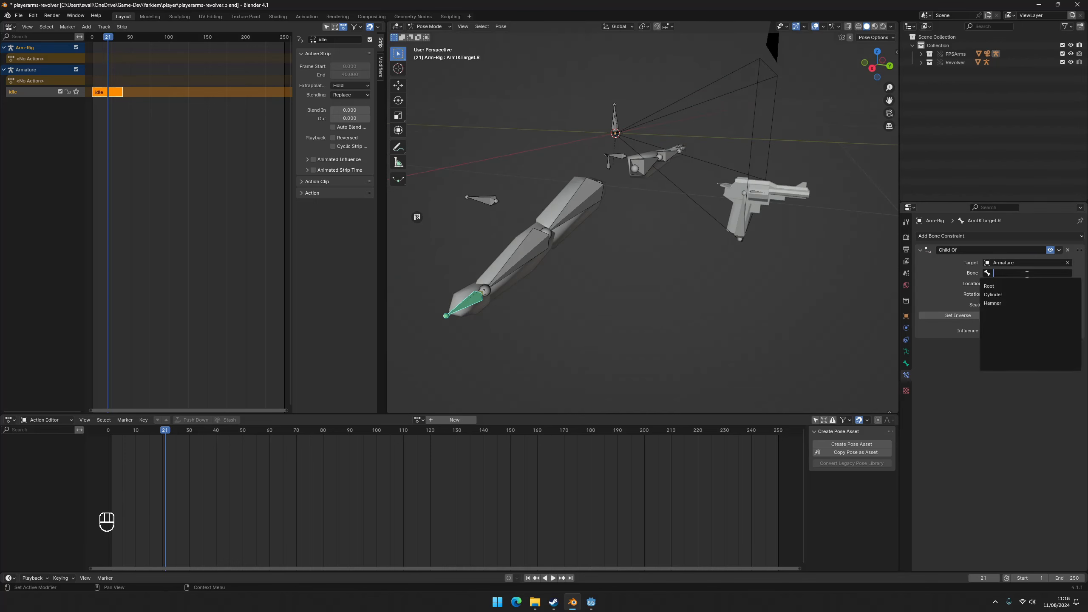
click(989, 286)
click(985, 316)
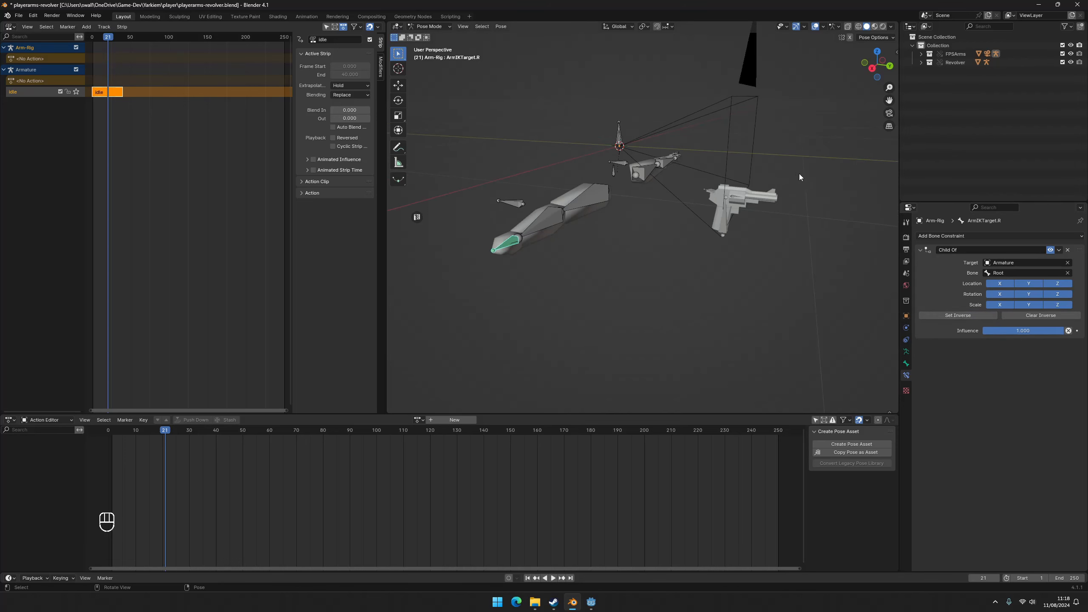
In top view, rotate ArmIKTarget.R to point forward and move it about -0.77 m in X and 0.53 m in Y onto the revolver.
drag(880, 46, 874, 52)
click(874, 52)
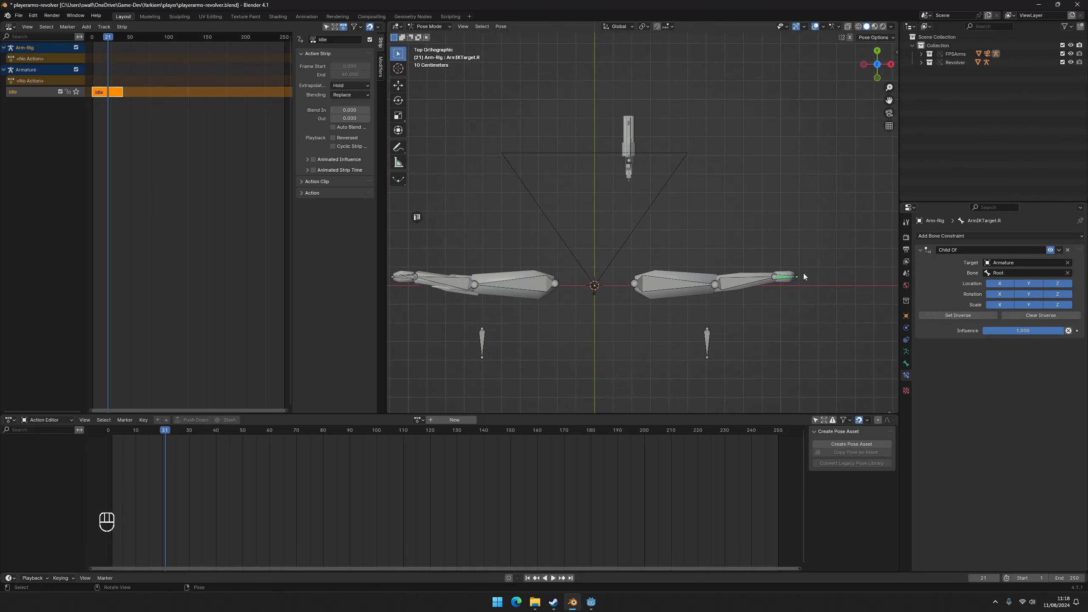
scroll(801, 277, up, 2)
key(r)
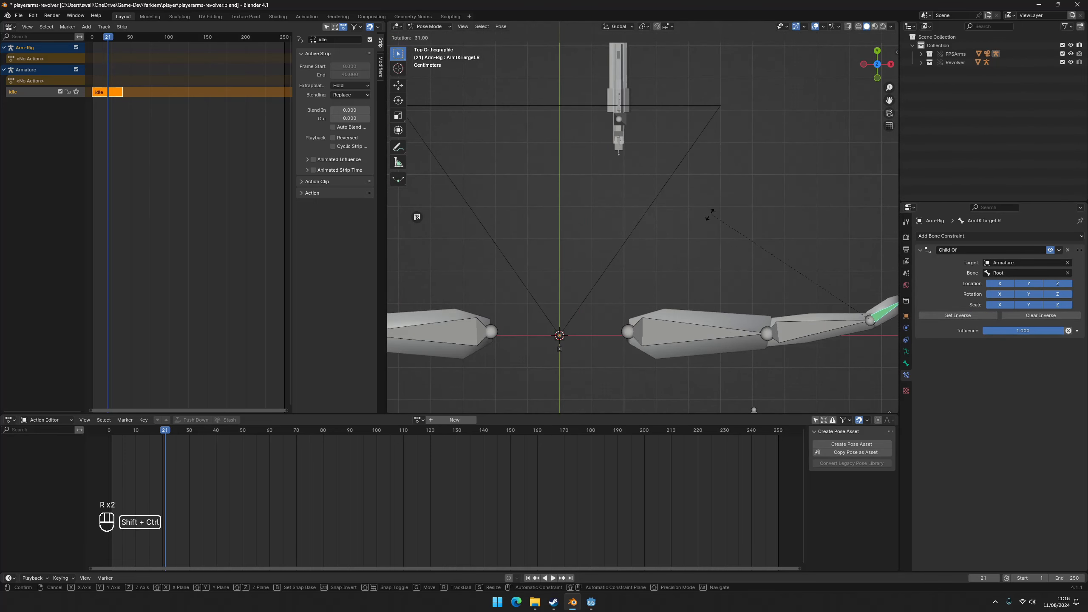
click(711, 395)
key(g)
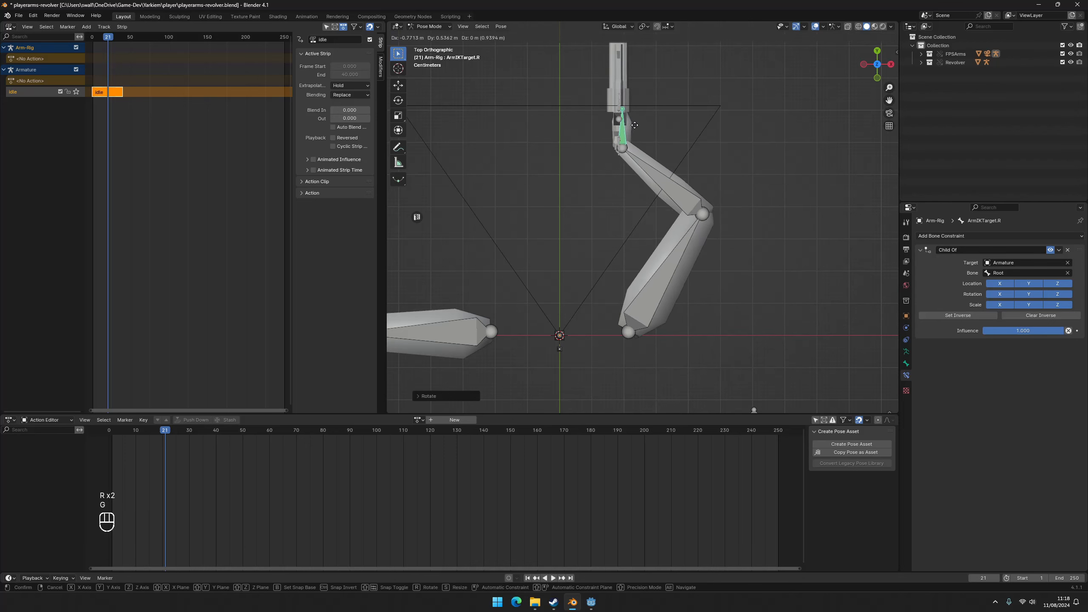
click(634, 127)
In a side view, lower ArmIKTarget.R along Z to the height of the revolver's grip.
click(861, 64)
scroll(780, 199, up, 3)
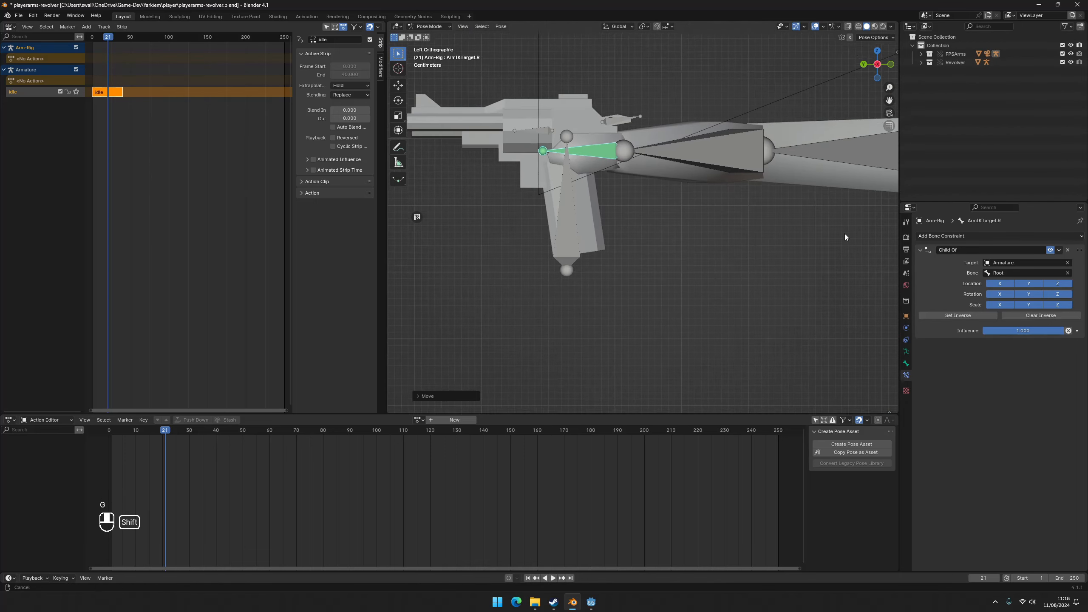
key(g)
key(z)
click(621, 135)
Rotate ArmIKTarget.R about the Y axis and shift it about 0.03 m along Y to fit the grip.
middle_drag(679, 191, 724, 205)
key(r)
key(y)
ctrl+click(709, 98)
key(g)
key(y)
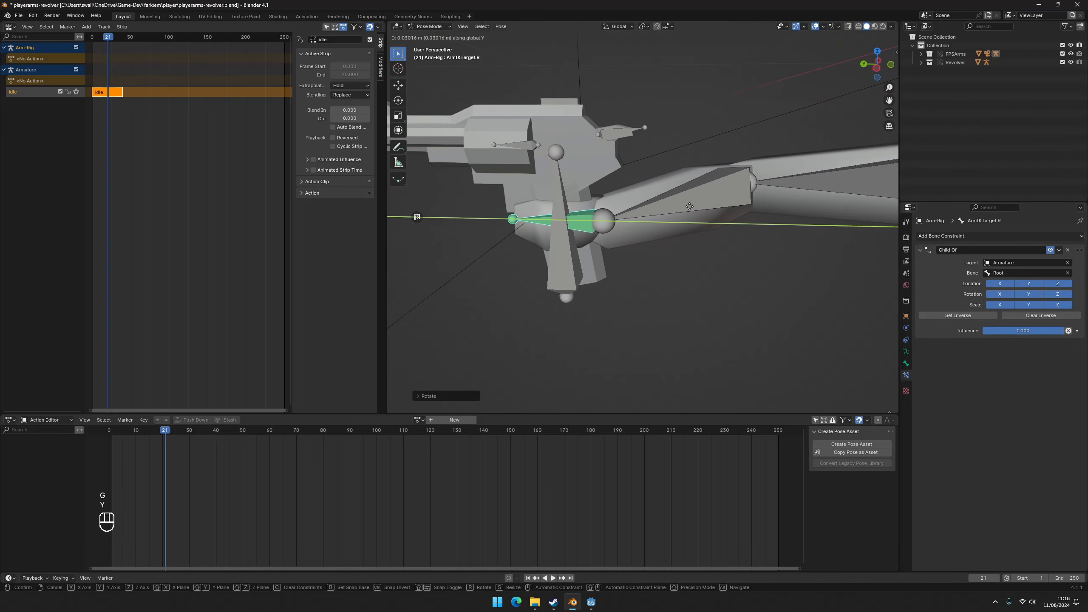
click(688, 215)
Save the playerarms-revolver.blend file.
scroll(688, 214, down, 3)
key(ctrl+s)
key(ctrl+s)
Switch to Object Mode, select the revolver's armature and display its transform values beside the 3D view.
click(433, 27)
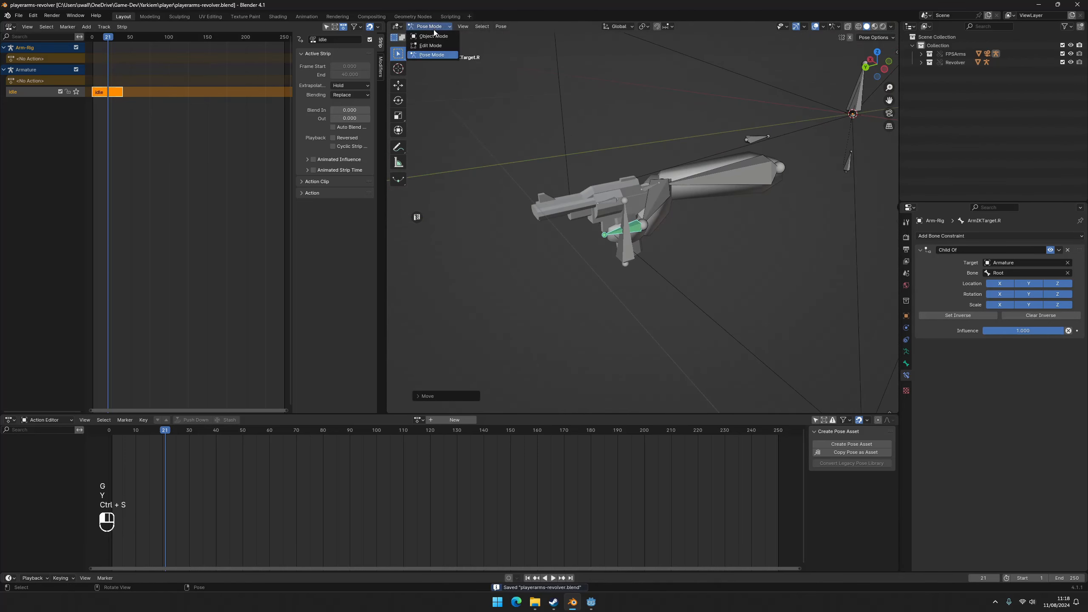
click(432, 36)
click(627, 238)
scroll(690, 211, up, 2)
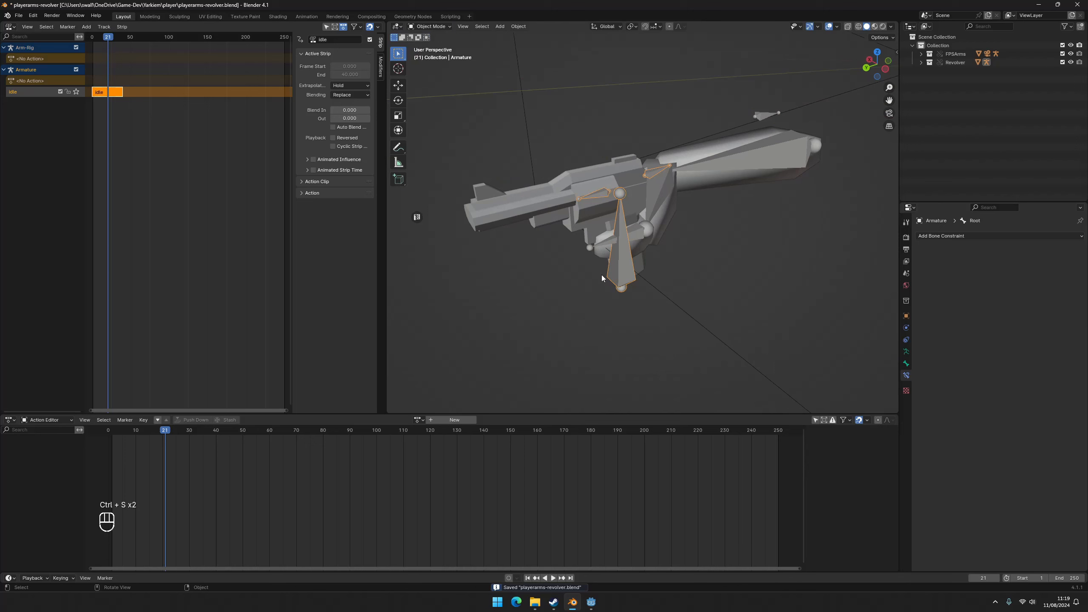
scroll(634, 213, down, 3)
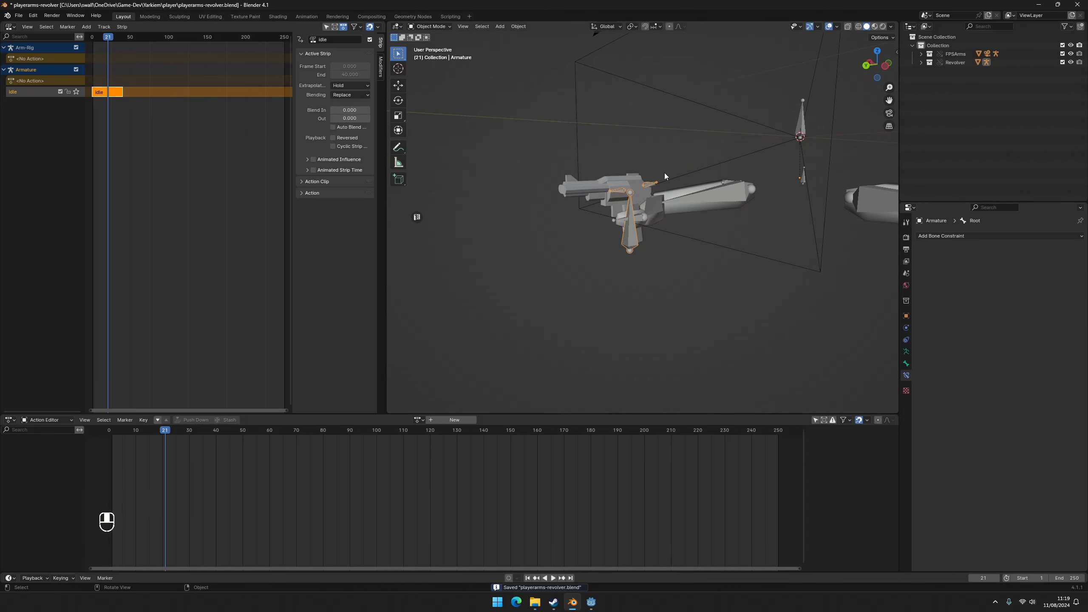
click(896, 52)
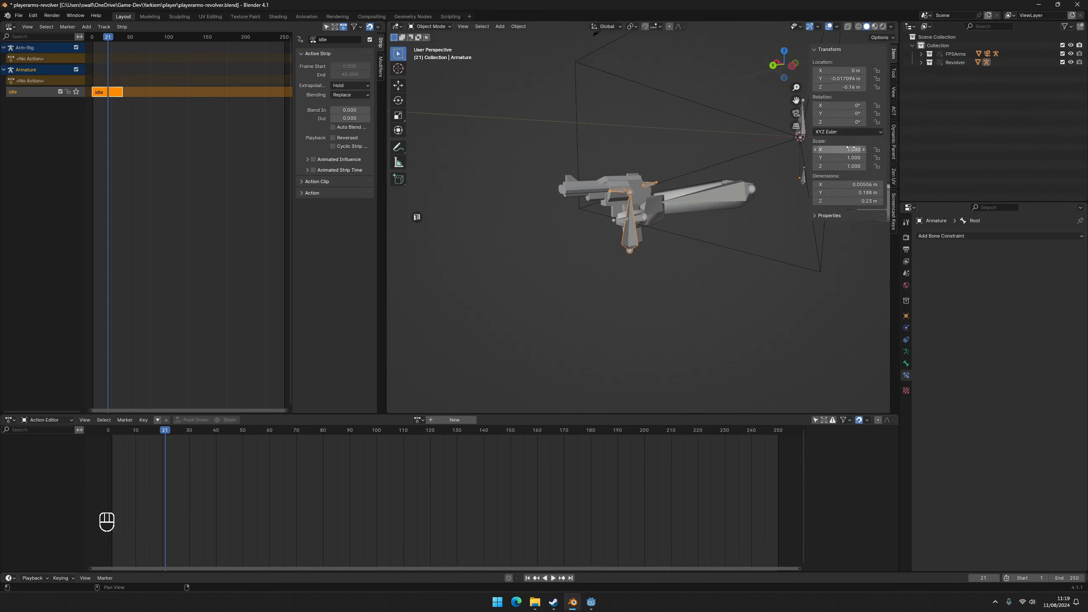
Change the transform pivot point and try to scale the revolver armature.
key(s)
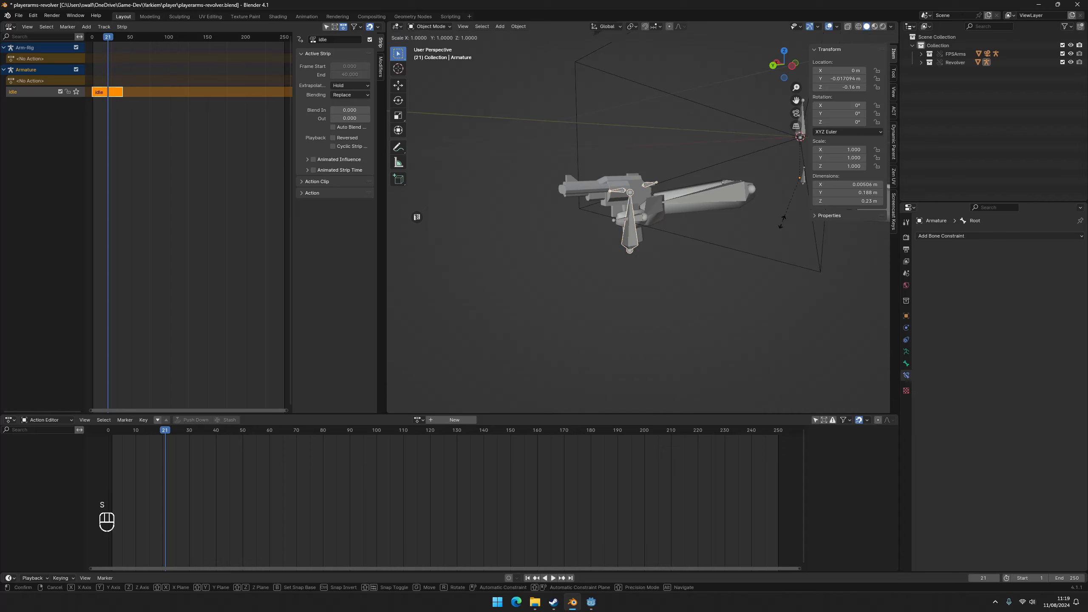
key(s)
right_click(772, 231)
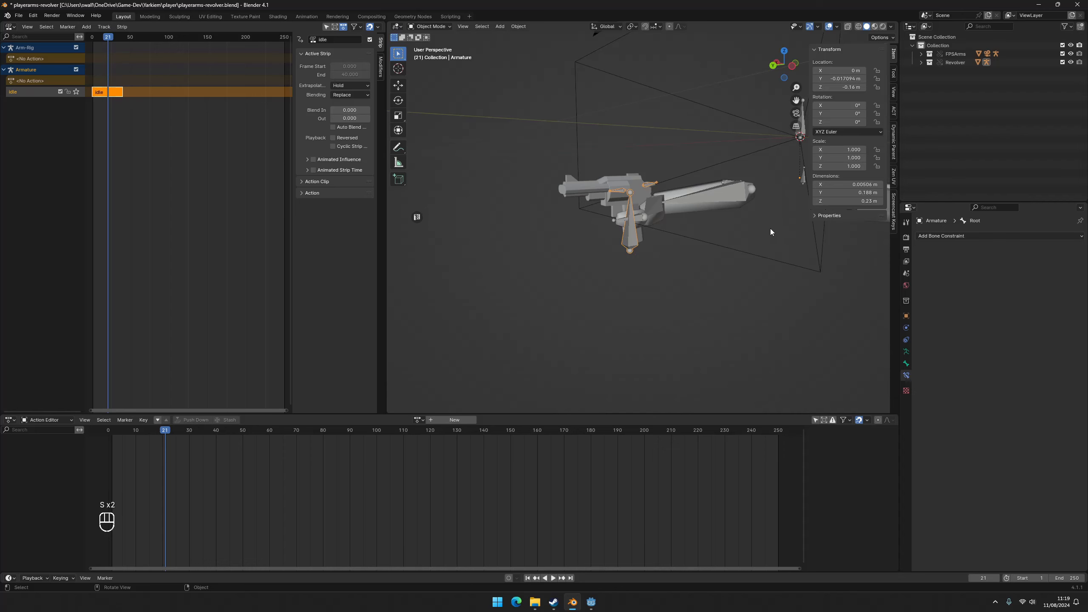
click(630, 29)
click(634, 41)
key(s)
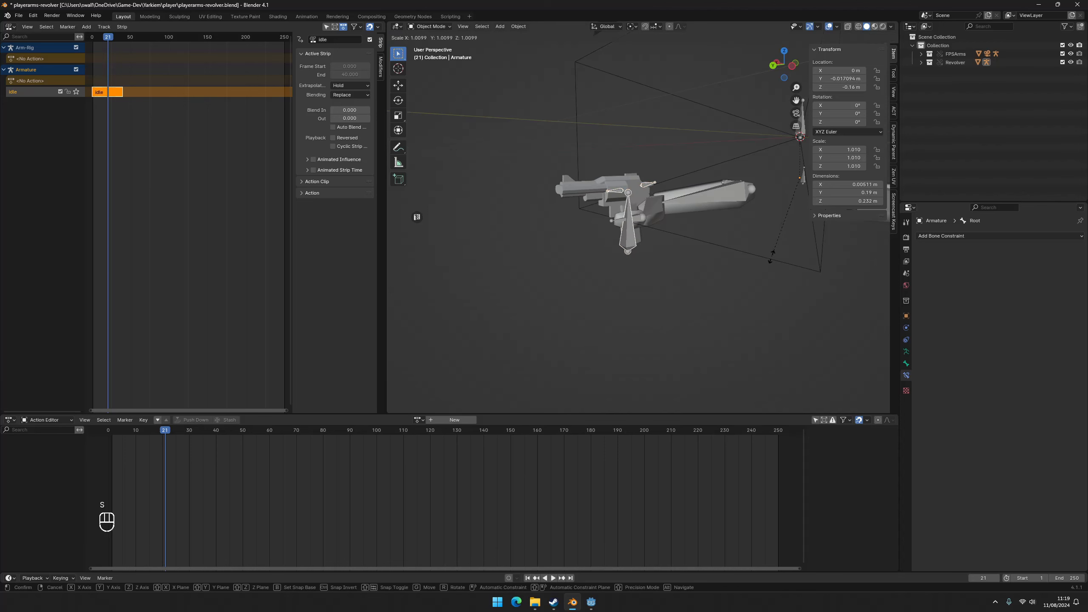
right_click(680, 147)
middle_drag(678, 196, 493, 180)
In Pose Mode, clear the location and rotation of all the revolver armature's bones.
click(433, 27)
click(438, 54)
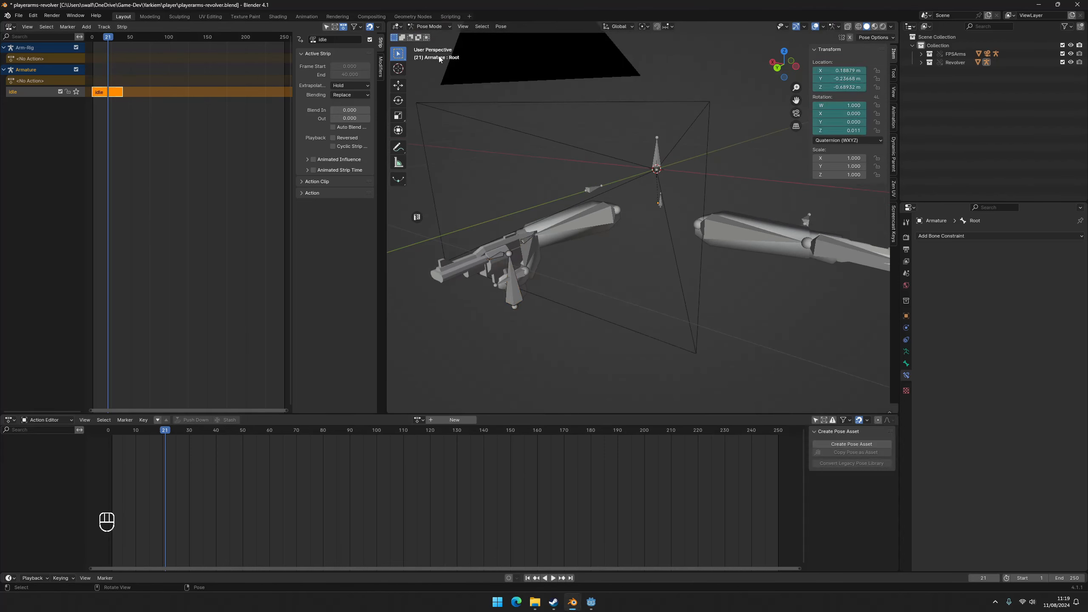
key(a)
key(alt+g)
shift+middle_drag(522, 294, 535, 217)
scroll(536, 225, up, 2)
key(alt+r)
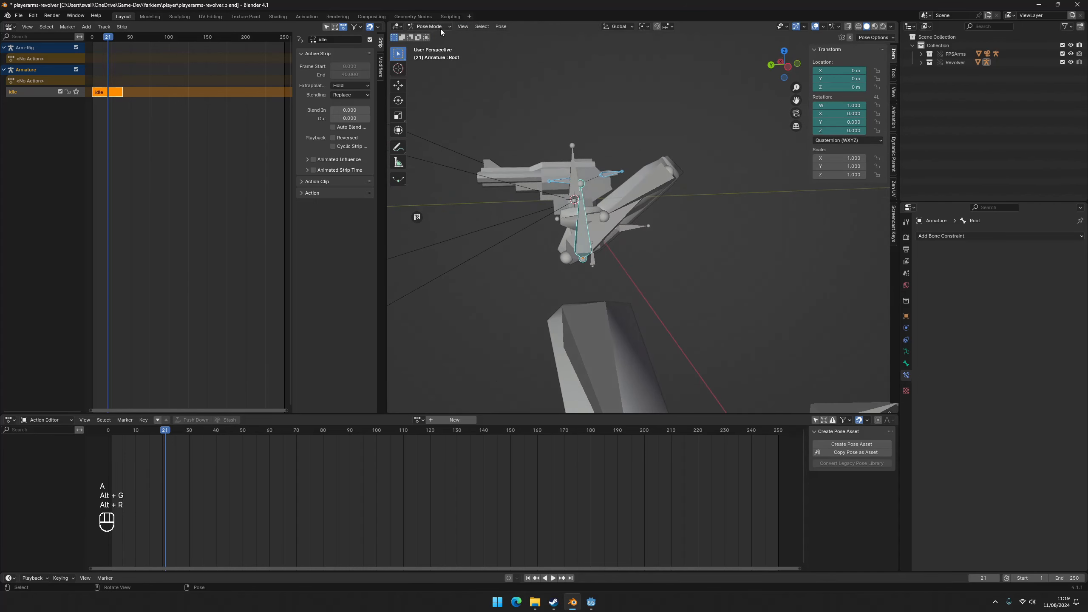
Try to enter Edit Mode on the revolver armature, and switch to Object Mode.
click(433, 28)
click(435, 45)
click(441, 27)
click(439, 36)
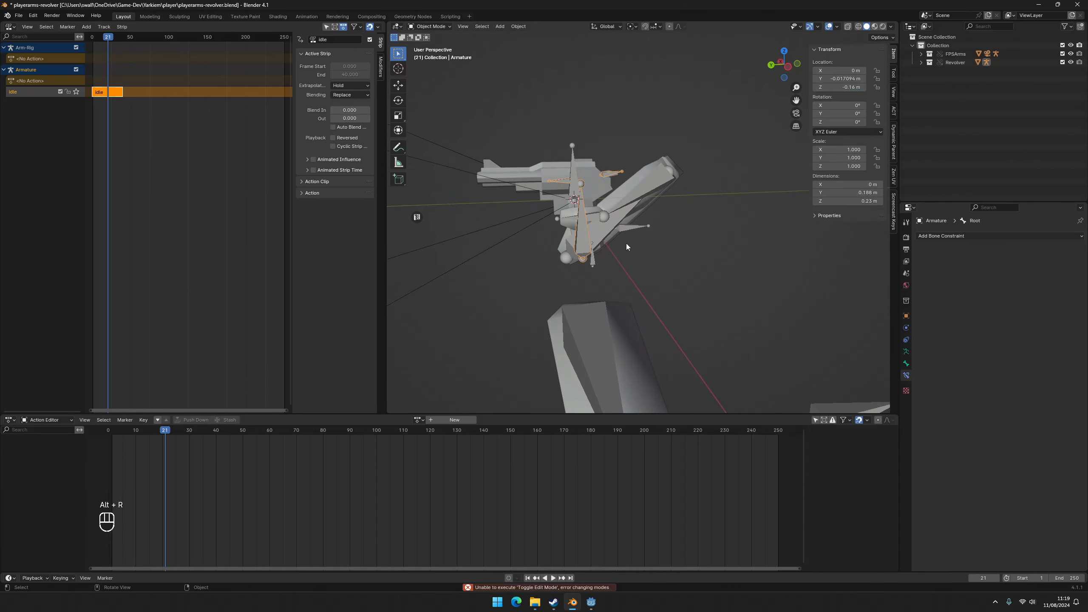
In a side view, move the revolver armature about 0.66 m forward along Y and 0.1 m down.
click(784, 73)
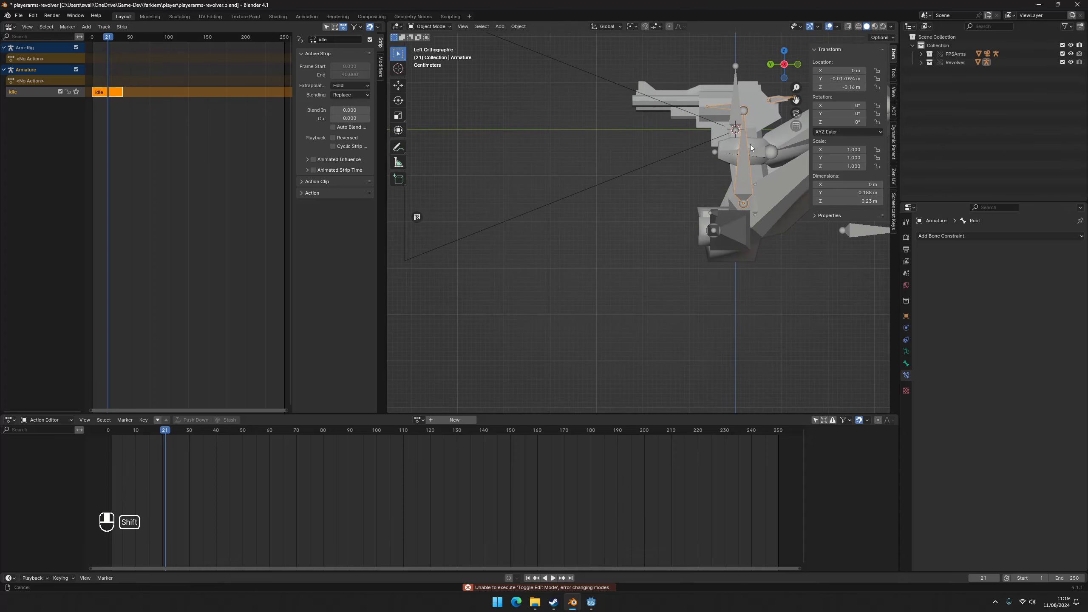
key(g)
right_click(474, 226)
shift+middle_drag(475, 225, 555, 212)
key(g)
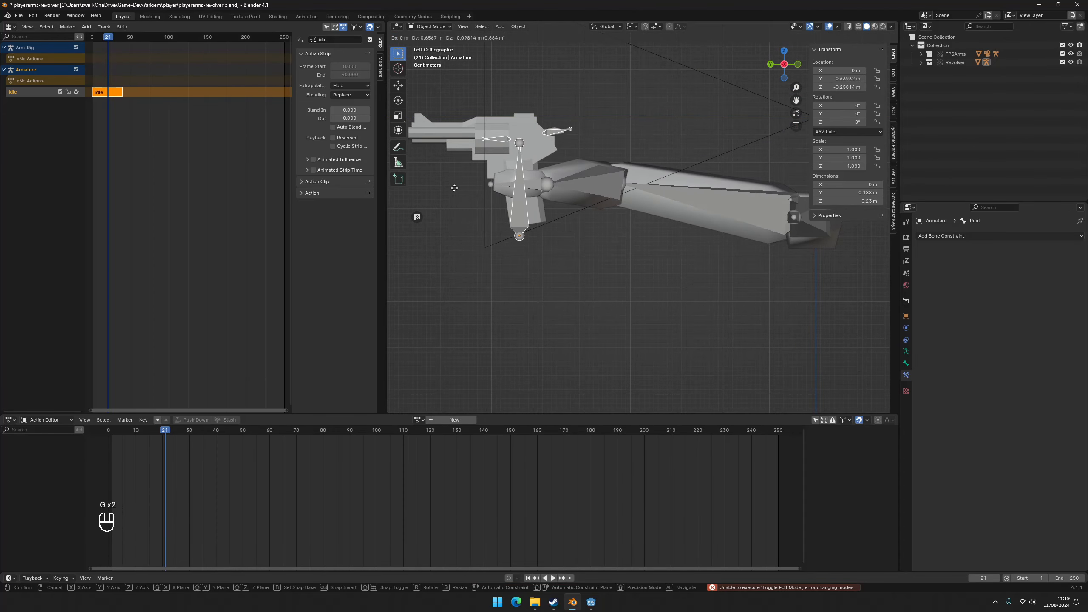
click(455, 187)
In camera view, lower the revolver armature to about Z -0.39 m and shift it sideways to about X 0.23 m.
middle_drag(662, 209, 664, 209)
click(796, 112)
key(g)
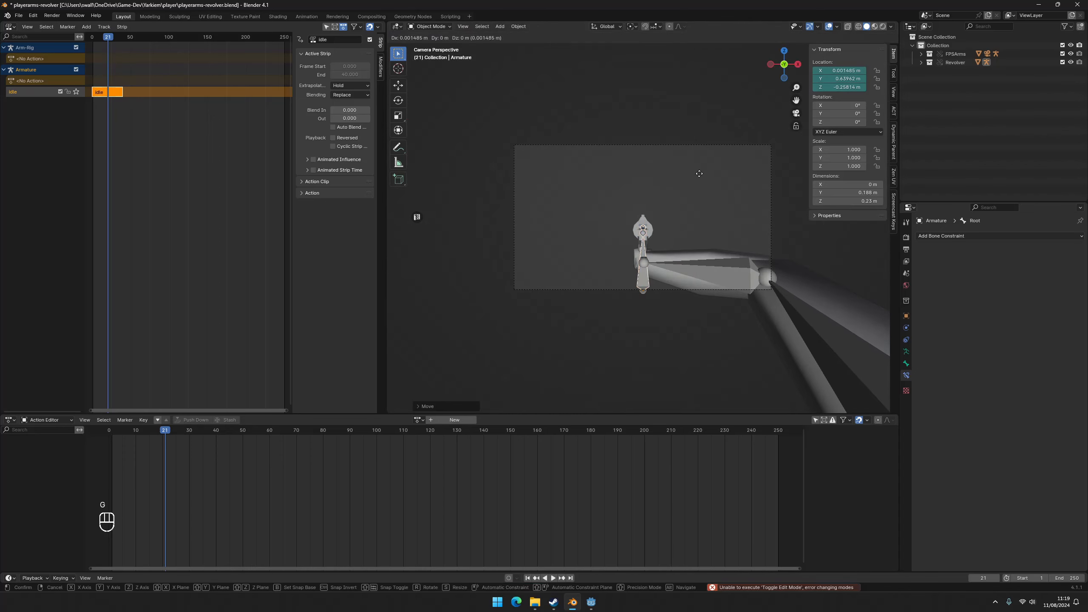
key(z)
key(g)
key(y)
key(u)
key(x)
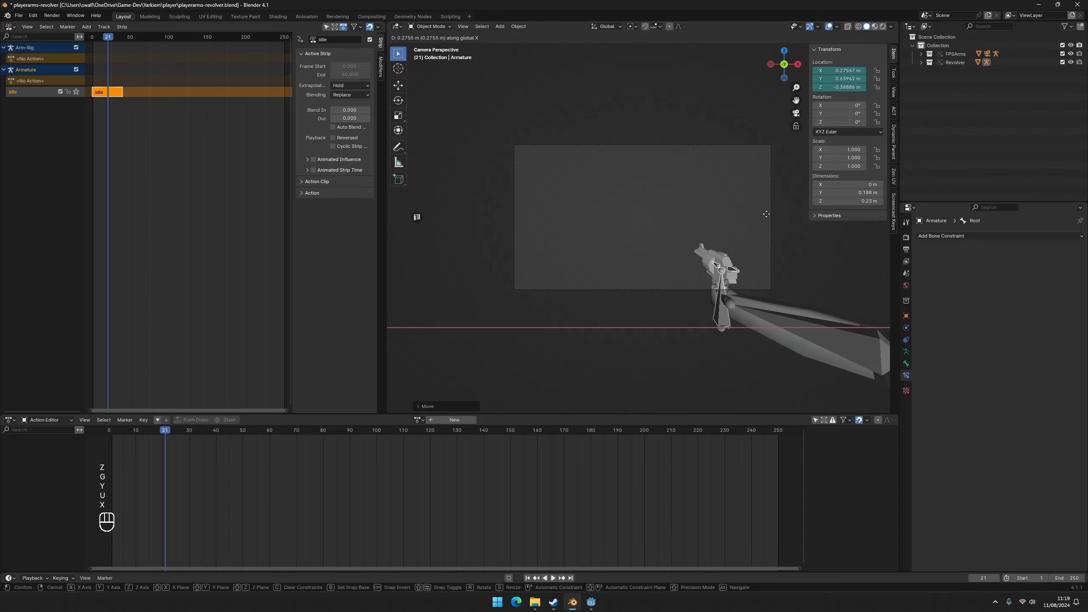
click(751, 219)
Scale the revolver armature down to about 0.757 in the side view.
middle_drag(623, 247, 775, 277)
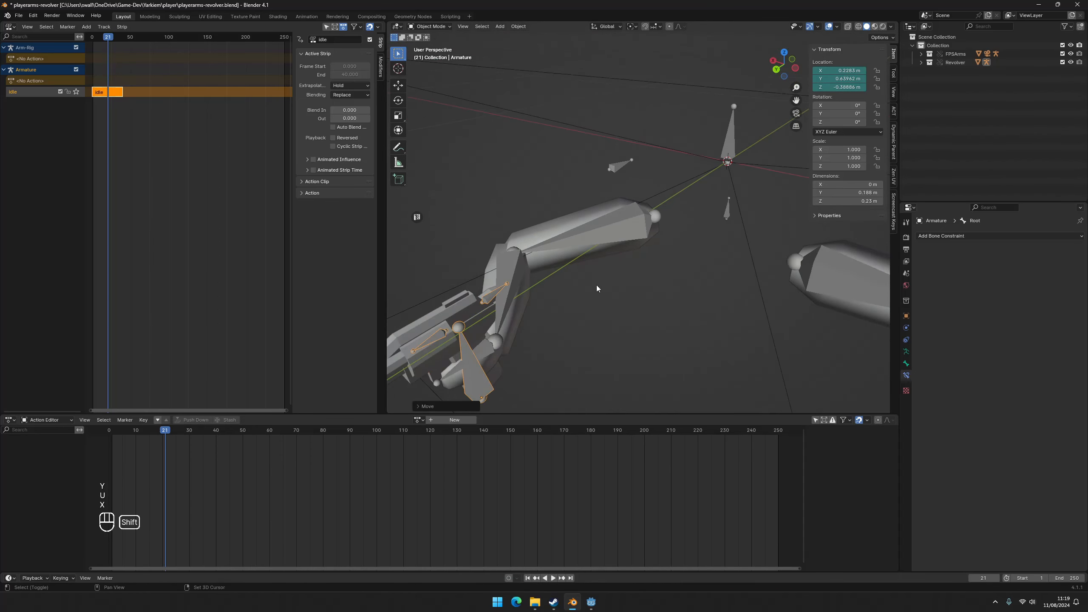
shift+middle_drag(596, 285, 620, 199)
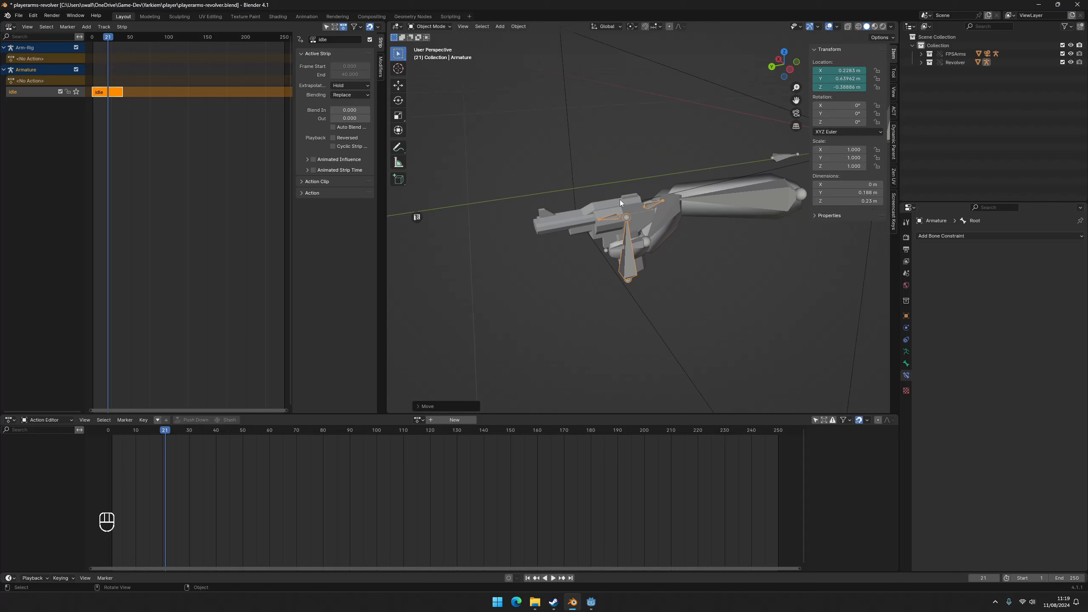
click(629, 275)
key(s)
right_click(728, 265)
click(791, 70)
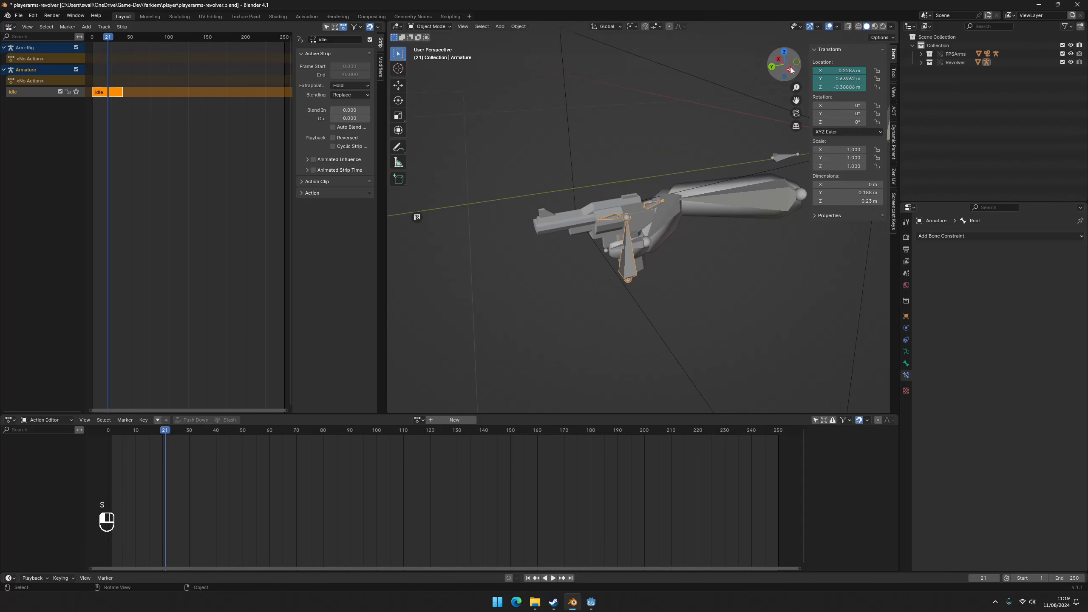
click(658, 292)
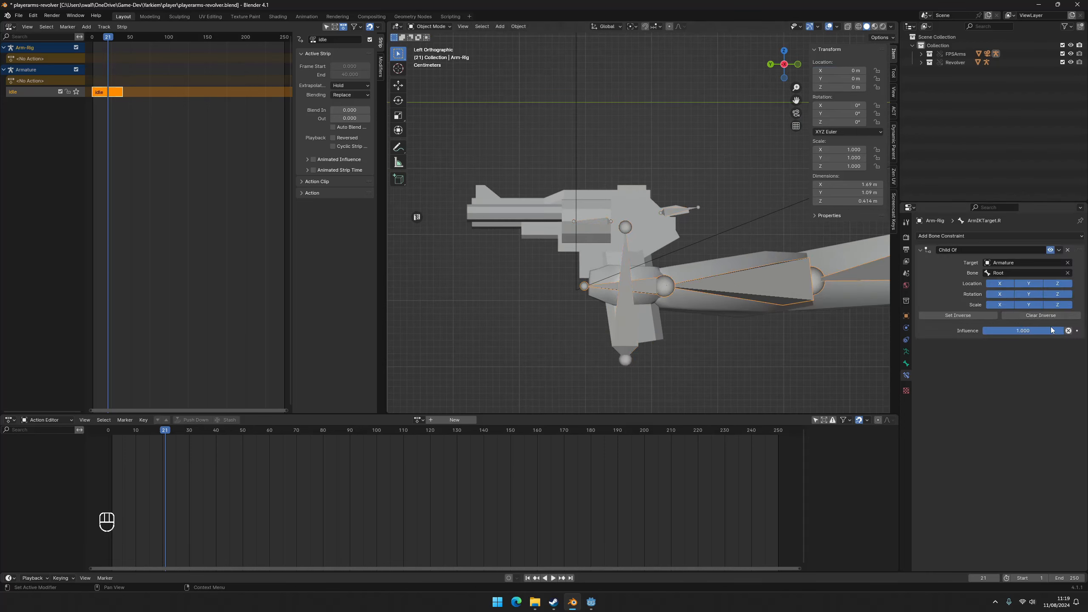
click(631, 316)
key(s)
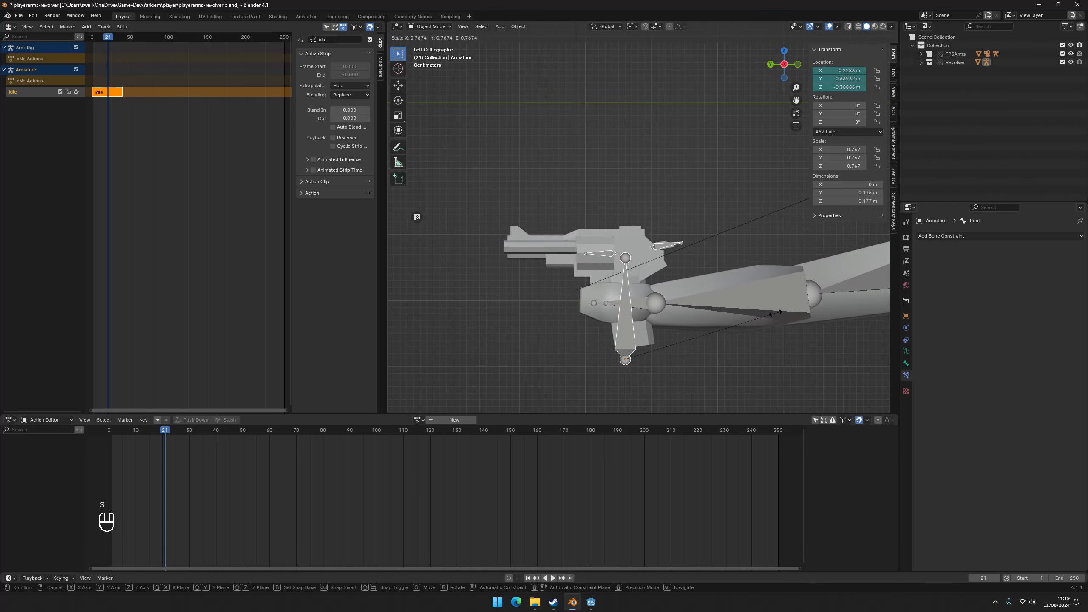
click(771, 317)
Scale the revolver armature down to 0.650 and move it to about Y 0.595 m and Z -0.304 m in the side view.
key(g)
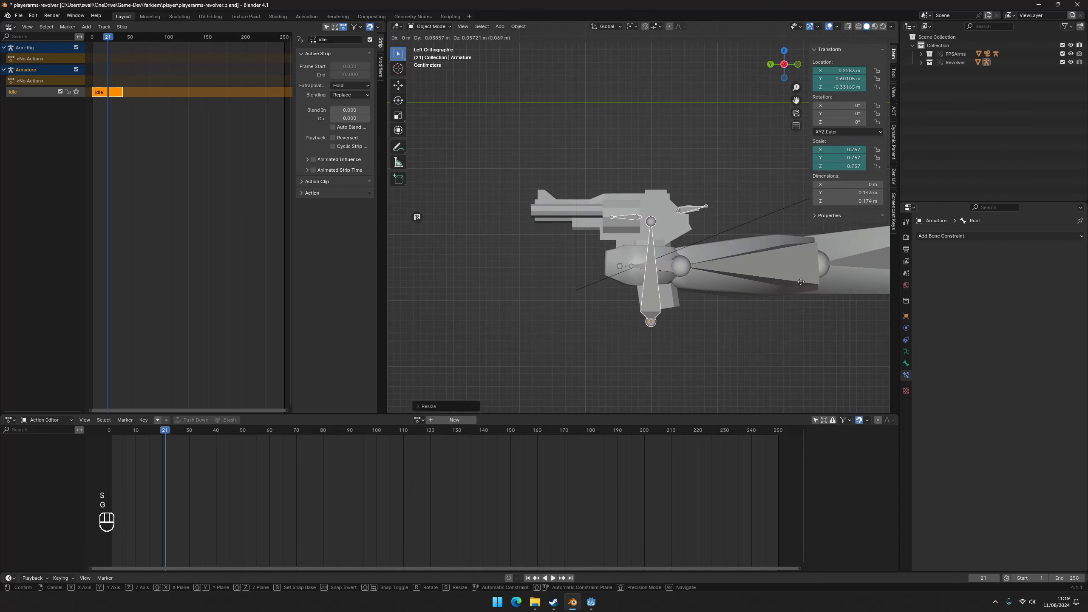
click(797, 278)
key(s)
click(784, 284)
key(g)
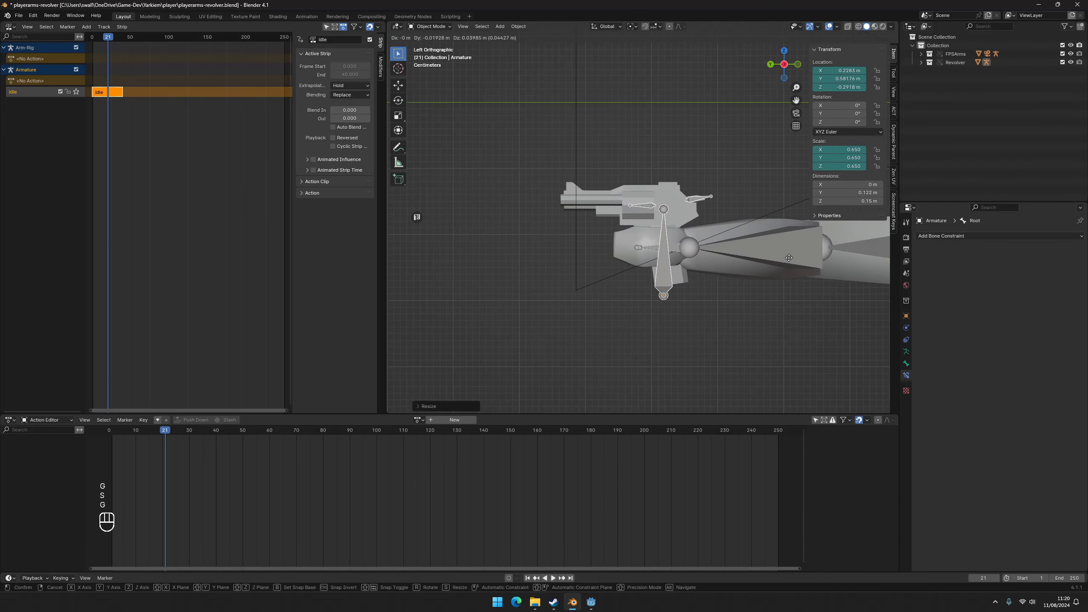
click(789, 266)
Inspect how the resized revolver fits in the hand, through the camera and from around the arm.
click(796, 114)
scroll(591, 286, up, 5)
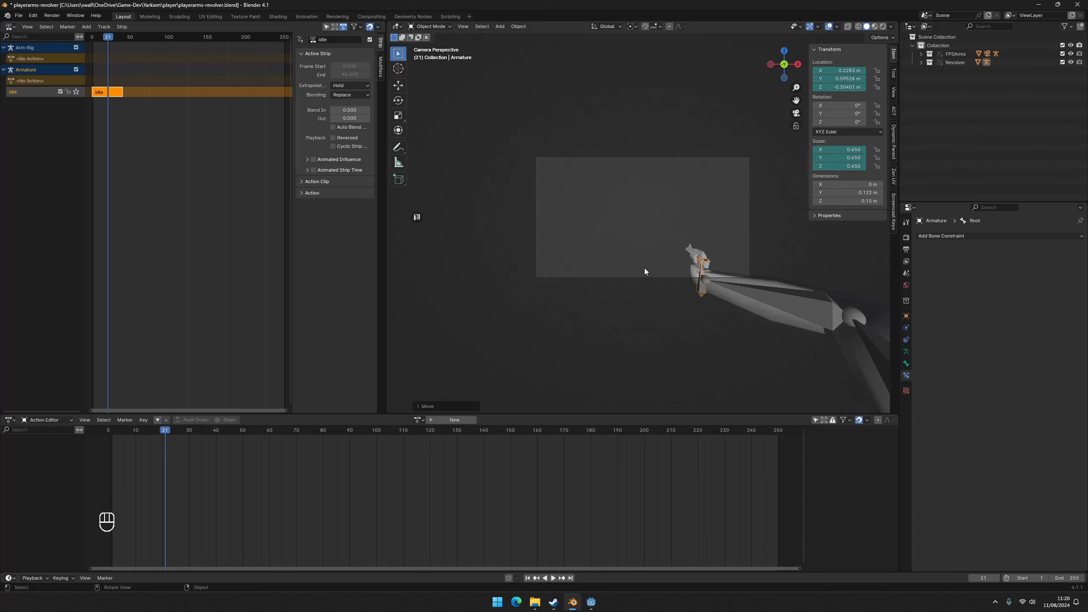
middle_drag(644, 268, 569, 231)
scroll(677, 245, up, 6)
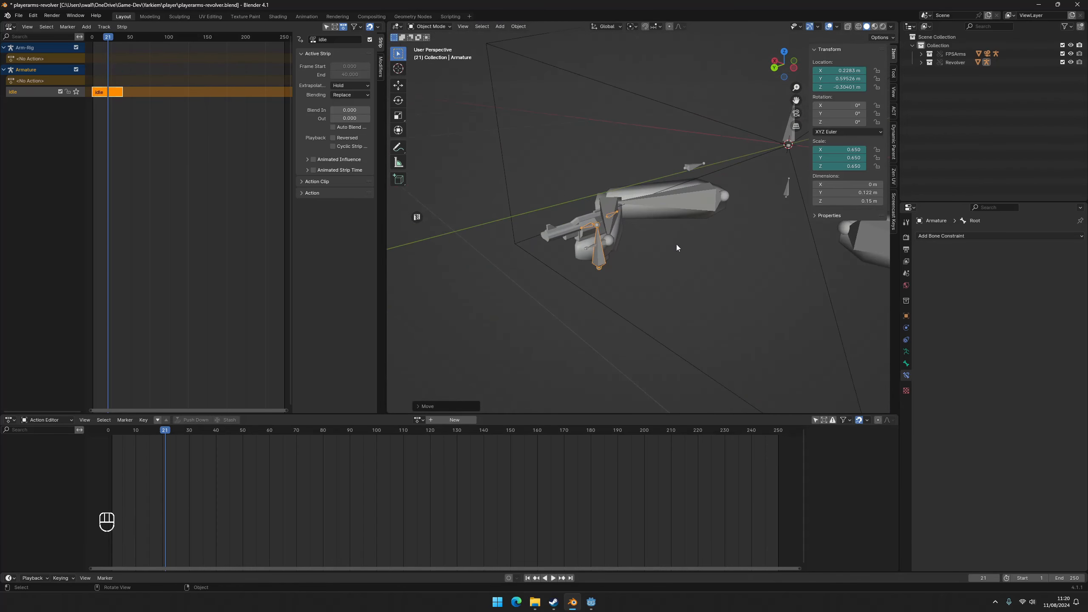
click(838, 150)
key(Tab)
click(677, 276)
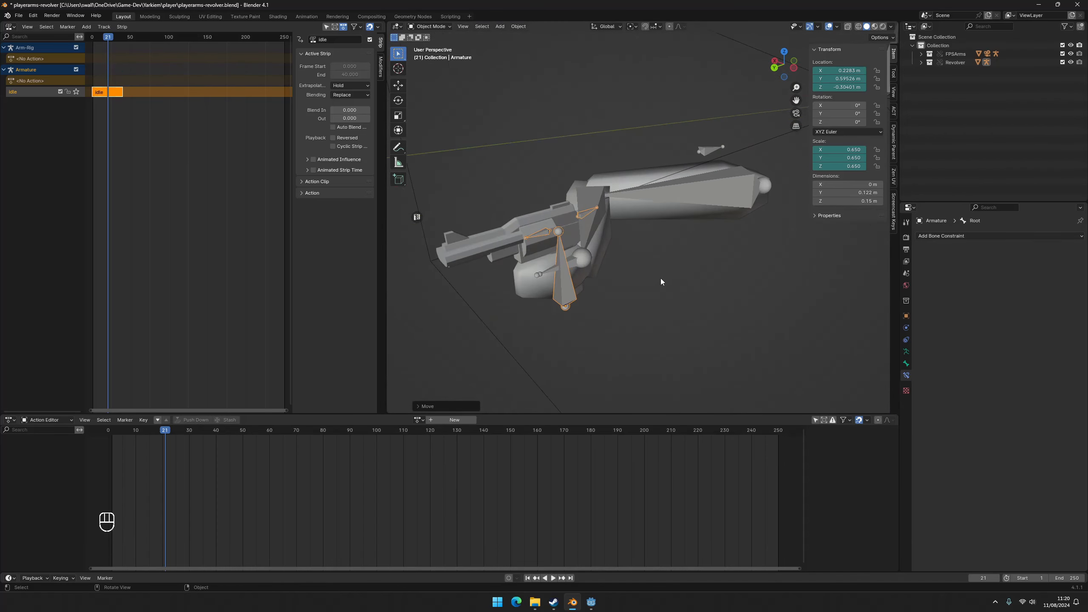
click(660, 278)
scroll(643, 276, down, 4)
Save the current file and open the recent file revolver.blend.
key(ctrl+s)
click(21, 17)
click(35, 36)
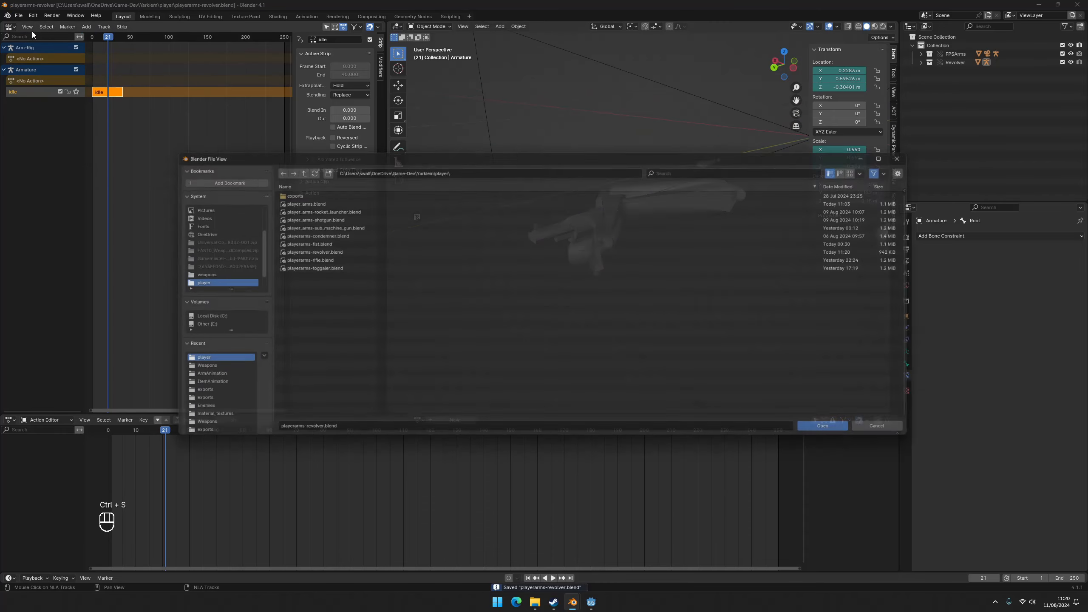
key(Escape)
click(19, 16)
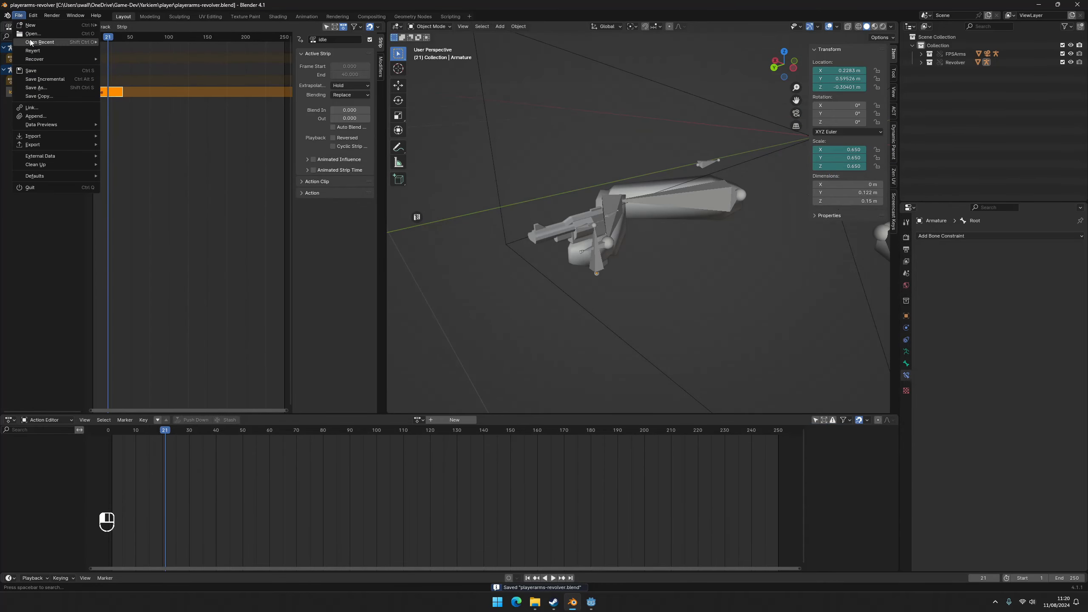
mouse_move(40, 42)
click(146, 51)
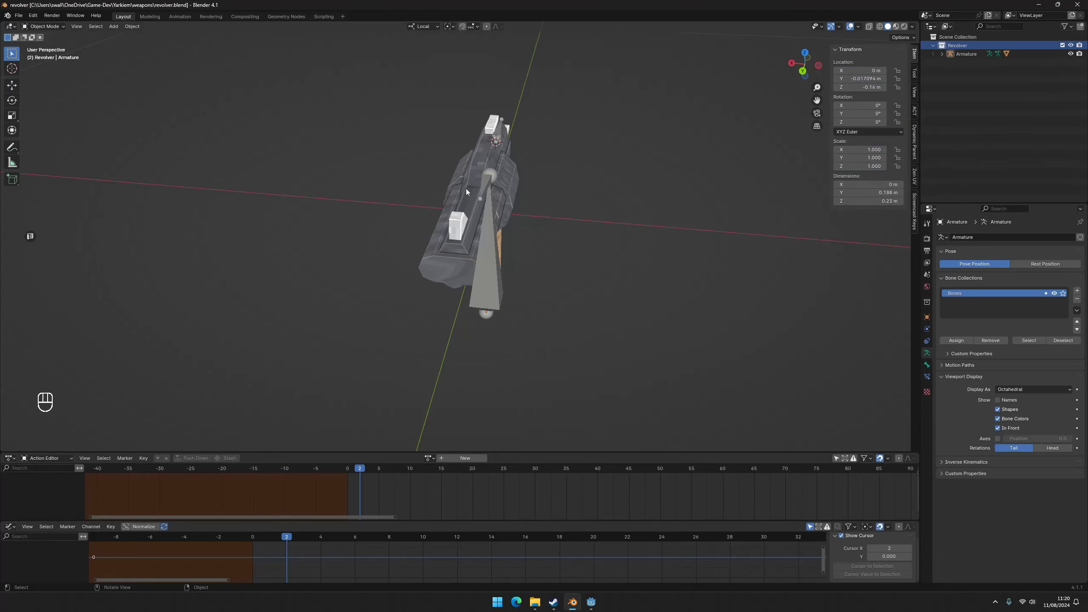
Select everything and scale the revolver armature to 0.650 on the X, Y and Z axes.
key(a)
middle_drag(491, 238, 604, 220)
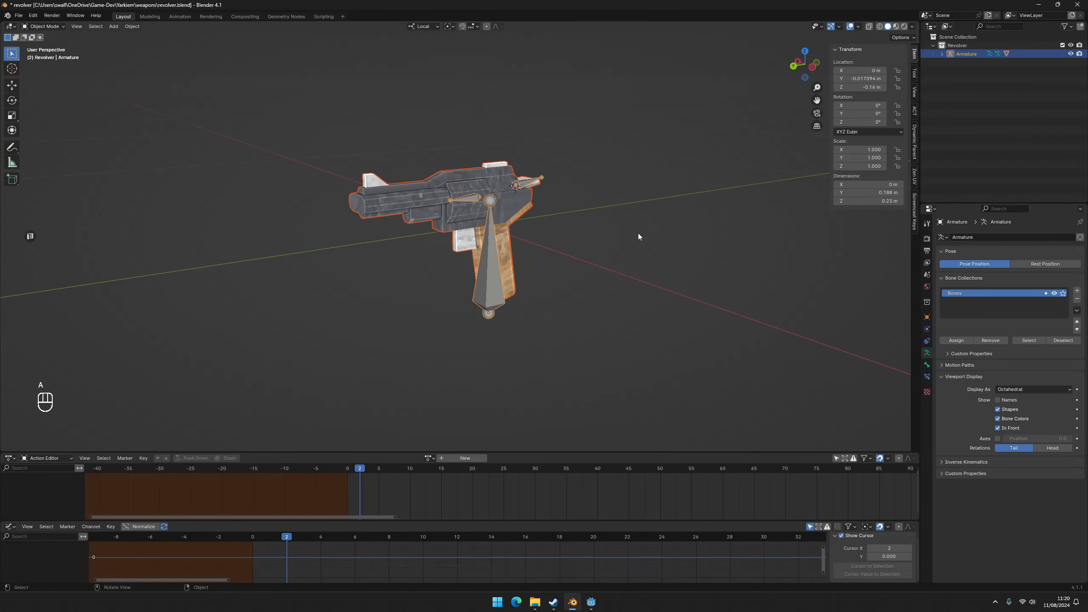
key(s)
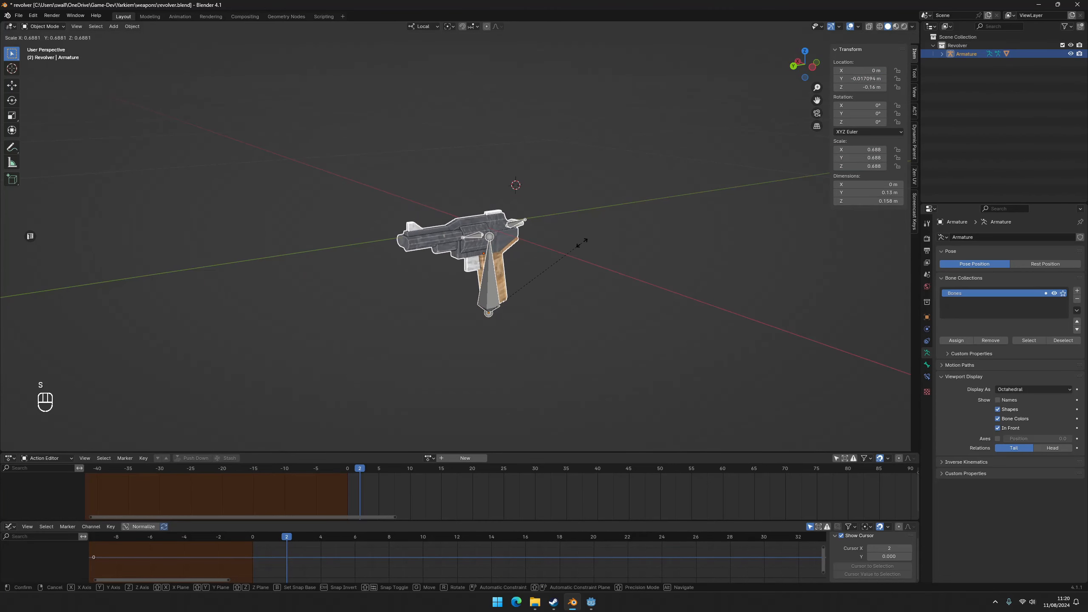
click(582, 243)
click(125, 397)
key(Return)
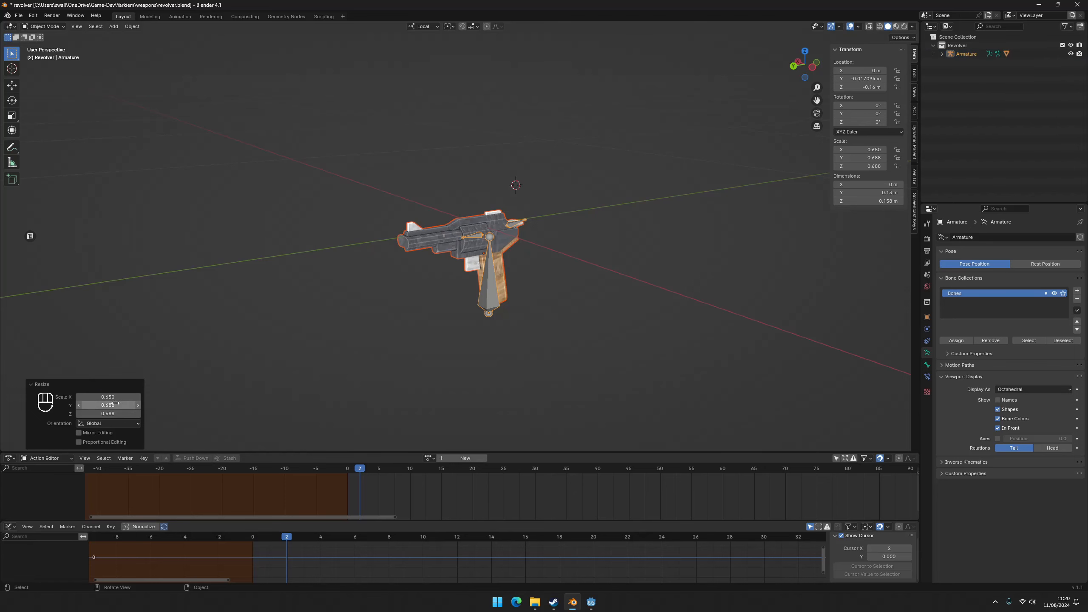
drag(119, 396, 119, 414)
key(Return)
In a side view, move the revolver armature with snapping to Y 0 m and Z -0.1 m.
key(ctrl+KP_3)
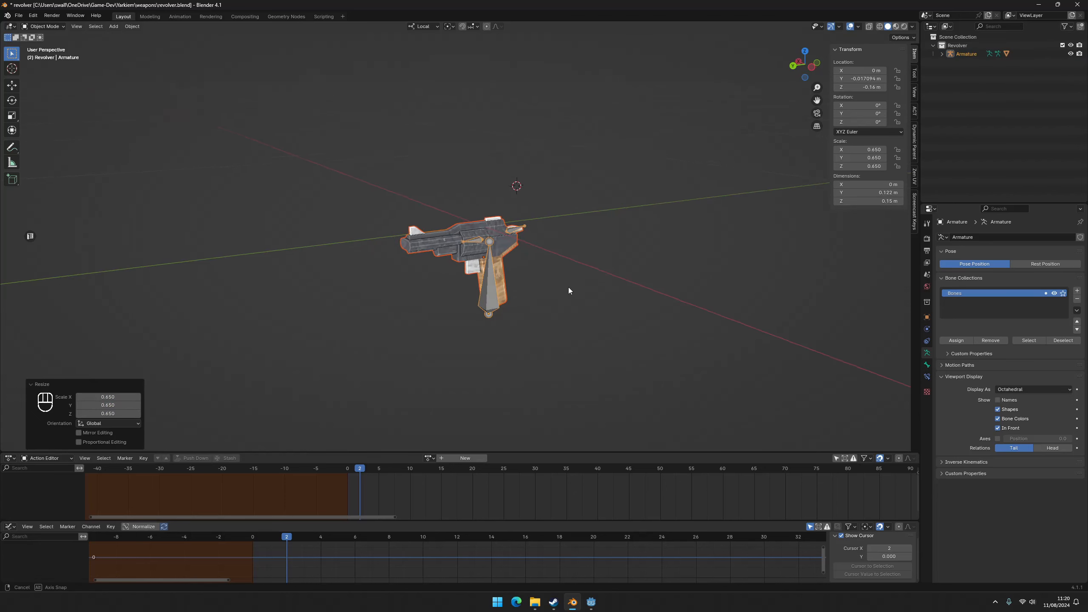
scroll(581, 309, up, 2)
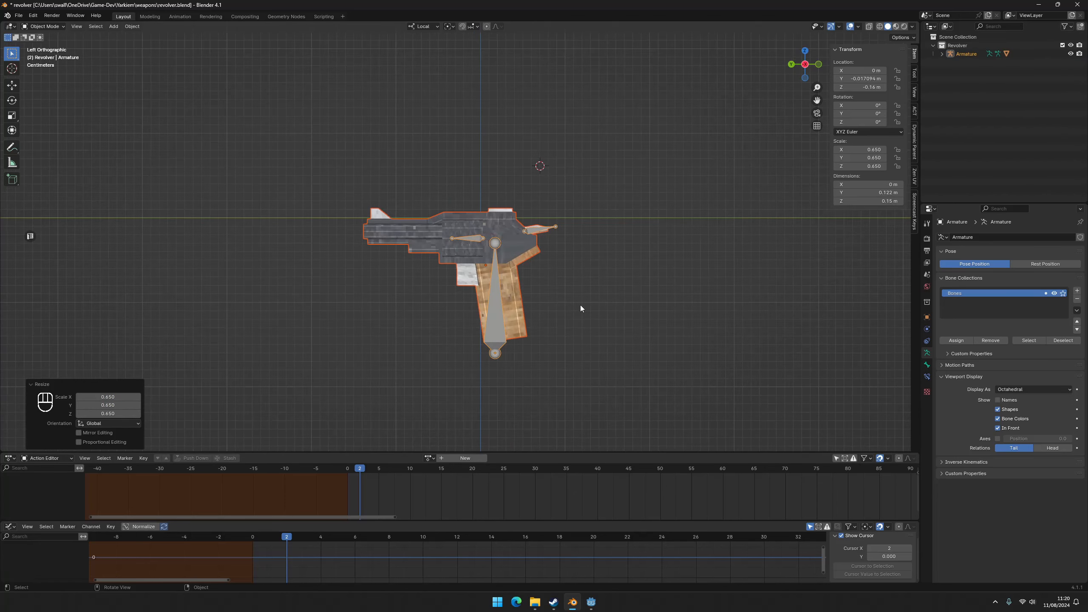
key(g)
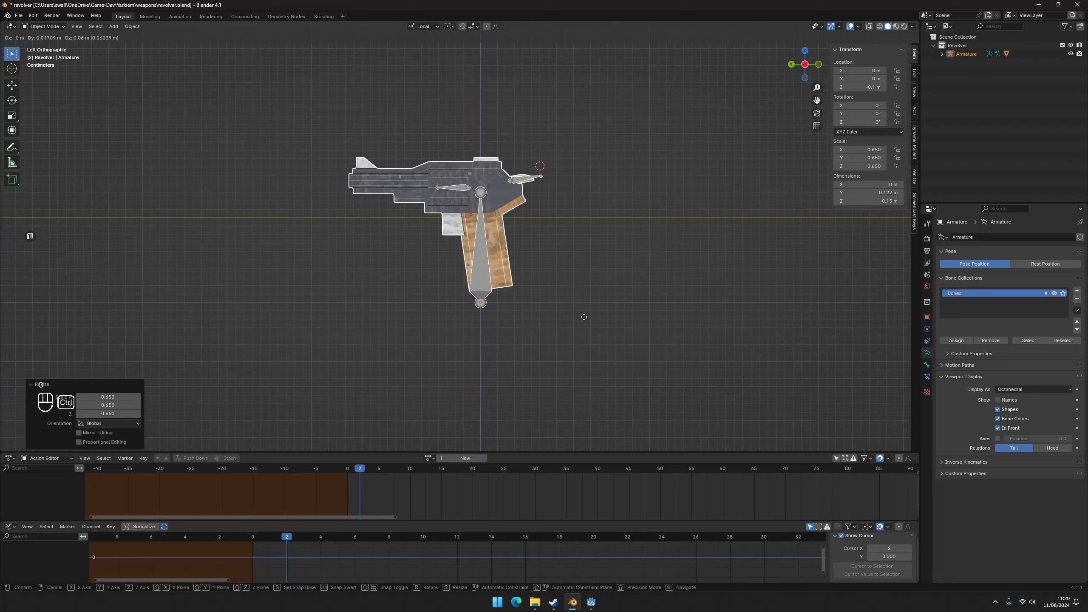
click(586, 318)
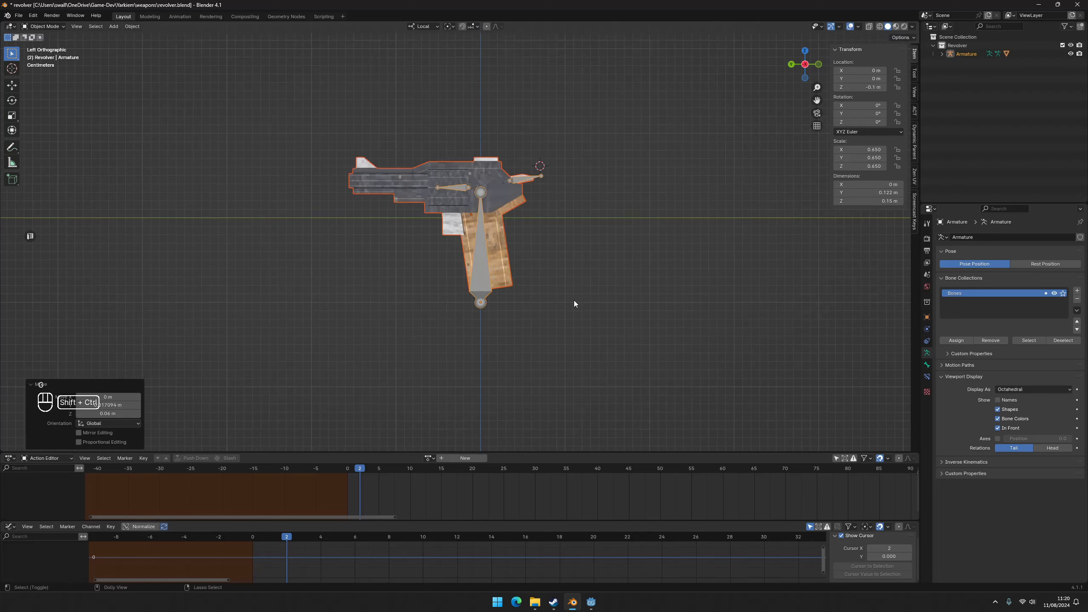
Apply the revolver armature's location and then its scale.
key(ctrl+a)
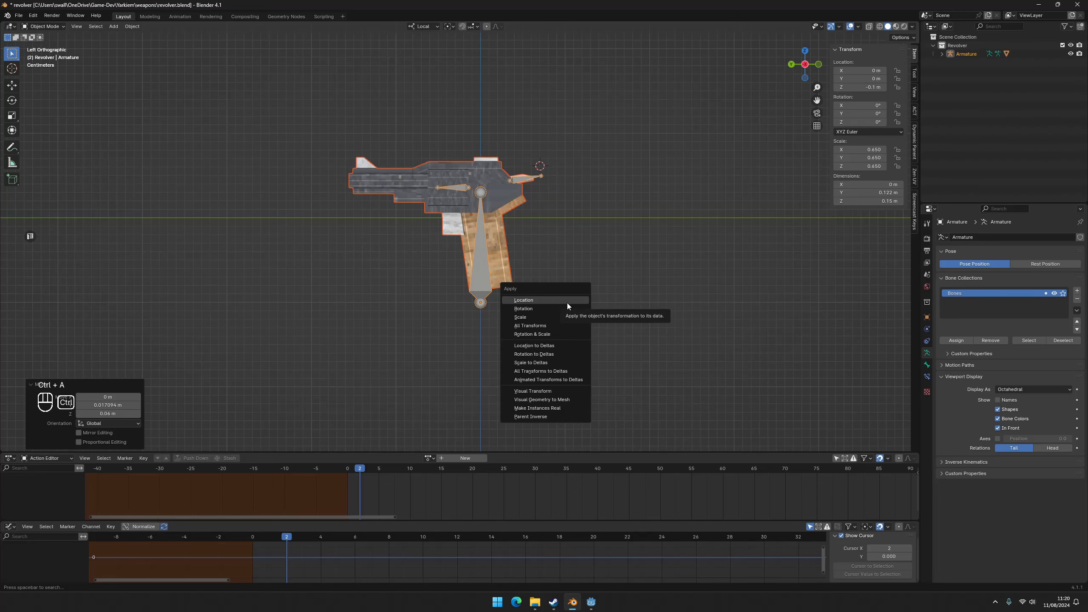
click(568, 302)
key(ctrl+a)
click(566, 320)
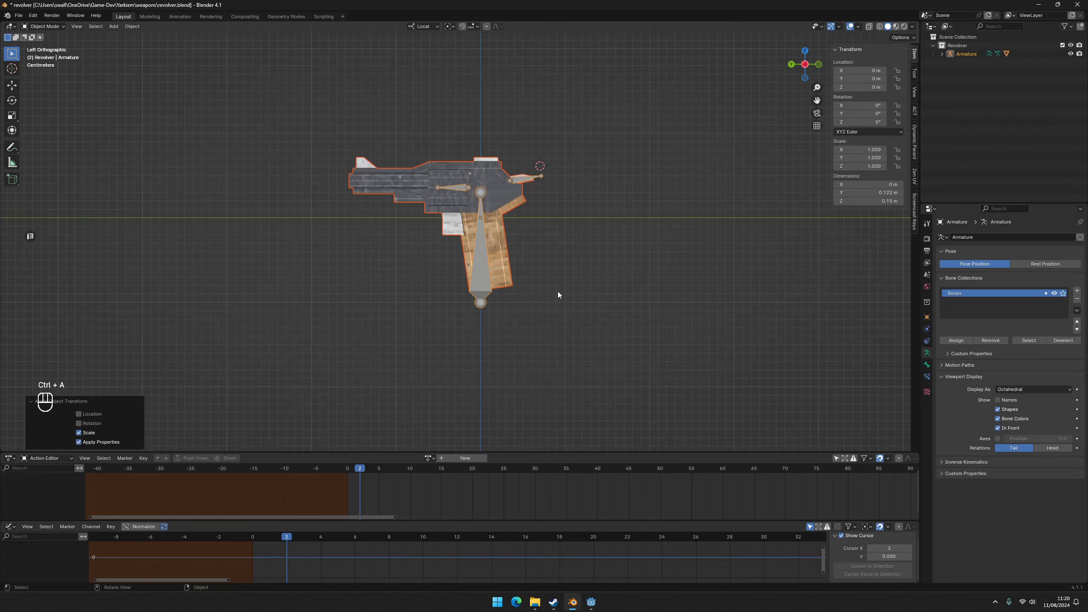
middle_drag(557, 292, 505, 274)
Save revolver.blend and reopen the recent file playerarms-revolver.blend.
click(18, 15)
click(57, 51)
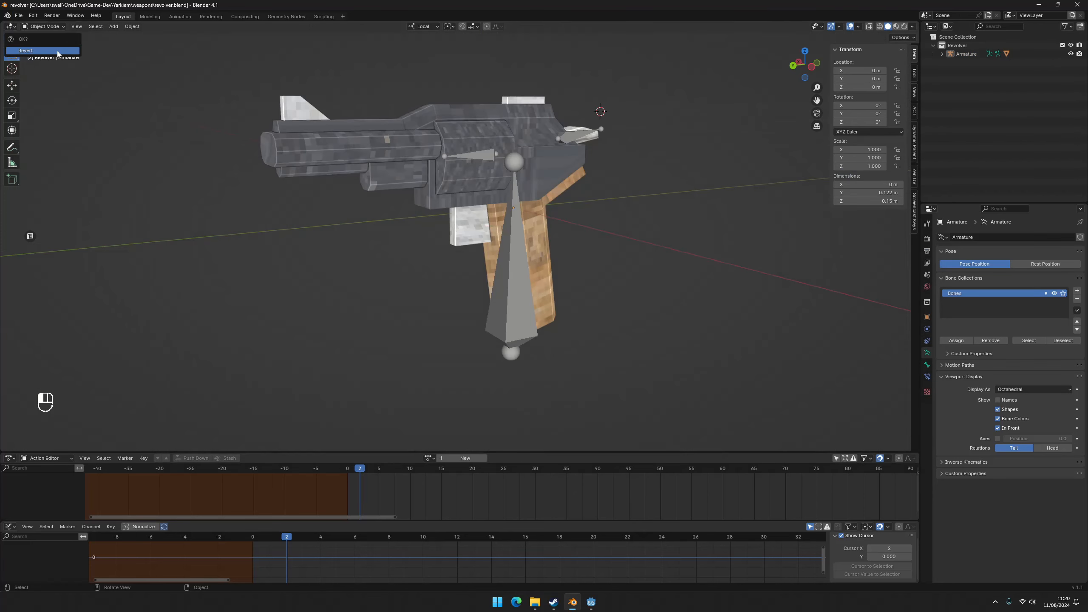
click(19, 14)
mouse_move(40, 42)
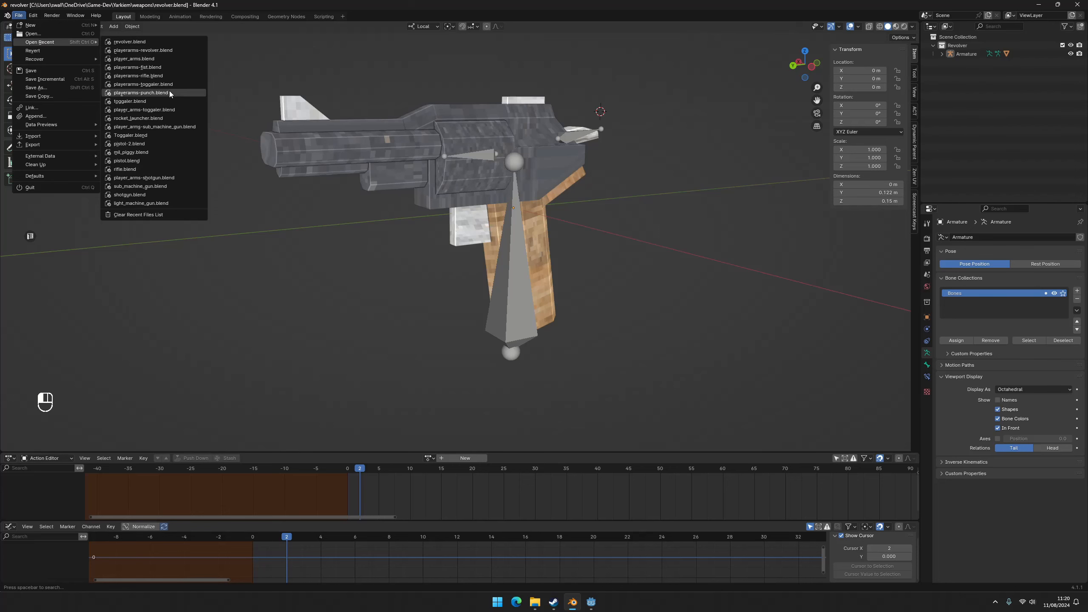
click(145, 51)
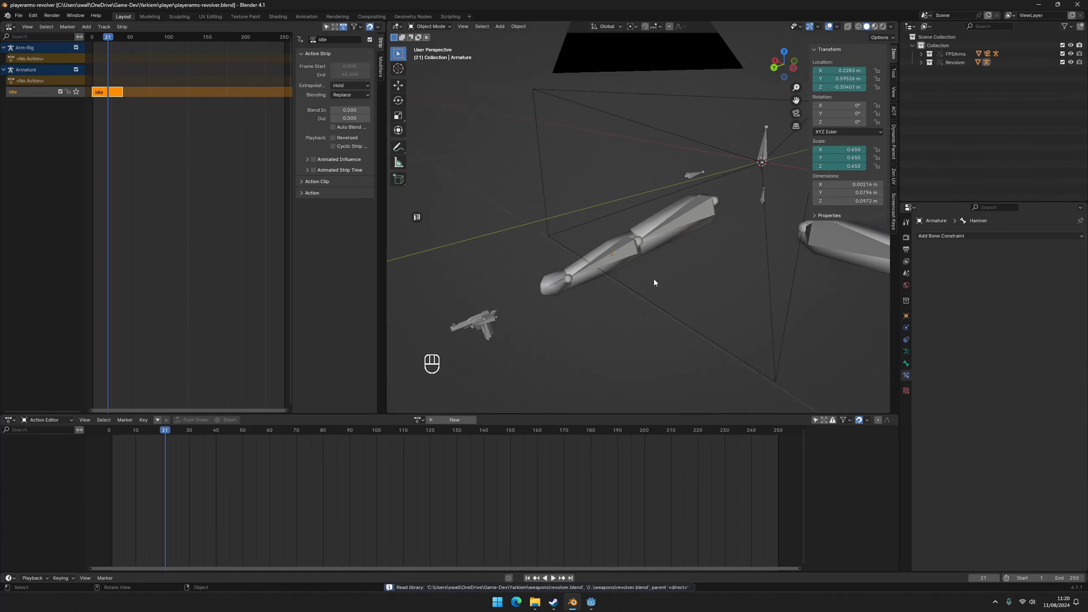
Select the linked revolver's armature and set its X, Y and Z location to 0 m.
click(508, 307)
middle_drag(508, 308, 651, 281)
click(551, 293)
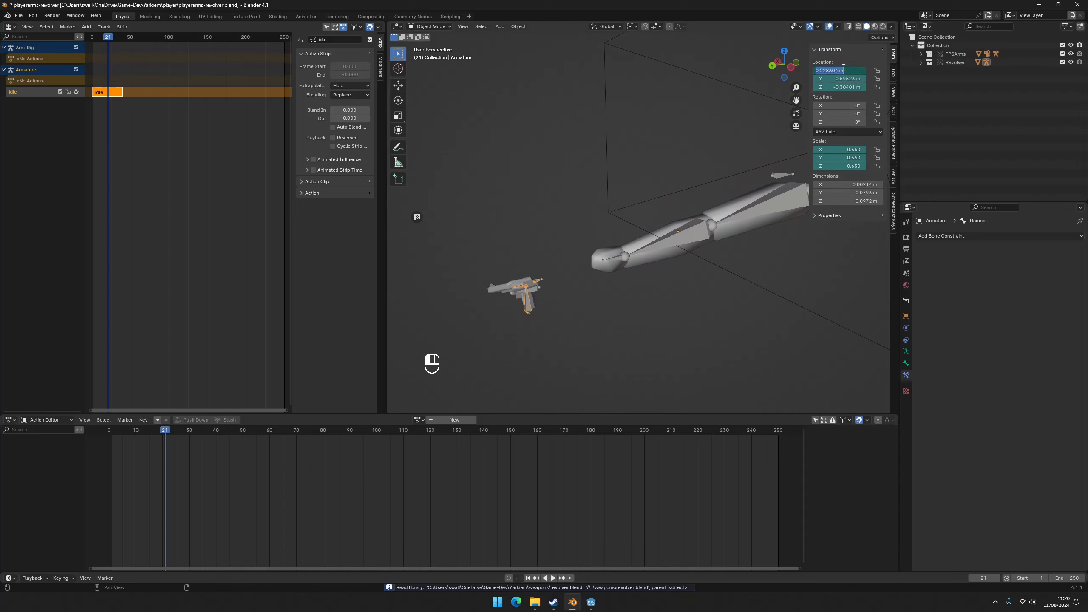
text(0)
key(Return)
key(Return)
click(847, 73)
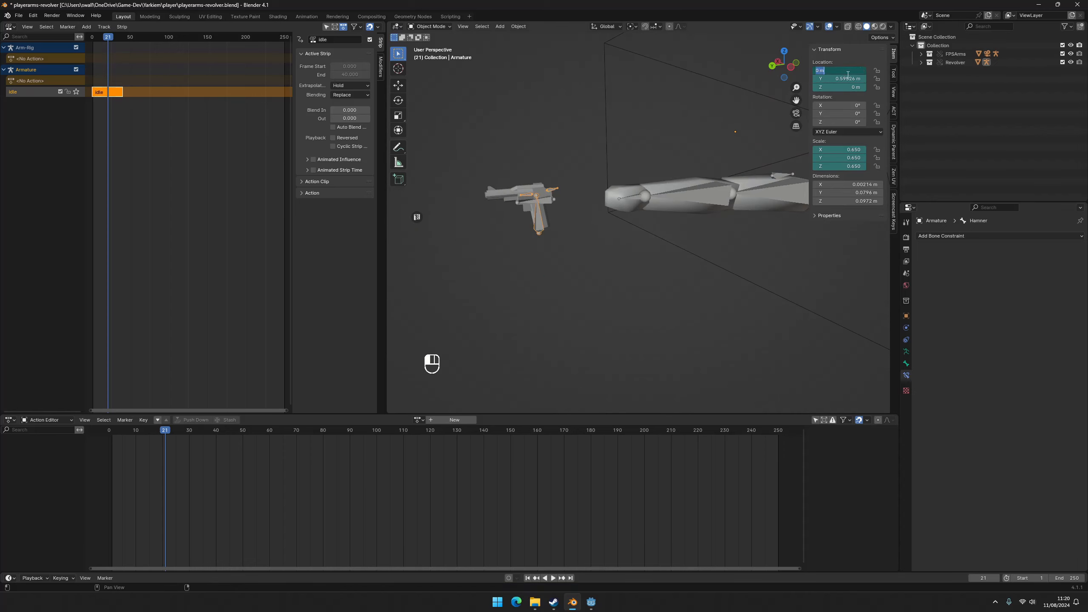
text(0)
key(Return)
click(847, 79)
text(0)
key(Return)
Set the revolver armature's X, Y and Z scale to 1.
click(850, 150)
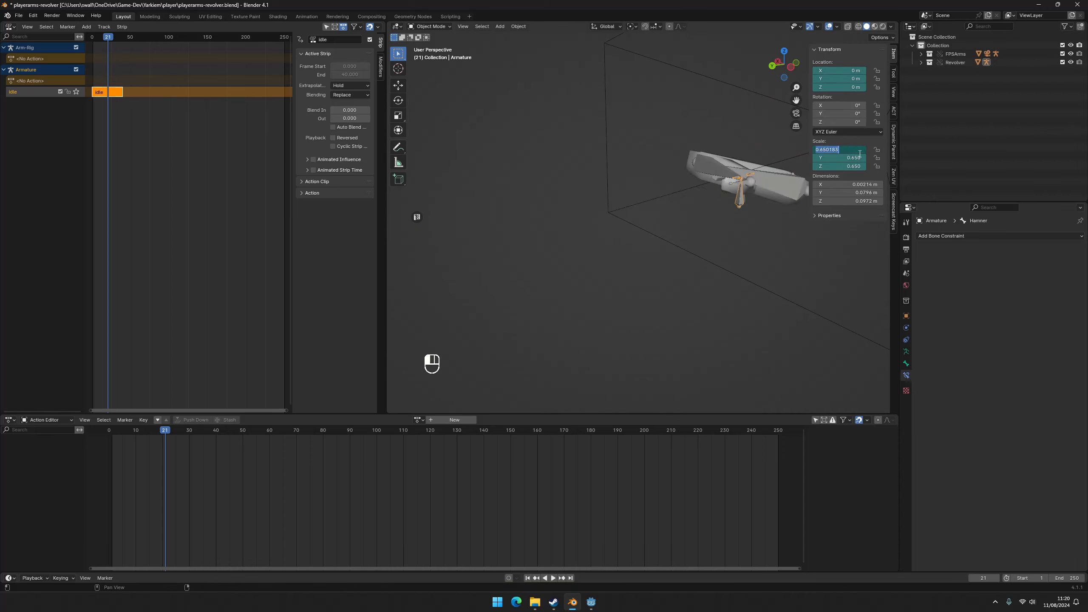
text(0)
key(Return)
click(860, 149)
text(1)
key(Return)
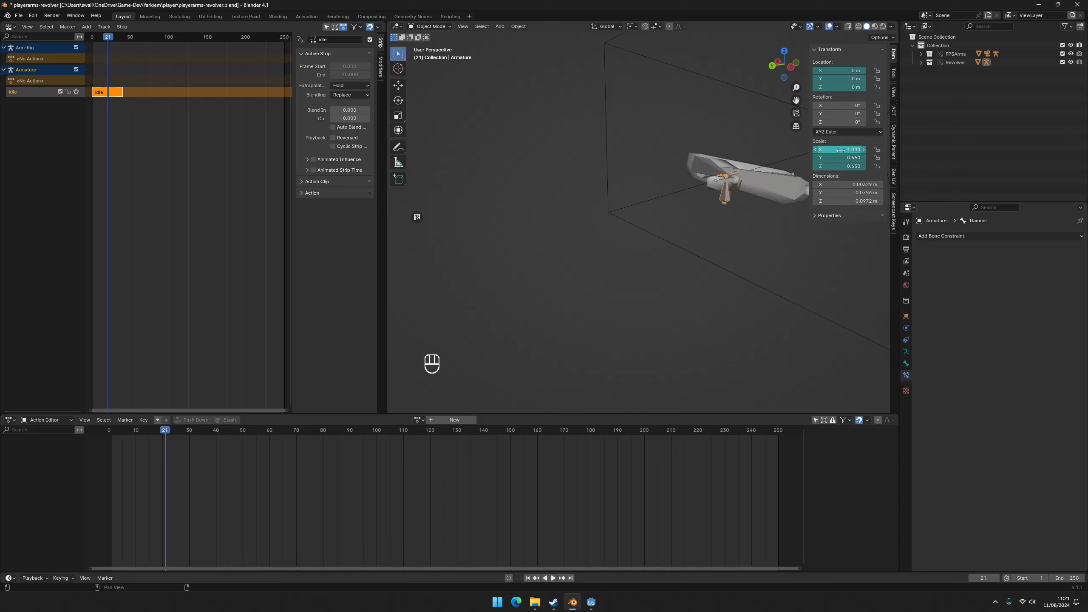
click(851, 158)
text(1)
key(Return)
click(850, 166)
text(1.0)
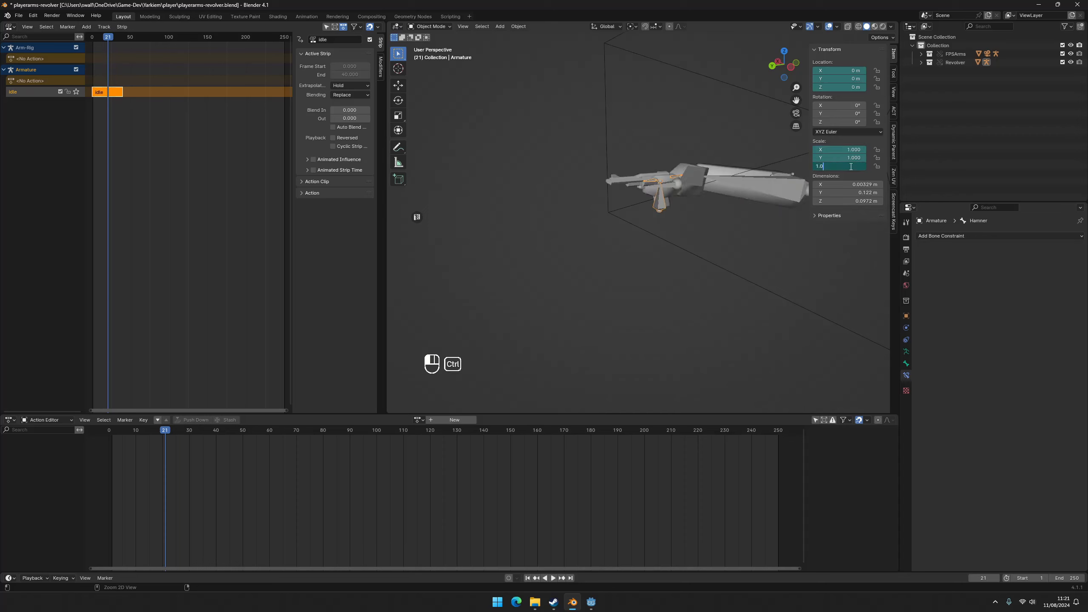
key(Return)
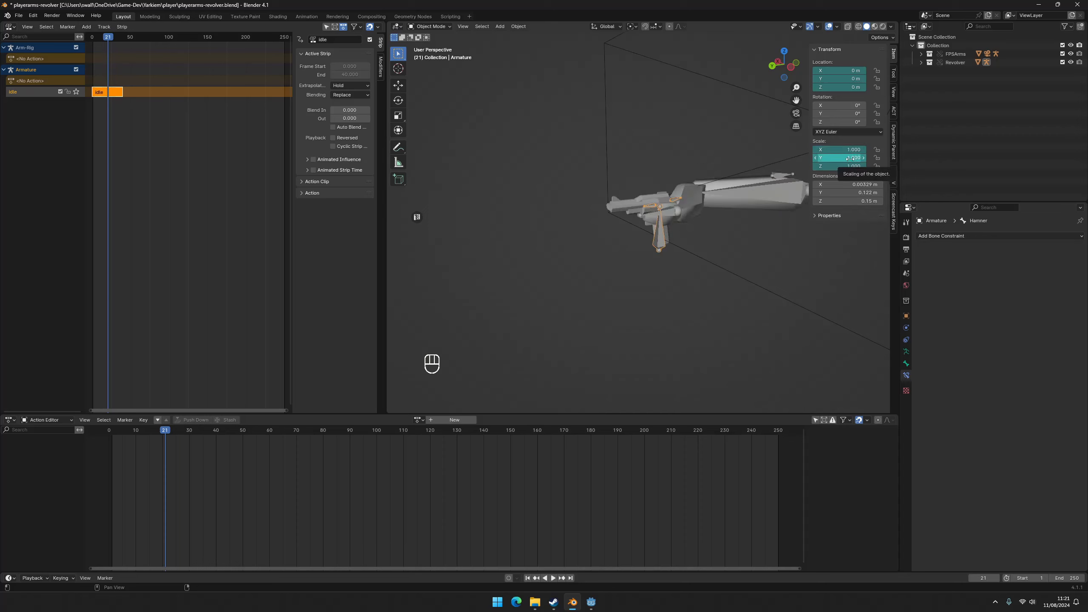
Widen the 3D viewport by narrowing the NLA editor and the properties area, keeping both arms and the revolver in view.
middle_drag(750, 206, 560, 259)
click(793, 64)
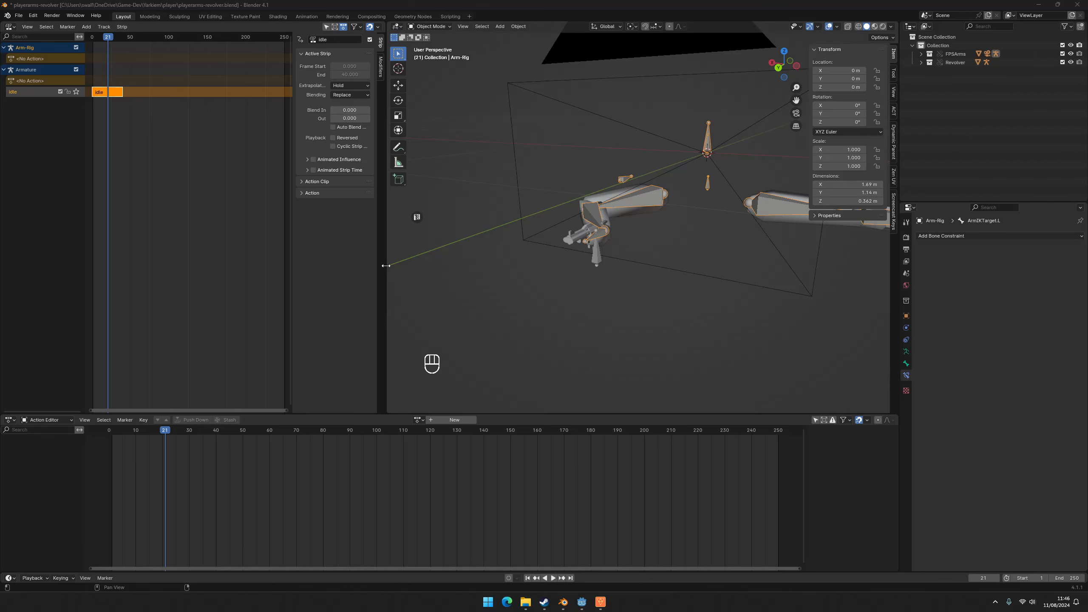
click(318, 264)
drag(386, 258, 275, 258)
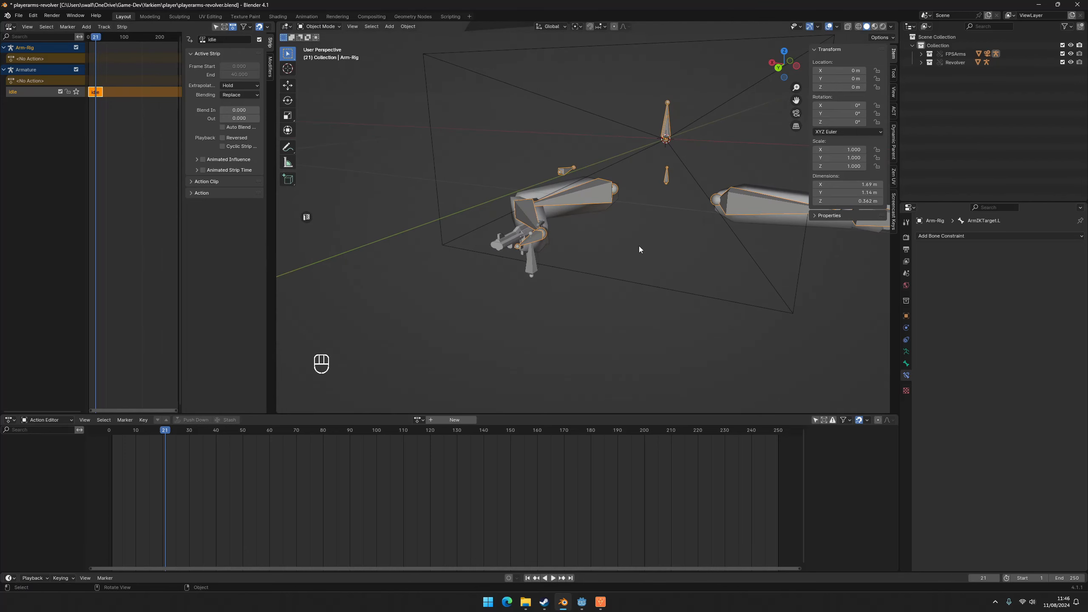
drag(899, 254, 969, 256)
scroll(684, 252, down, 2)
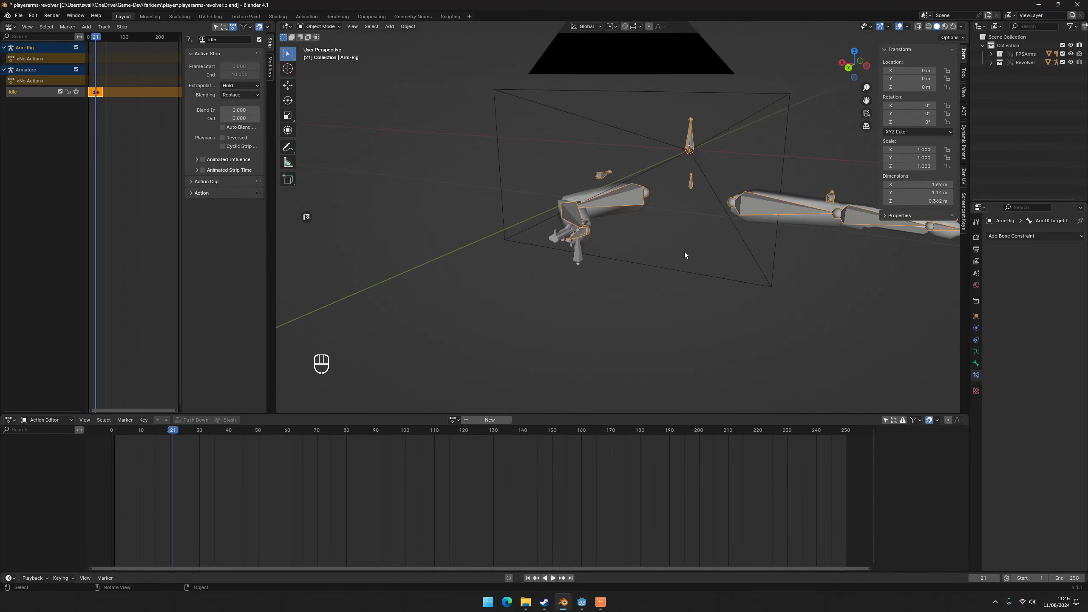
Put the arm rig in Pose Mode and create a new action named arm-idle with a fake user.
middle_drag(685, 252, 688, 242)
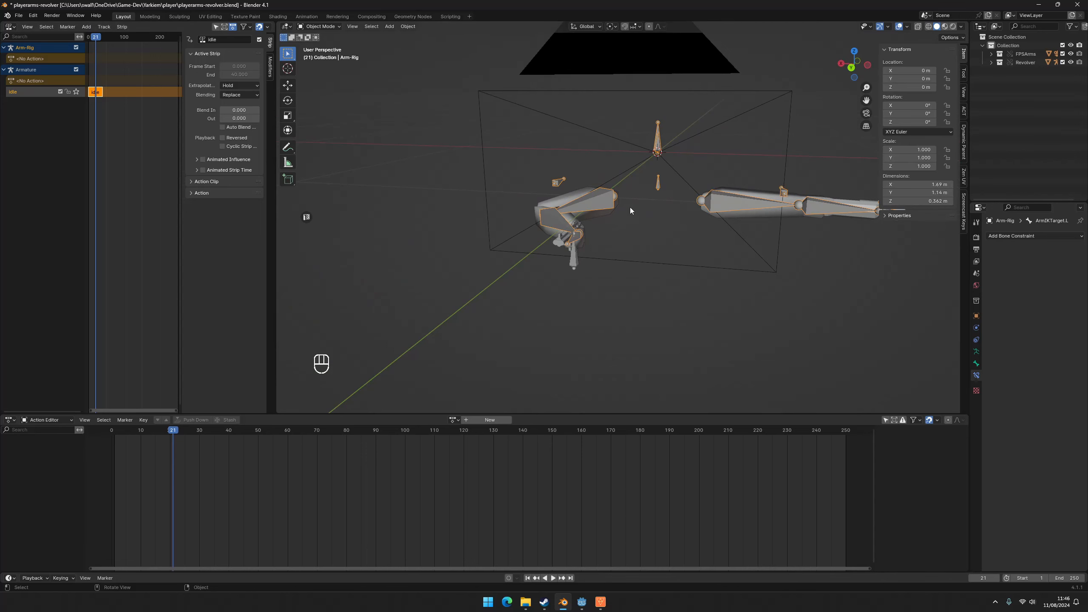
click(319, 27)
click(319, 56)
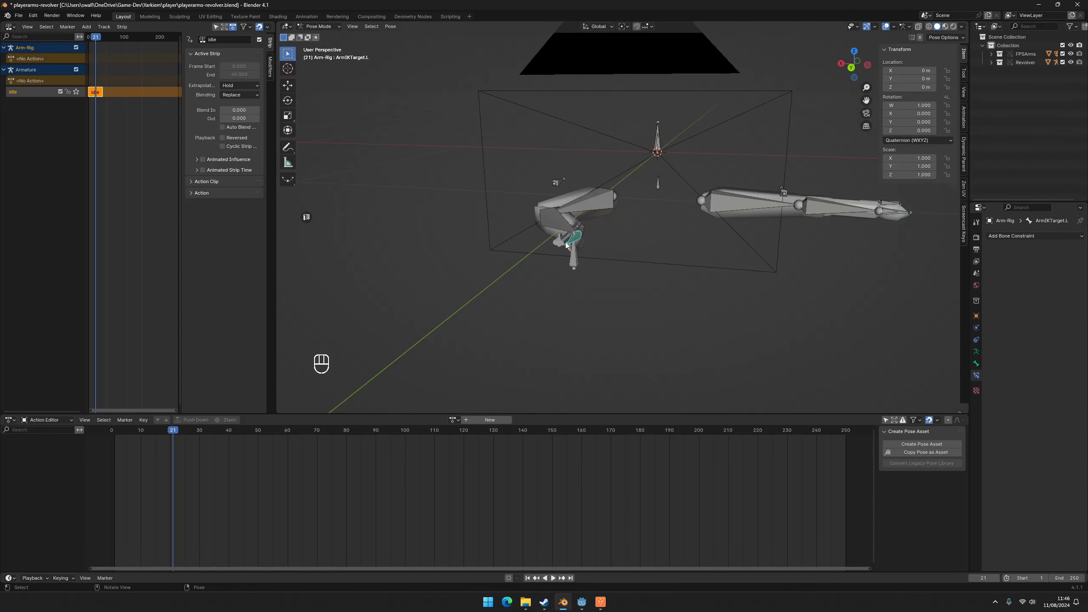
click(452, 420)
click(486, 420)
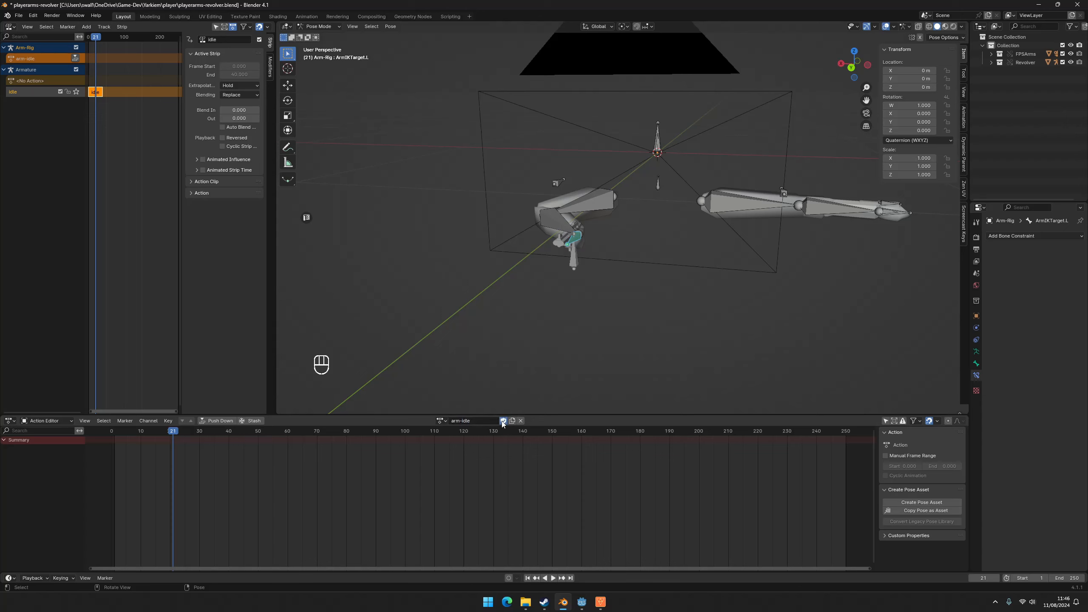
click(78, 59)
Select all bones of the arm rig and go to frame 0 in the arm-idle action.
click(598, 206)
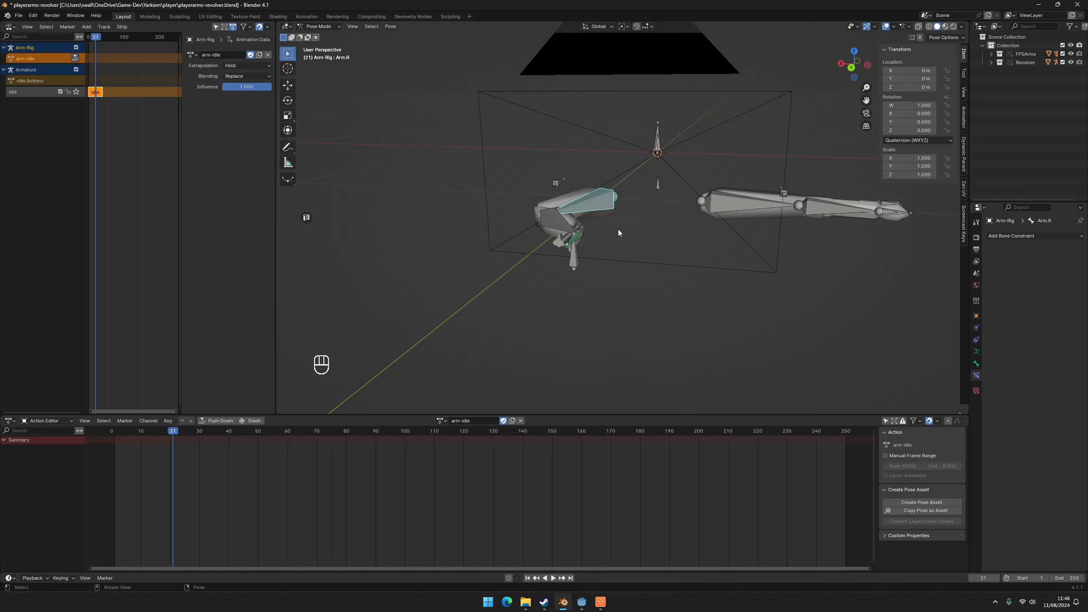
key(Tab)
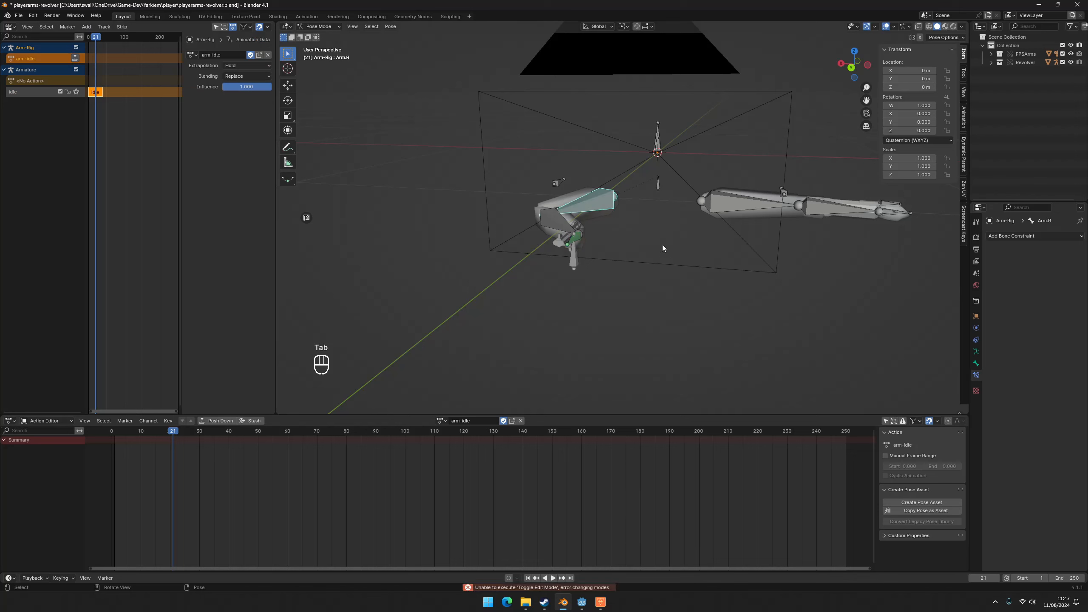
key(a)
drag(175, 437, 112, 438)
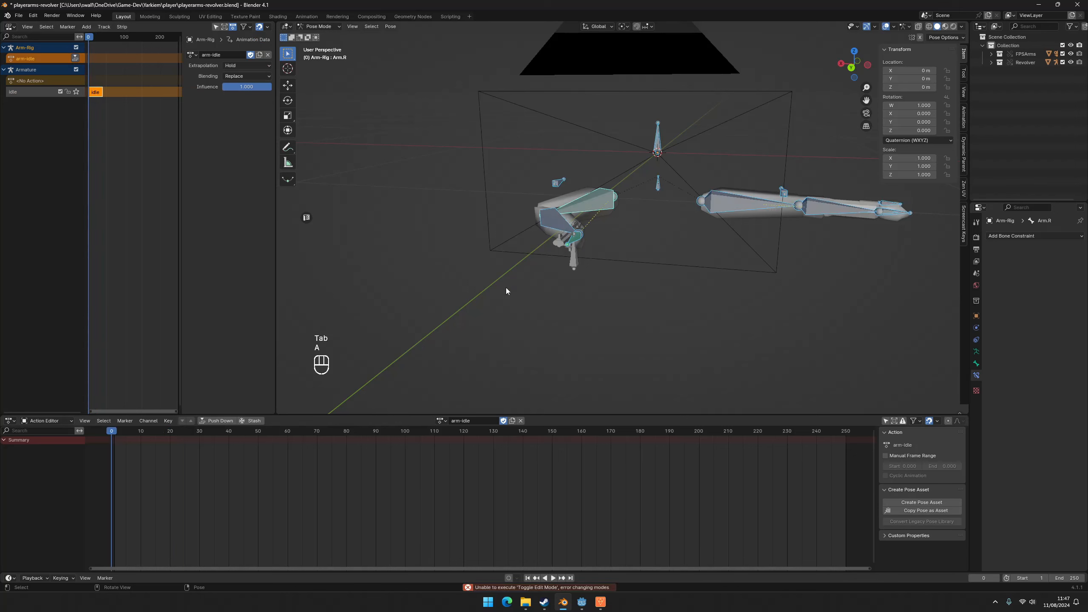
Insert Location & Rotation keyframes at frame 0 for both arms' IK targets, upper arm bones and IK hints.
middle_drag(506, 291, 666, 296)
click(611, 300)
shift+middle_drag(607, 313, 622, 347)
shift+click(611, 90)
shift+middle_drag(553, 254, 621, 261)
click(645, 94)
click(645, 95)
key(g)
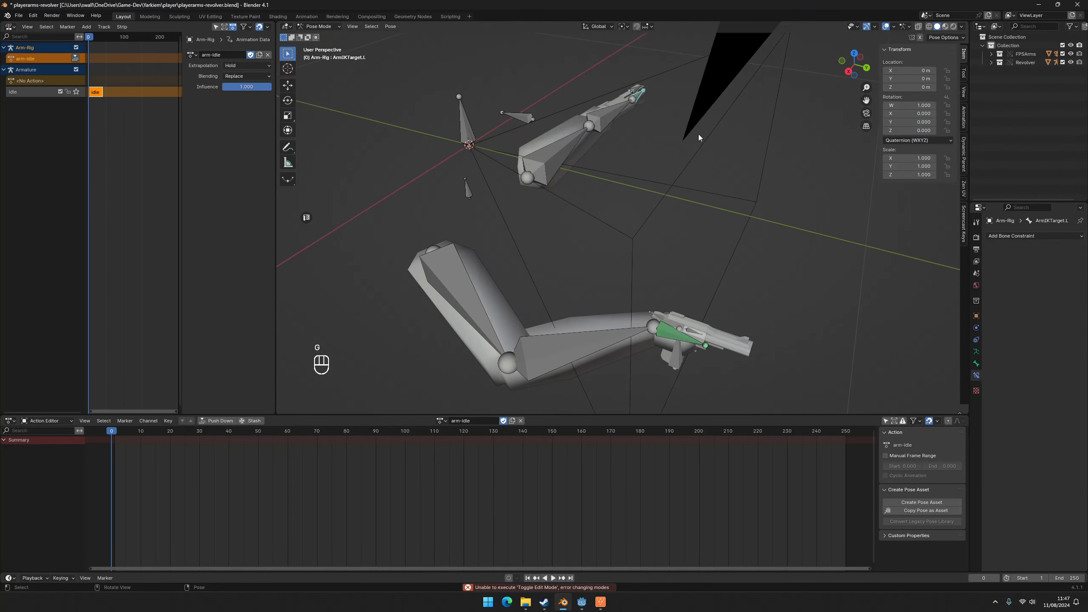
shift+click(692, 347)
shift+click(521, 286)
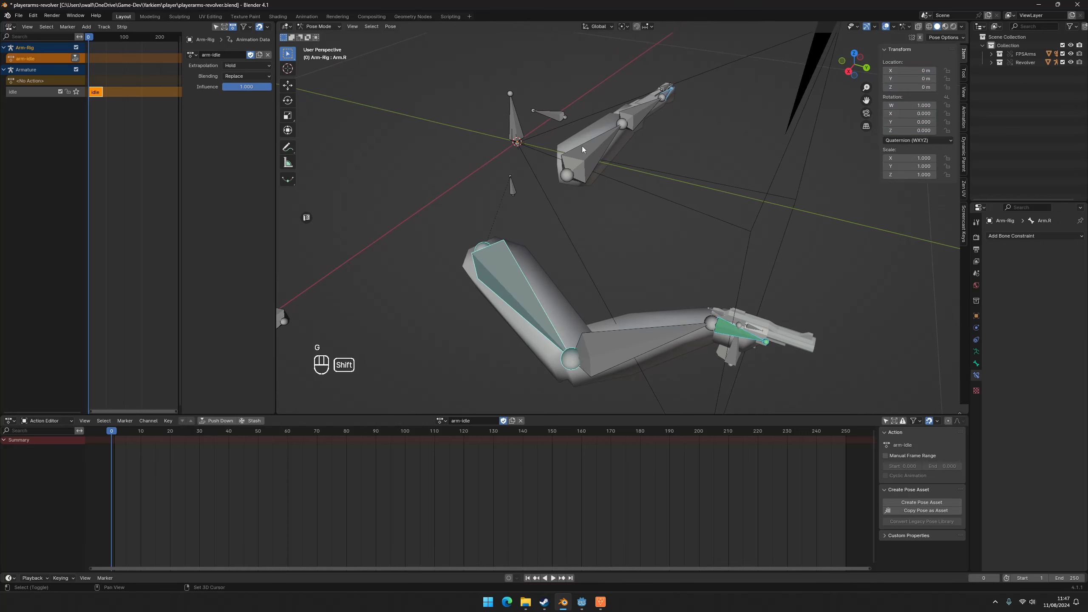
shift+click(583, 148)
shift+click(557, 115)
shift+click(287, 318)
scroll(636, 256, down, 4)
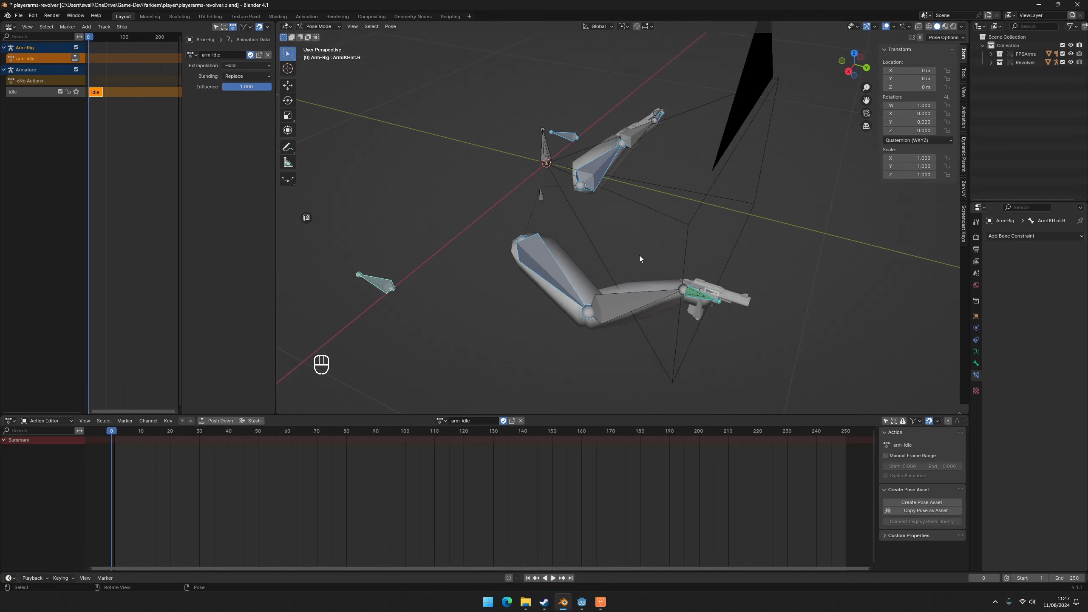
middle_drag(702, 192, 710, 180)
right_click(714, 175)
key(k)
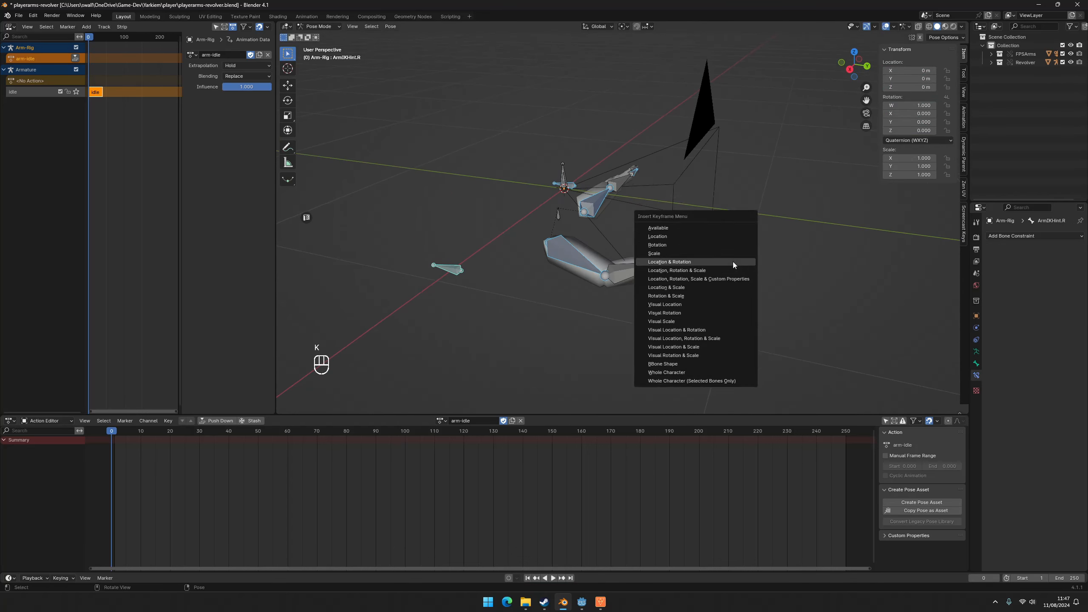
click(733, 262)
Insert Location & Rotation keyframes for the same selected arm bones at frame 40.
drag(113, 432, 229, 432)
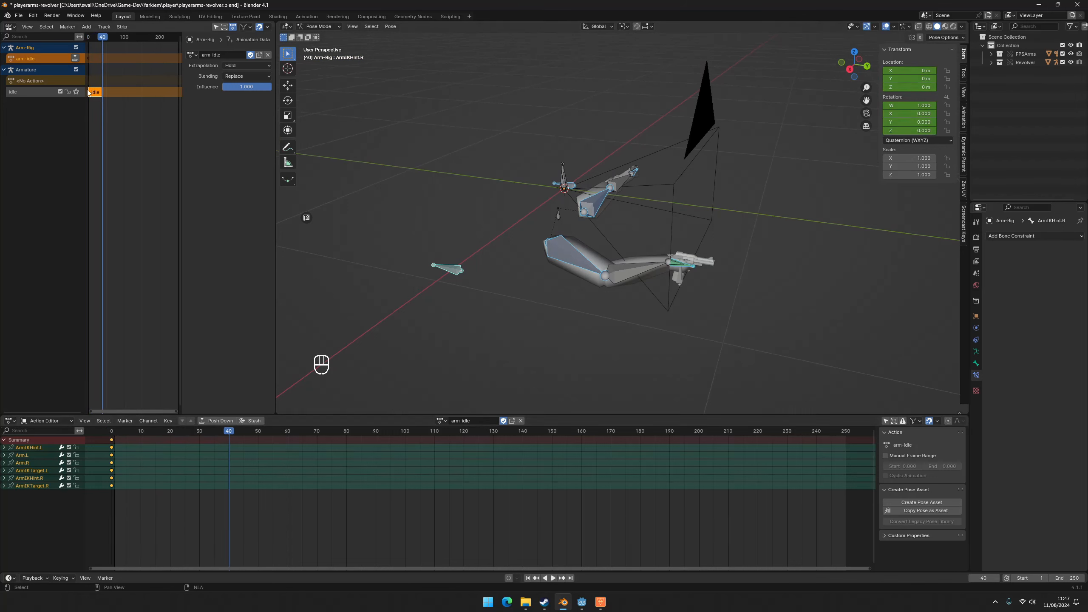
key(k)
click(630, 242)
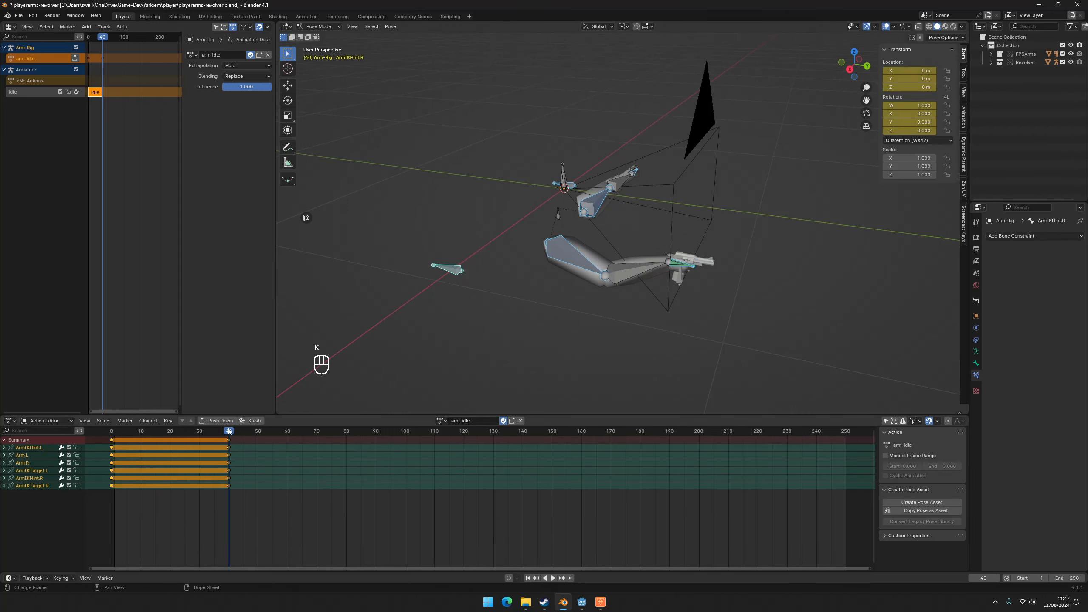
At frame 0, move the right arm's IK hint down and inward to about X 0.23 m, Z -0.44 m, and keyframe its location and rotation.
click(113, 431)
click(452, 269)
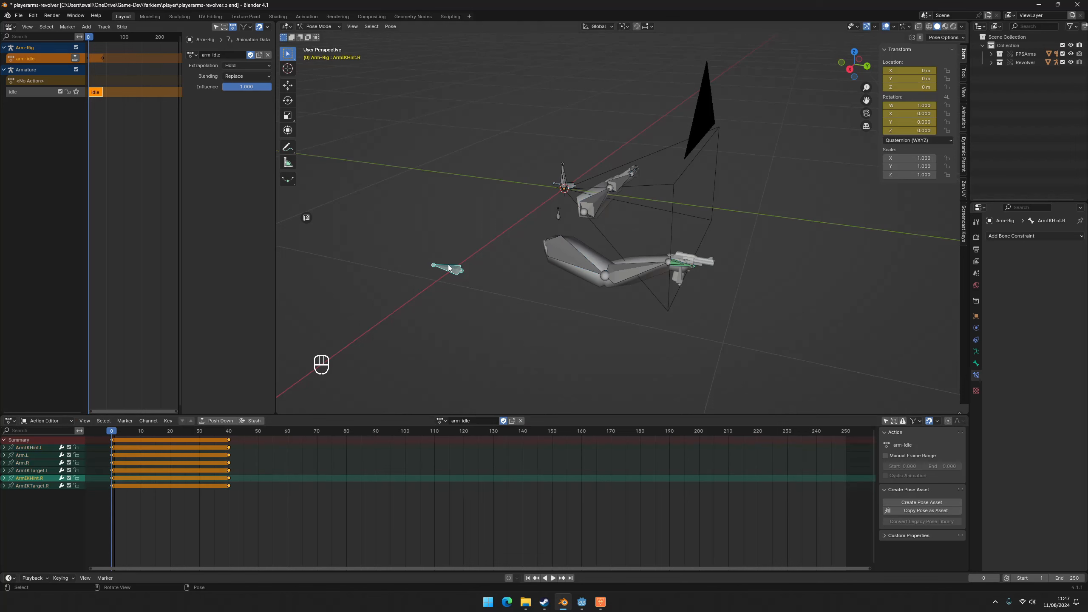
click(840, 63)
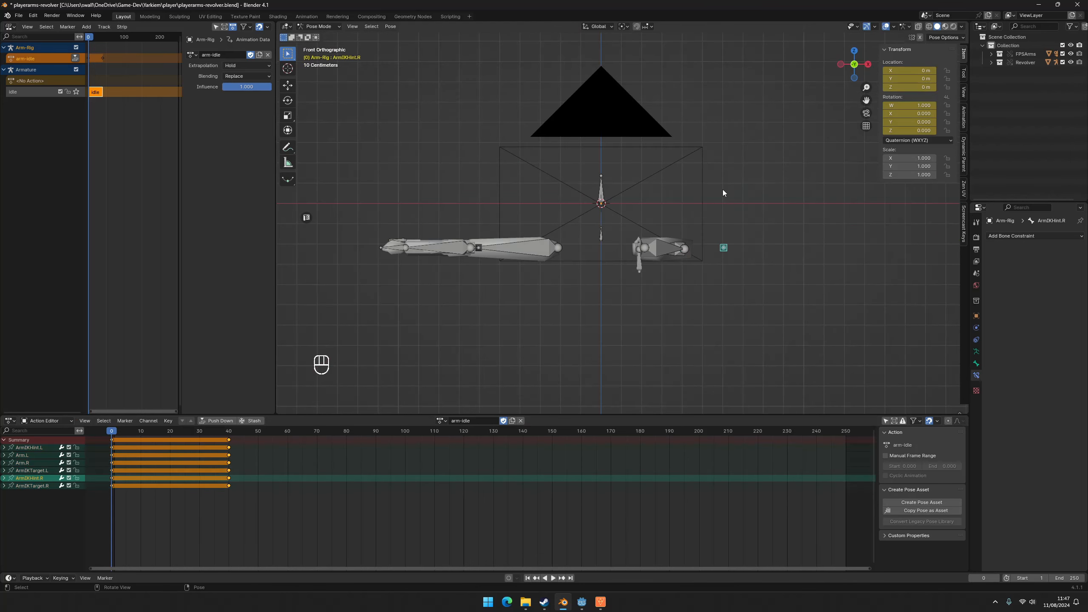
key(g)
click(528, 247)
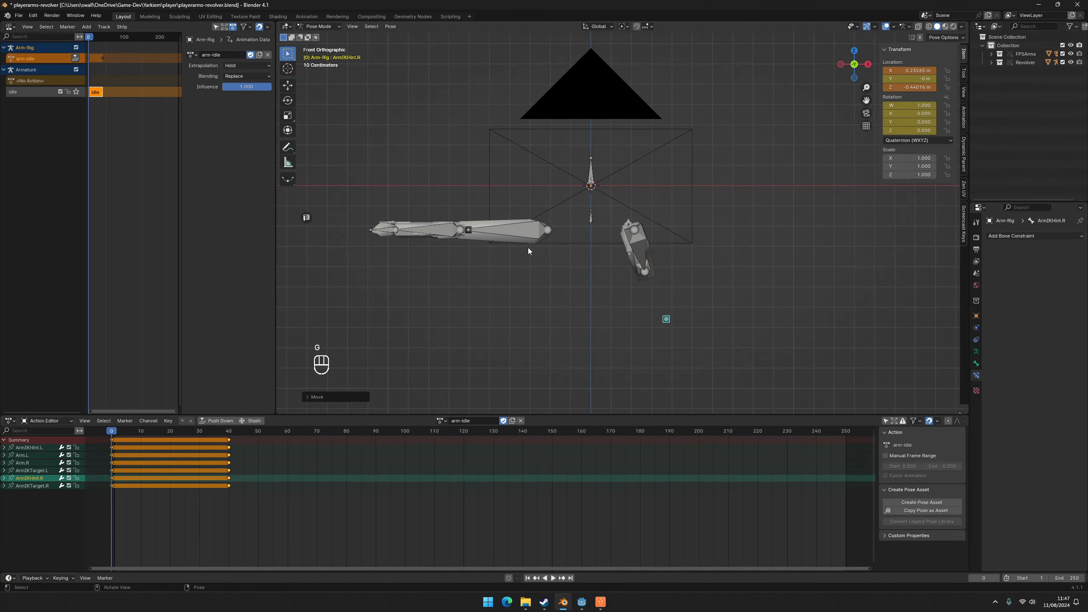
click(379, 233)
click(666, 319)
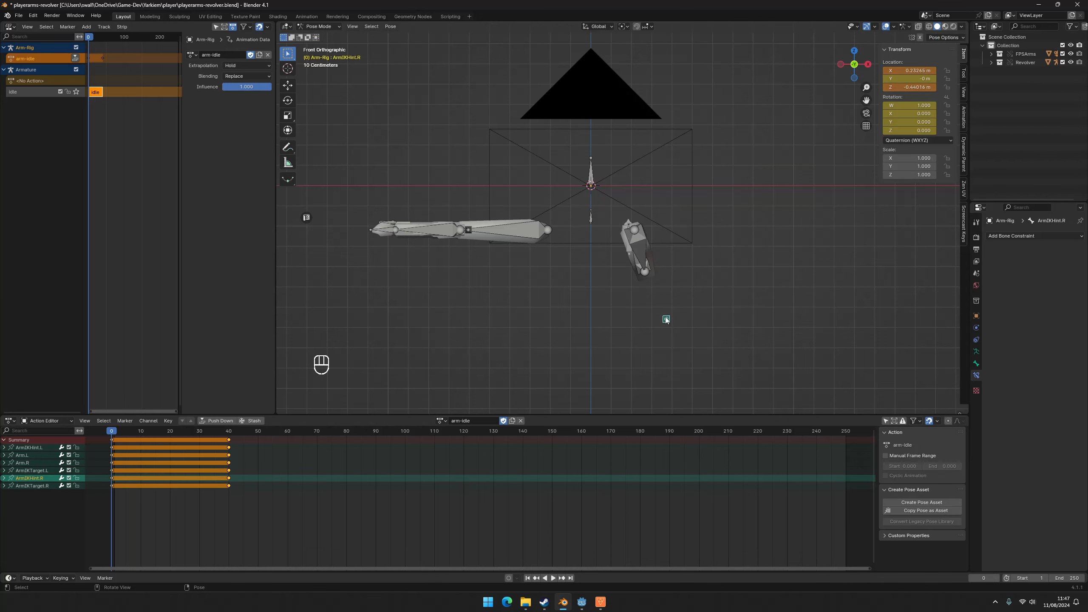
key(l)
key(k)
click(664, 316)
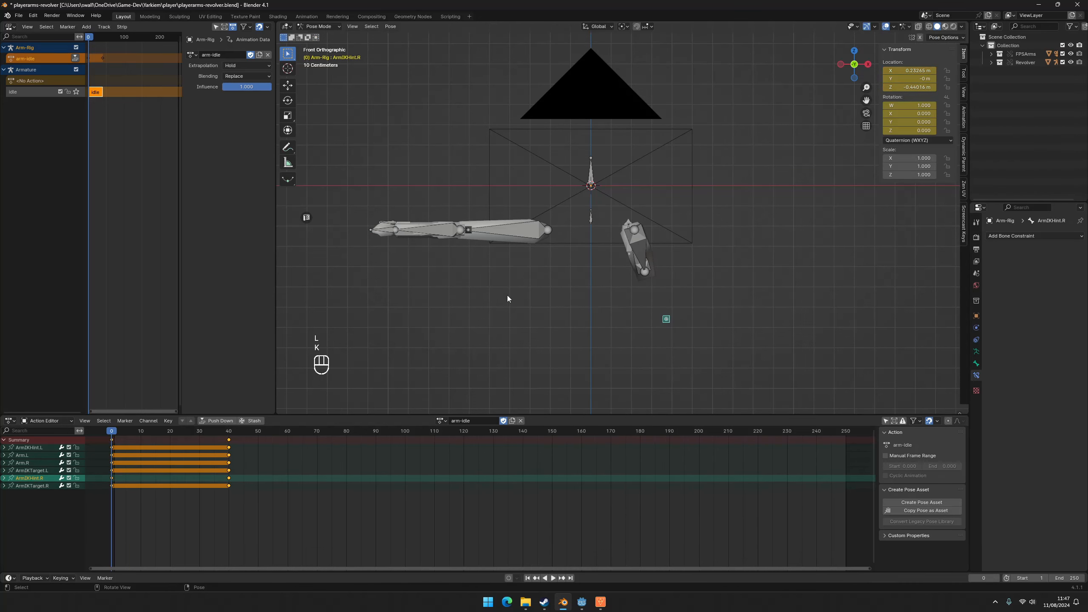
Lower the left arm's IK target to about Y -0.69 m, Z -0.74 m at frame 0 and keyframe its location and rotation.
click(370, 233)
key(g)
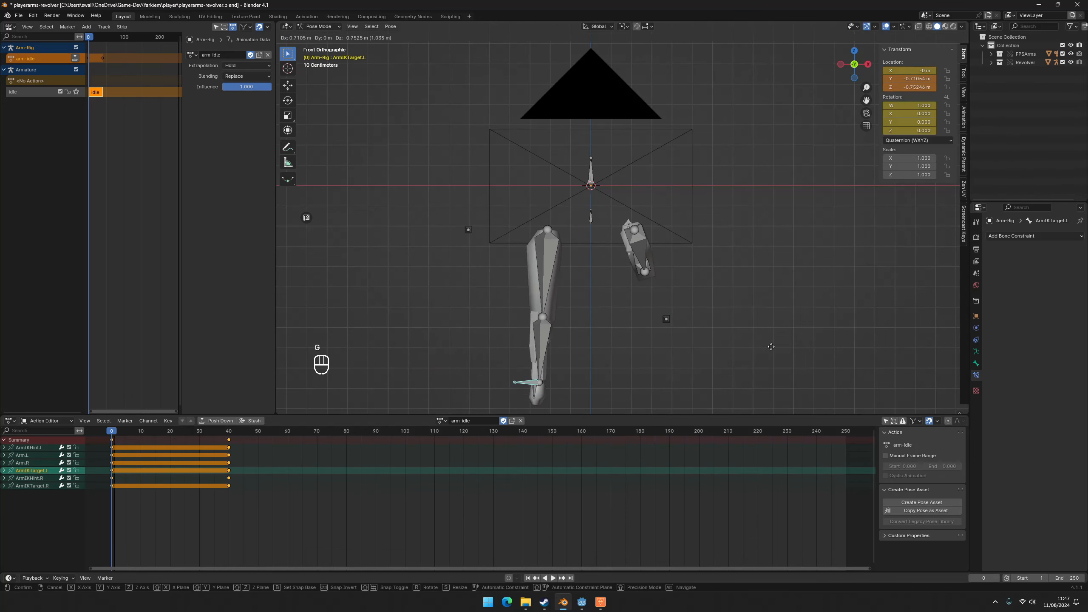
click(767, 342)
middle_drag(685, 316, 707, 240)
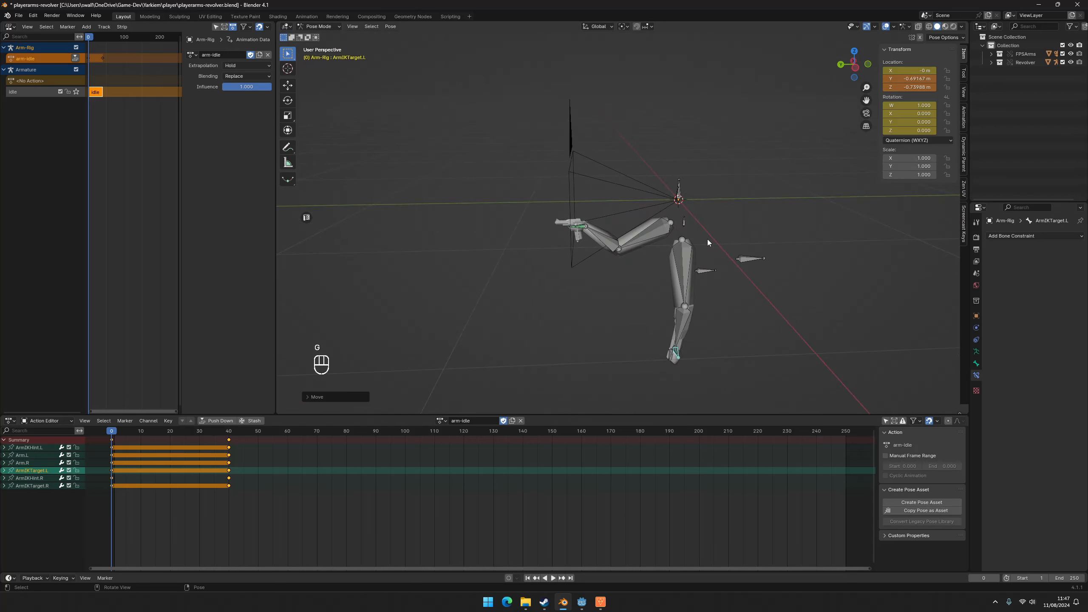
key(k)
click(708, 239)
Play the arm-idle action past frame 40 to check the arm motion and return to frame 0.
click(758, 263)
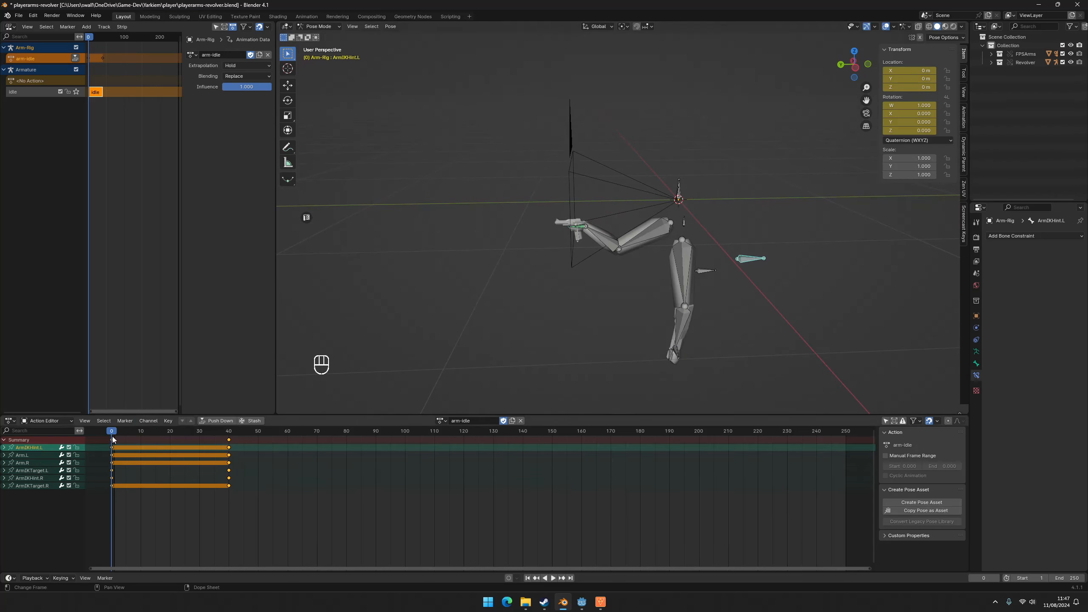
key(space)
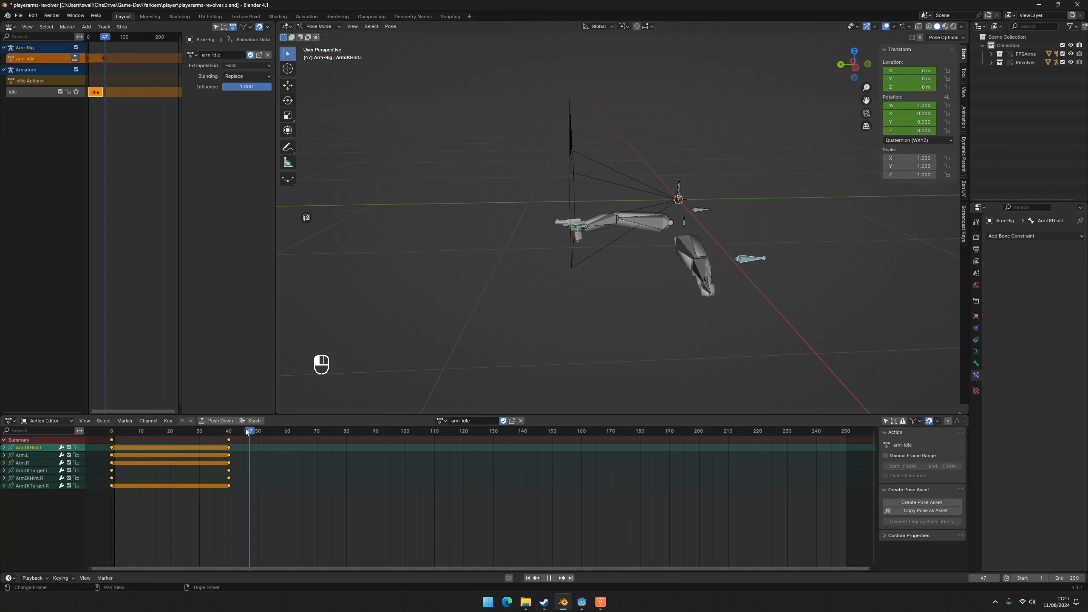
drag(246, 431, 111, 433)
Copy all keyframes at frame 0 and paste them over the ones at frame 40.
drag(137, 507, 111, 433)
key(ctrl+c)
click(229, 439)
key(ctrl+v)
Play back the arm-idle animation to check the held pose and push the action down to an NLA strip.
key(shift+space)
middle_drag(555, 285, 714, 260)
scroll(664, 263, up, 2)
scroll(586, 277, up, 3)
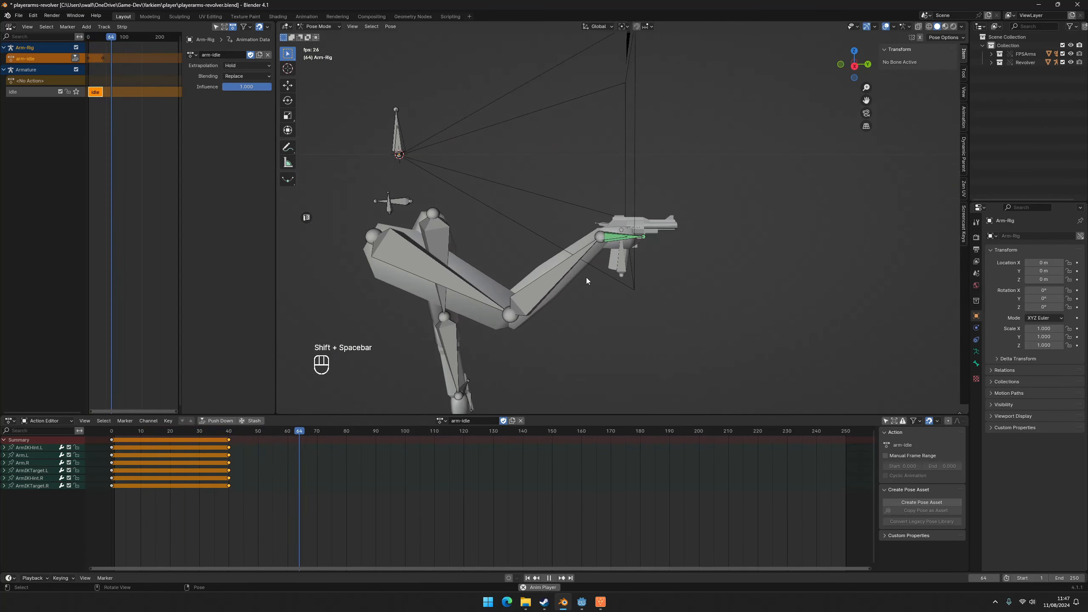
key(shift+space)
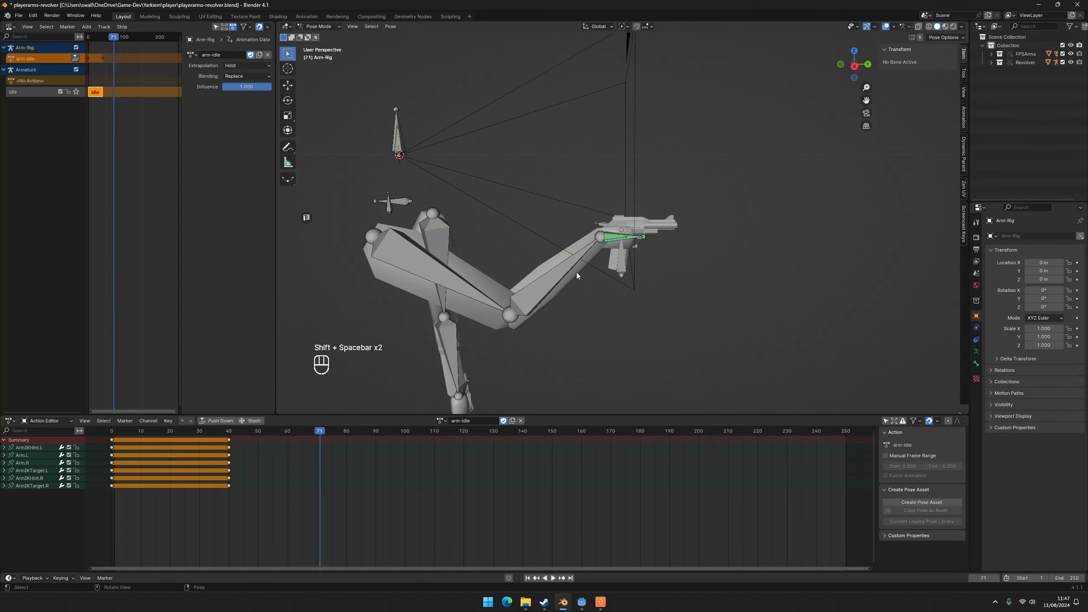
click(75, 59)
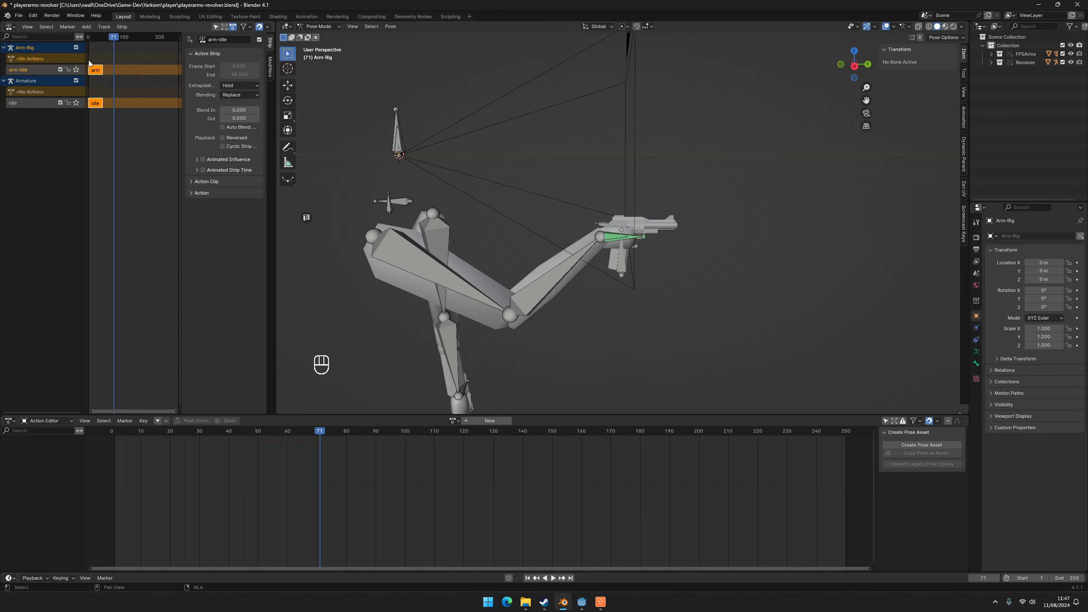
shift+middle_drag(565, 233, 576, 209)
click(650, 214)
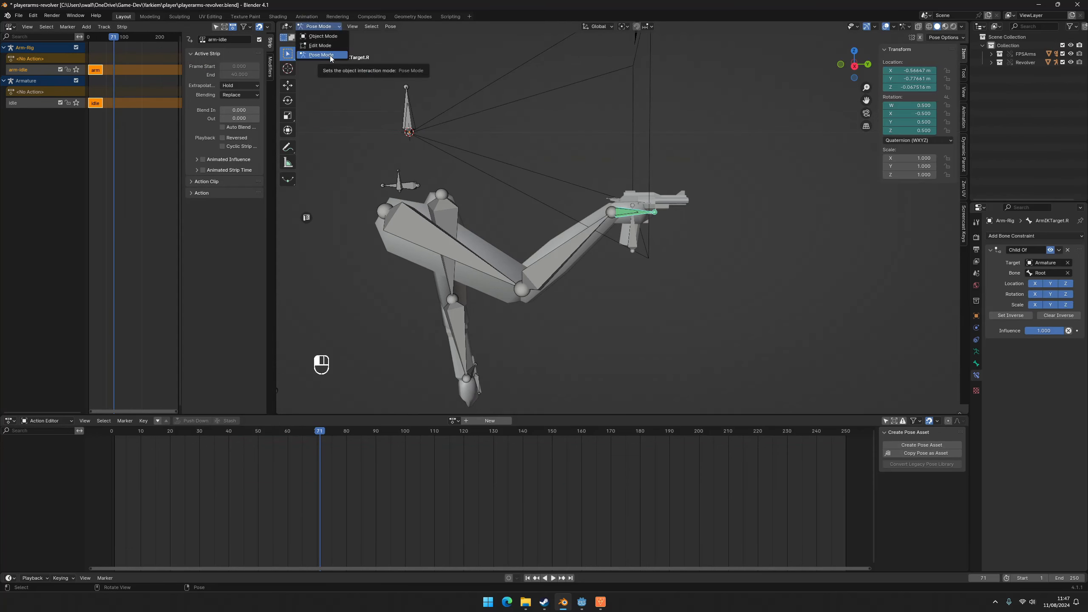
click(330, 56)
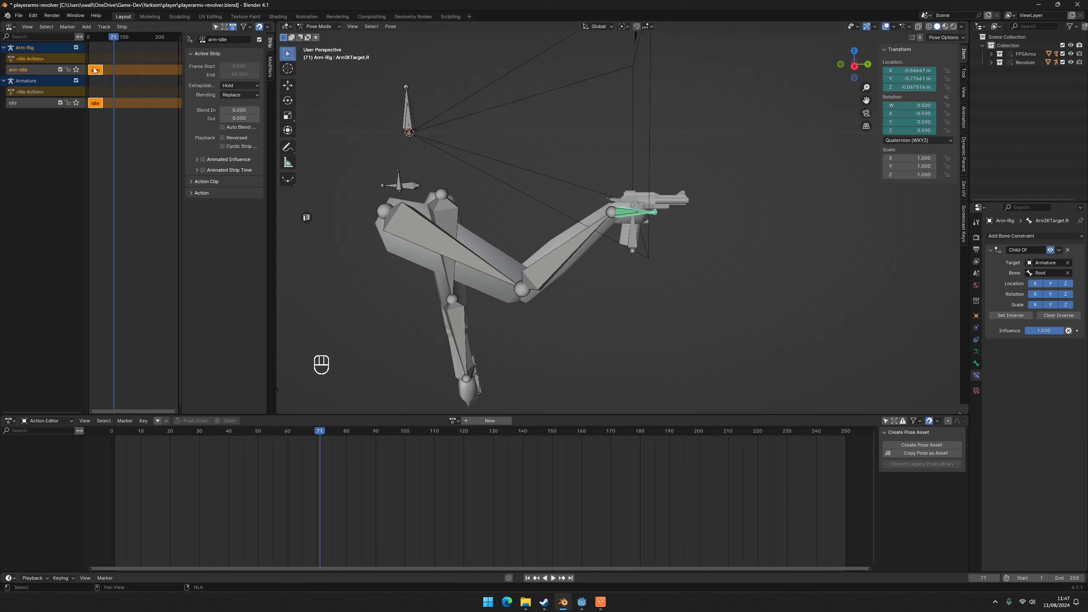
click(318, 27)
click(336, 56)
Switch to the revolver's armature in Pose Mode and move its Root bone slightly down to about X 0.19 m, Y -0.27 m, Z -0.69 m.
click(319, 27)
click(324, 39)
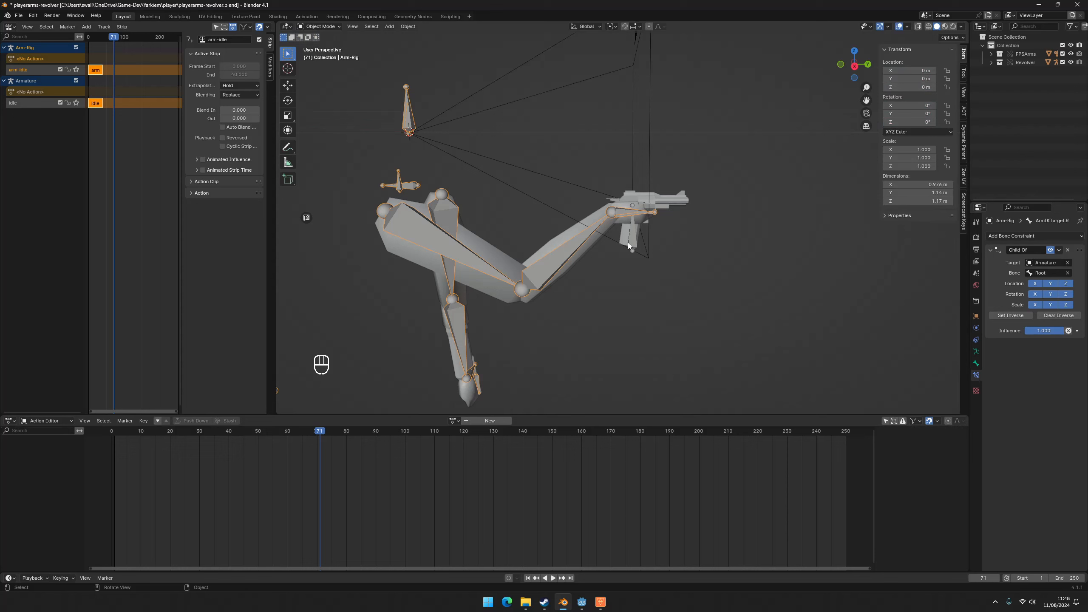
click(628, 245)
click(320, 27)
click(324, 56)
click(634, 250)
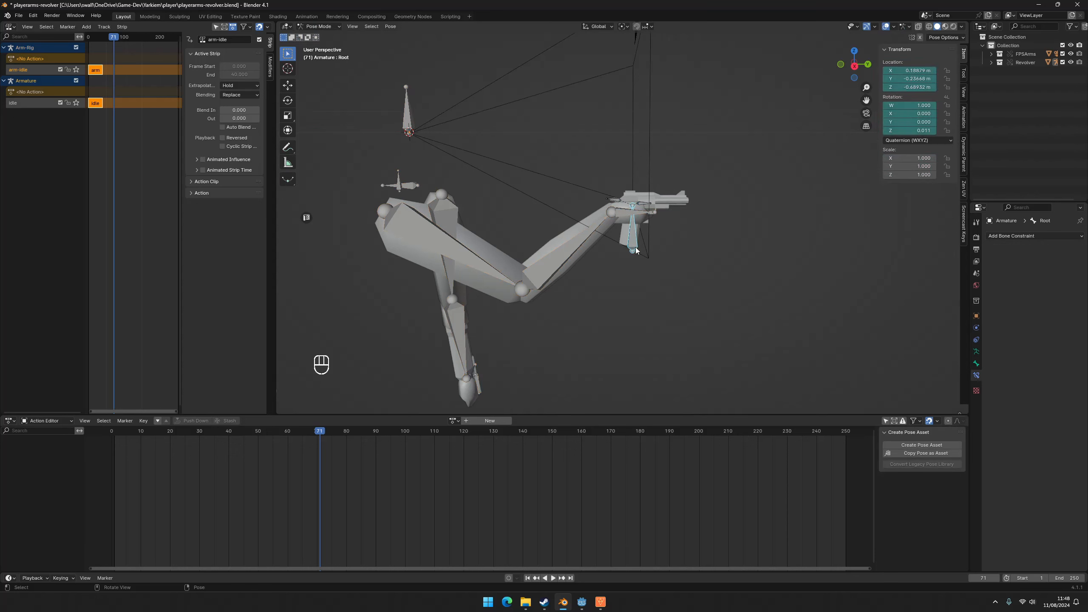
key(g)
click(635, 263)
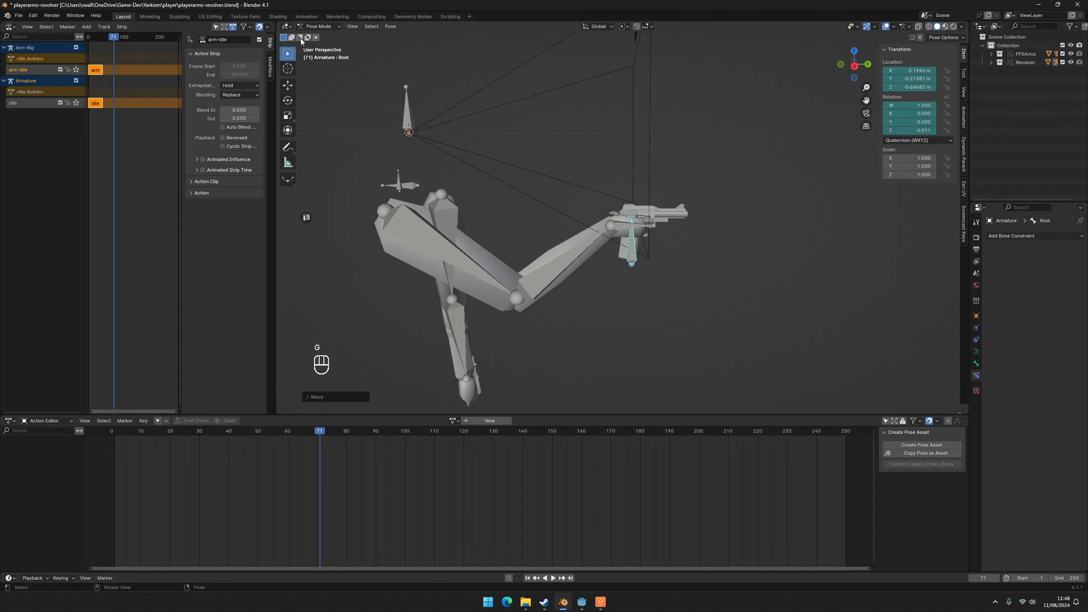
Switch back to posing the arm rig and move the right IK target up off the revolver, to about X -0.31 m, Y -0.84 m, Z 0.30 m.
click(319, 27)
click(324, 39)
click(618, 223)
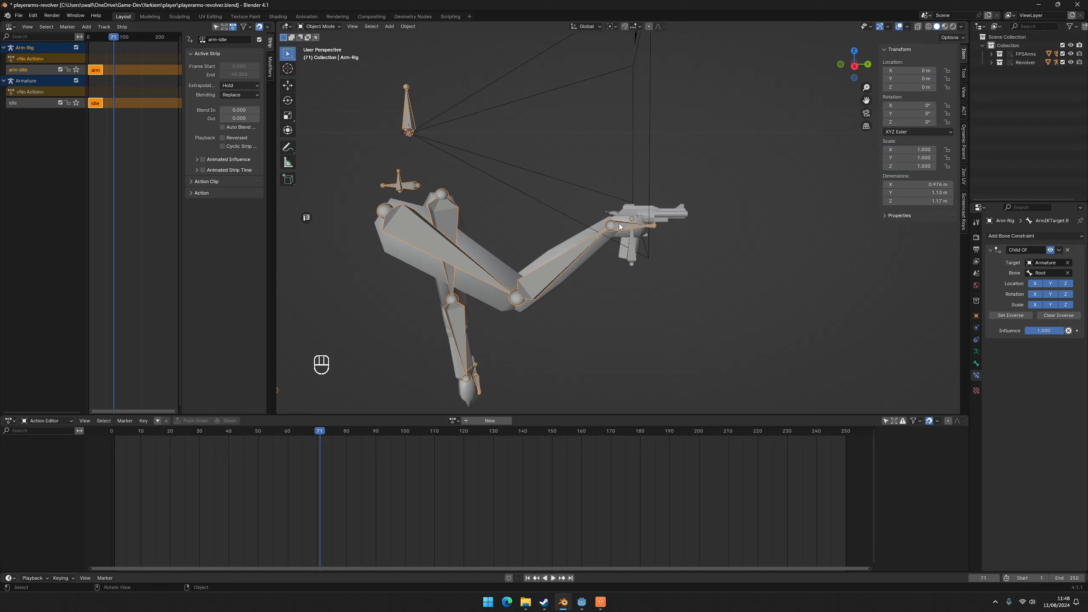
click(313, 26)
click(320, 56)
click(648, 224)
key(r)
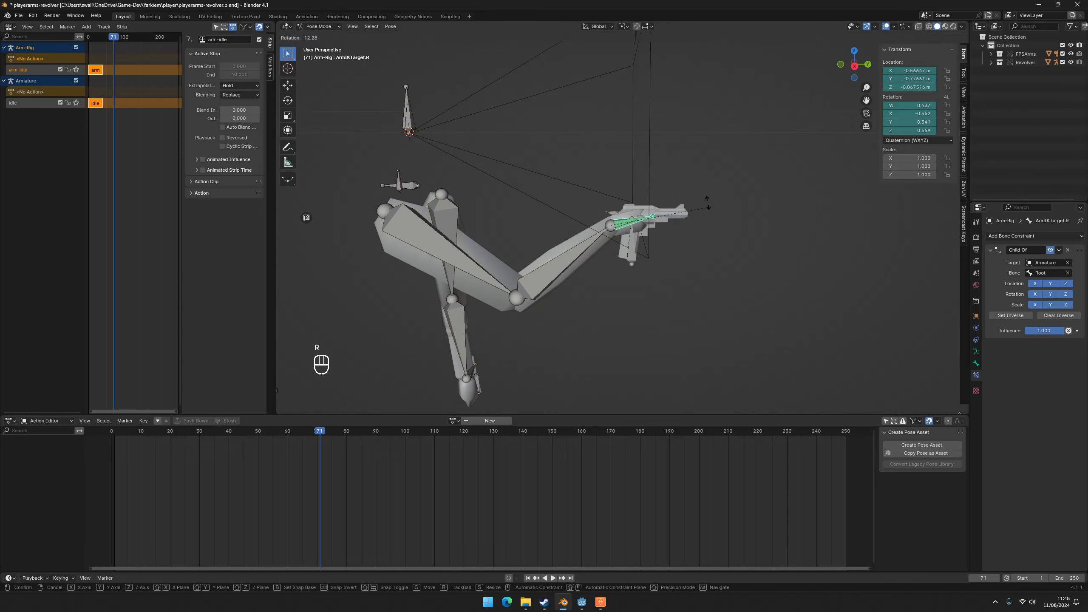
key(g)
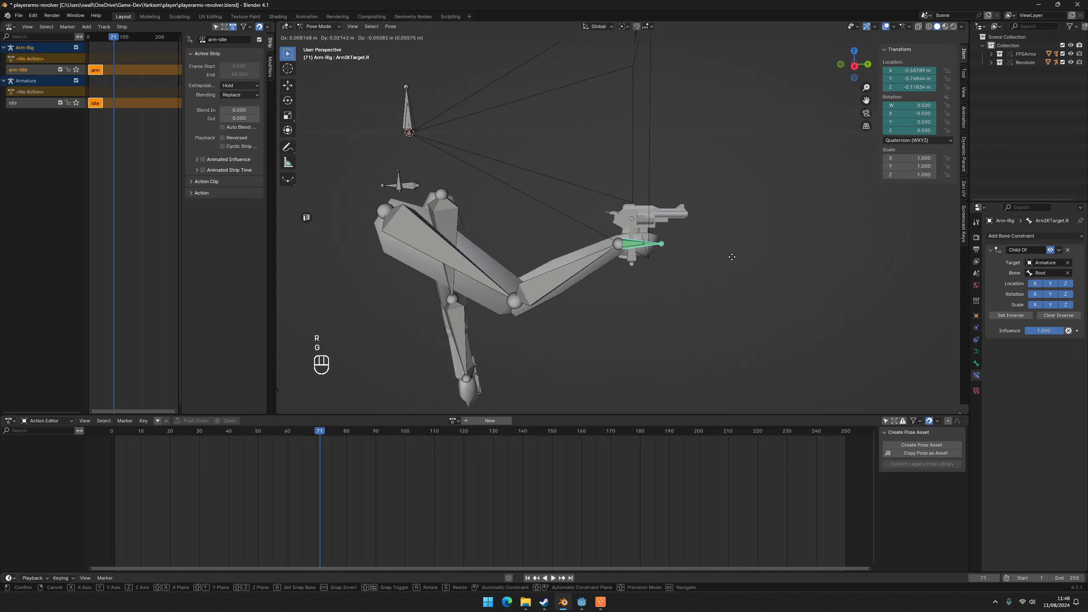
click(636, 113)
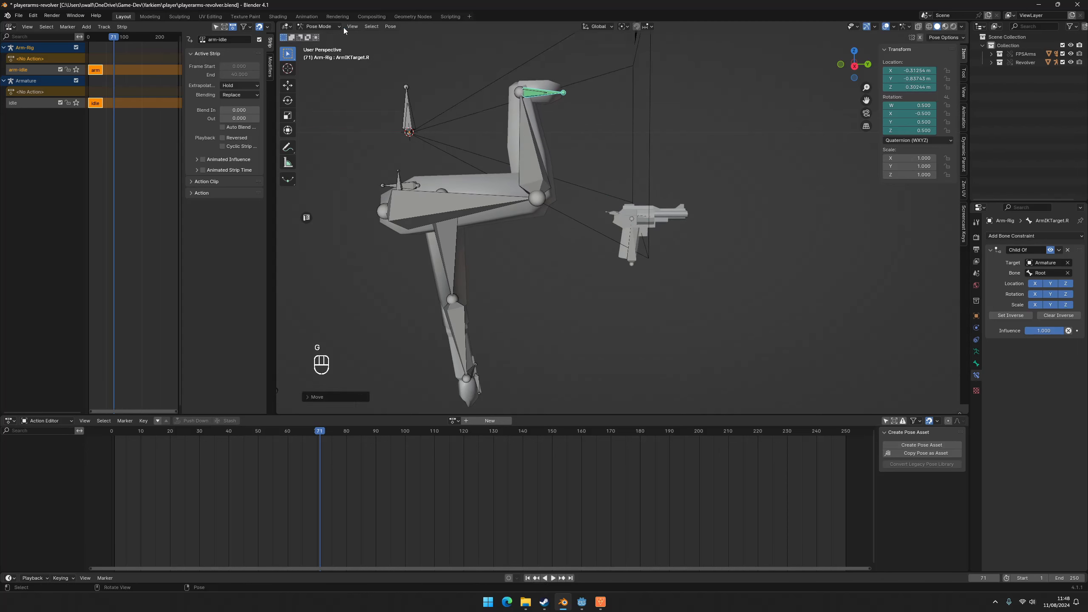
Switch from the arm rig to the revolver's armature in Pose Mode and try moving its Root bone.
click(327, 28)
click(656, 208)
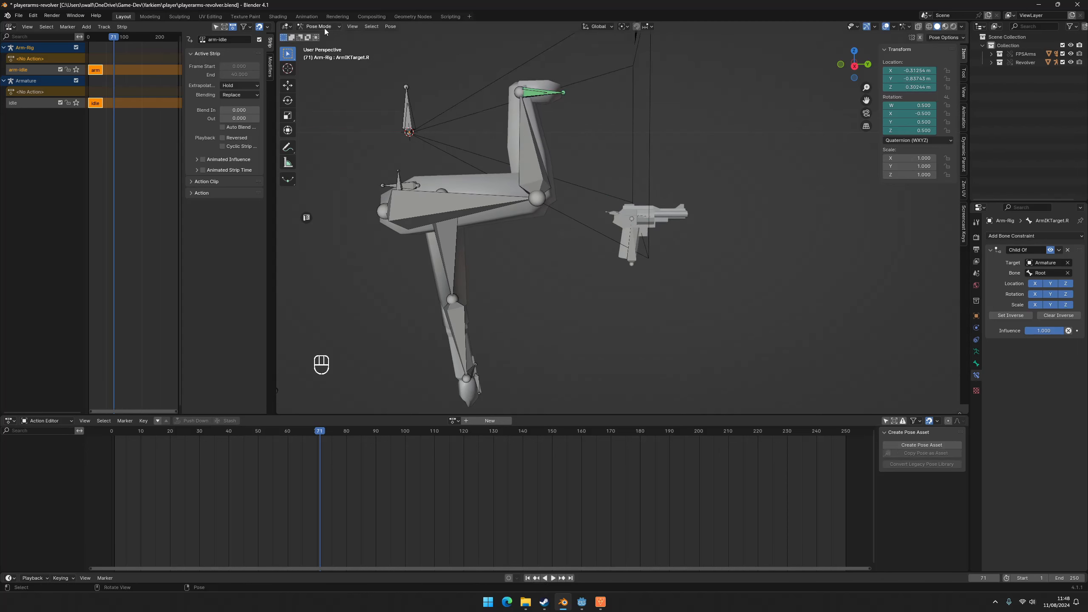
click(324, 28)
click(326, 38)
click(630, 238)
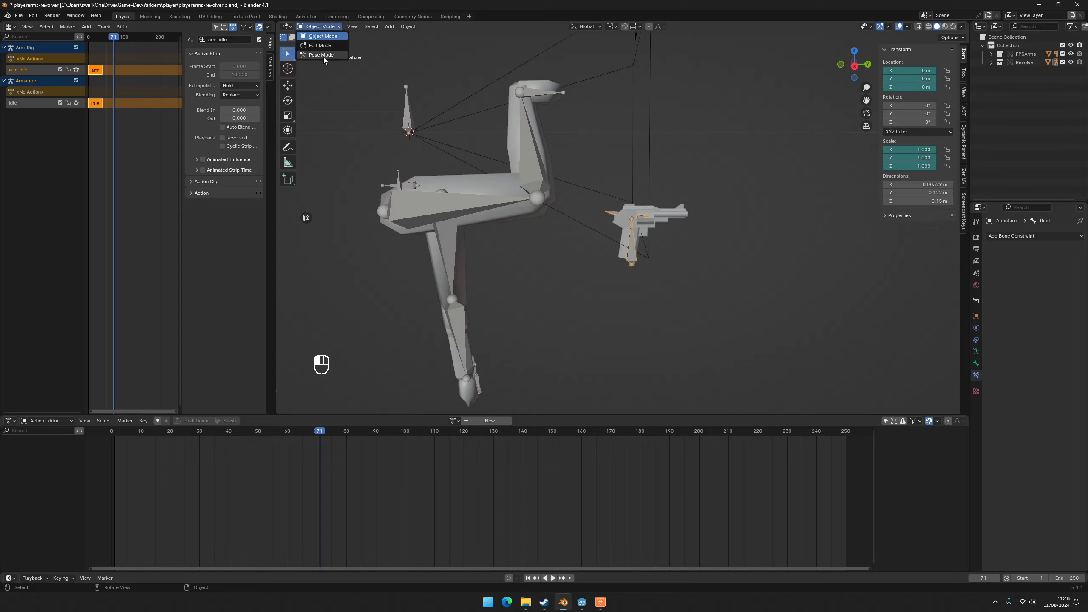
click(323, 55)
key(g)
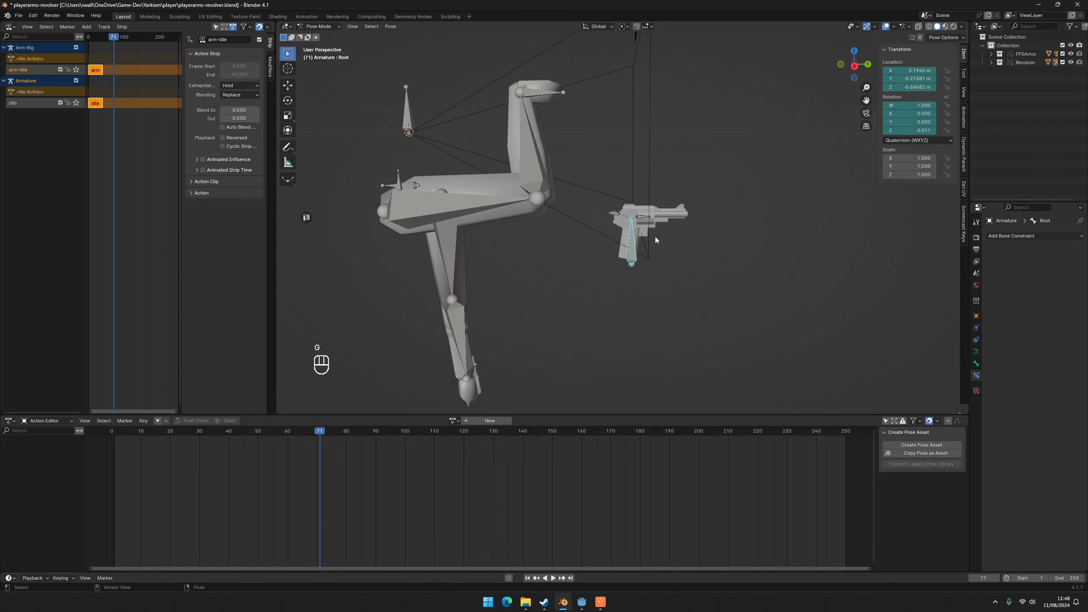
click(655, 237)
Undo the test moves of the revolver's Root bone and the arm rig's right IK target.
key(ctrl+z)
key(ctrl+z)
key(ctrl+z)
key(ctrl+z)
key(ctrl+z)
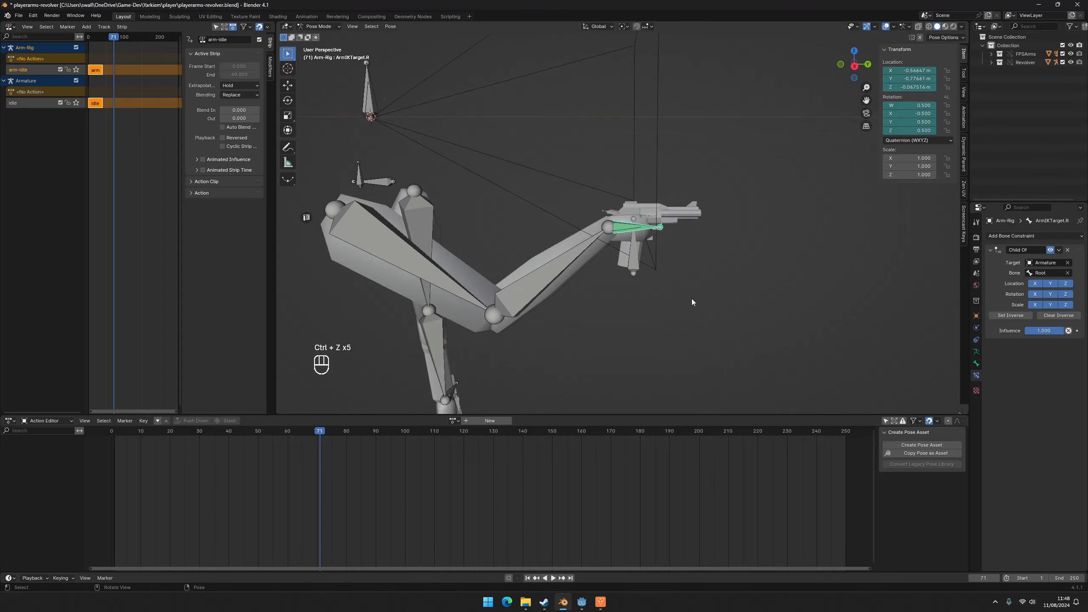
scroll(692, 299, up, 2)
middle_drag(700, 285, 706, 290)
scroll(706, 290, down, 3)
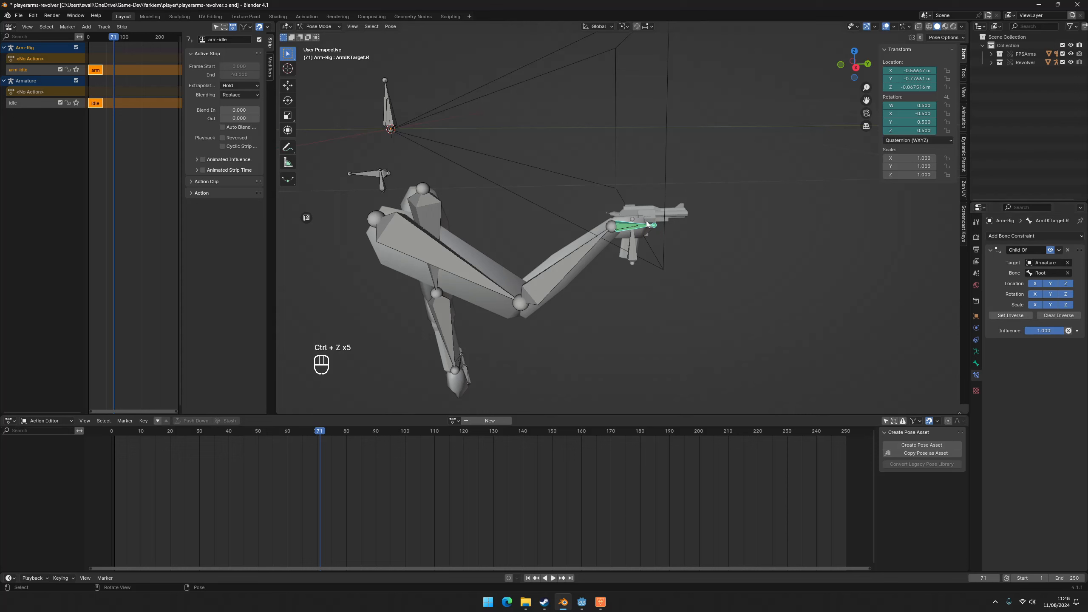
scroll(646, 224, up, 3)
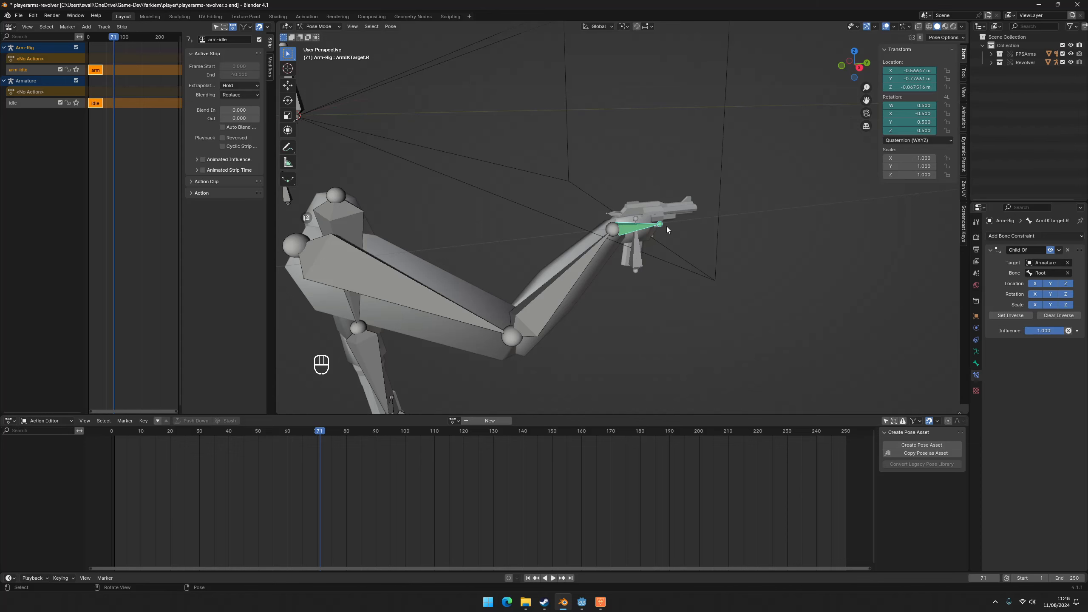
scroll(666, 226, down, 5)
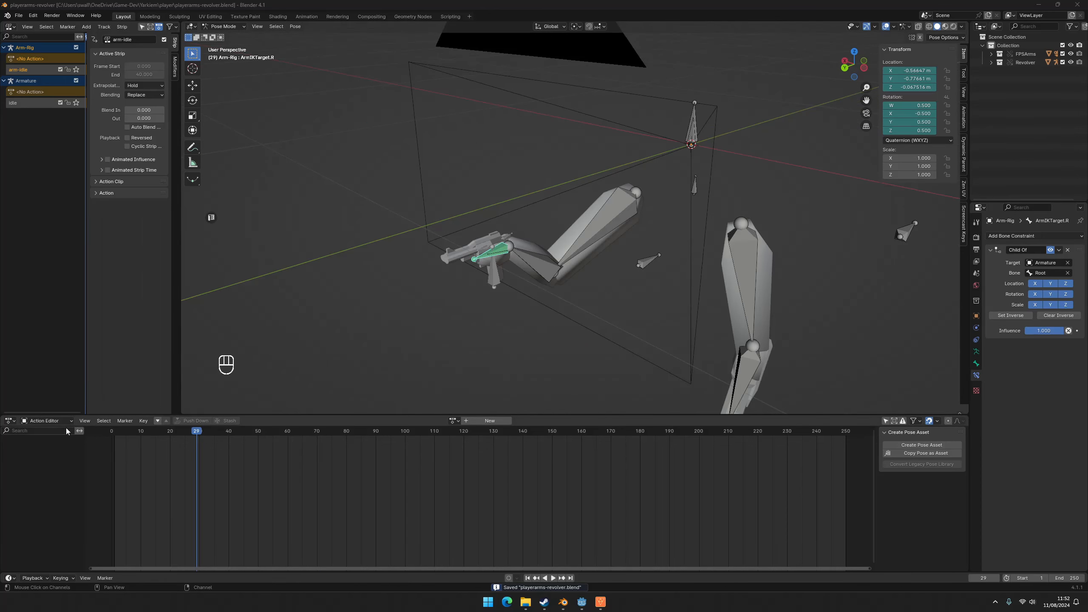
Return the arm rig to Object Mode, keep the rig selected and save the file.
middle_drag(581, 271, 587, 259)
scroll(588, 259, down, 2)
click(224, 27)
click(225, 37)
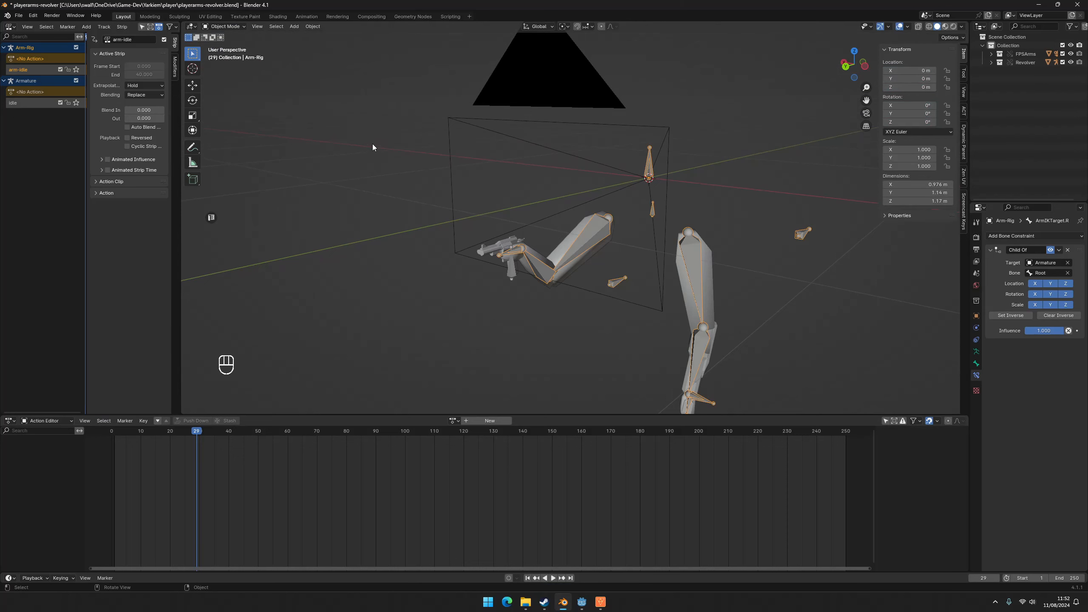
click(463, 257)
key(ctrl+s)
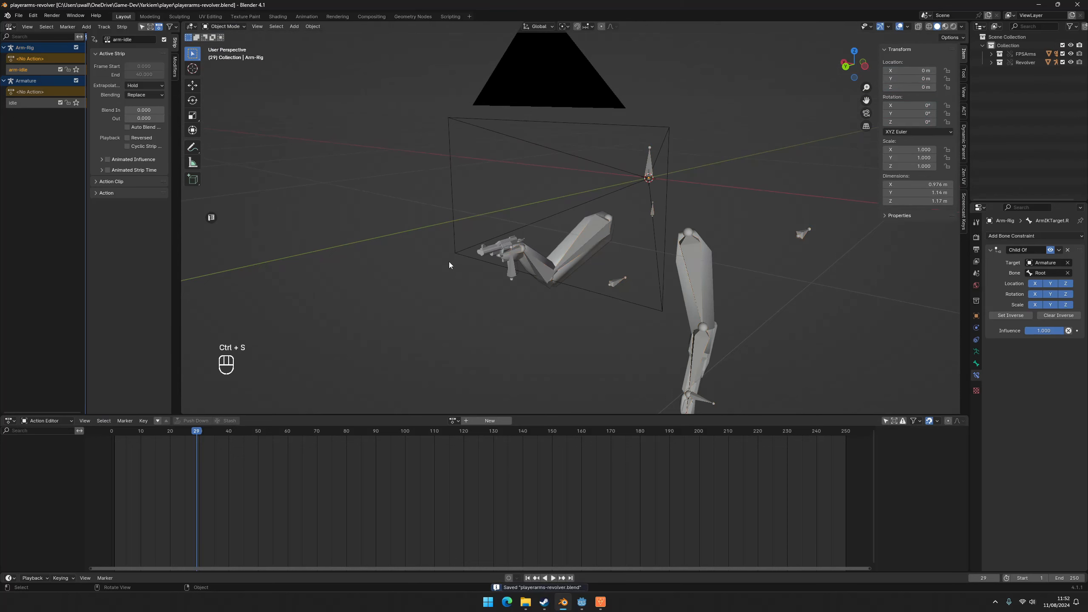
middle_drag(519, 262, 659, 345)
scroll(594, 328, up, 3)
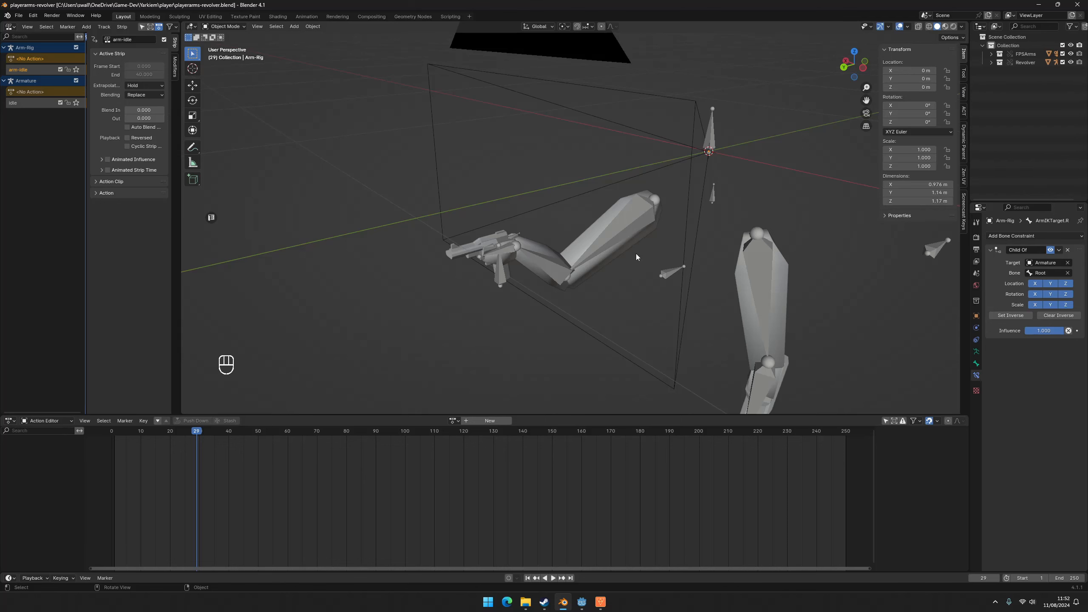
key(ctrl+s)
click(644, 218)
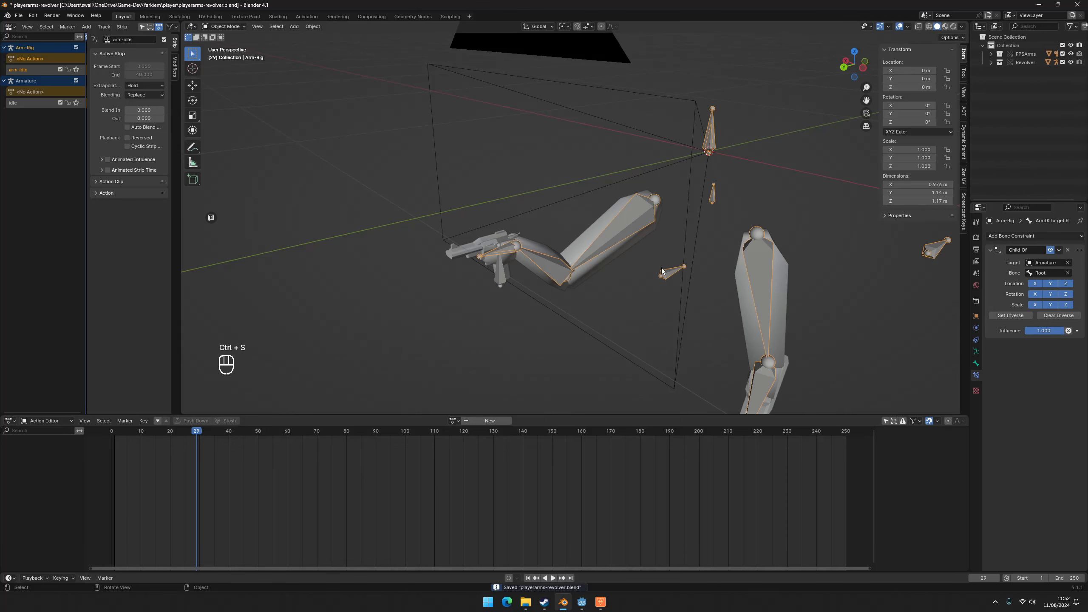
key(ctrl+s)
Widen the NLA editor, set the extrapolation of the idle and arm-idle strips to Nothing, and save the file.
drag(181, 210, 471, 209)
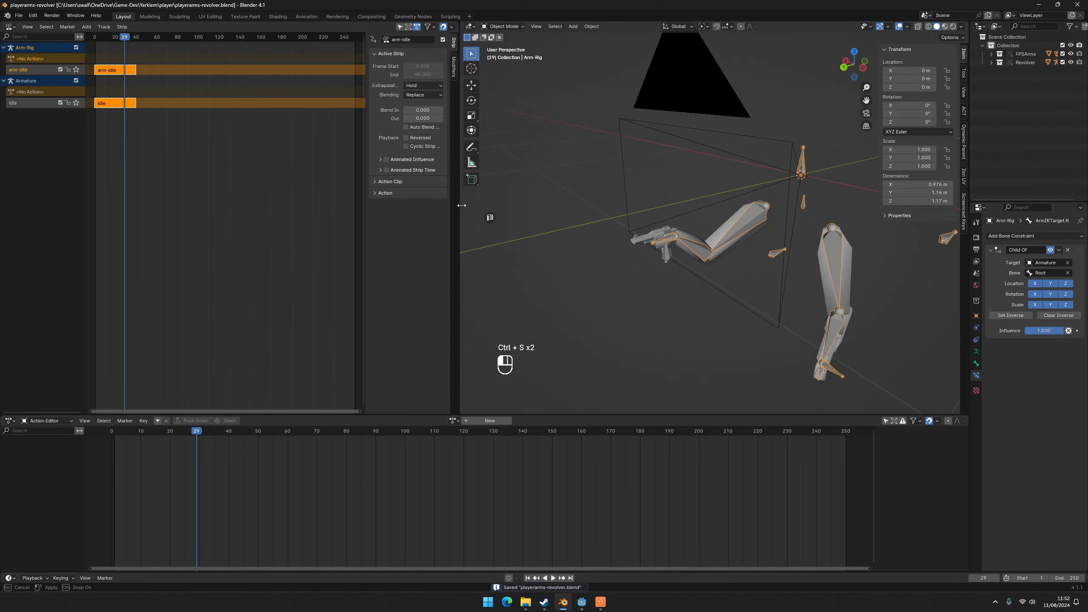
click(121, 81)
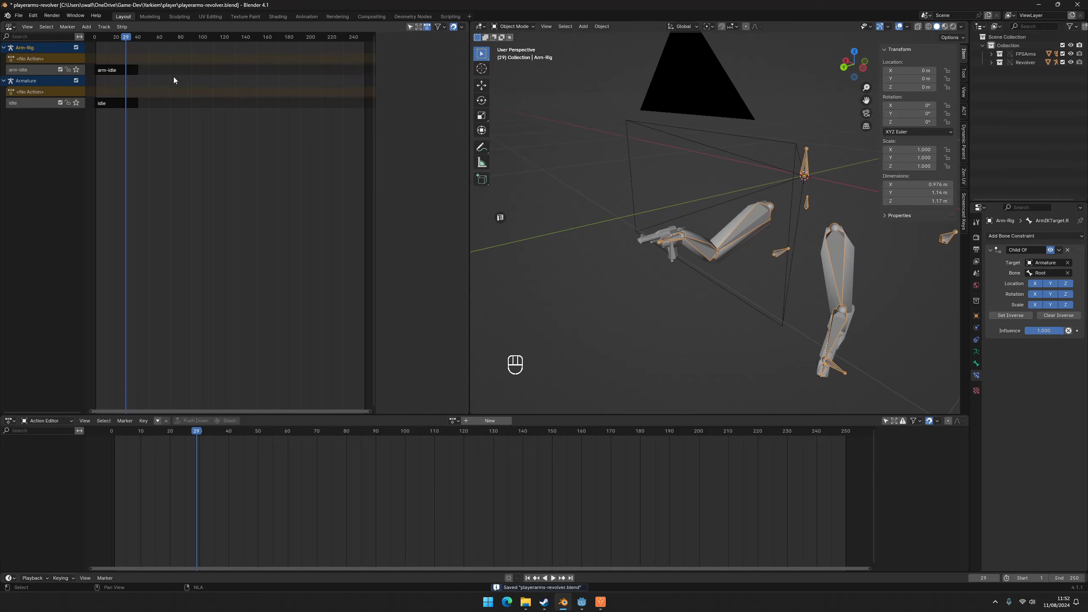
click(120, 104)
click(439, 85)
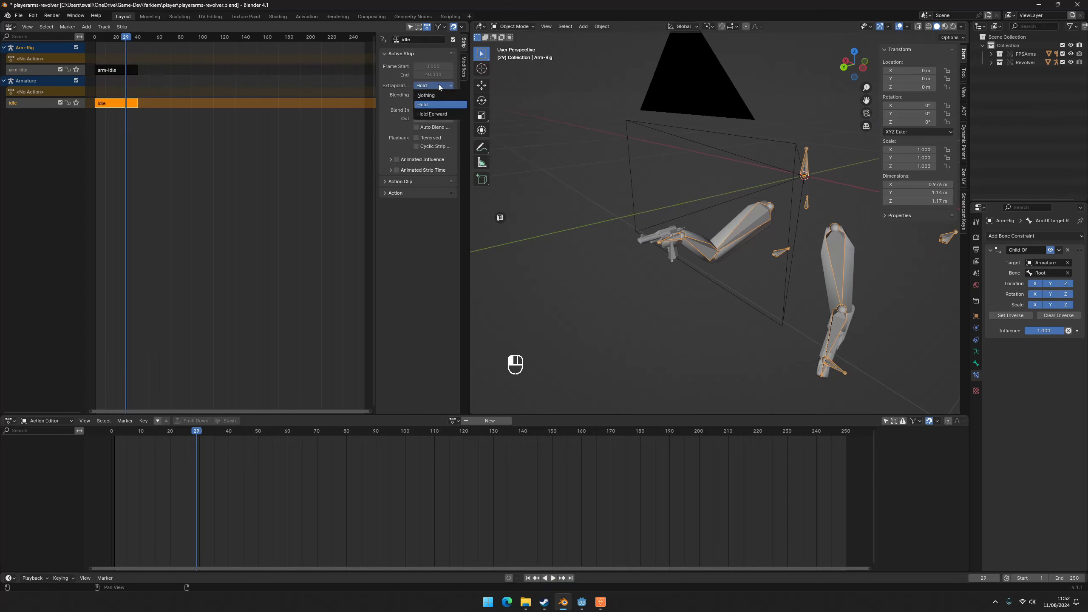
click(435, 85)
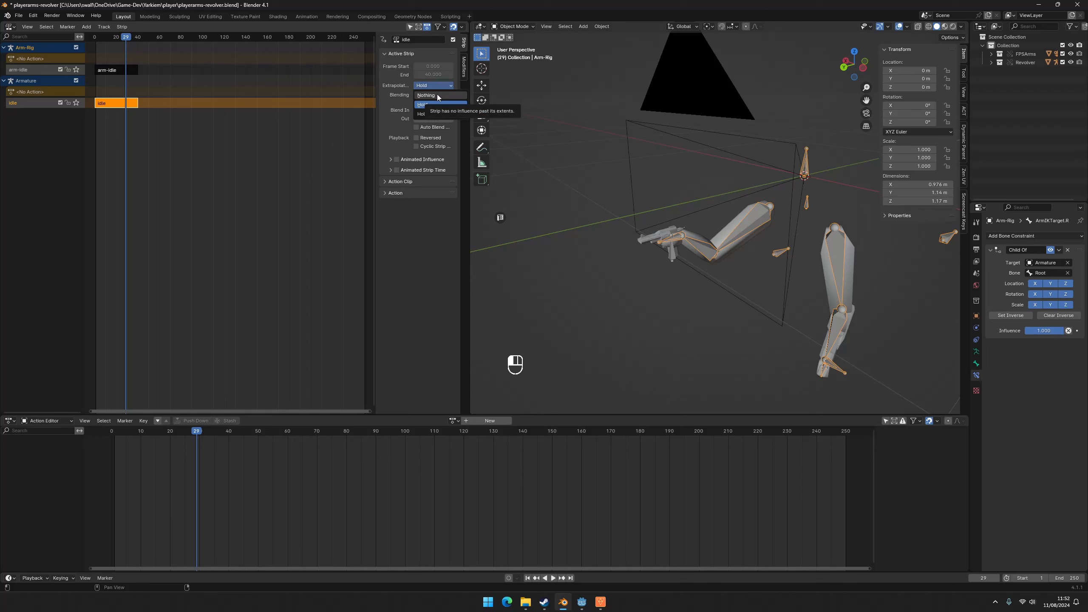
click(437, 94)
click(172, 73)
click(434, 86)
click(429, 95)
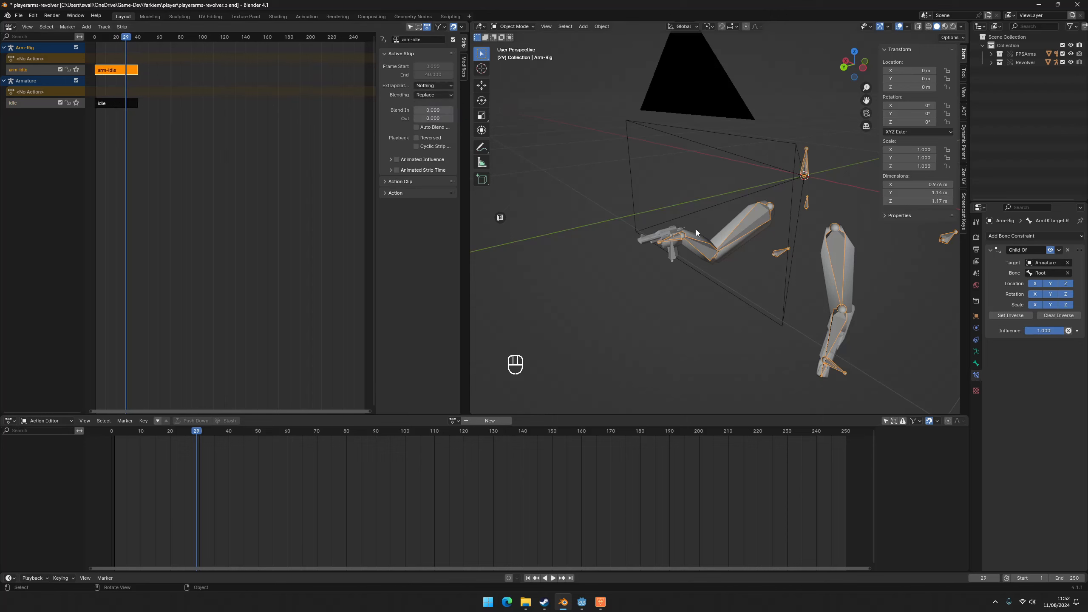
click(589, 155)
key(ctrl+s)
Start a glTF 2.0 export of playerarms-revolver.glb and go to the ArmAnimation folder inside exports.
middle_drag(614, 204, 692, 290)
click(688, 284)
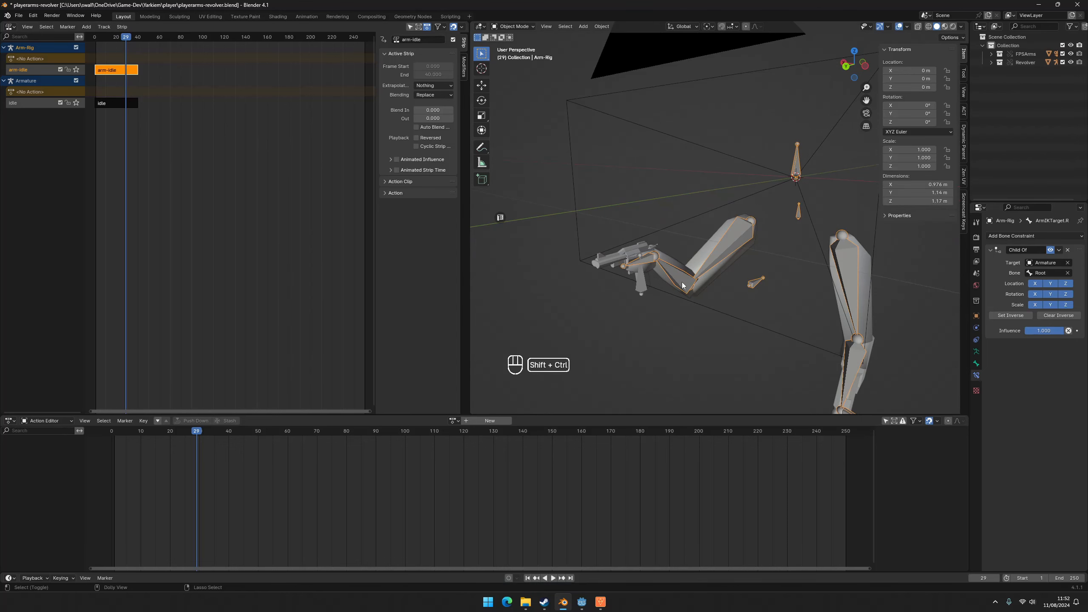
key(ctrl+shift+e)
key(Escape)
click(19, 15)
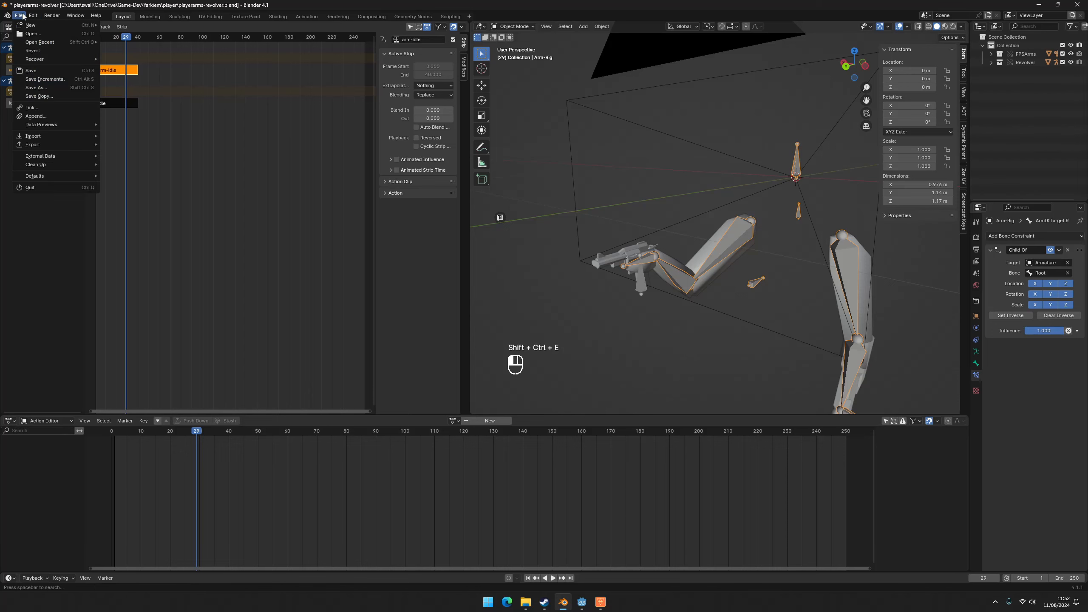
mouse_move(41, 148)
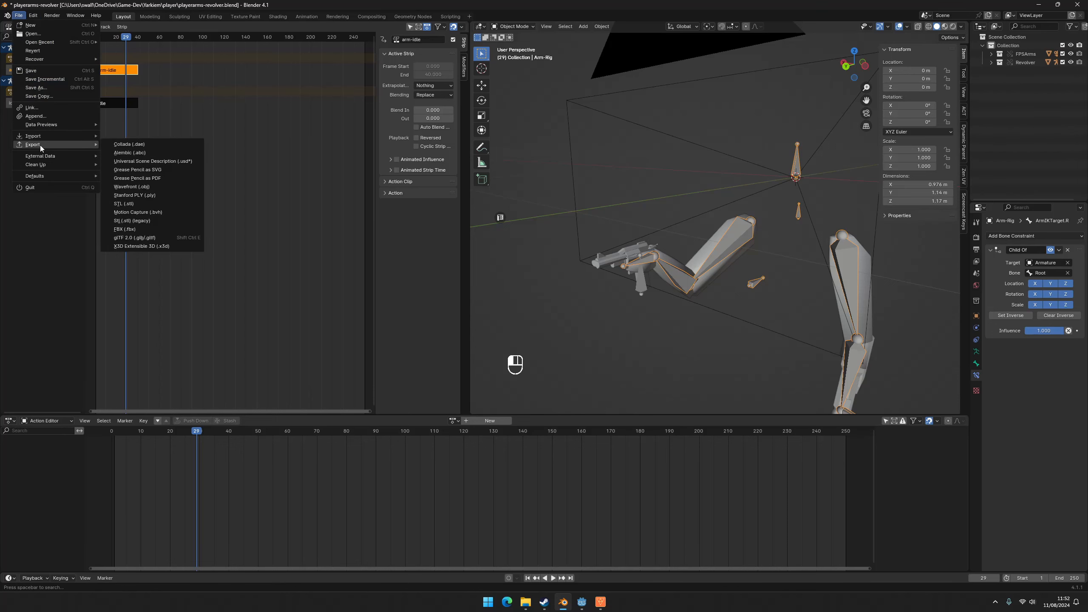
click(128, 239)
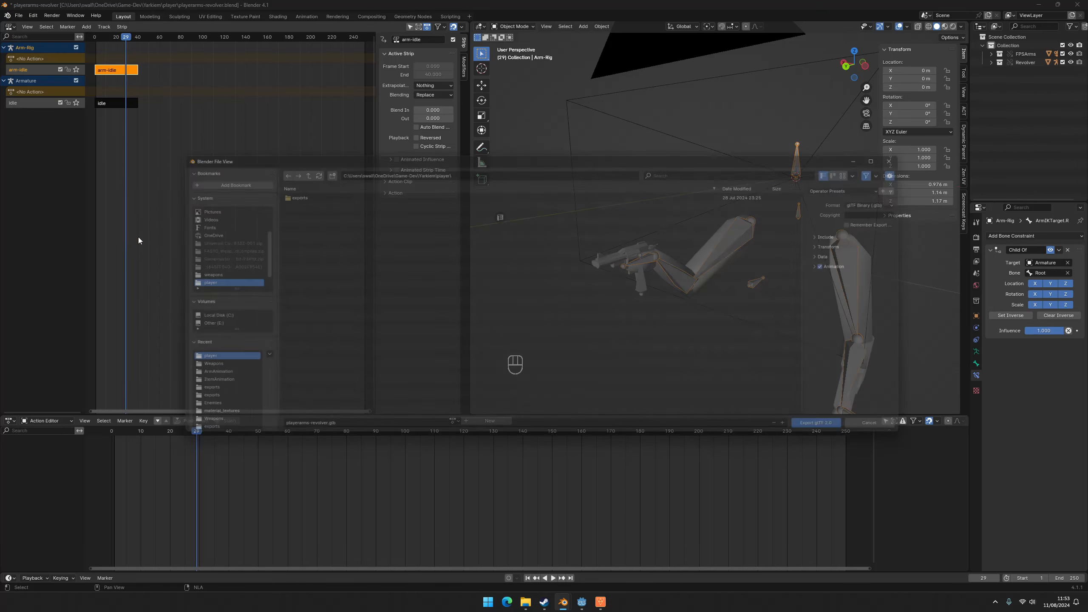
click(315, 191)
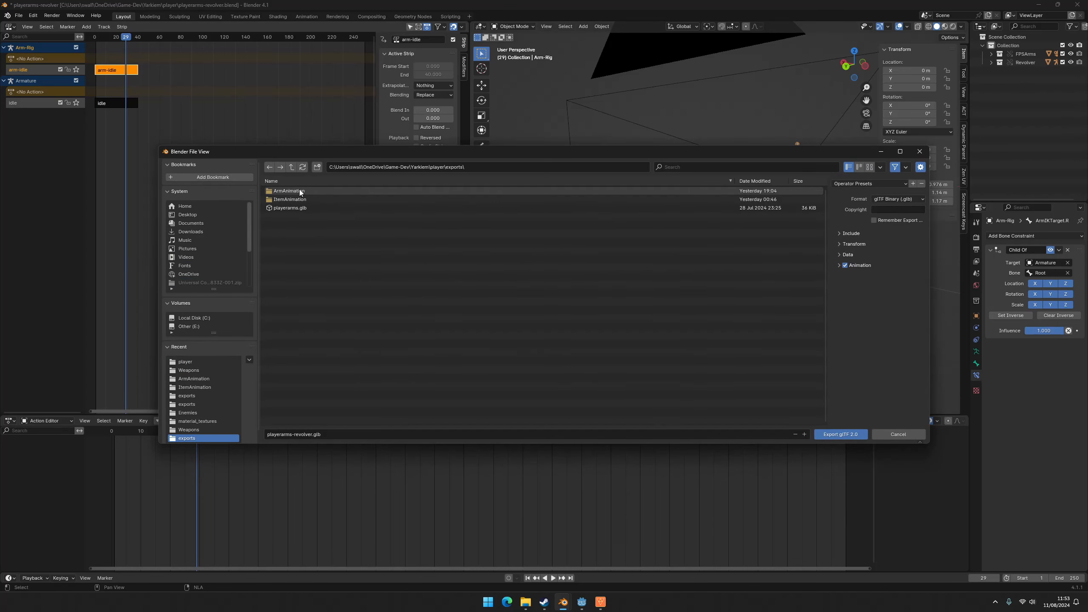
double_click(299, 190)
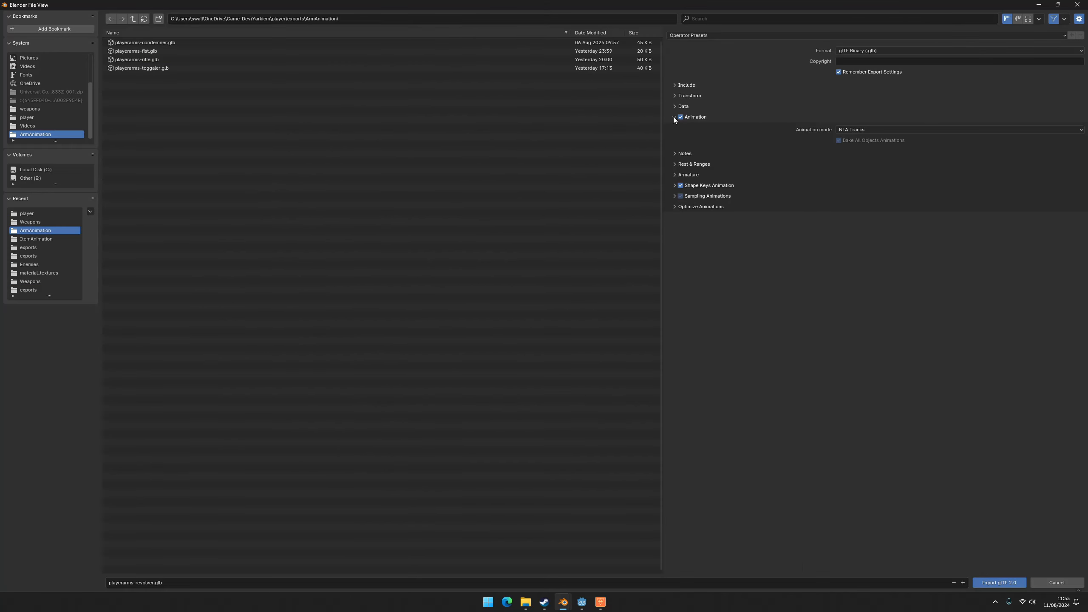
Apply the "new godot nla export" preset to the glTF export settings.
click(675, 117)
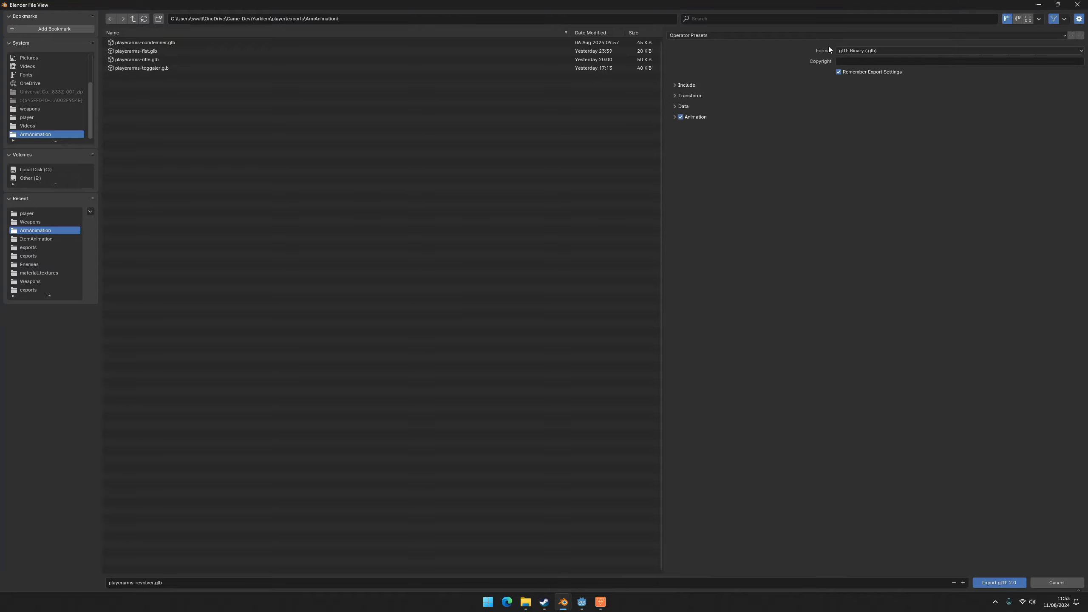
click(702, 36)
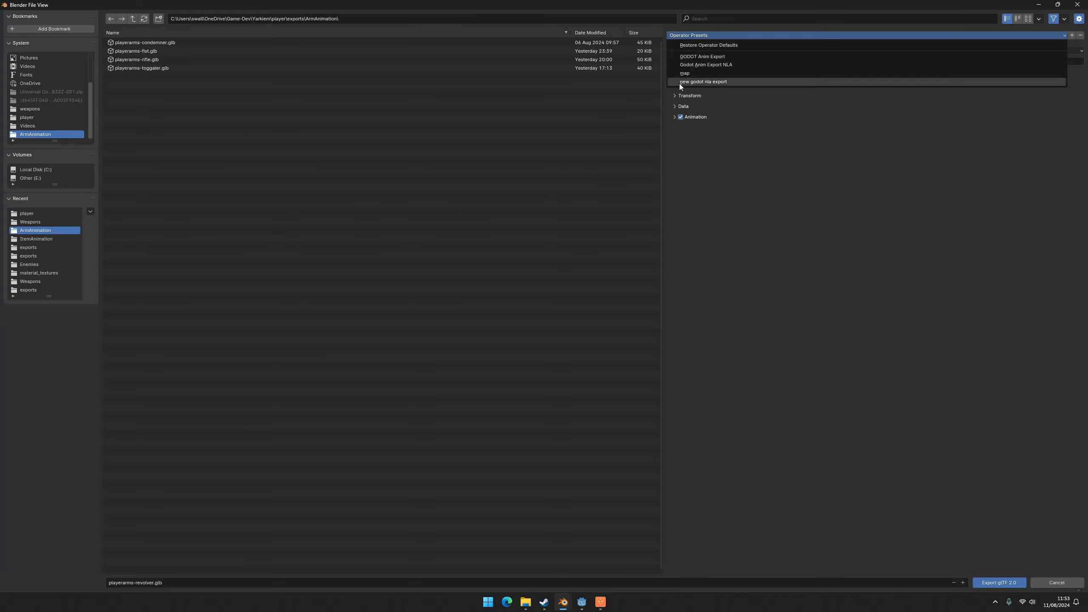
click(711, 82)
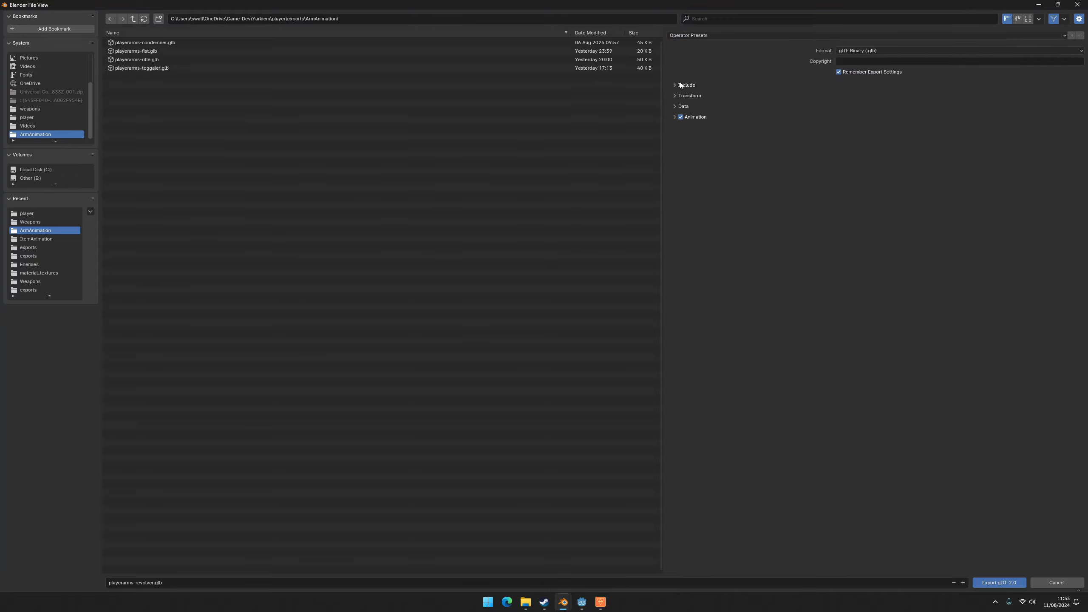
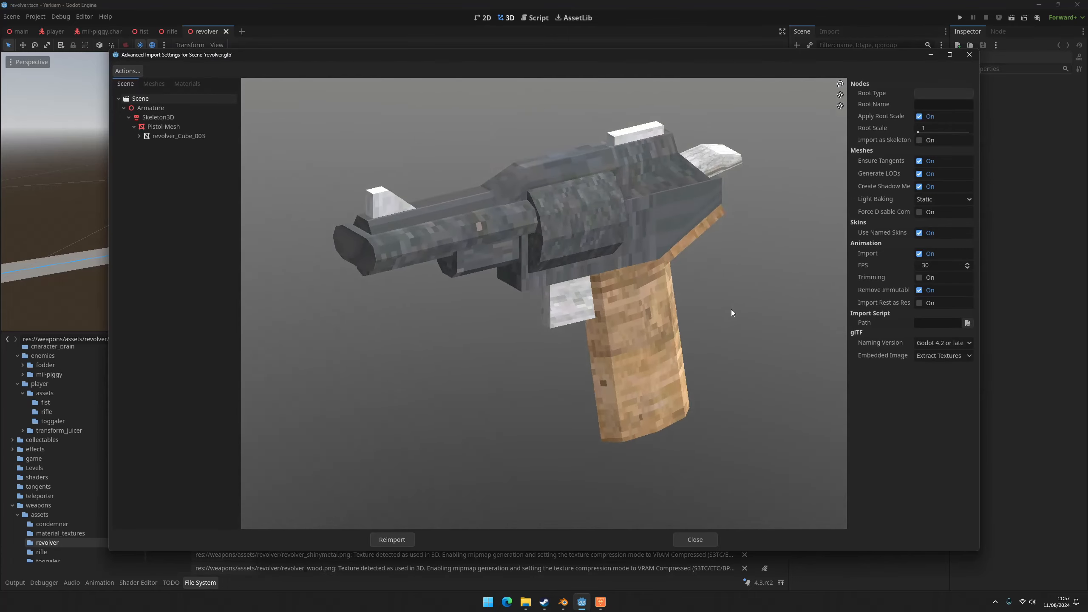
In Godot, set the embedded image handling of revolver.glb to Discard All Textures and reimport it.
click(942, 355)
click(935, 366)
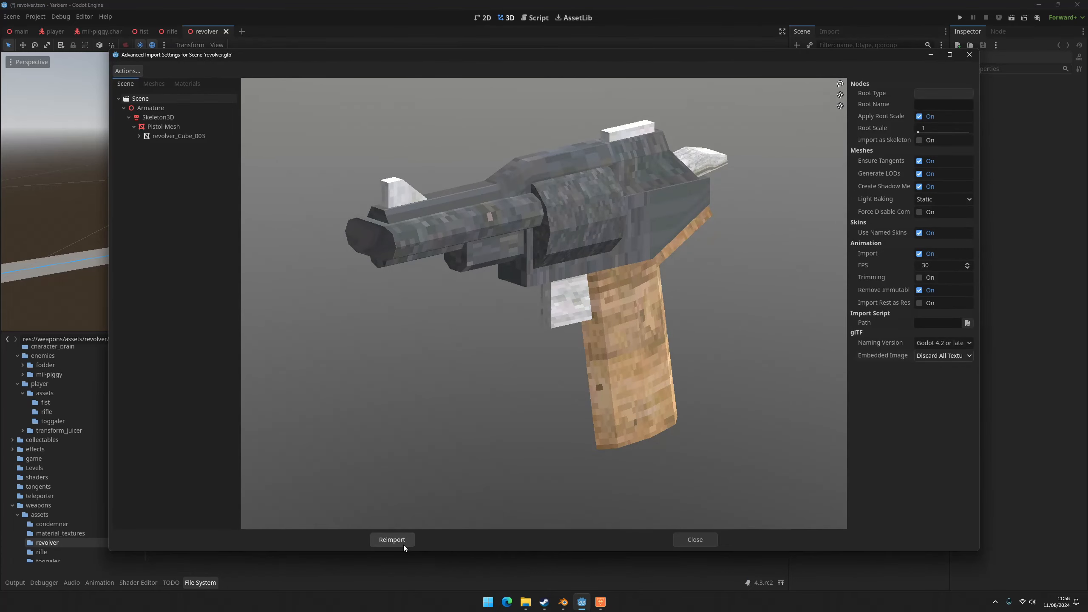
click(392, 539)
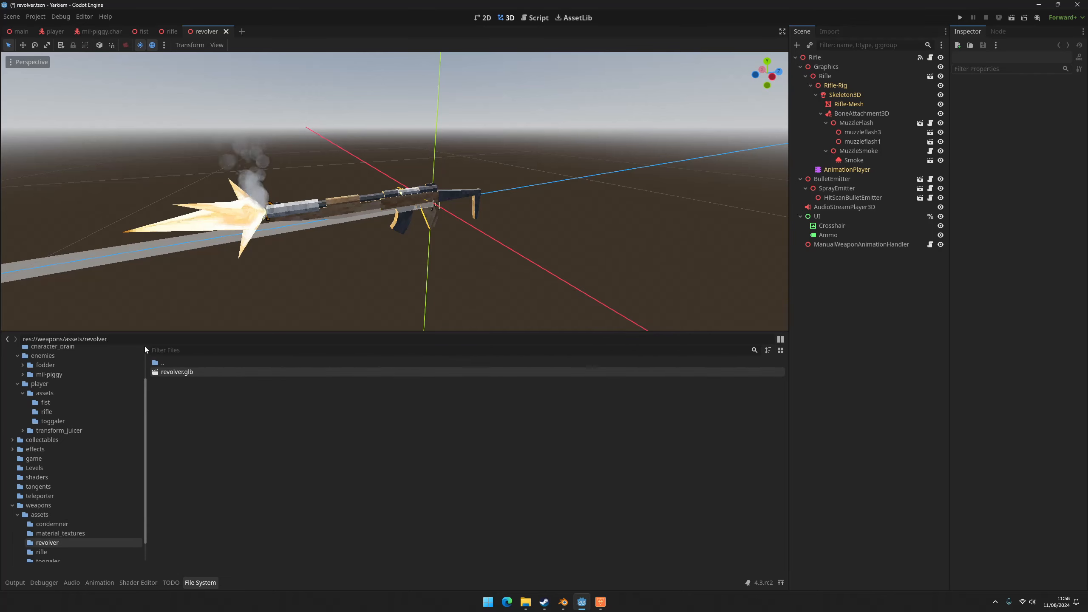
Instance revolver.glb as a child of the Graphics node in the revolver scene and focus on it.
drag(184, 371, 839, 71)
click(806, 76)
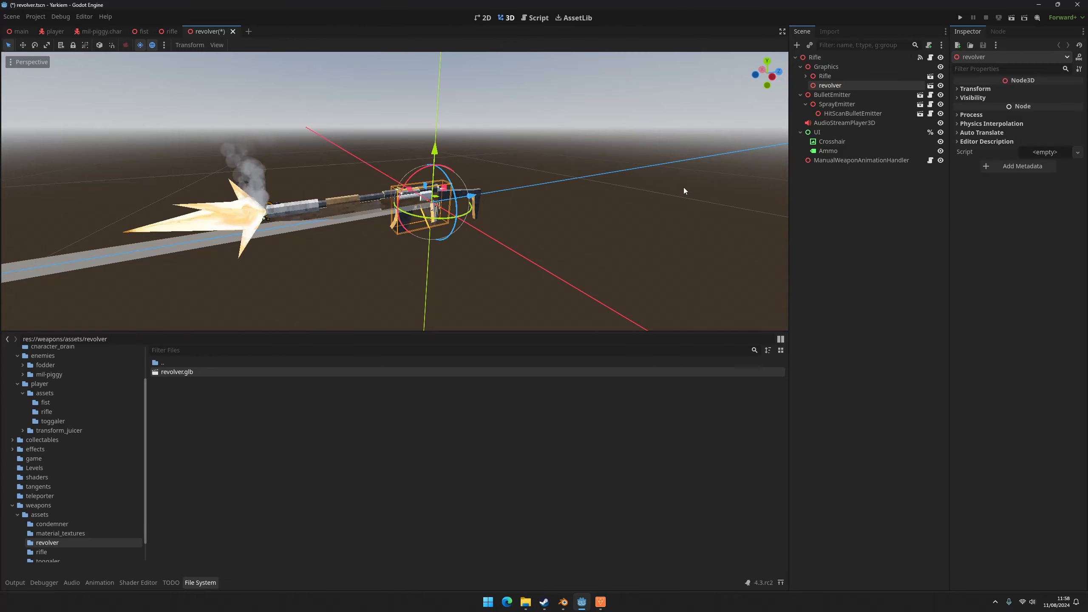
key(f)
Delete the Rifle model node under Graphics, leaving the revolver instance.
click(850, 70)
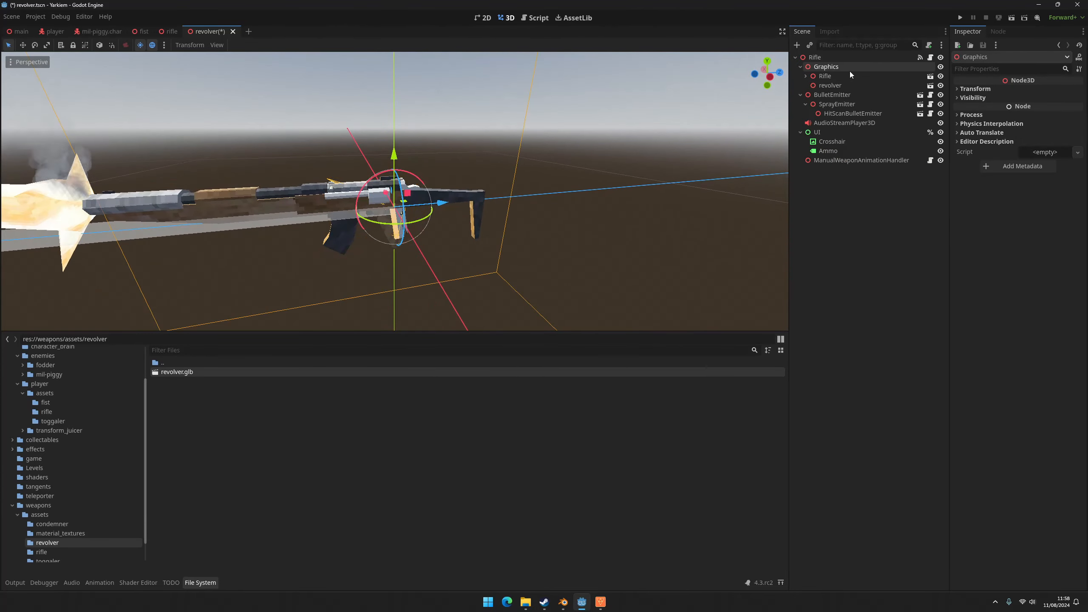
click(844, 73)
key(Delete)
key(Return)
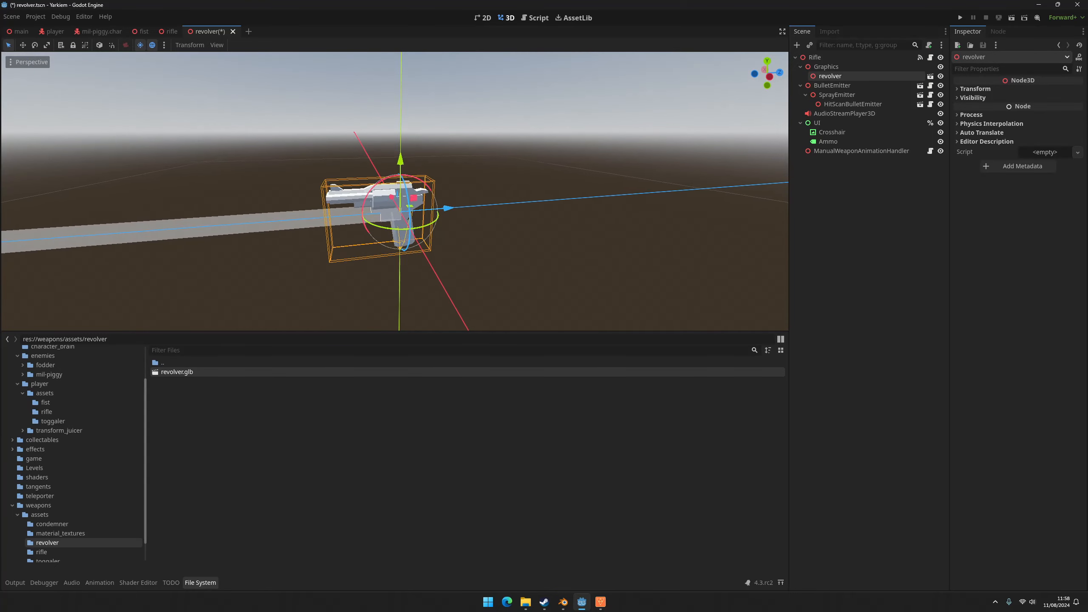
key(a)
mouse_move(620, 213)
right_down()
mouse_move(651, 201)
mouse_move(620, 213)
right_up()
key(d)
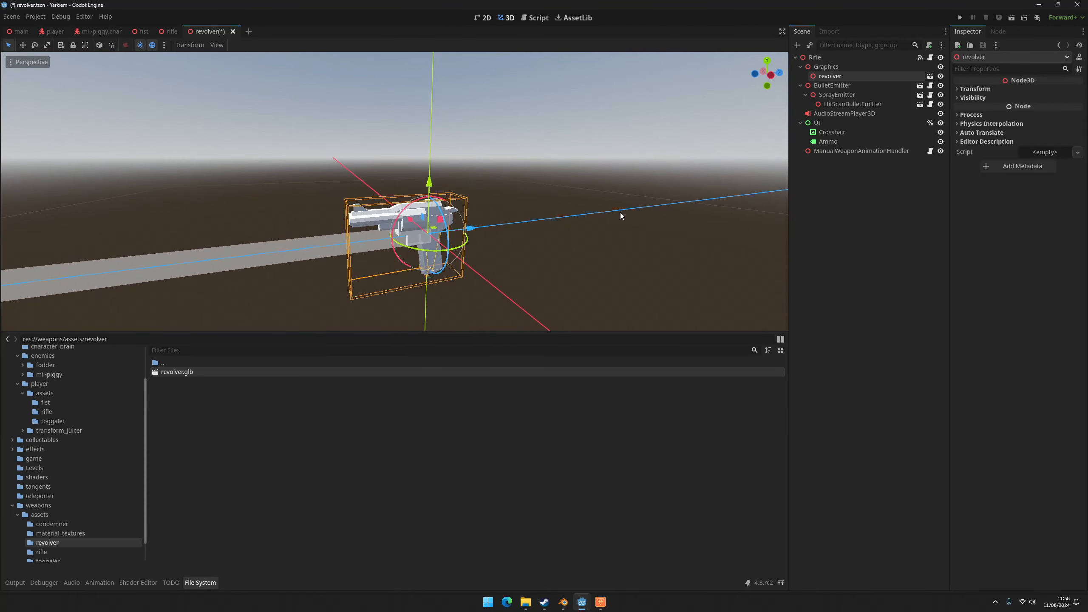
Enable Editable Children on the revolver node under Graphics.
right_click(850, 71)
click(838, 72)
right_click(835, 73)
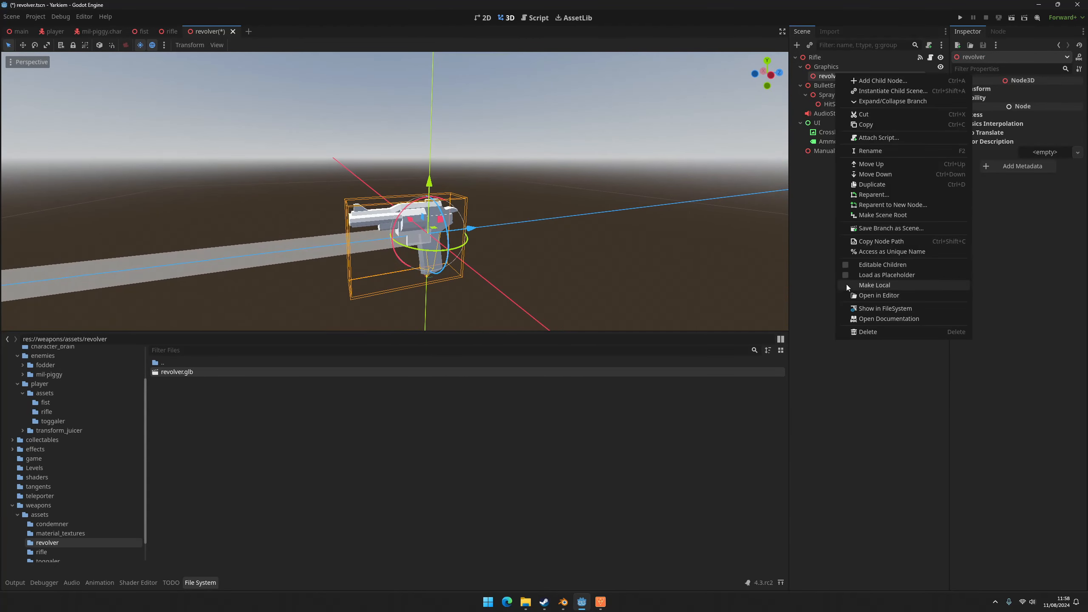
click(850, 265)
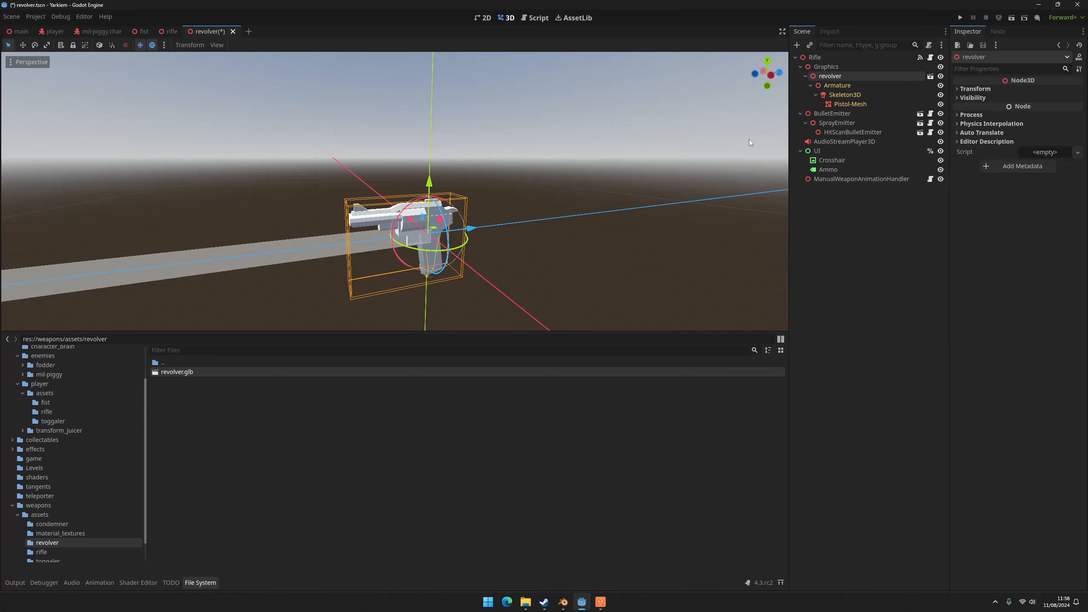
In revolver.glb's advanced import settings, disable Remove Immutable Tracks, enable Import Rest as Reset, and reimport the file.
double_click(192, 374)
click(222, 405)
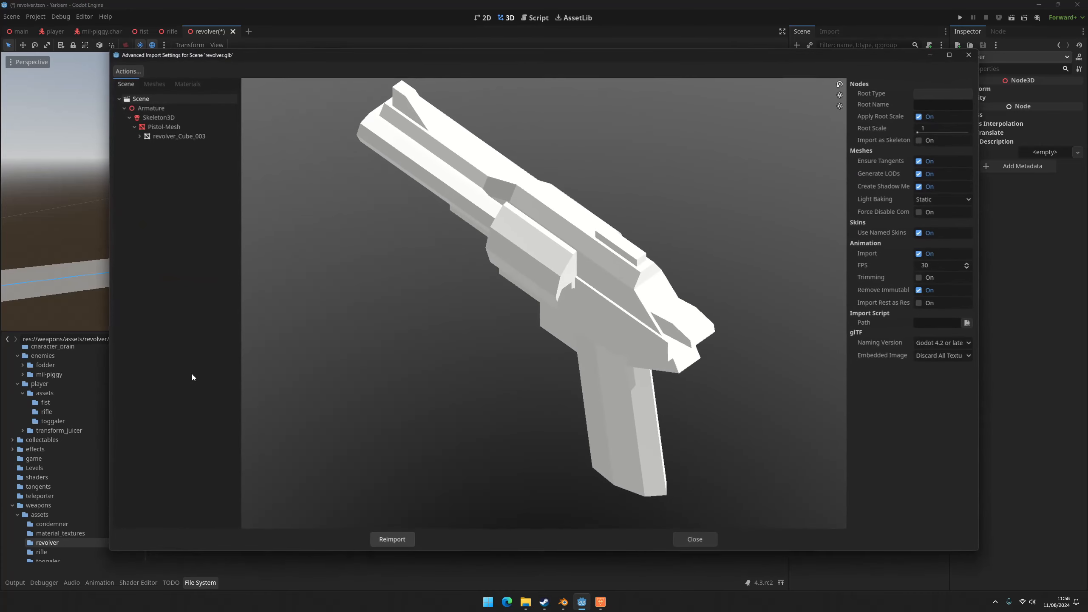
click(155, 108)
click(155, 99)
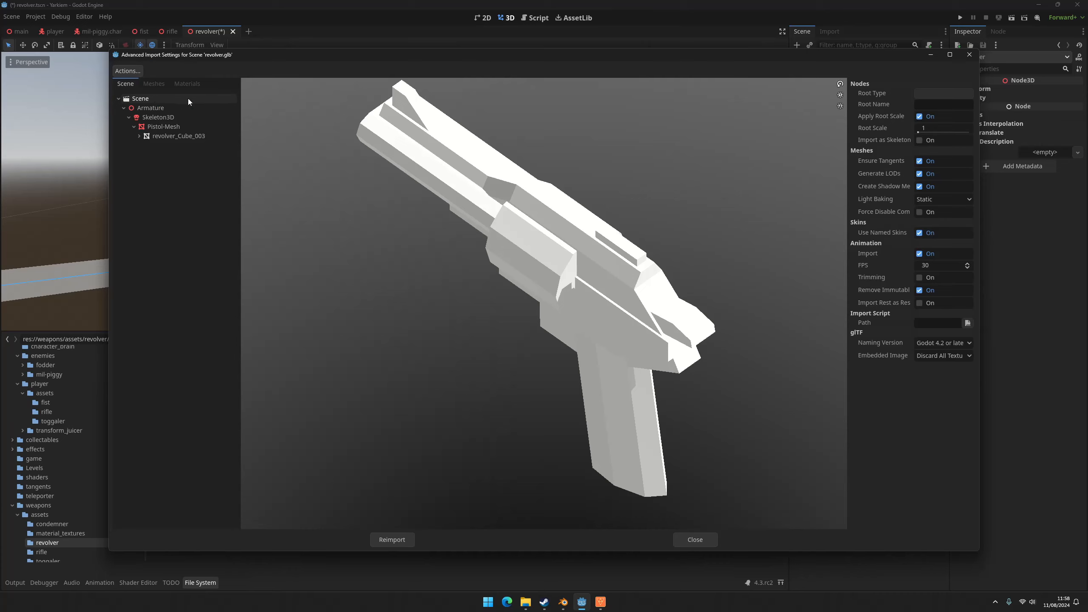
click(919, 292)
click(919, 303)
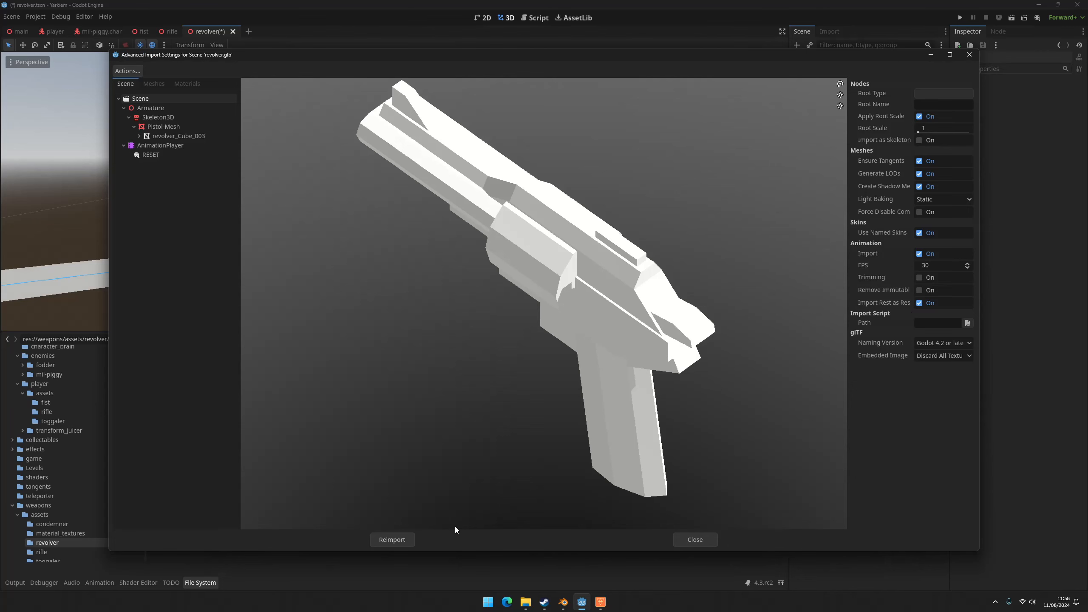
click(389, 538)
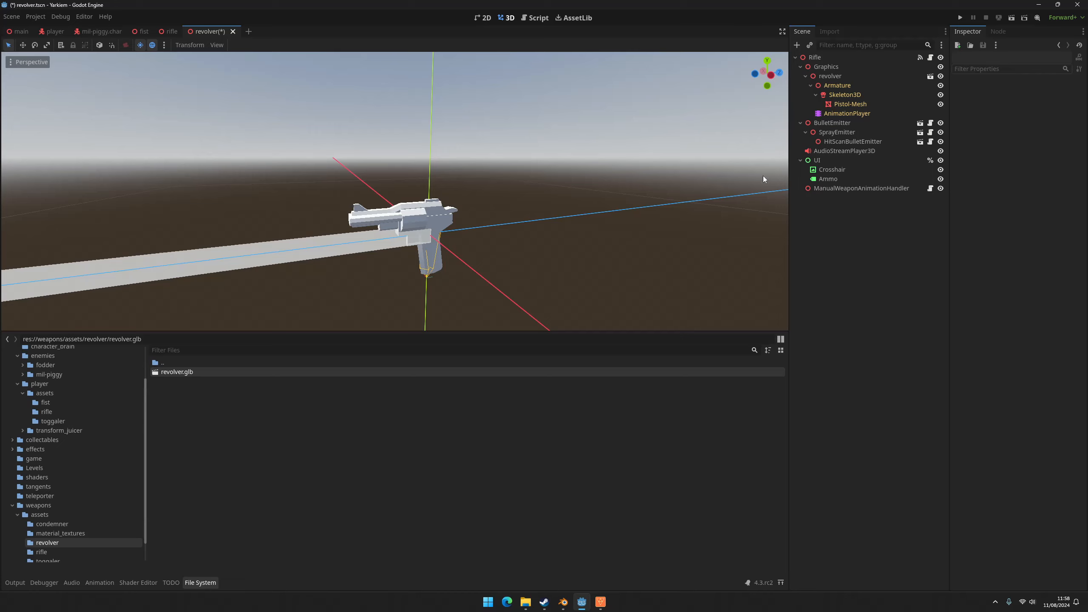
Inspect the revolver AnimationPlayer's tracks and its list of available animations.
click(854, 113)
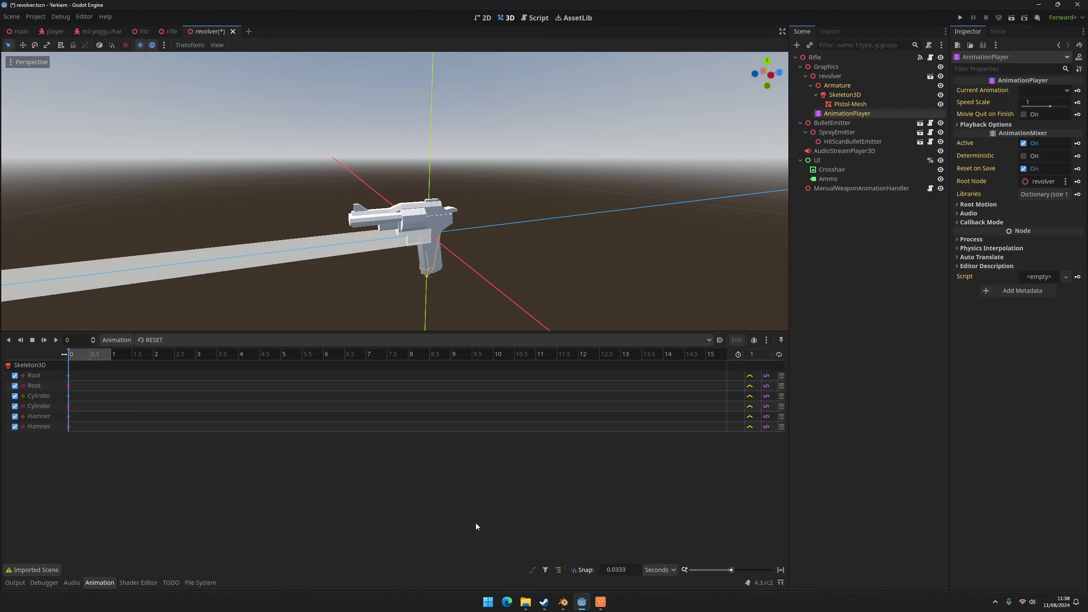
click(445, 427)
click(194, 342)
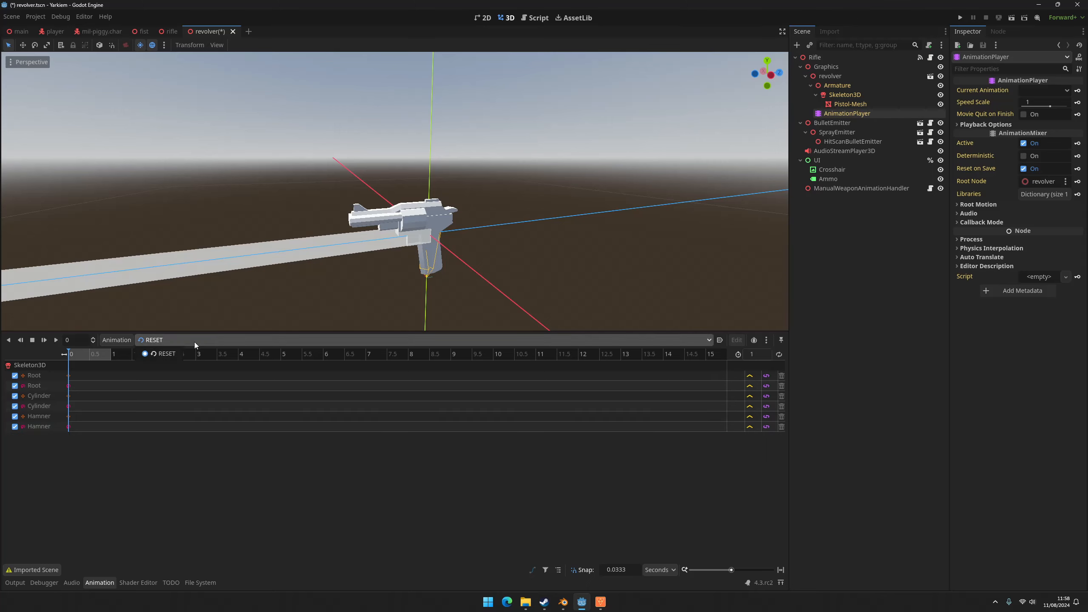
click(193, 342)
Switch to Blender, open the recent file playerarms-revolver.blend and save it.
click(562, 602)
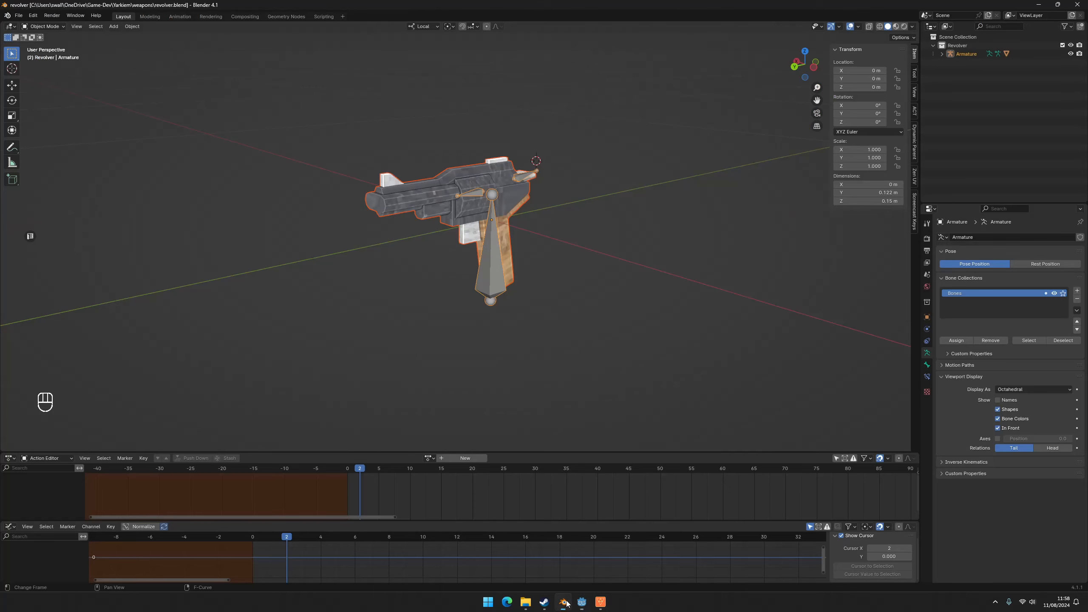
click(13, 17)
mouse_move(46, 44)
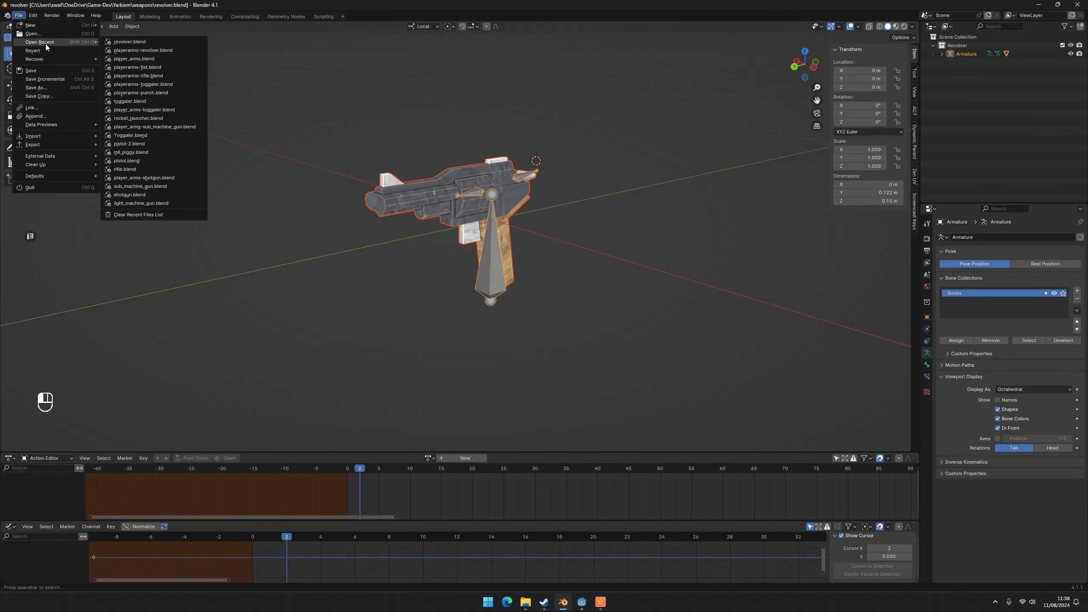
click(150, 50)
middle_drag(729, 255, 694, 241)
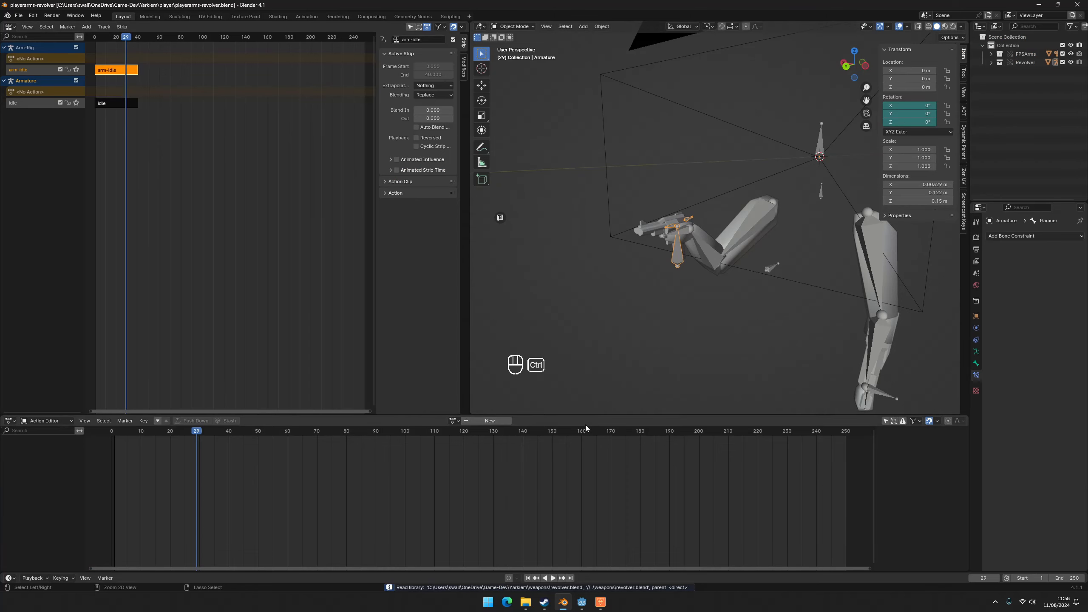
key(ctrl+s)
Switch back to Godot and open the project's weapons/assets/revolver folder in the system file manager.
mouse_move(526, 602)
click(583, 565)
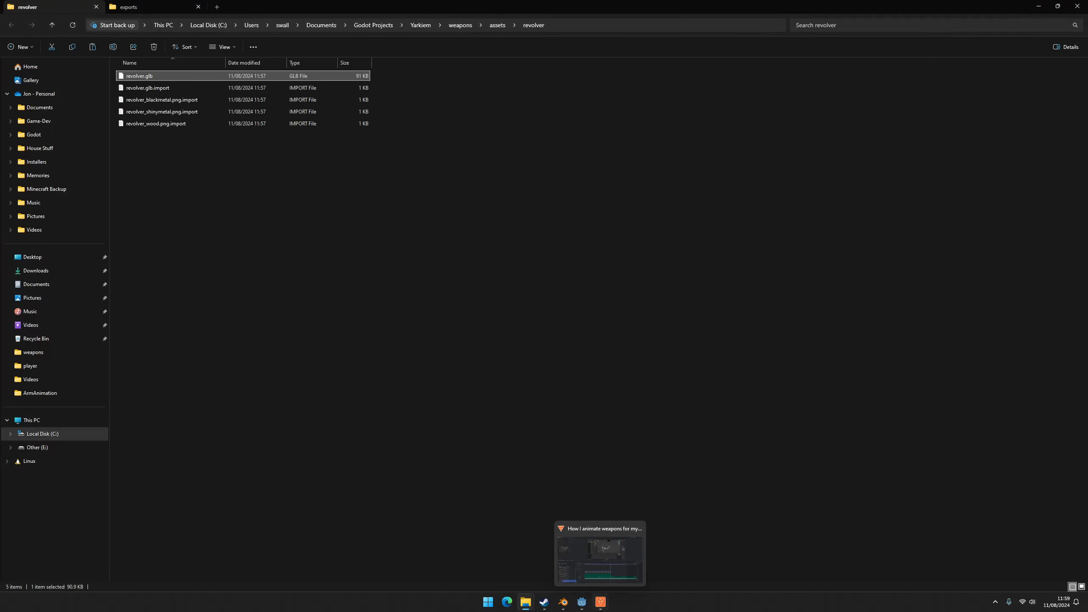
click(581, 602)
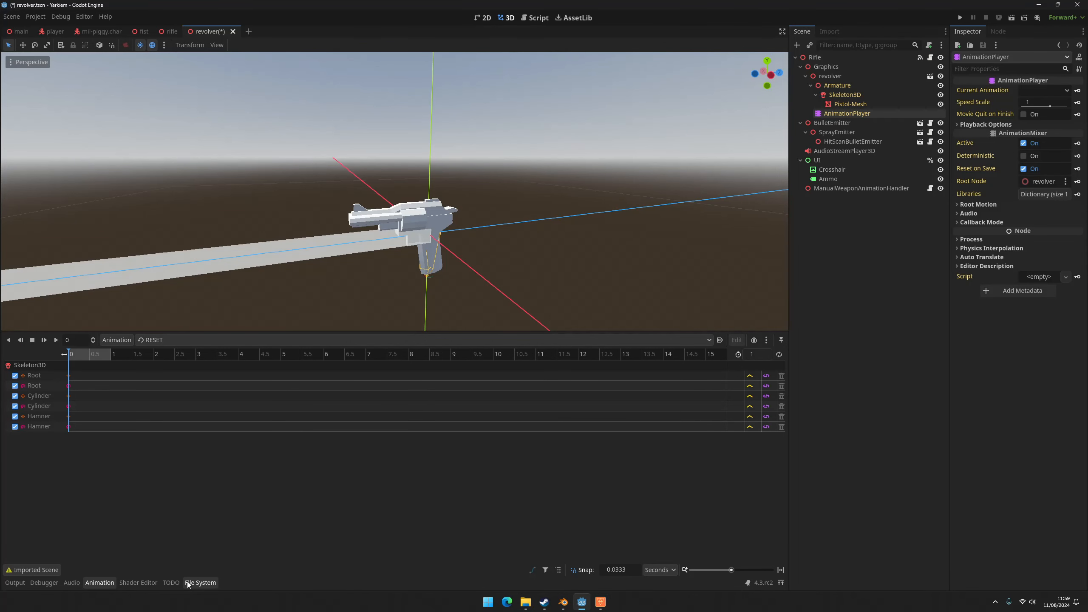
click(200, 582)
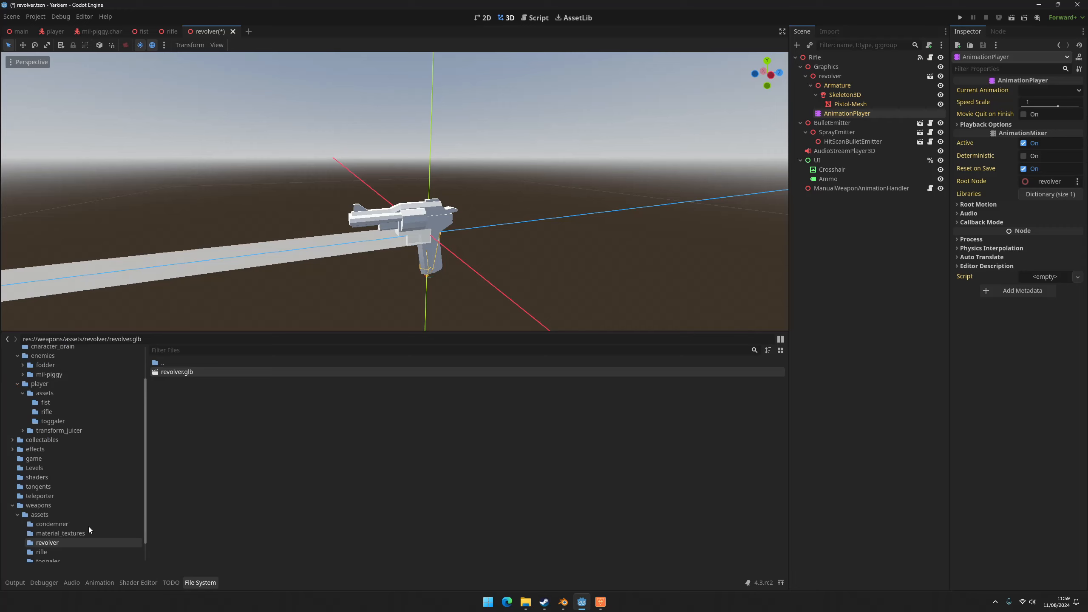
click(42, 552)
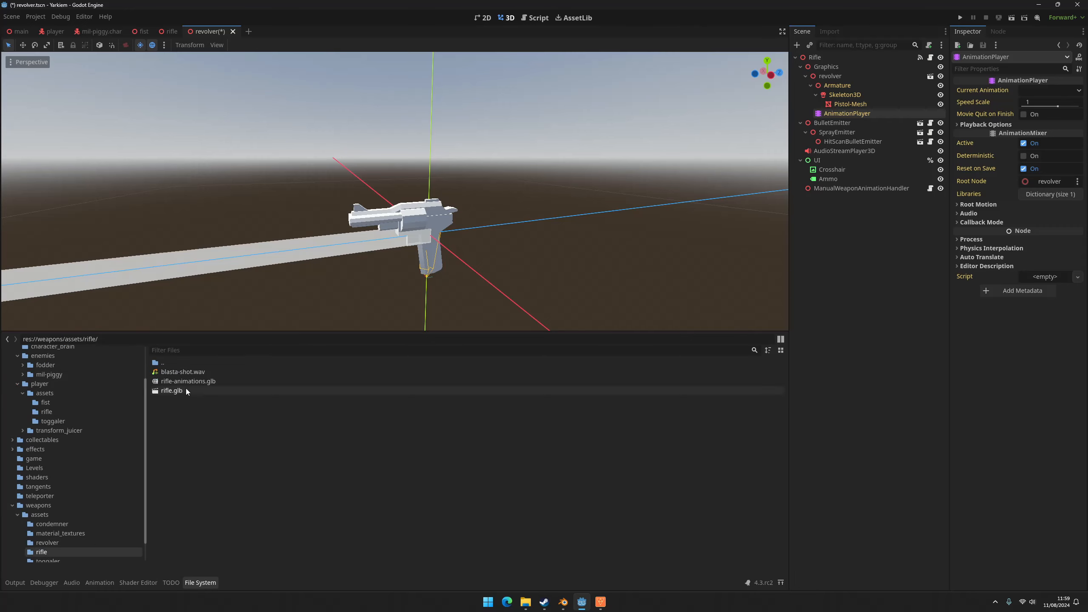
click(50, 543)
right_click(268, 405)
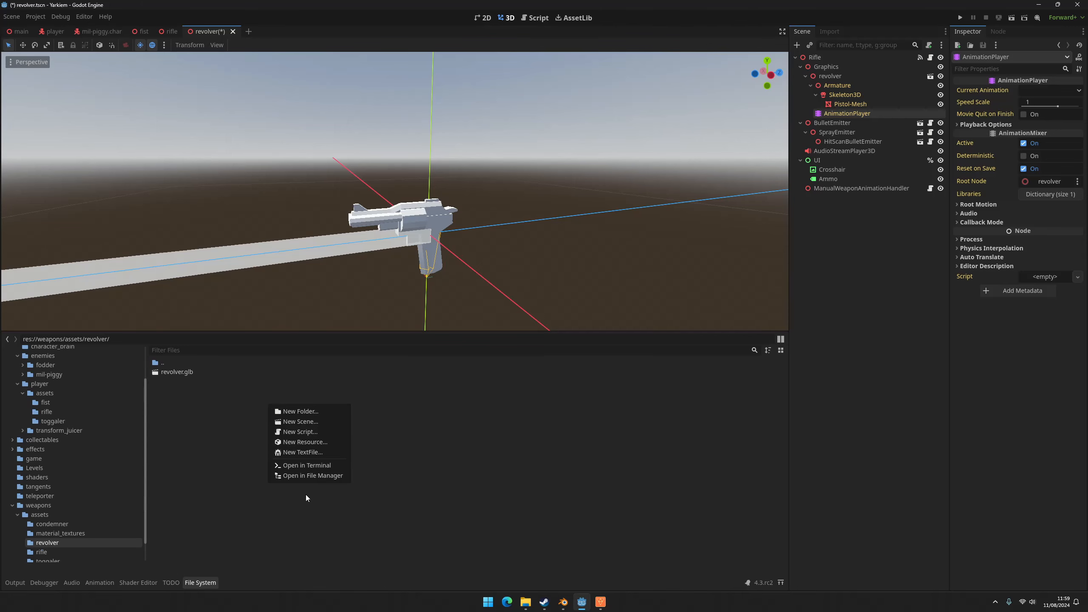
click(312, 475)
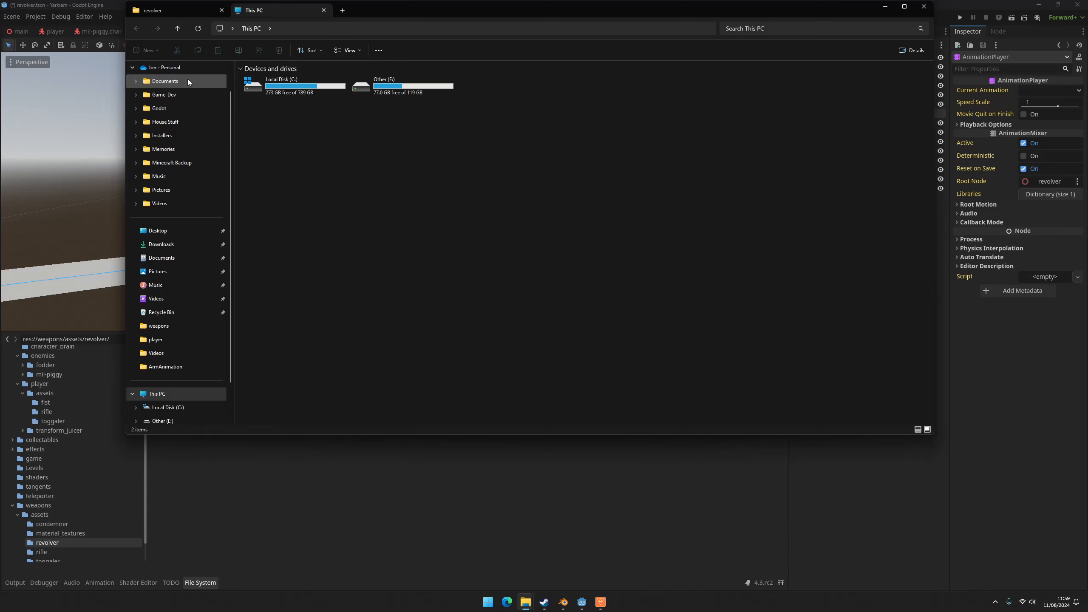
In File Explorer, go to the Game-Dev/Yarkiem/player/exports/ItemAnimation folder.
click(184, 80)
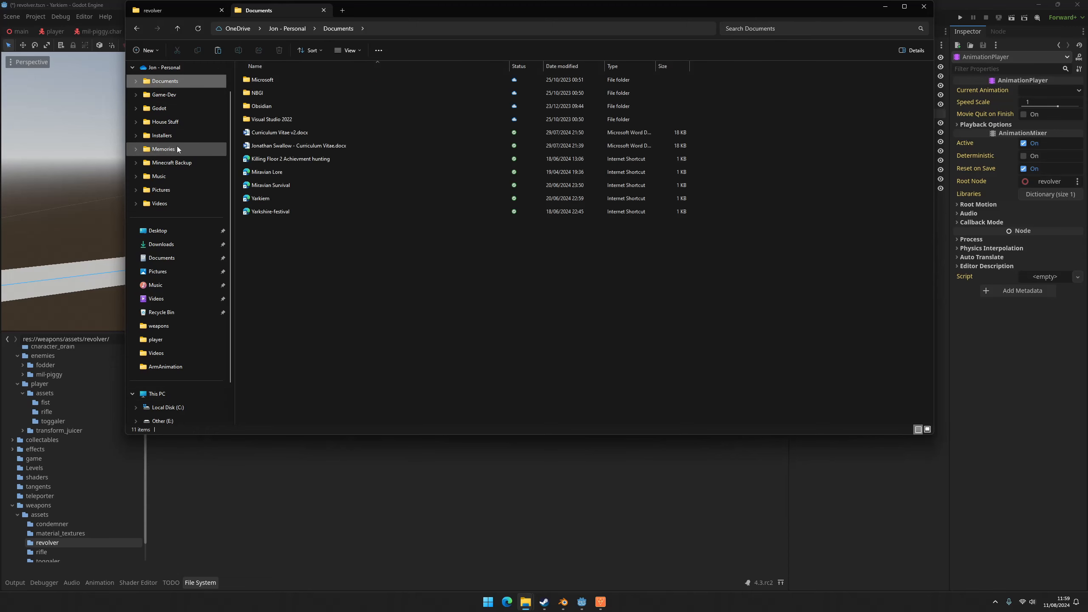
click(177, 149)
click(173, 176)
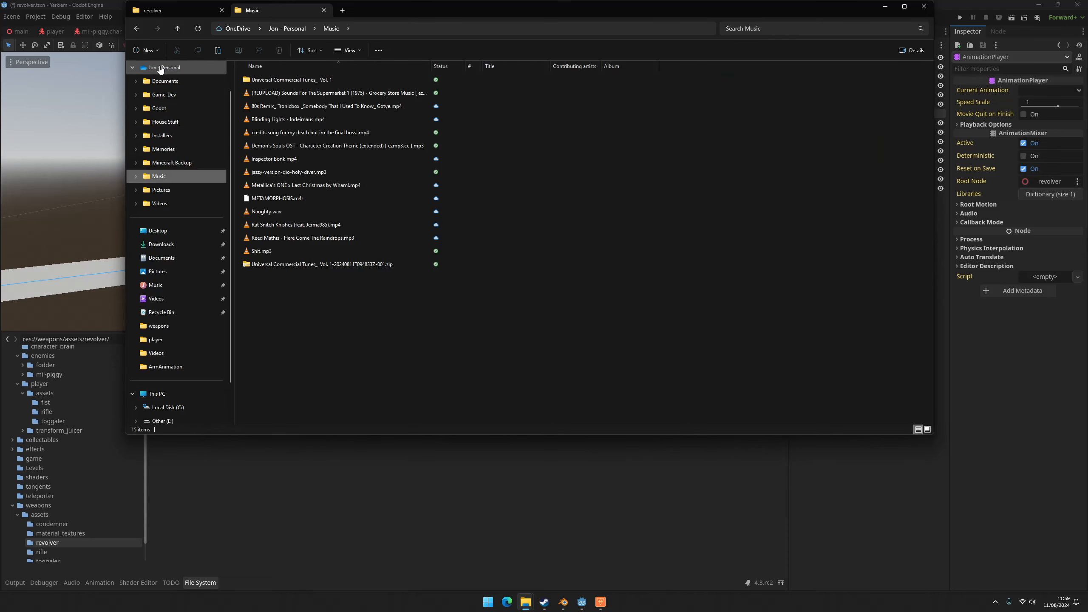
click(165, 95)
double_click(274, 198)
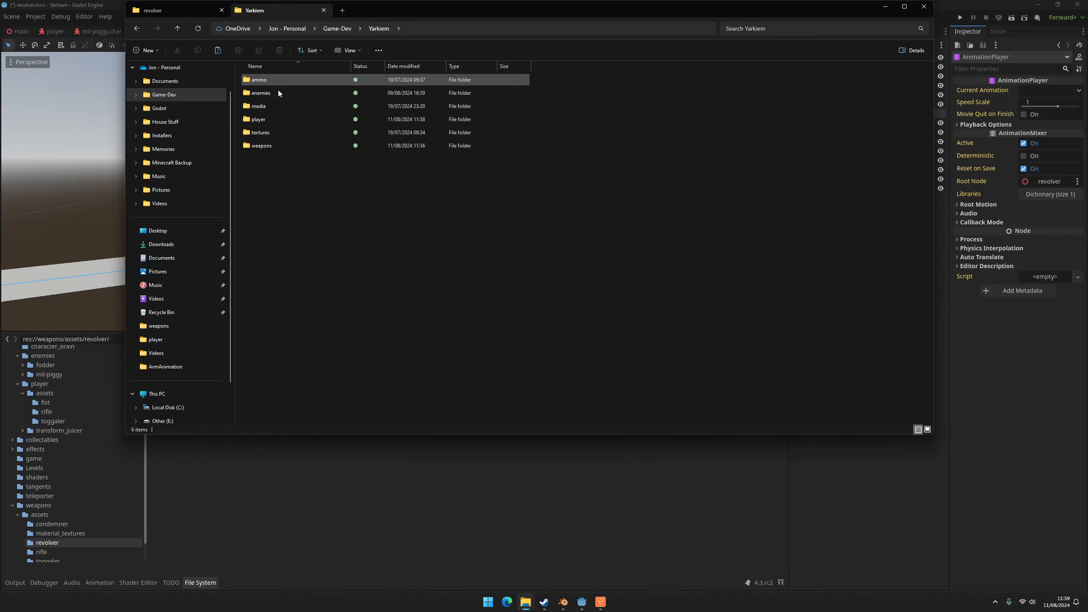
double_click(261, 145)
key(alt+Left)
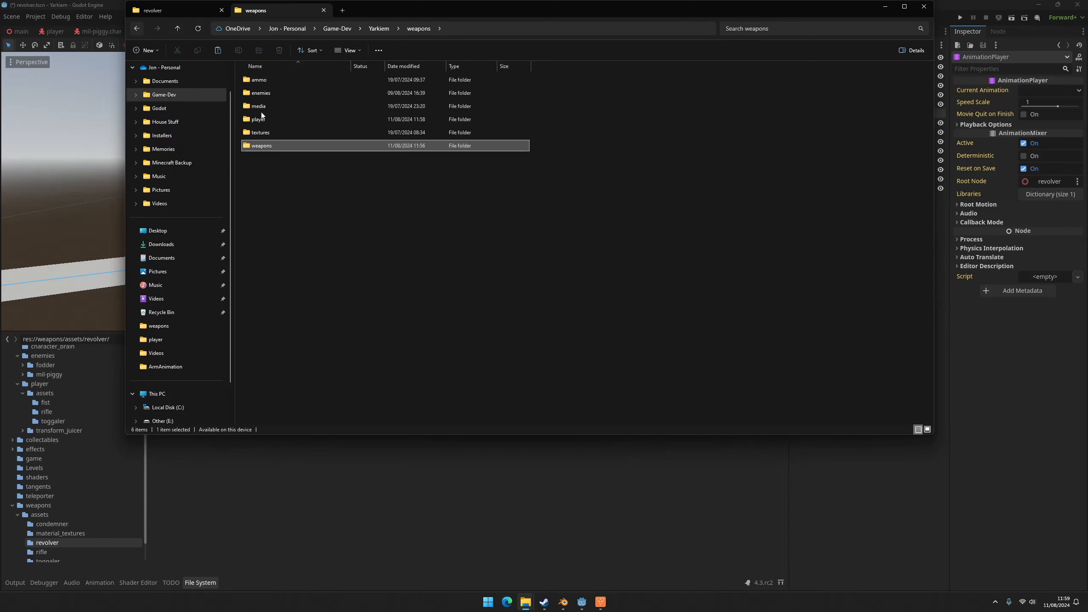
double_click(259, 119)
double_click(264, 81)
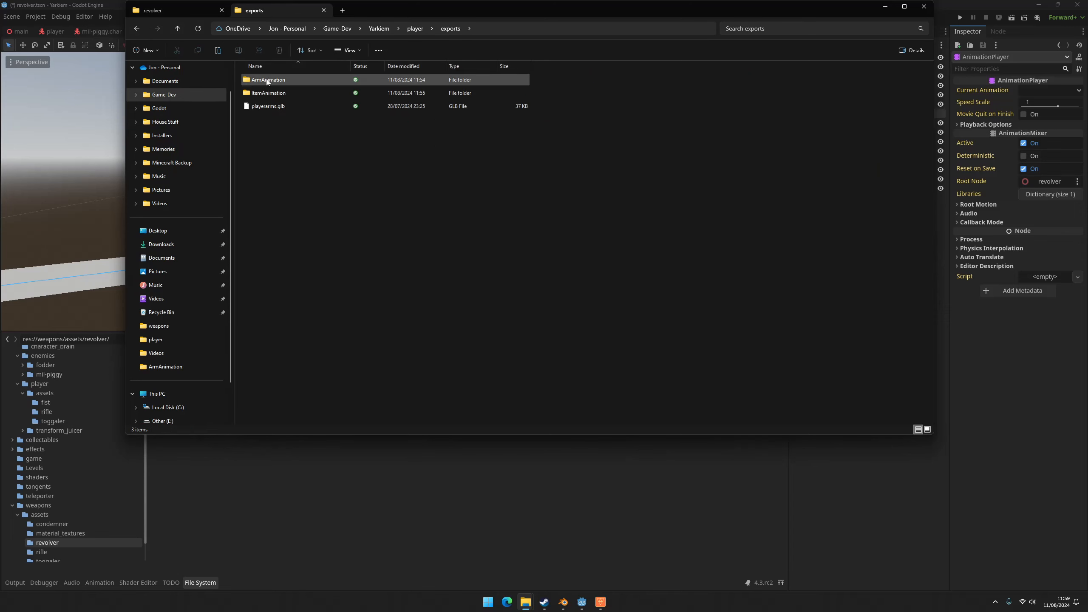
double_click(267, 93)
Copy revolver-animations.glb from ItemAnimation into the project's weapons/assets/revolver folder and return to Godot.
click(276, 94)
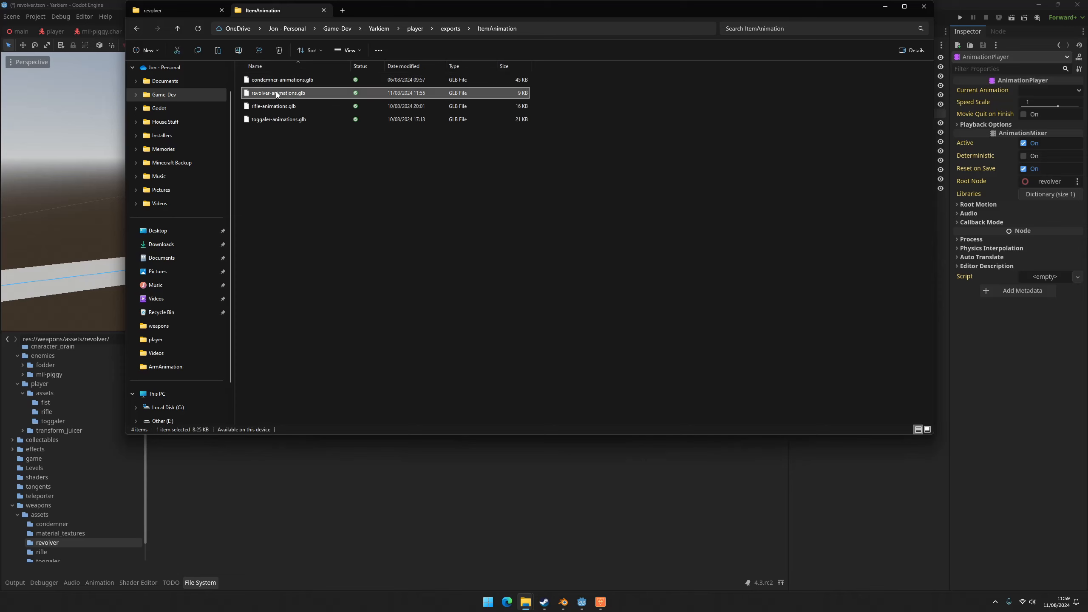
double_click(276, 92)
key(Escape)
drag(294, 94, 284, 472)
drag(282, 96, 313, 180)
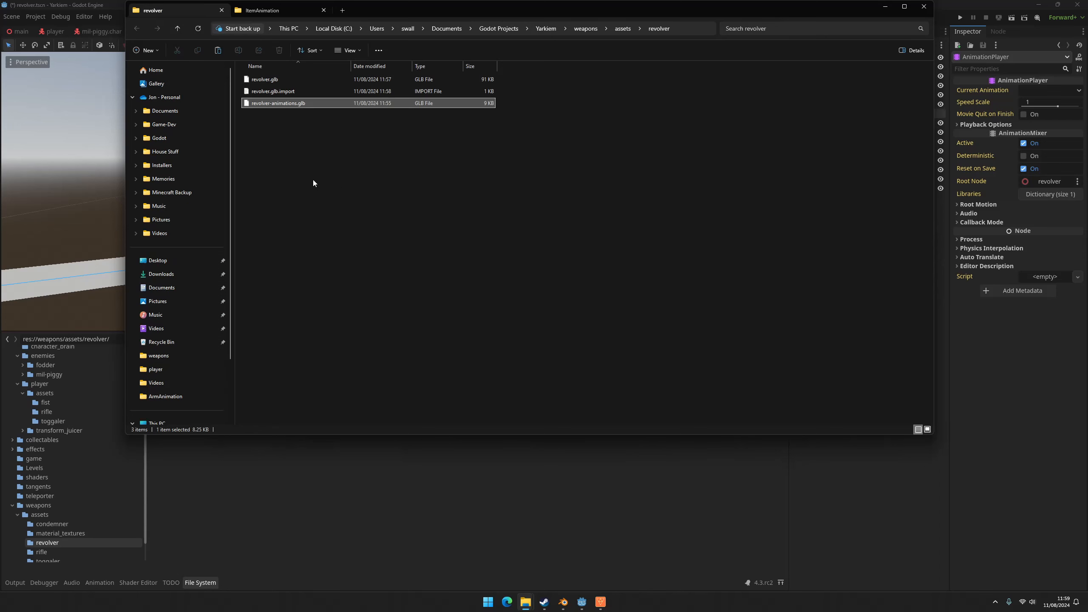
click(491, 458)
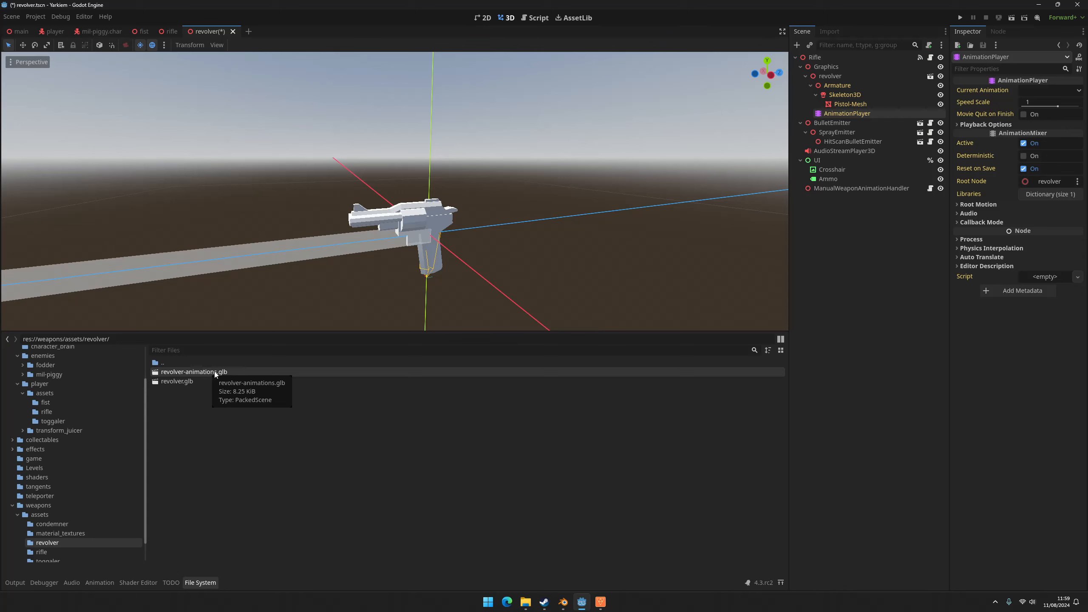
Reimport revolver-animations.glb as an Animation Library, accepting the replacement of loaded instances.
click(847, 123)
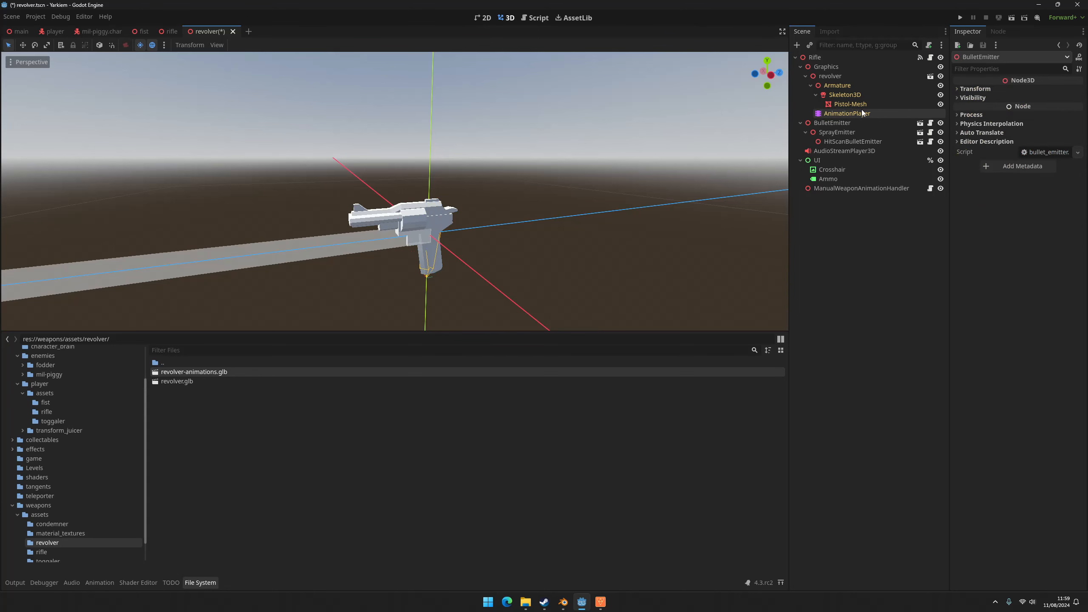
click(862, 114)
click(199, 583)
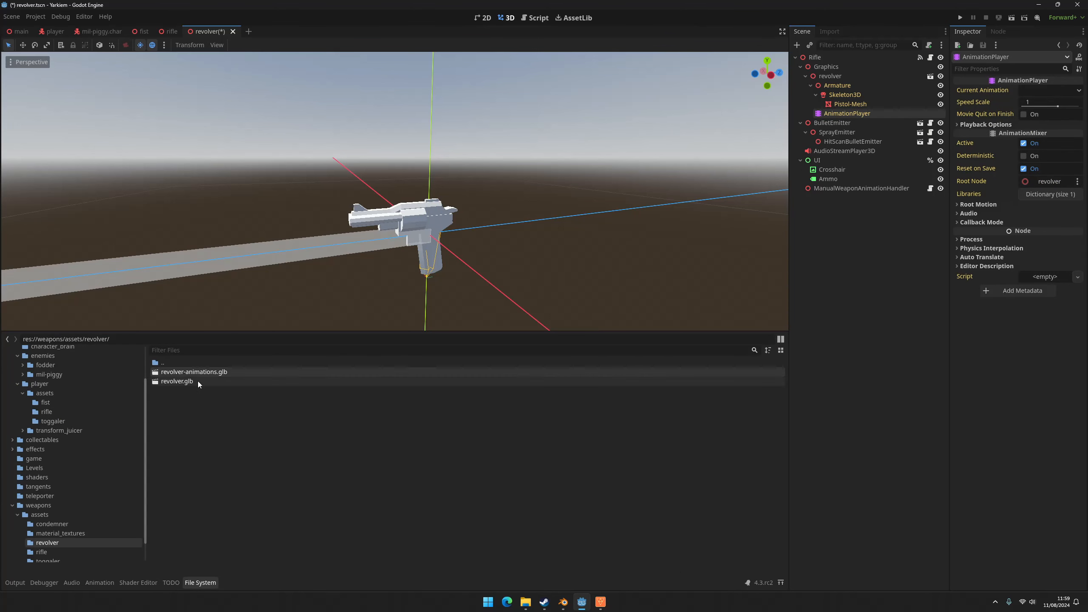
click(829, 31)
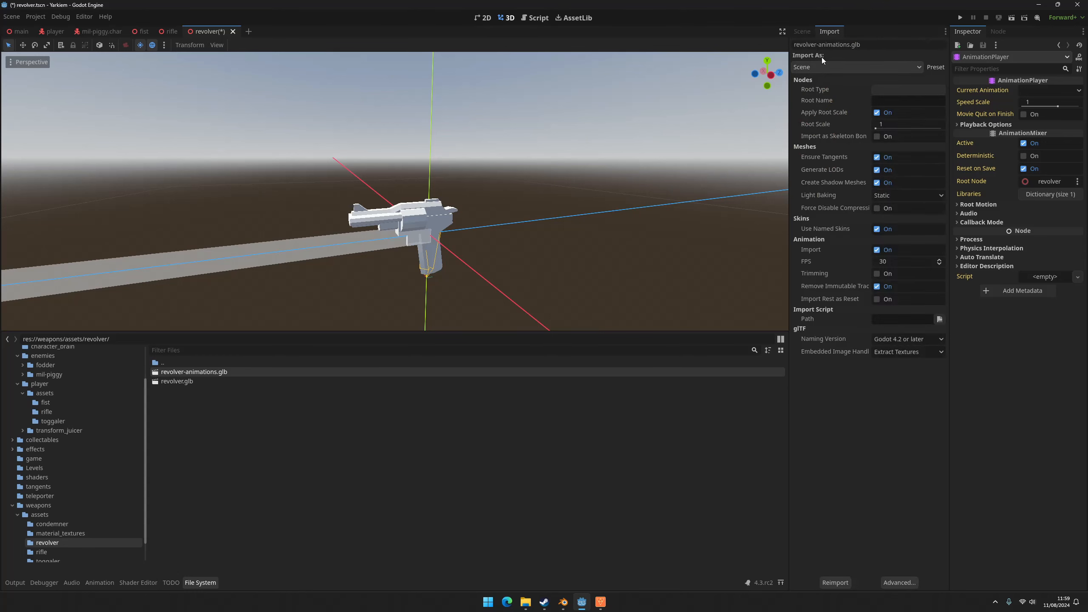
click(821, 66)
click(830, 82)
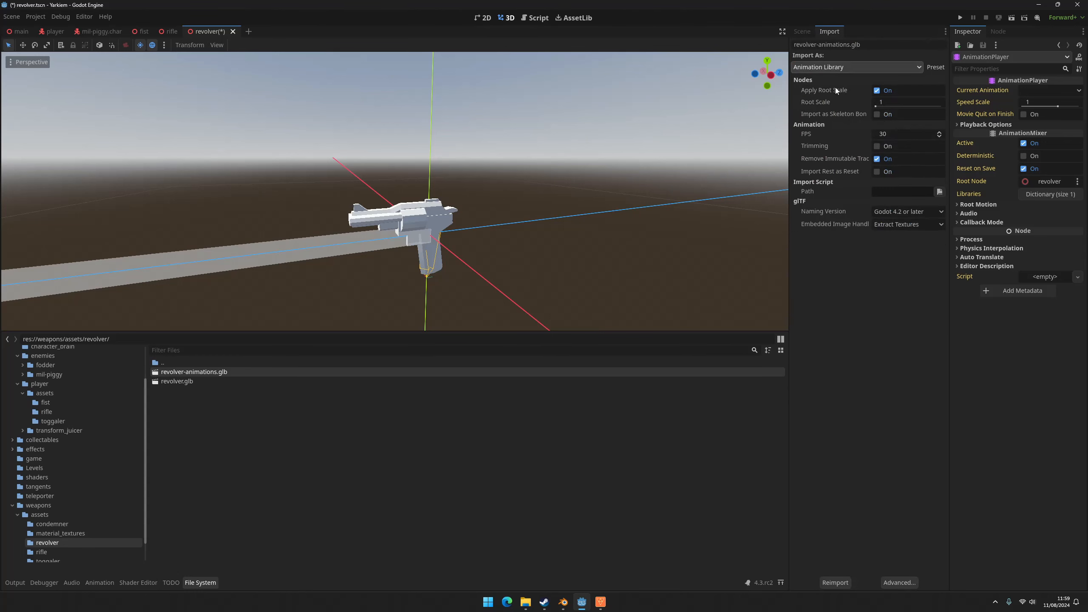
click(835, 583)
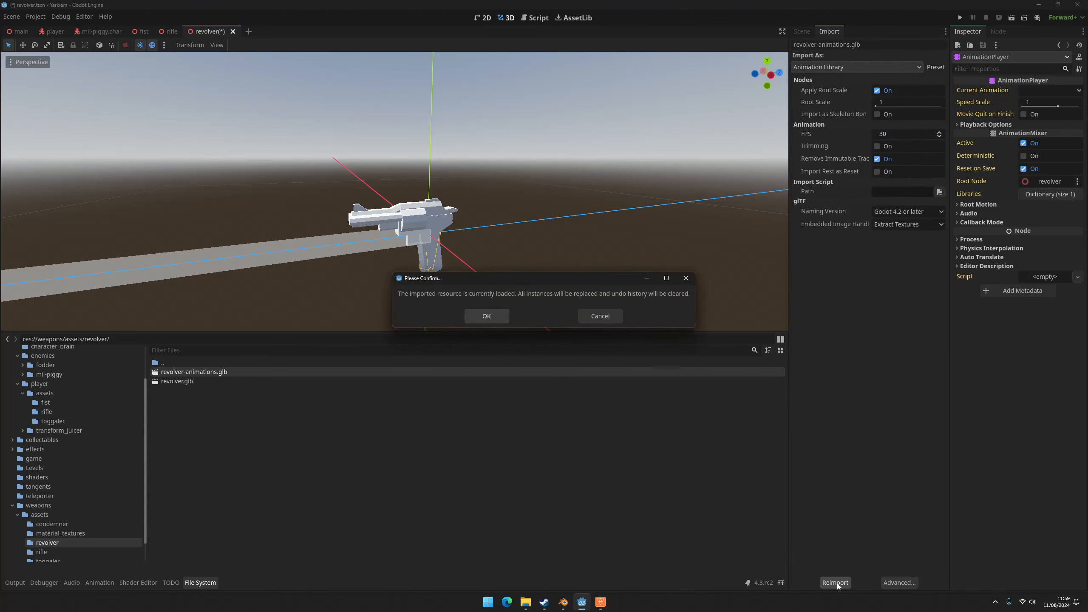
click(476, 313)
Load res://weapons/assets/revolver/revolver-animations.glb as a library in the revolver's AnimationPlayer and choose the revolver-animations/idle animation.
click(799, 32)
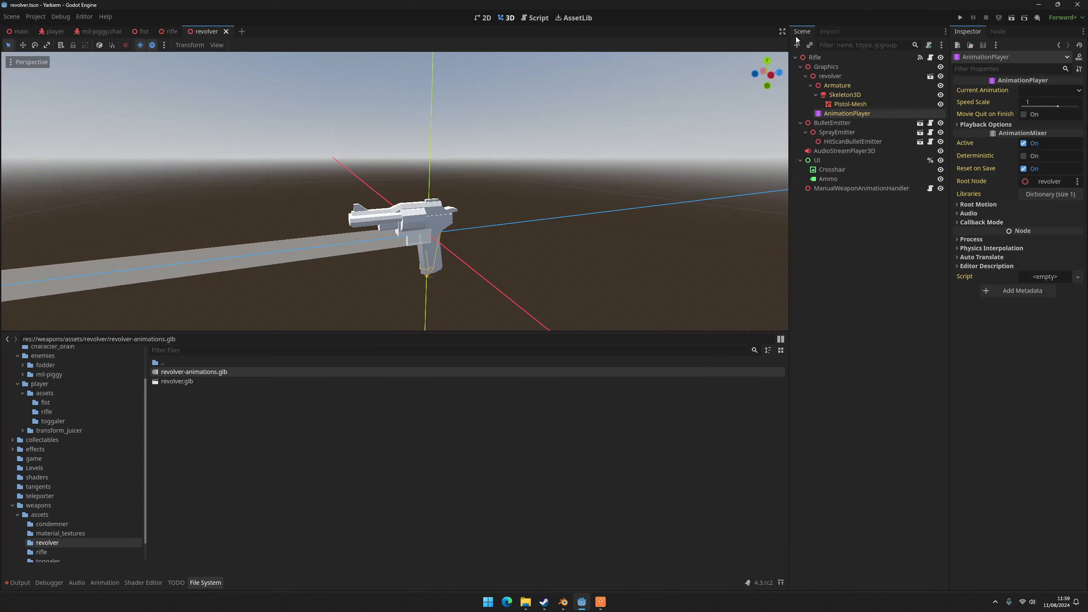
click(860, 114)
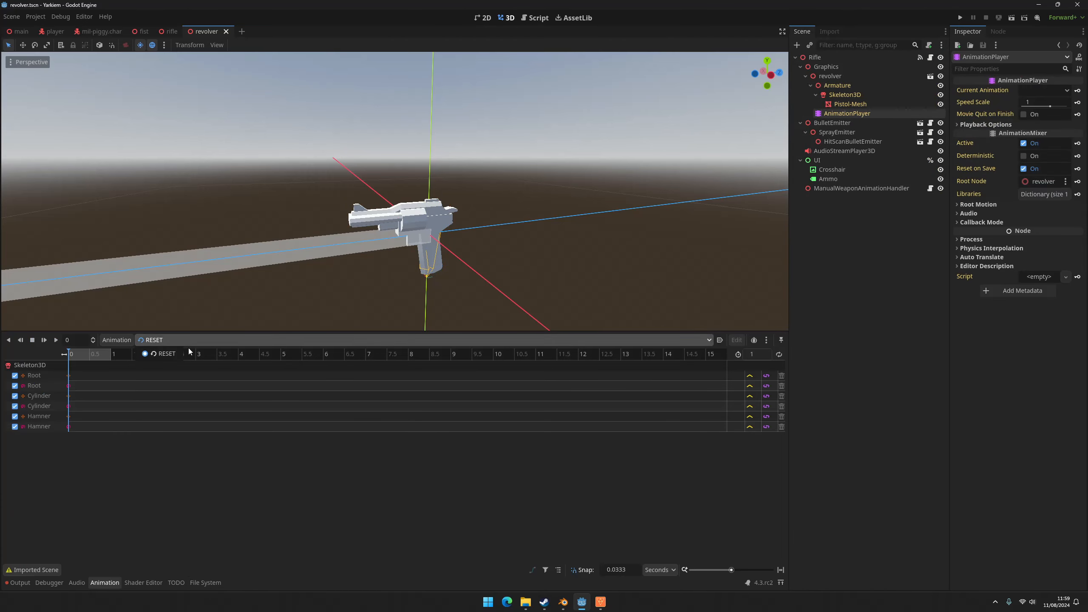
click(116, 340)
click(142, 377)
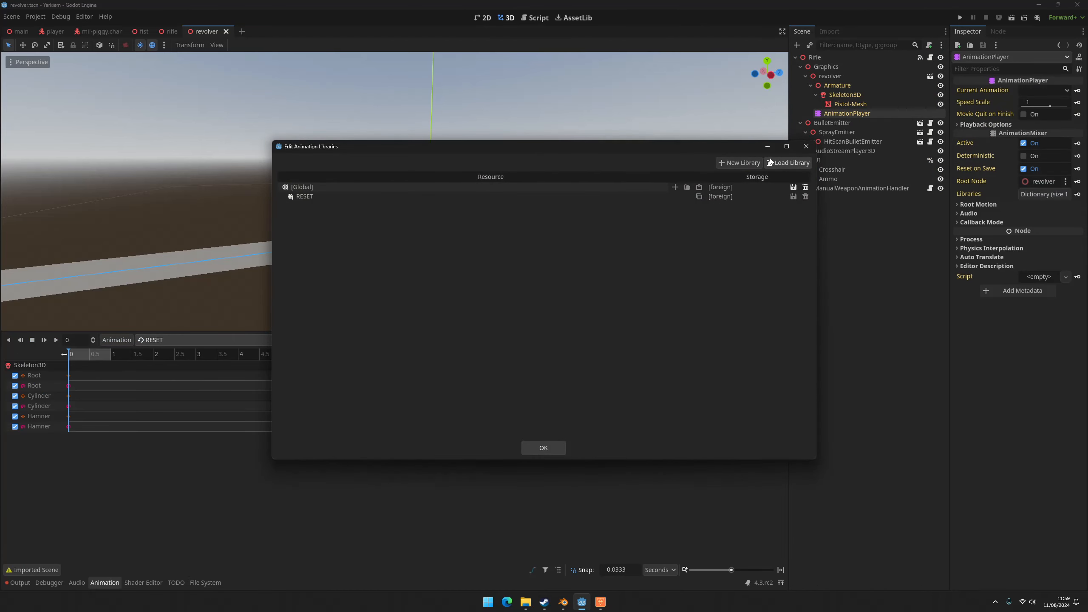
click(788, 166)
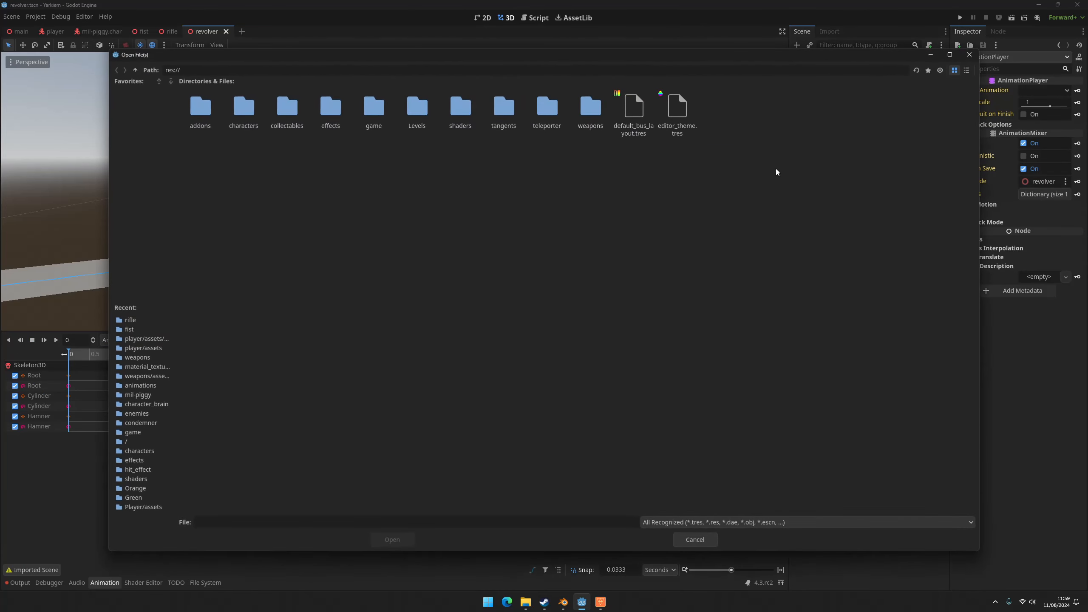
double_click(578, 105)
double_click(216, 110)
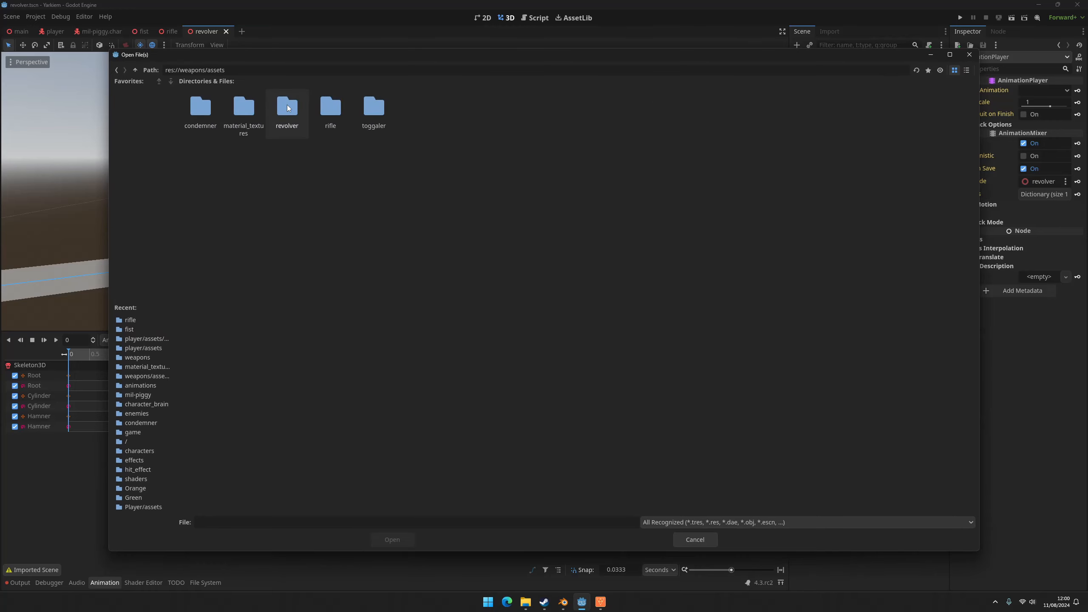
double_click(286, 108)
double_click(200, 110)
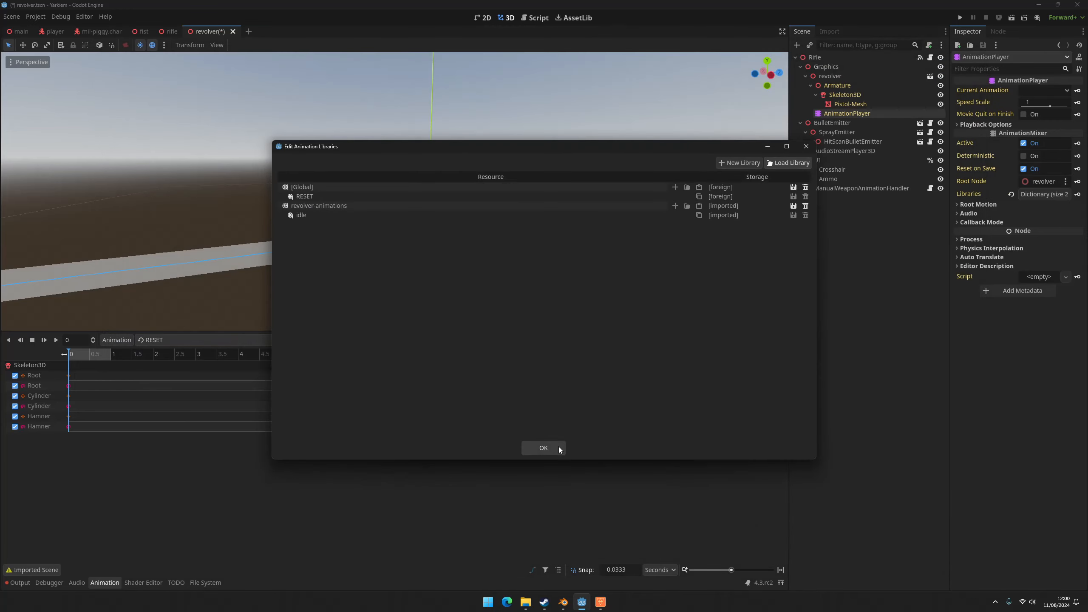
click(543, 448)
click(210, 340)
click(187, 374)
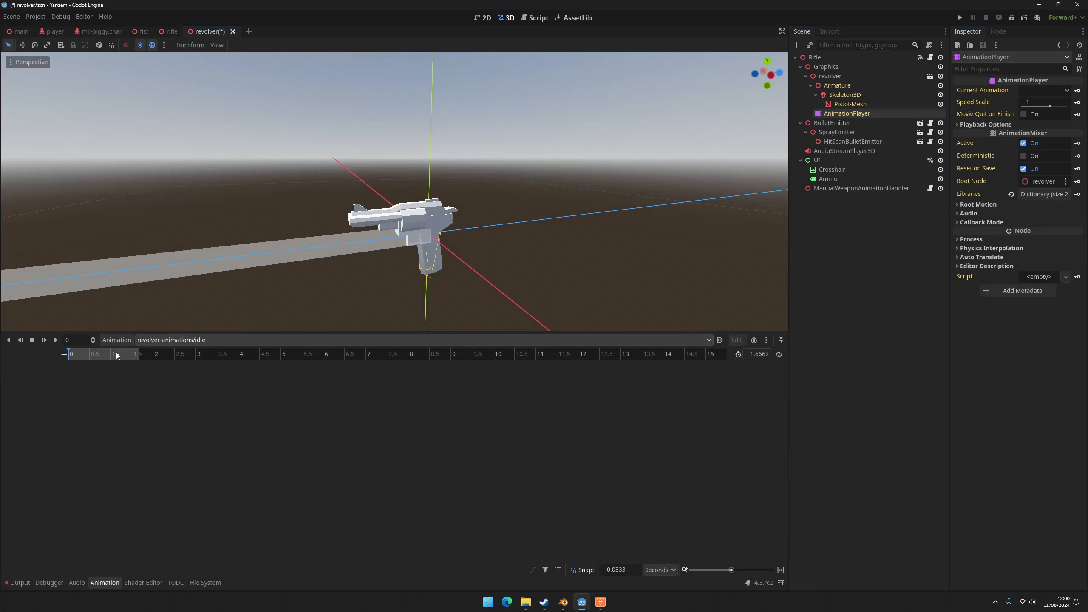
Play the idle animation, and reimport revolver-animations.glb with Remove Immutable Tracks off and Import Rest as Reset on.
click(56, 343)
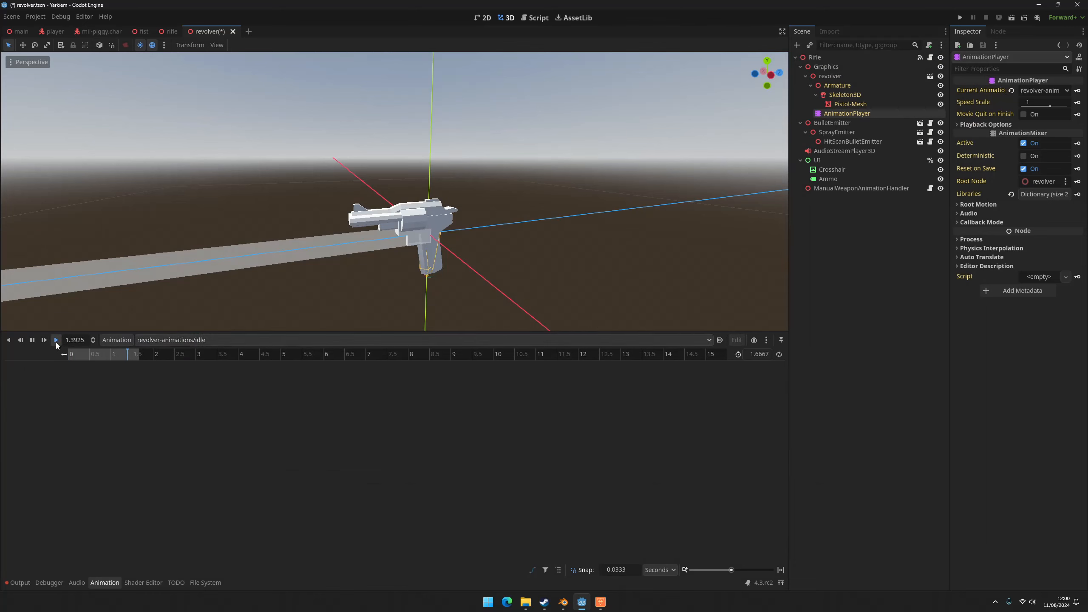
click(214, 582)
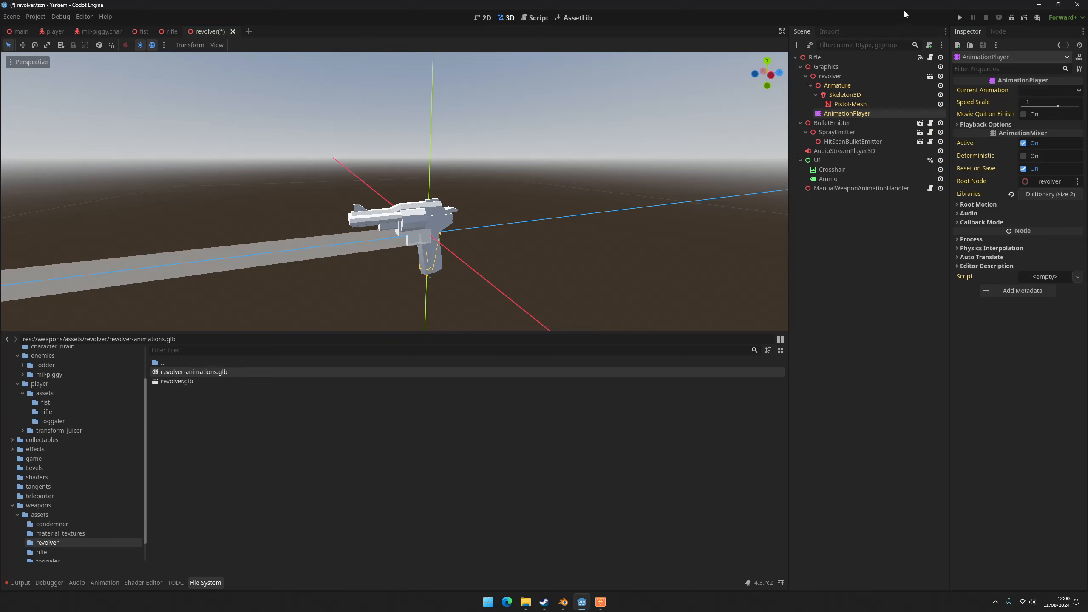
click(838, 32)
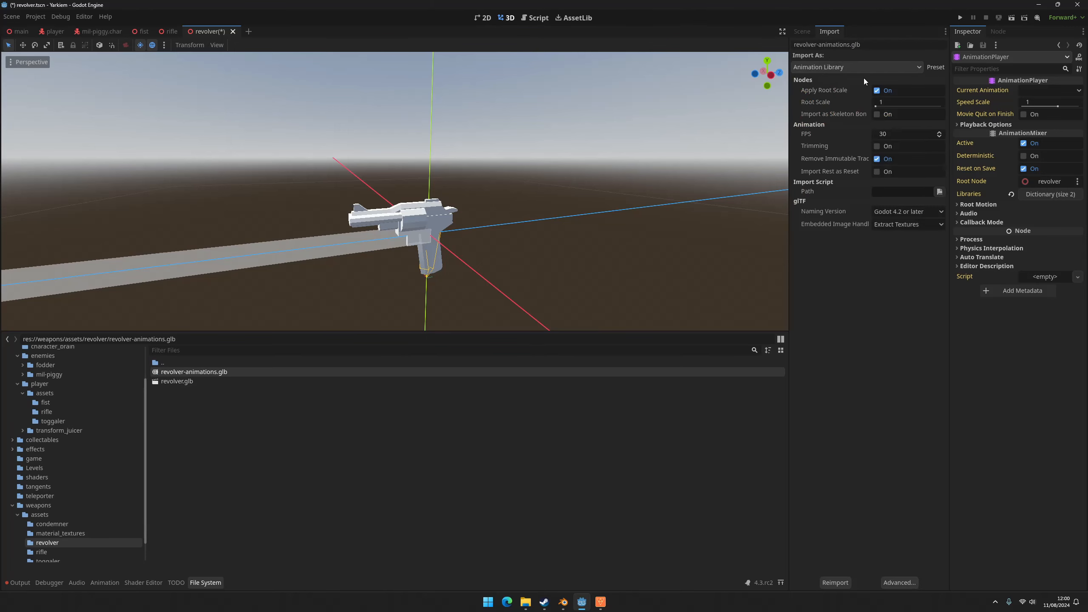
click(877, 162)
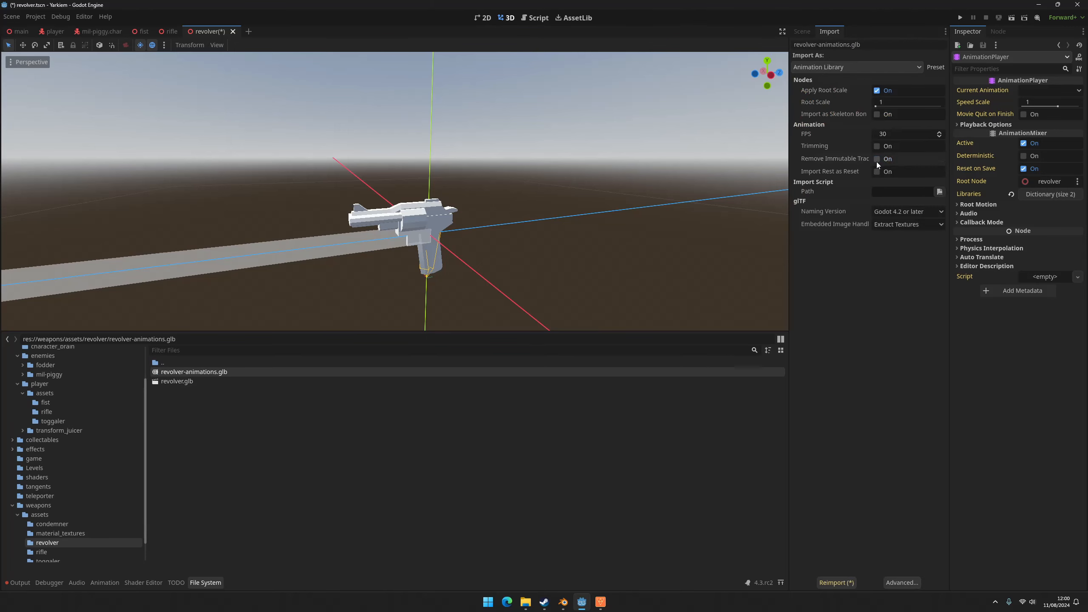
click(877, 174)
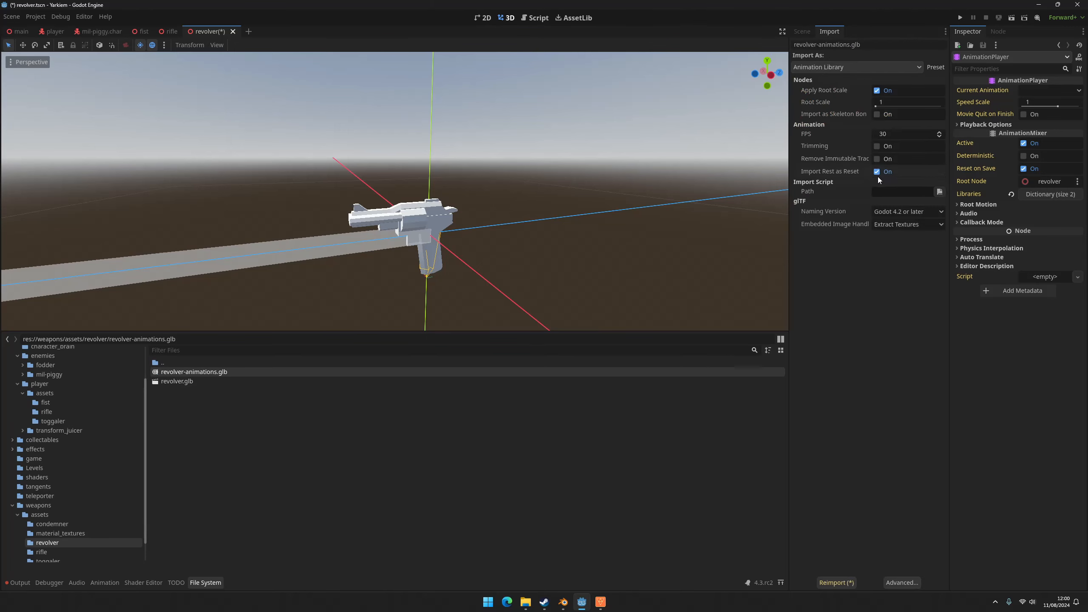
click(835, 584)
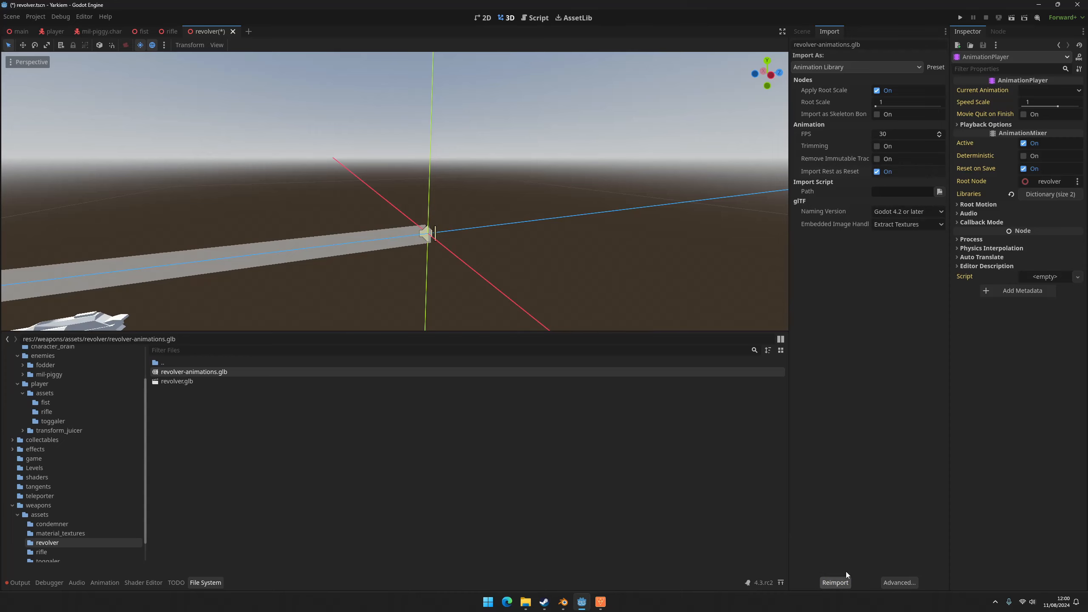
Show the revolver-animations/idle tracks of the AnimationPlayer and examine where the revolver sits relative to the scene origin.
scroll(471, 253, down, 7)
scroll(281, 278, up, 6)
scroll(277, 270, down, 4)
shift+middle_drag(274, 261, 304, 246)
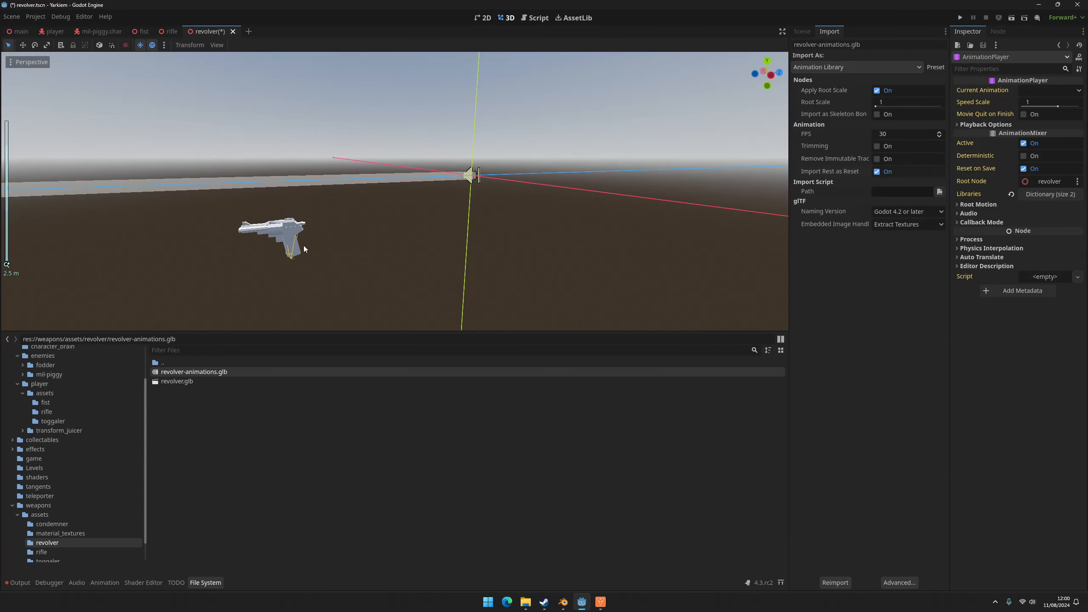
scroll(438, 216, up, 2)
click(802, 32)
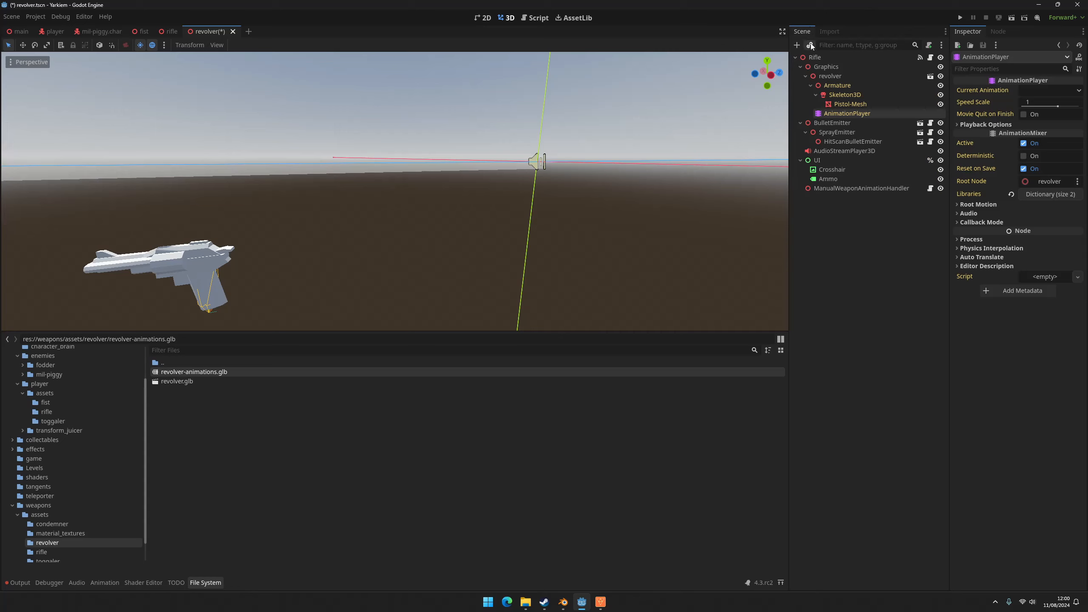
click(117, 583)
click(180, 340)
click(172, 385)
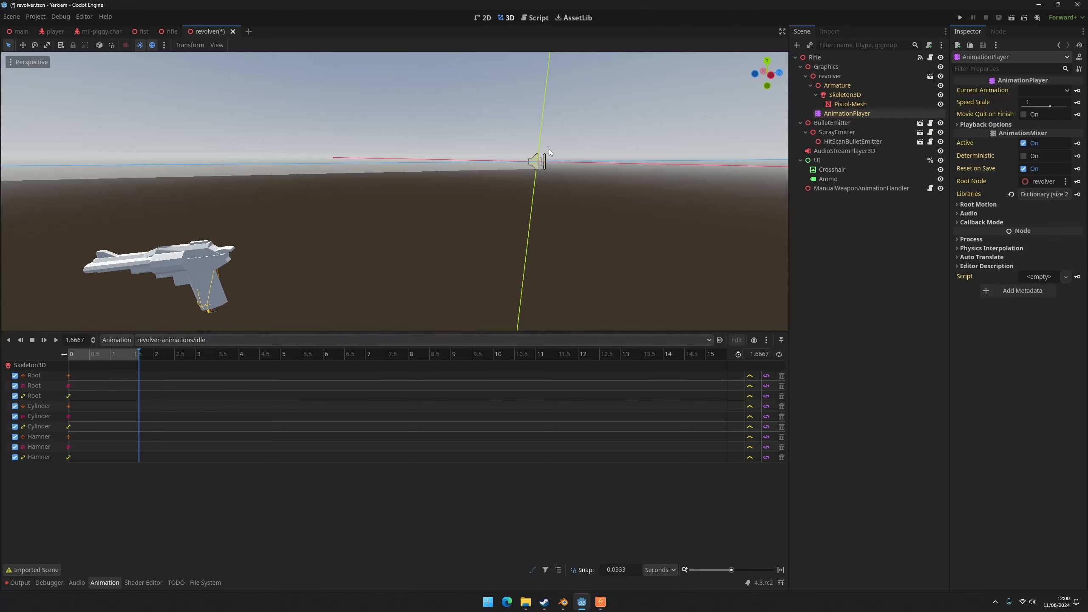
scroll(273, 253, down, 3)
middle_drag(272, 253, 346, 282)
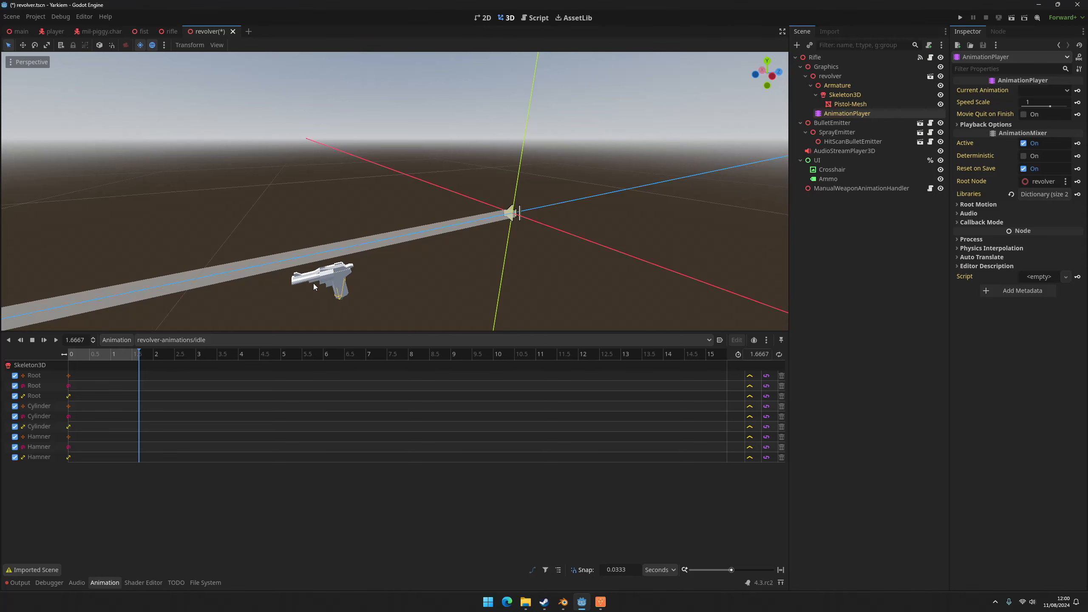
Set animation save paths in the advanced import settings of revolver-animations.glb, creating an animations folder inside weapons/assets/revolver.
click(209, 579)
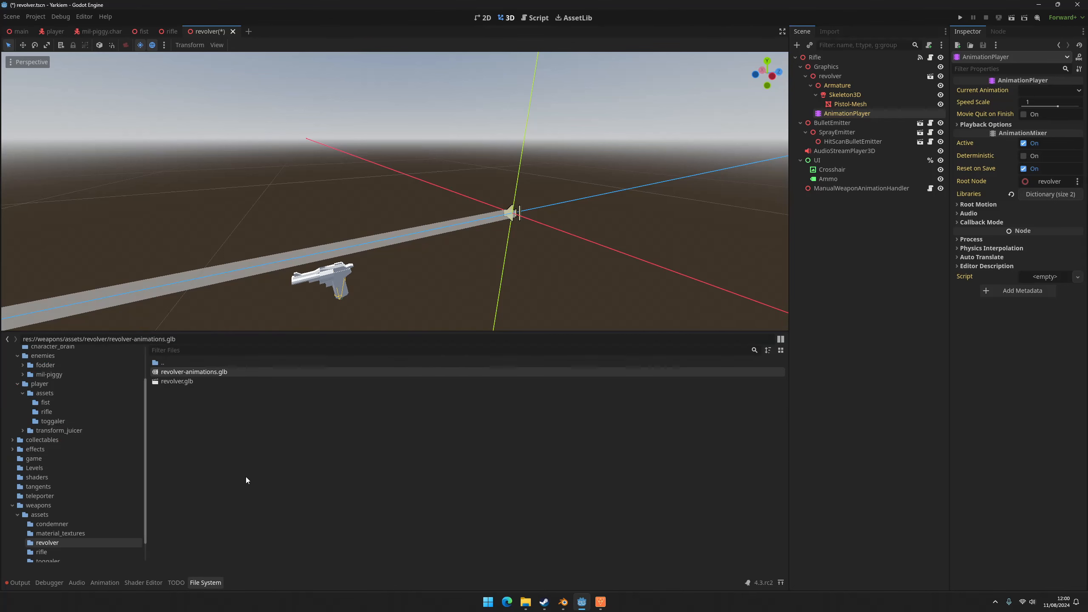
double_click(186, 372)
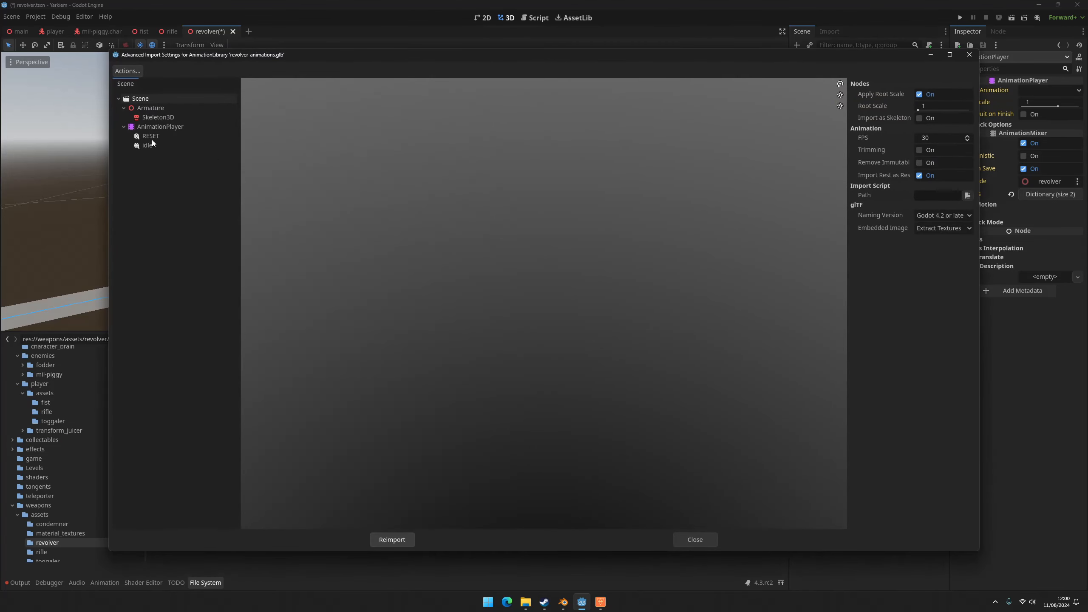
click(131, 72)
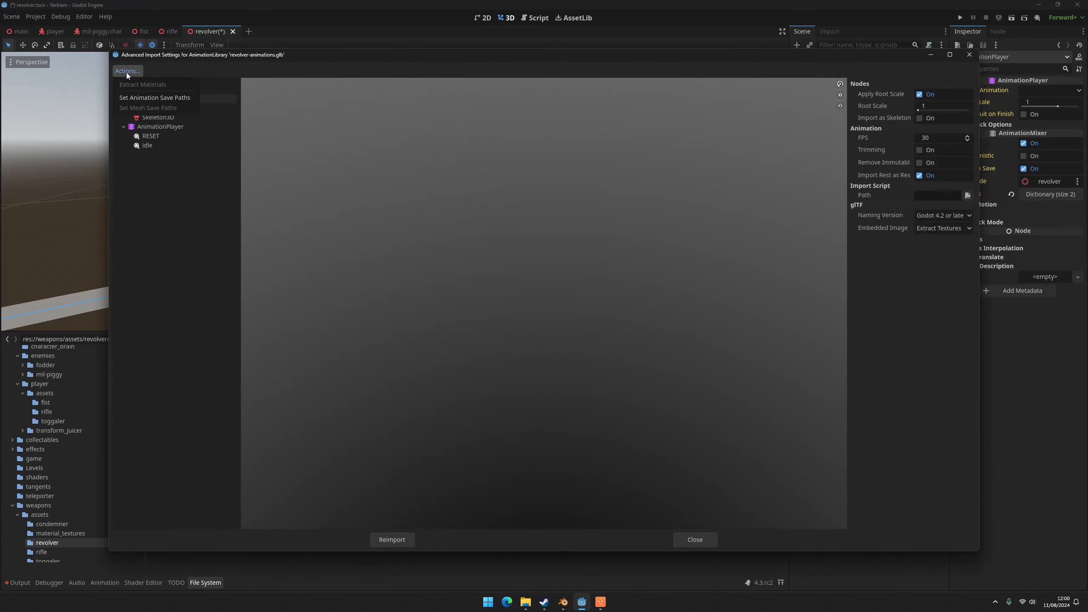
click(134, 100)
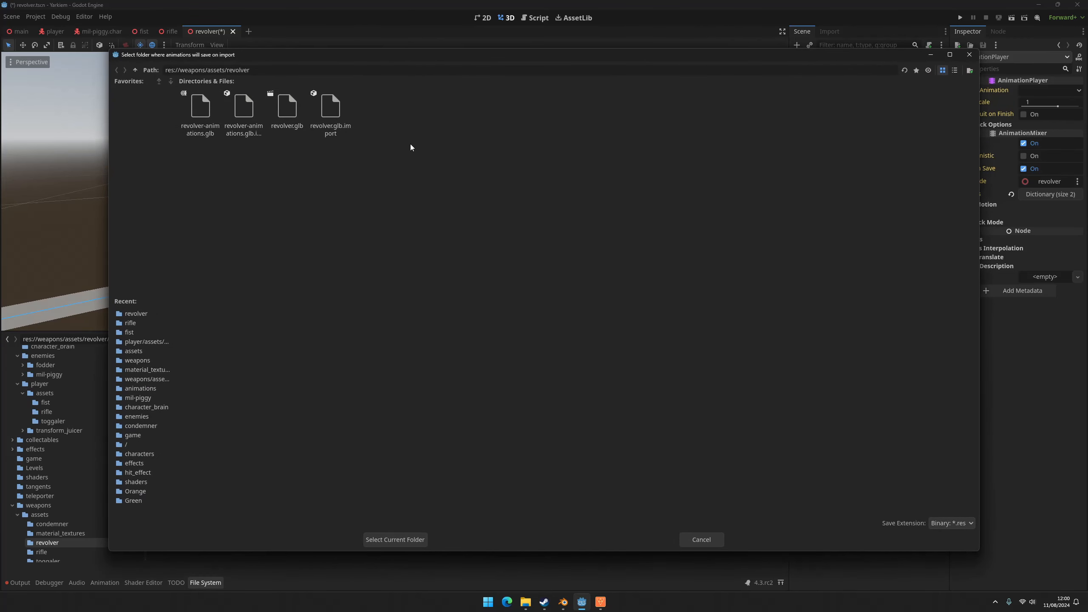
right_click(437, 124)
click(507, 131)
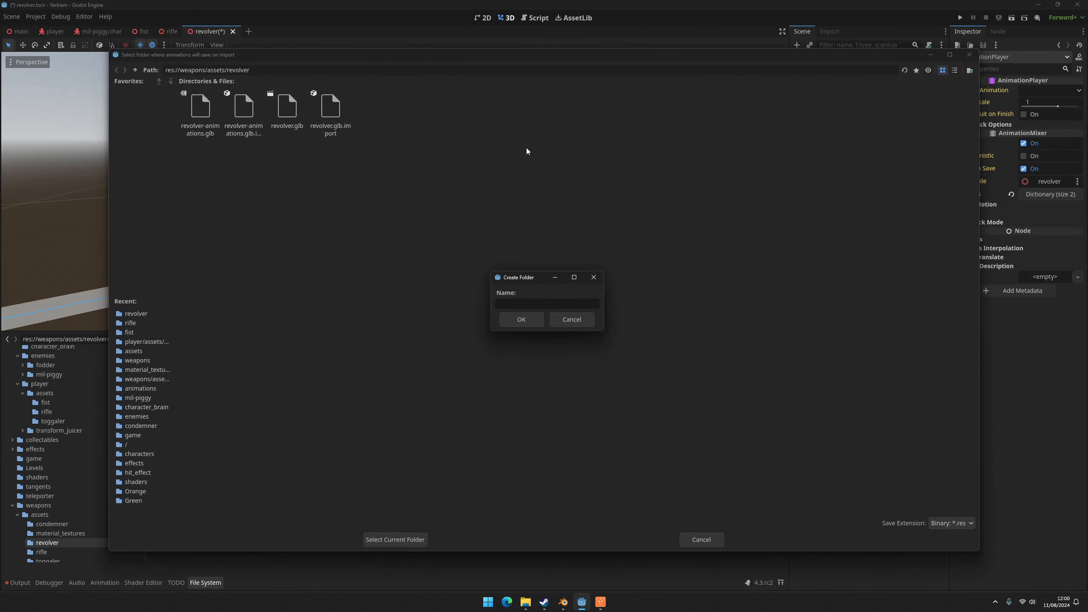
text(animations)
key(Return)
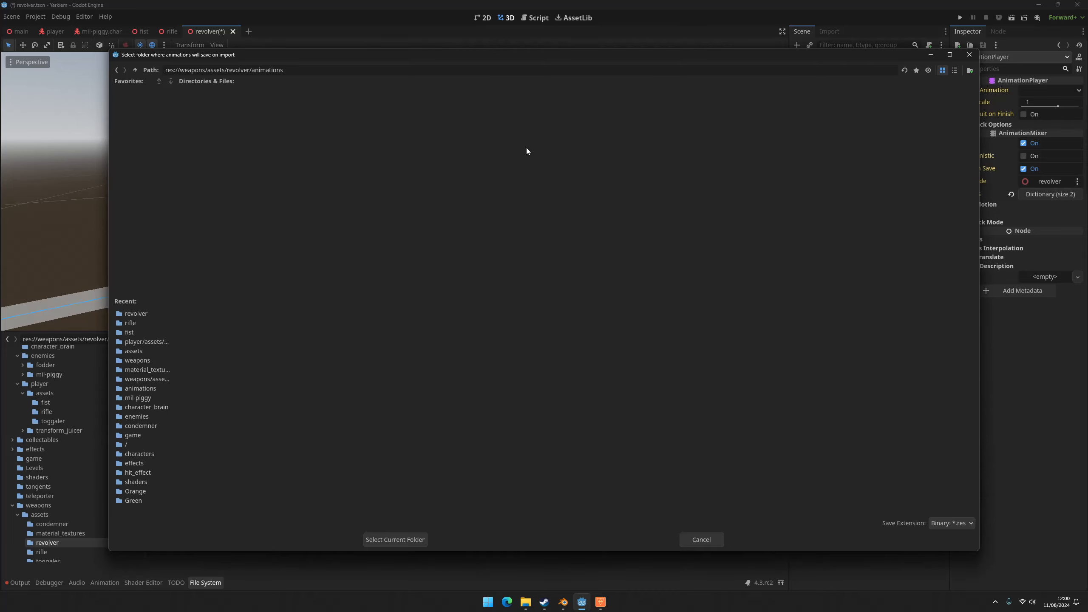
Assign the animations folder as the save path for the RESET and idle animations and reimport the file.
click(398, 541)
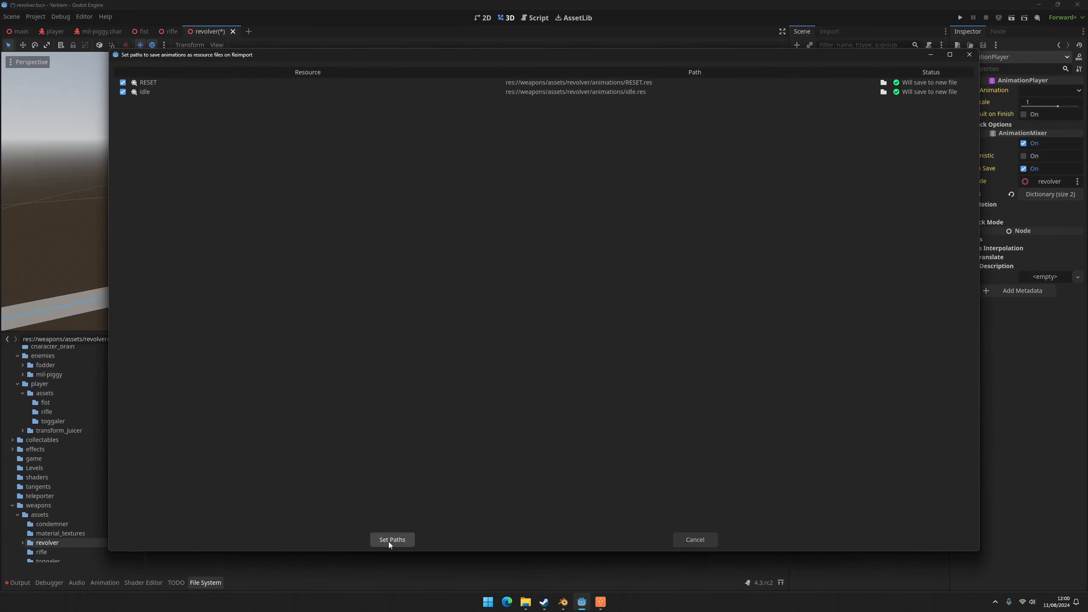
click(389, 540)
click(389, 541)
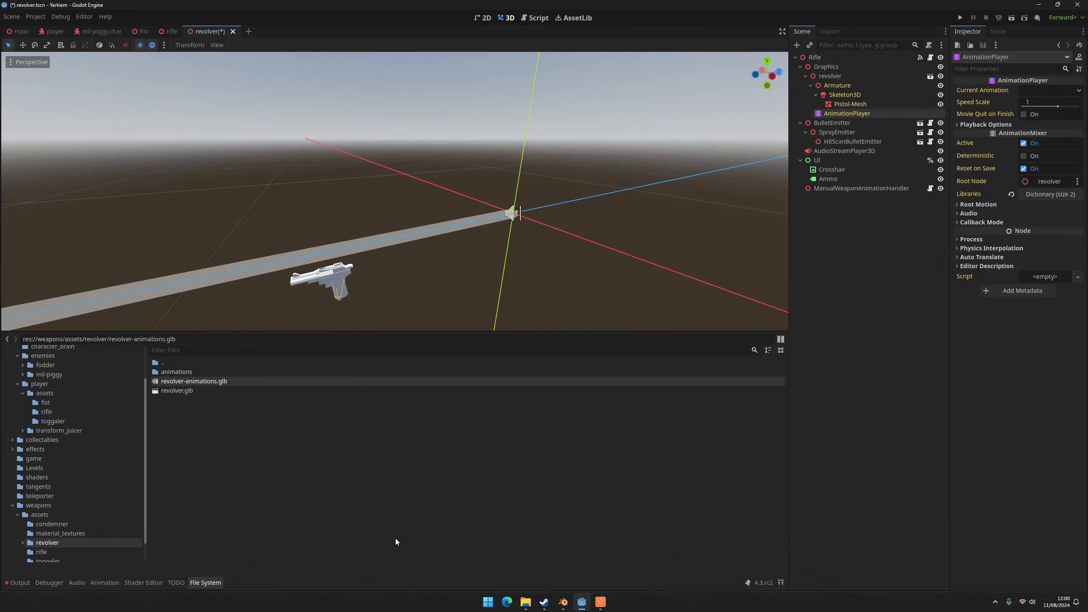
Disable the first two Root bone tracks in the AnimationPlayer's revolver-animations/idle animation.
click(868, 94)
click(856, 113)
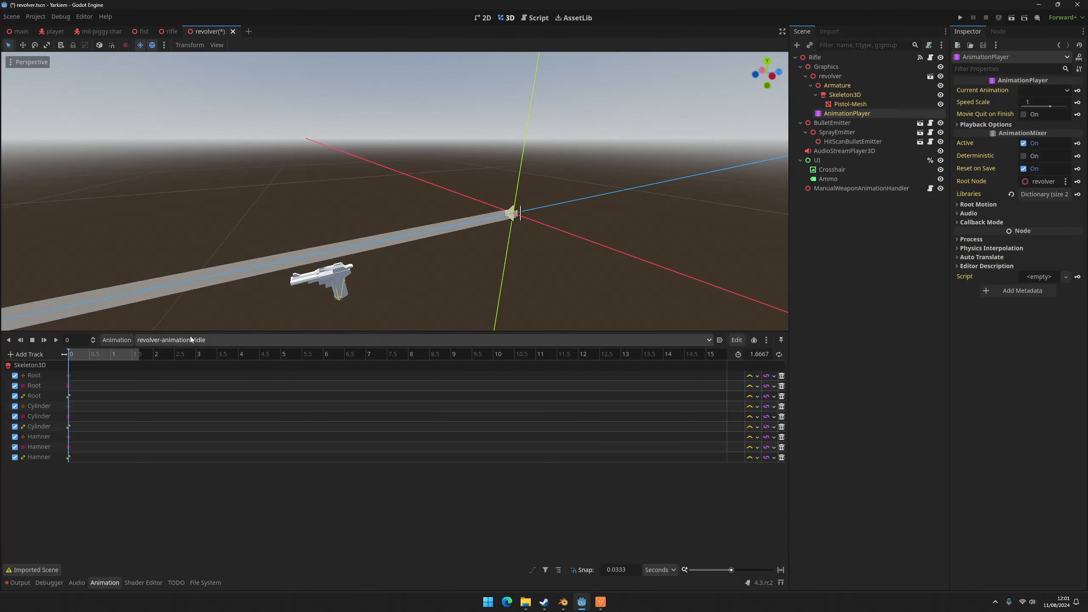
click(14, 376)
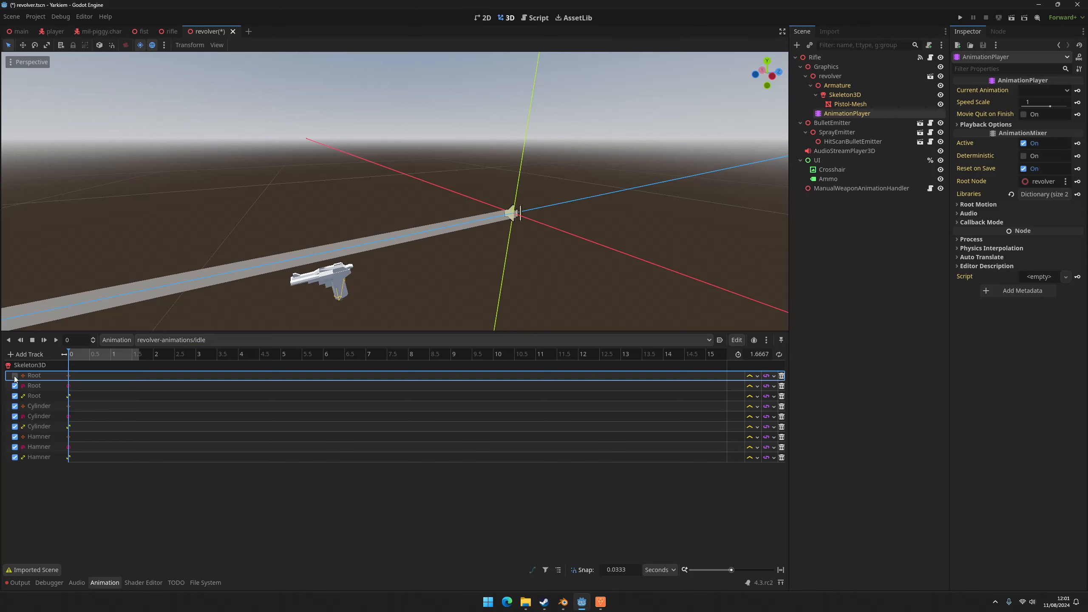
click(14, 387)
click(14, 386)
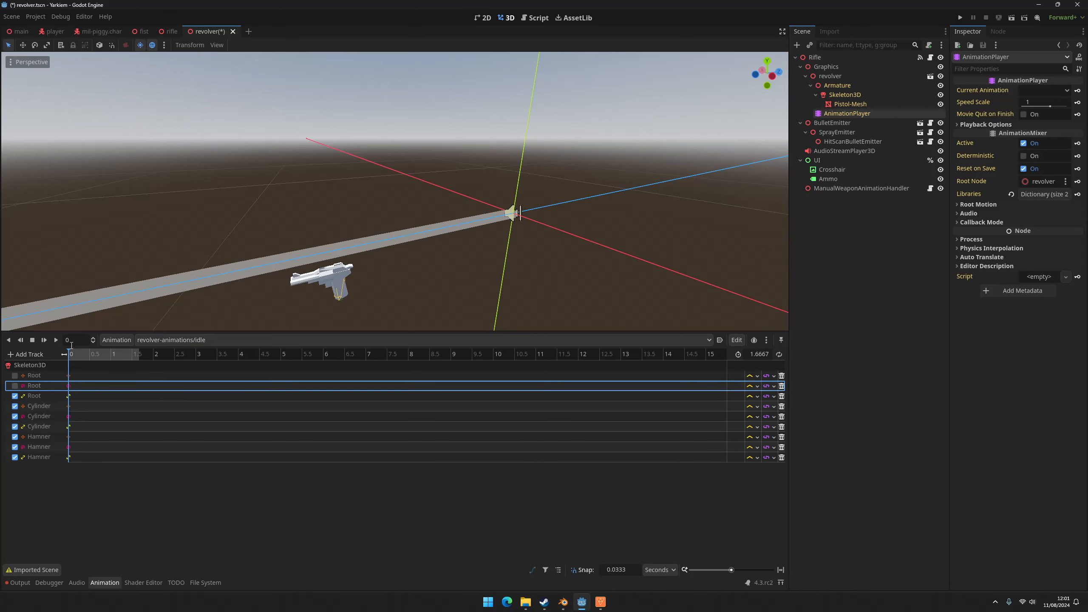
Play the idle animation and inspect the revolver's placement at the origin from several angles.
click(56, 340)
scroll(603, 233, up, 5)
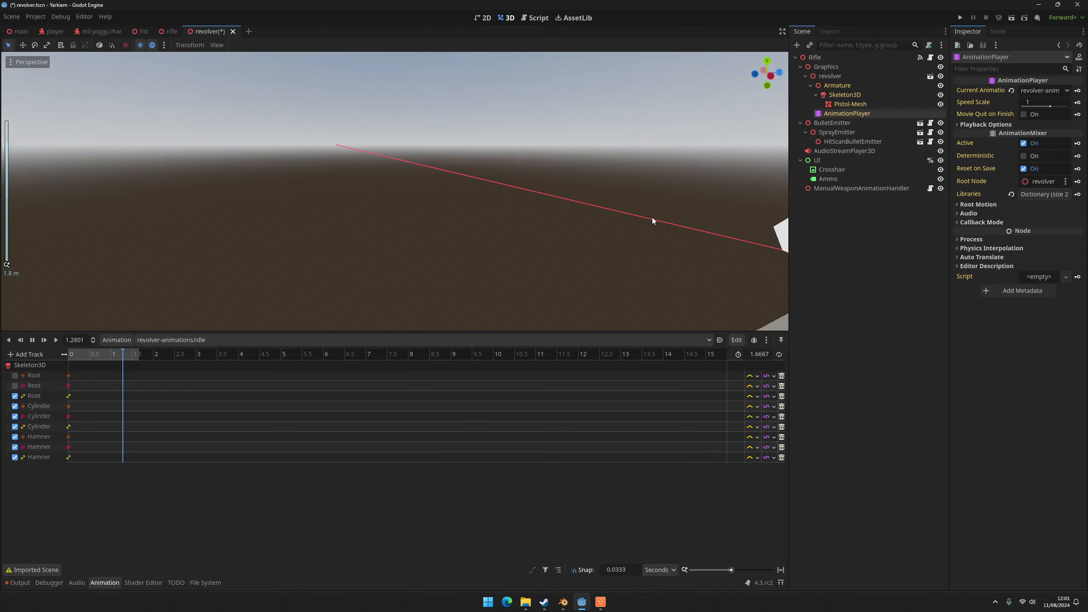
scroll(652, 217, down, 3)
shift+middle_drag(626, 220, 561, 219)
key(w)
right_drag(561, 219, 481, 237)
key(s)
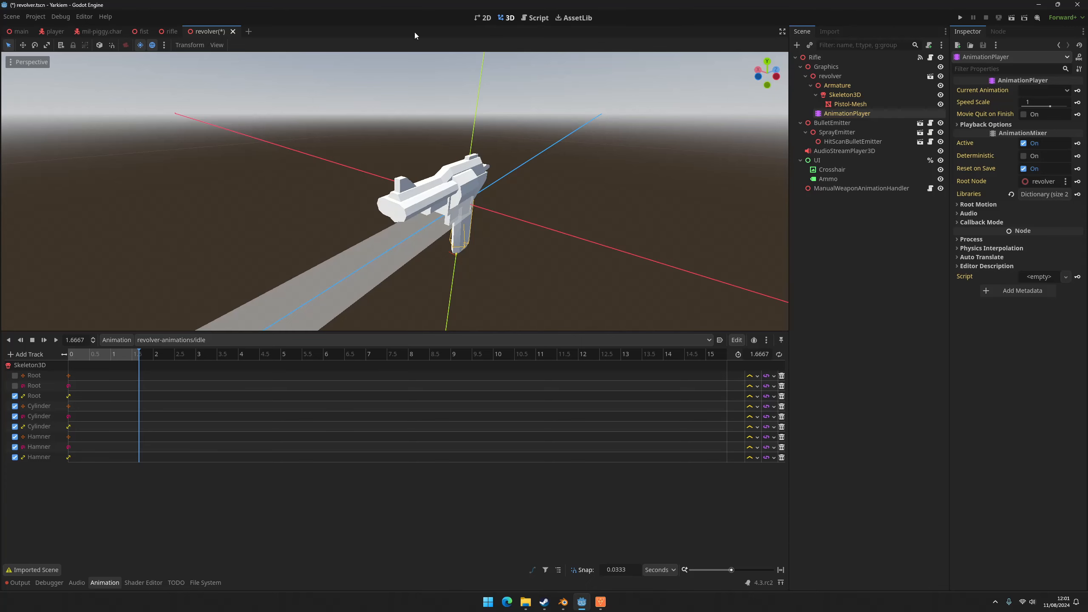
middle_drag(539, 161, 420, 201)
scroll(537, 172, up, 2)
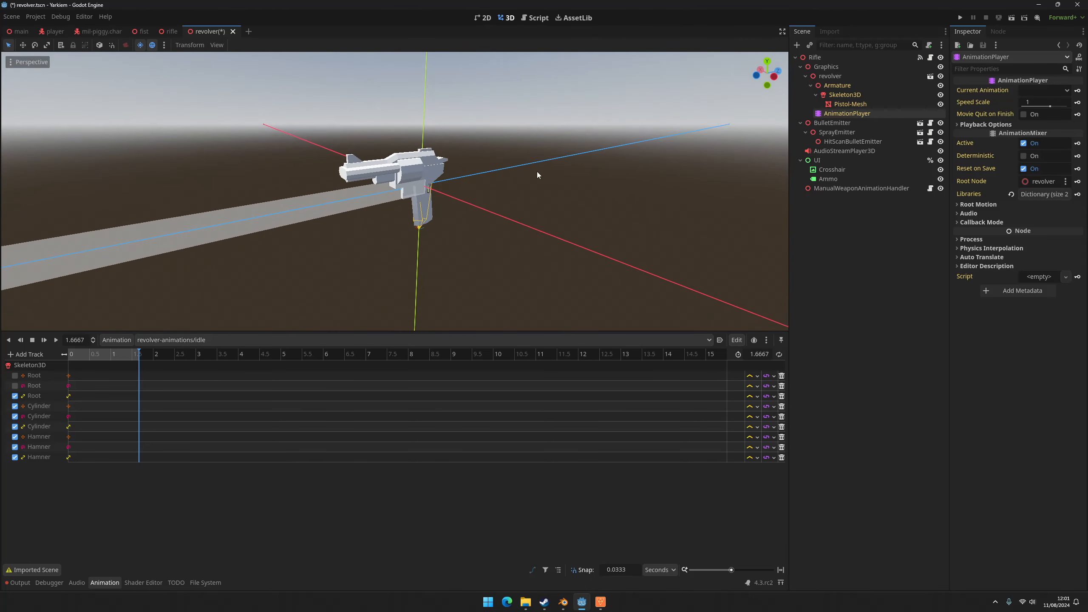
Save the revolver scene and relaunch Godot_v4.3-rc2_win64 from the Windows search.
key(ctrl+s)
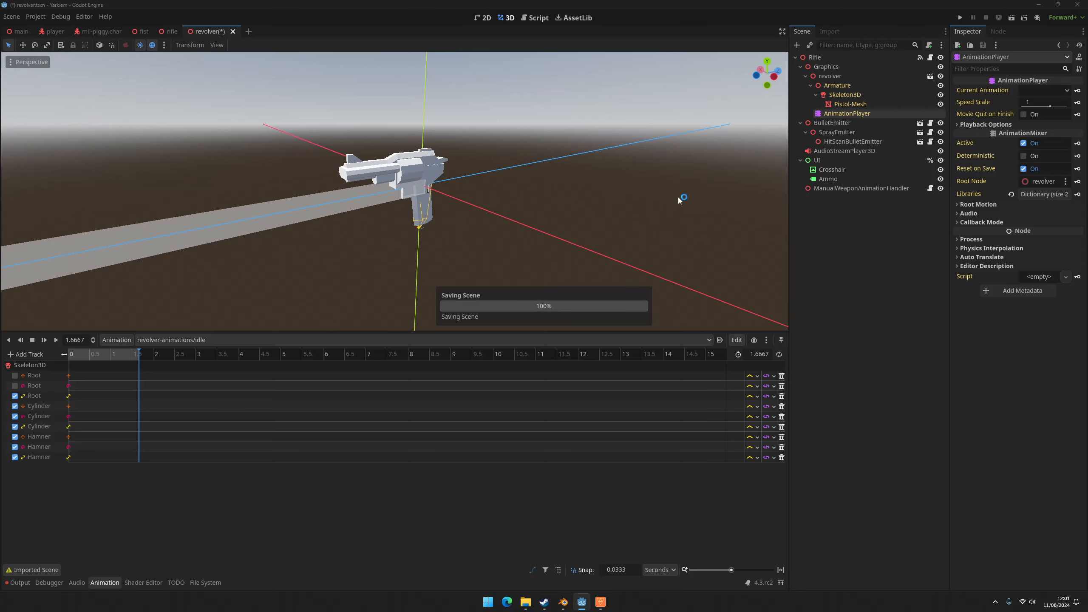
key(super)
text(godot_v4.3-rc2_win64)
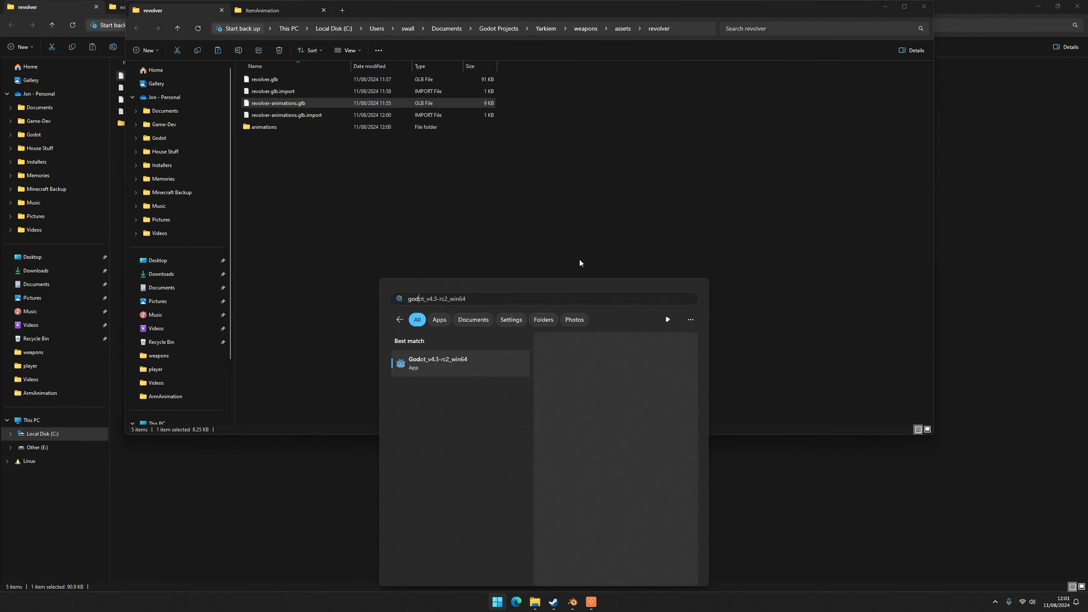
key(Return)
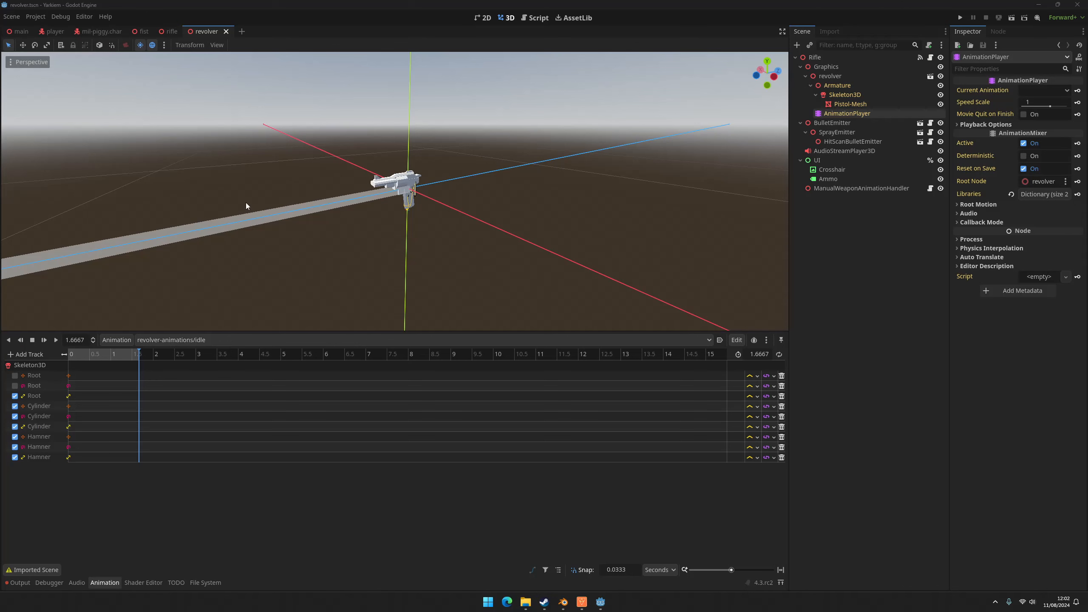
Enable Keep Custom Tracks for the idle and RESET animations of revolver-animations.glb and reimport it.
click(205, 582)
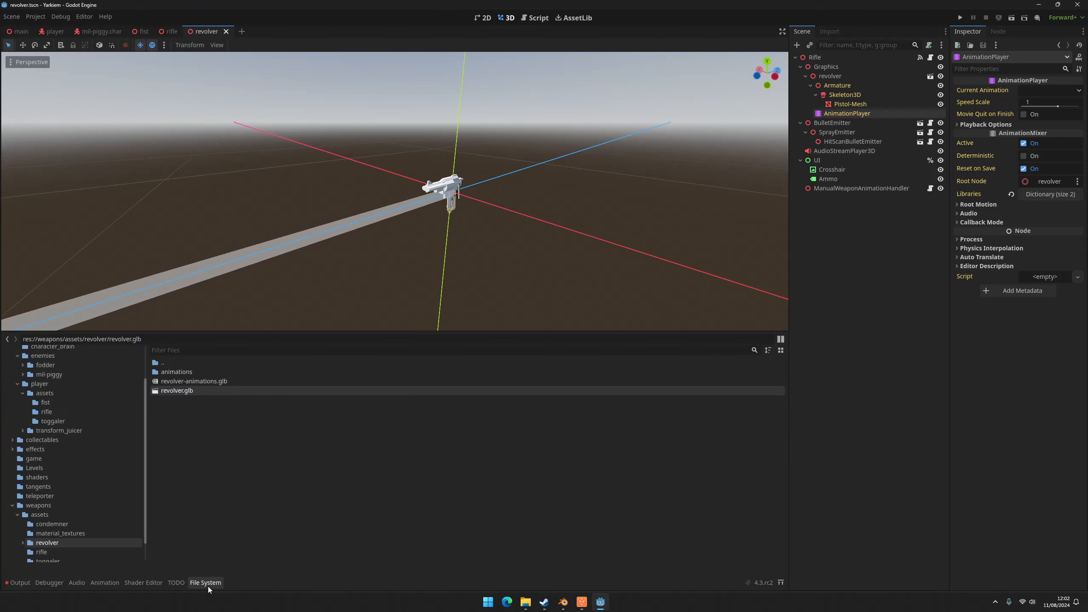
double_click(205, 380)
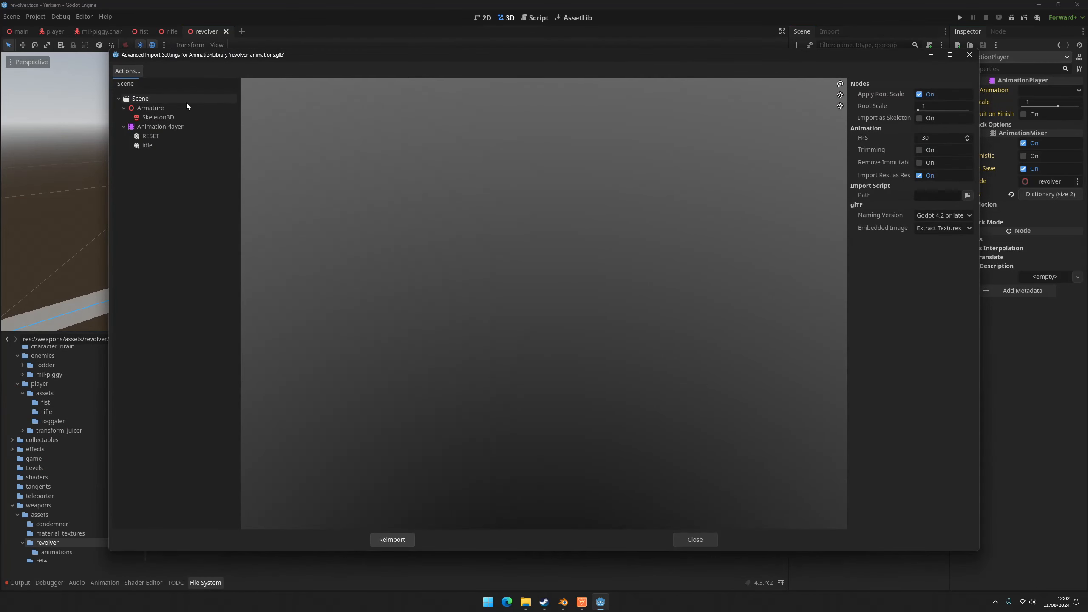
click(147, 146)
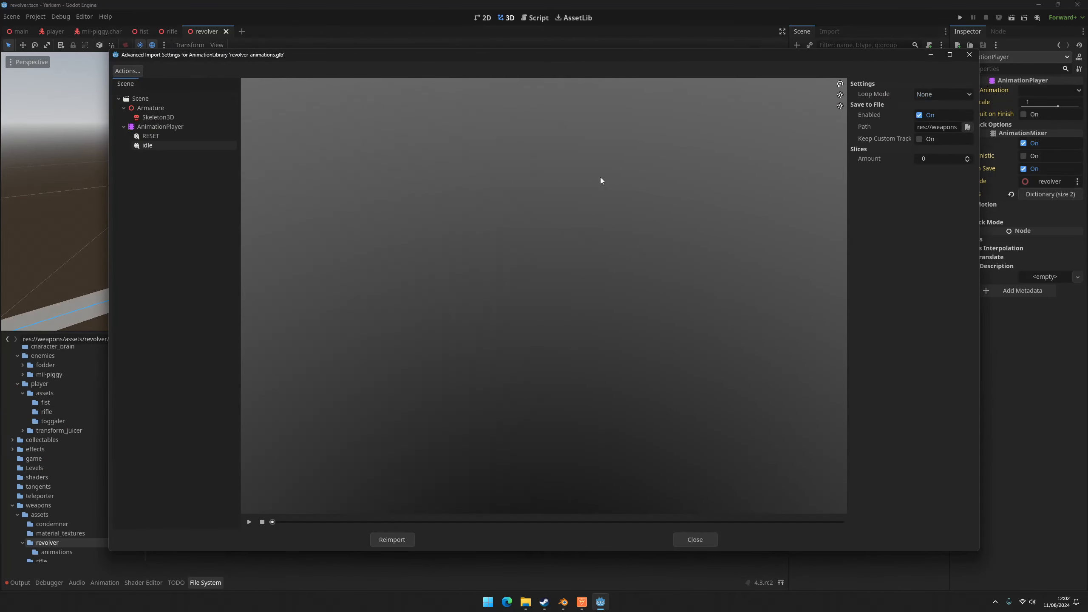
click(920, 139)
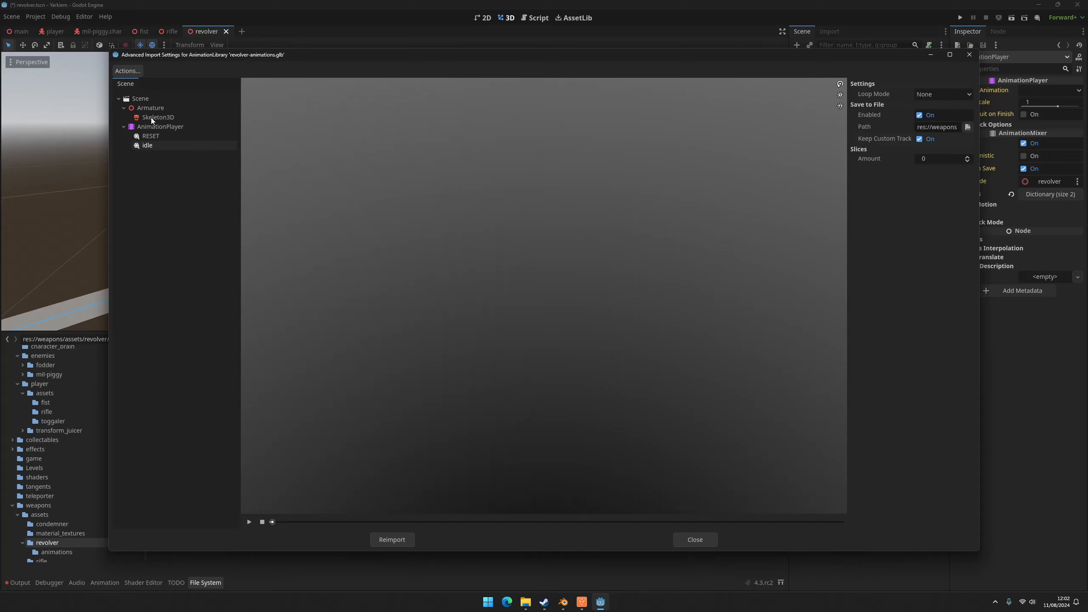
click(151, 136)
click(919, 139)
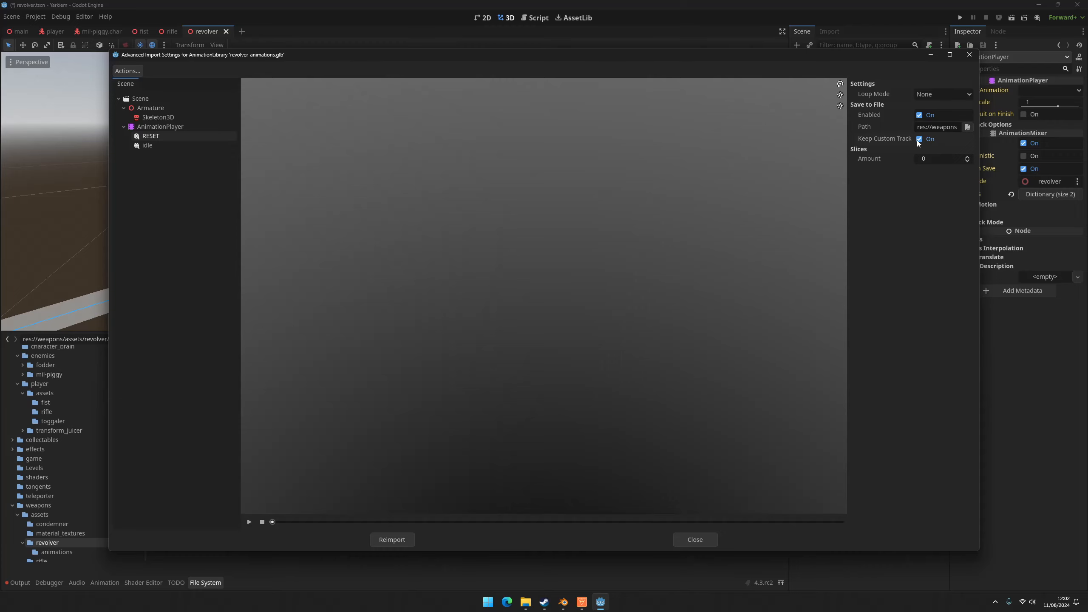
click(394, 544)
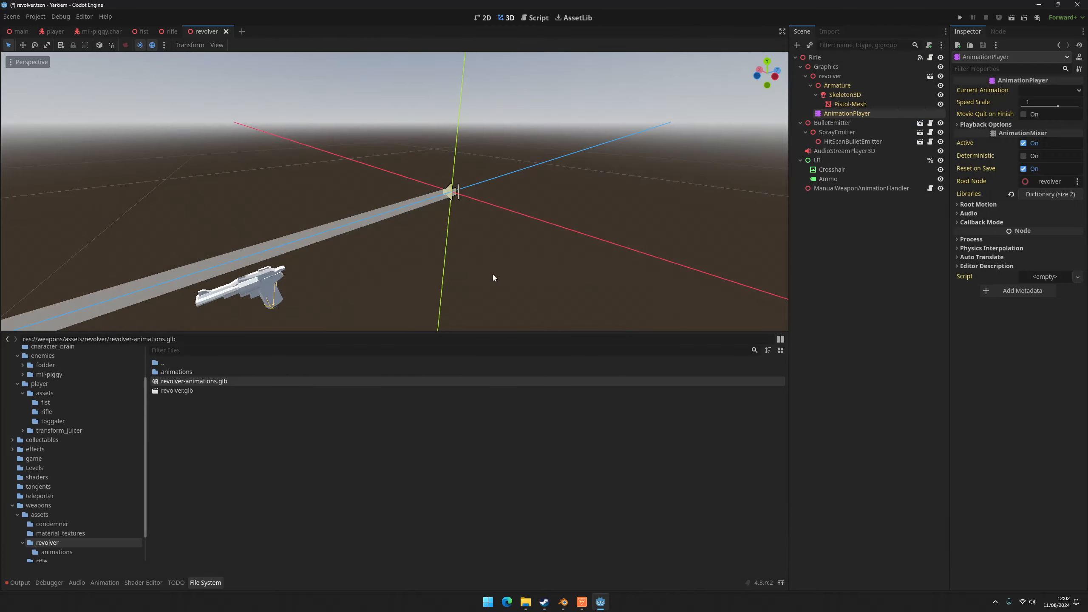
Turn off the first two Root tracks of revolver-animations/idle in the reimported library.
click(856, 118)
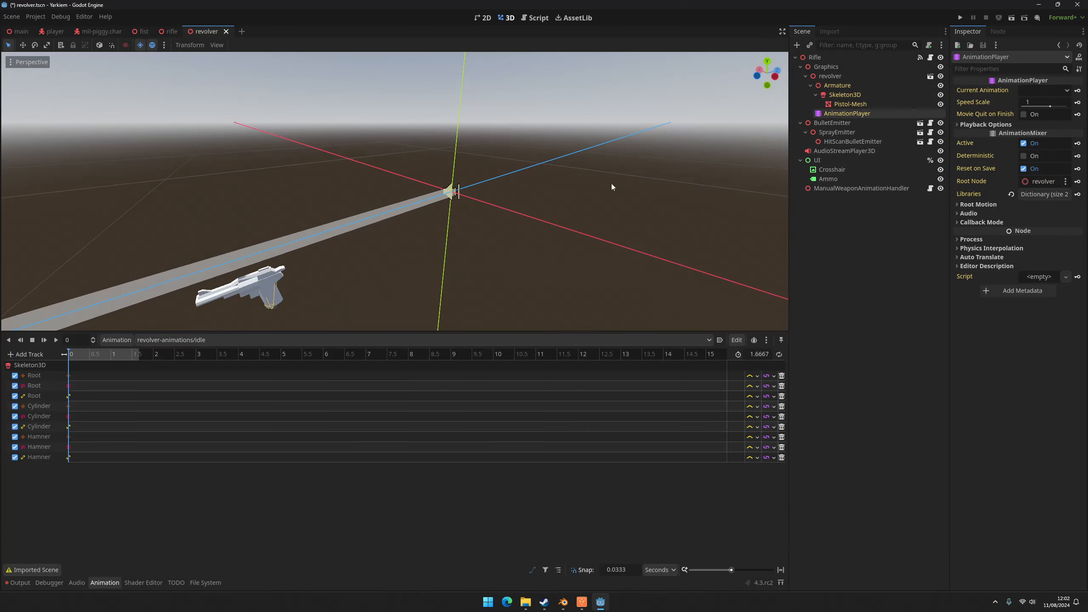
click(15, 375)
click(15, 386)
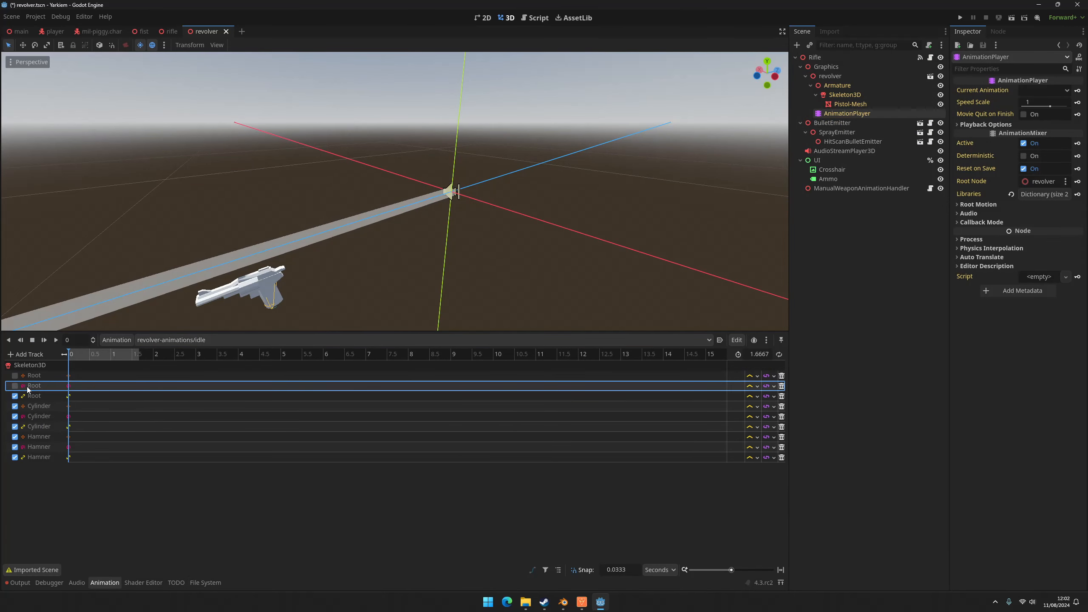
Save the scene and scrub the start of the idle animation to check the revolver's placement at the origin.
key(ctrl+s)
click(71, 354)
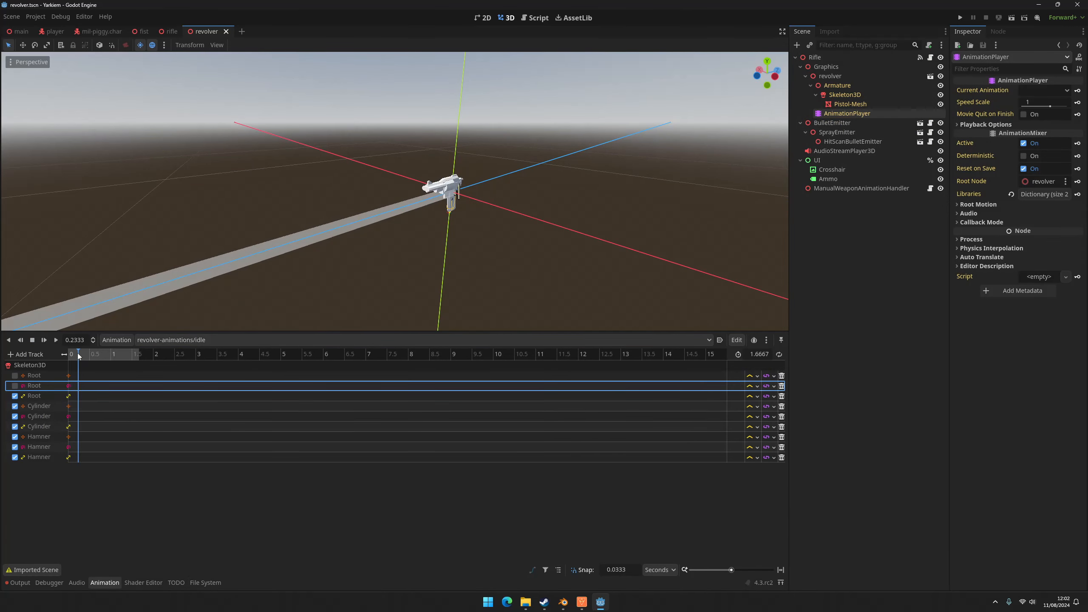
scroll(537, 186, up, 4)
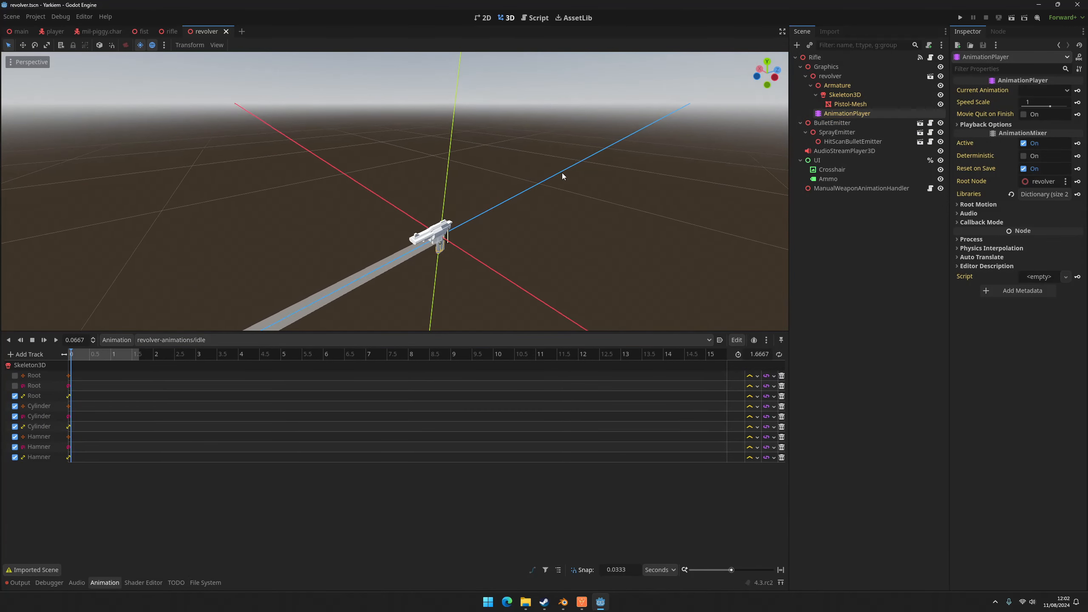
Rename the scene's root node from Rifle to Revolver.
click(836, 55)
key(F2)
text(Re)
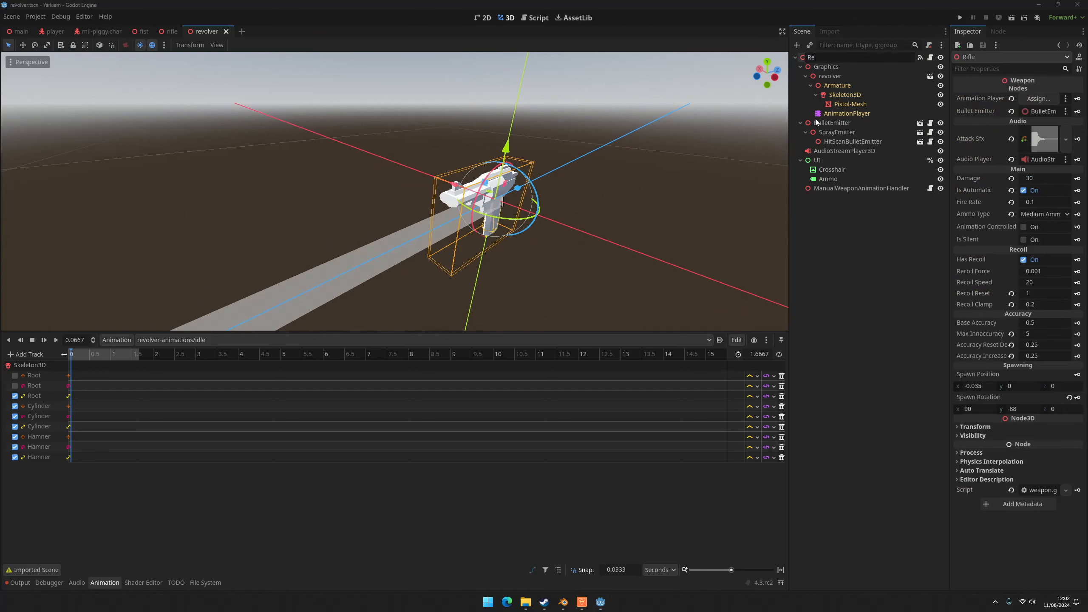
text(volver)
key(Return)
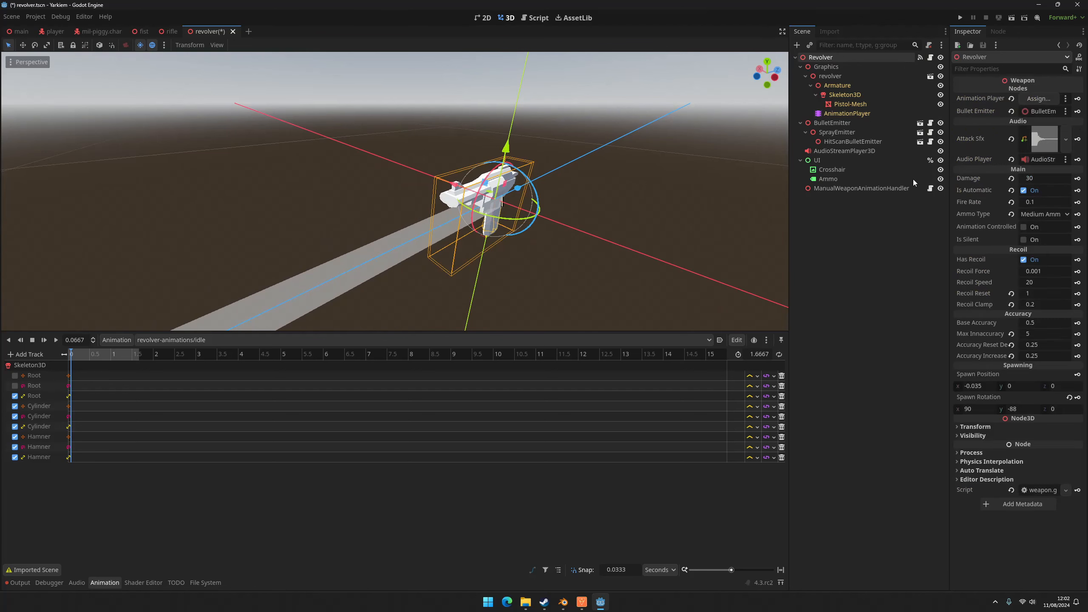
Assign the revolver's AnimationPlayer node to the root node's Animation Player property and save the scene.
click(1030, 96)
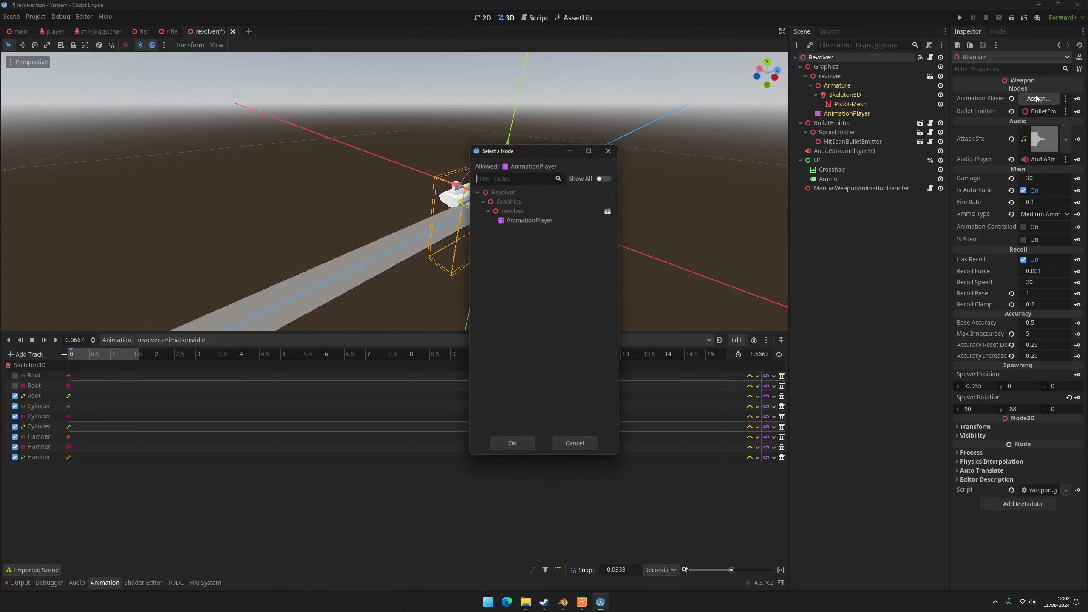
double_click(548, 220)
scroll(598, 196, down, 2)
shift+middle_drag(598, 196, 561, 184)
key(ctrl+s)
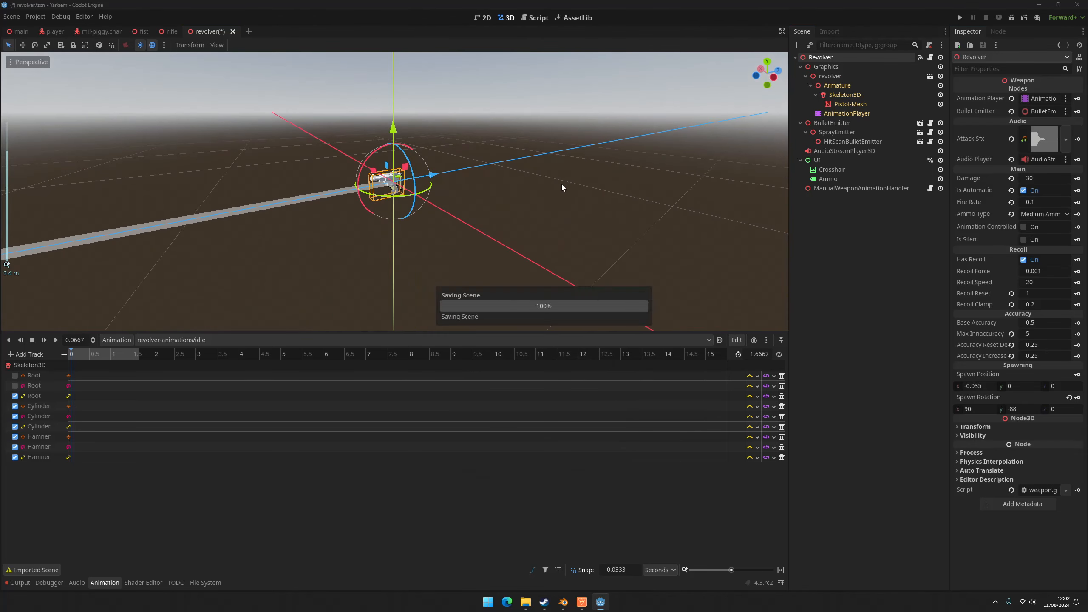
scroll(547, 190, up, 4)
right_drag(547, 191, 557, 201)
key(s)
key(a)
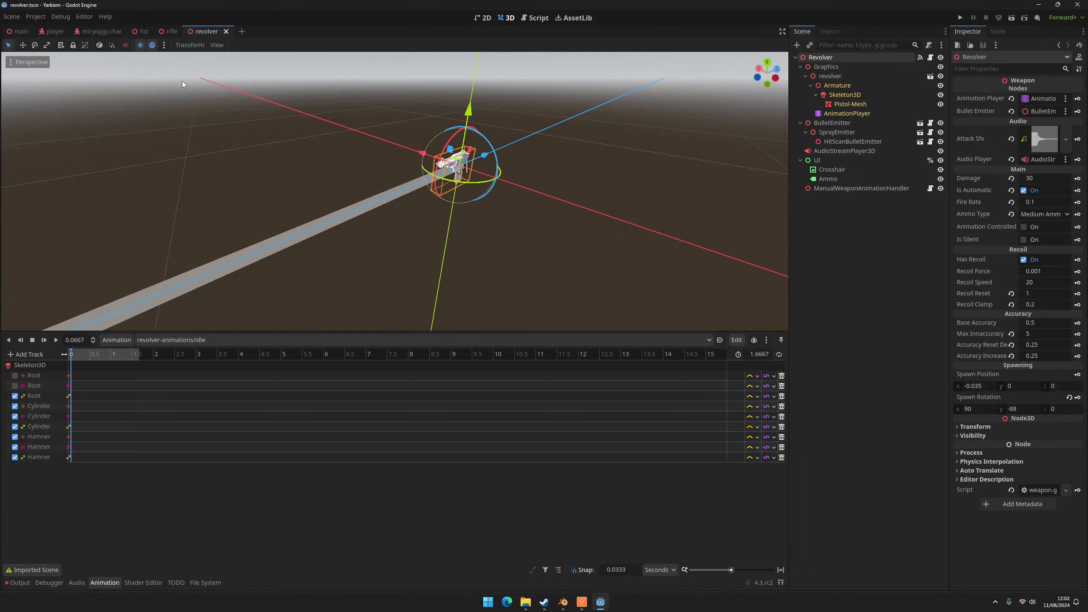
In the main scene, duplicate WeaponPickup3 and place the copy on the orange floor near the other pickups.
click(20, 32)
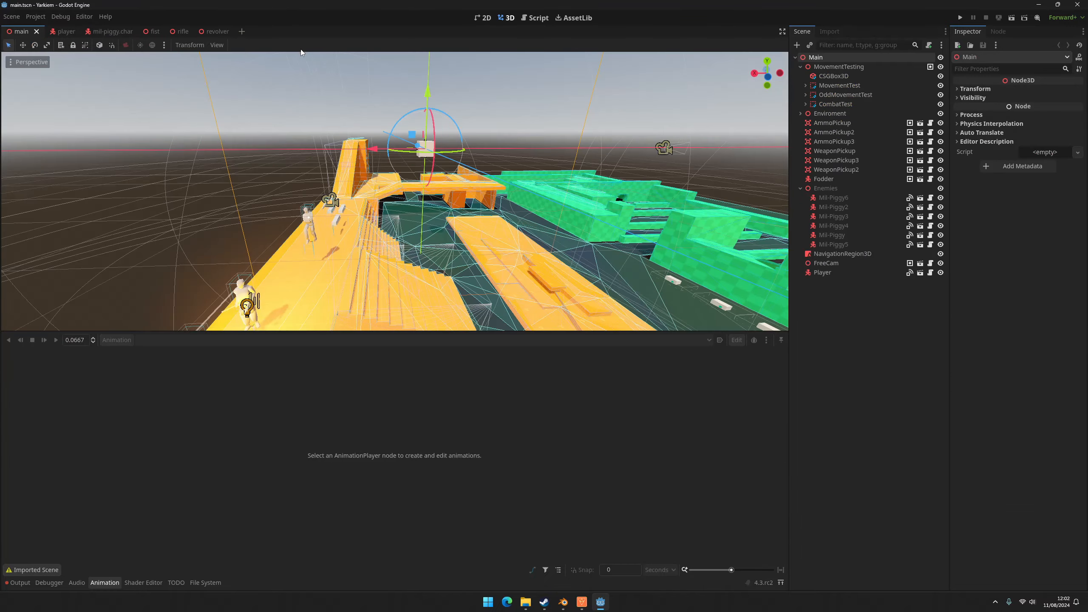
key(w)
right_drag(596, 213, 608, 236)
key(w)
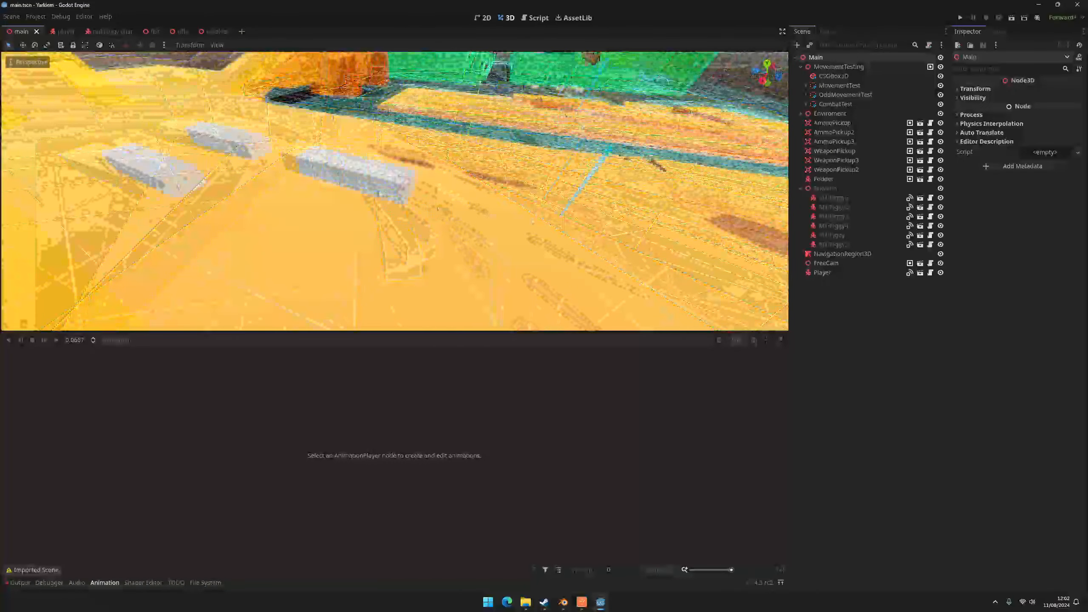
click(381, 182)
middle_drag(394, 184, 444, 189)
key(ctrl+d)
drag(374, 206, 256, 267)
Set the Weapon of WeaponPickup4 to weapons/revolver.tscn.
click(864, 177)
click(864, 170)
right_click(1048, 105)
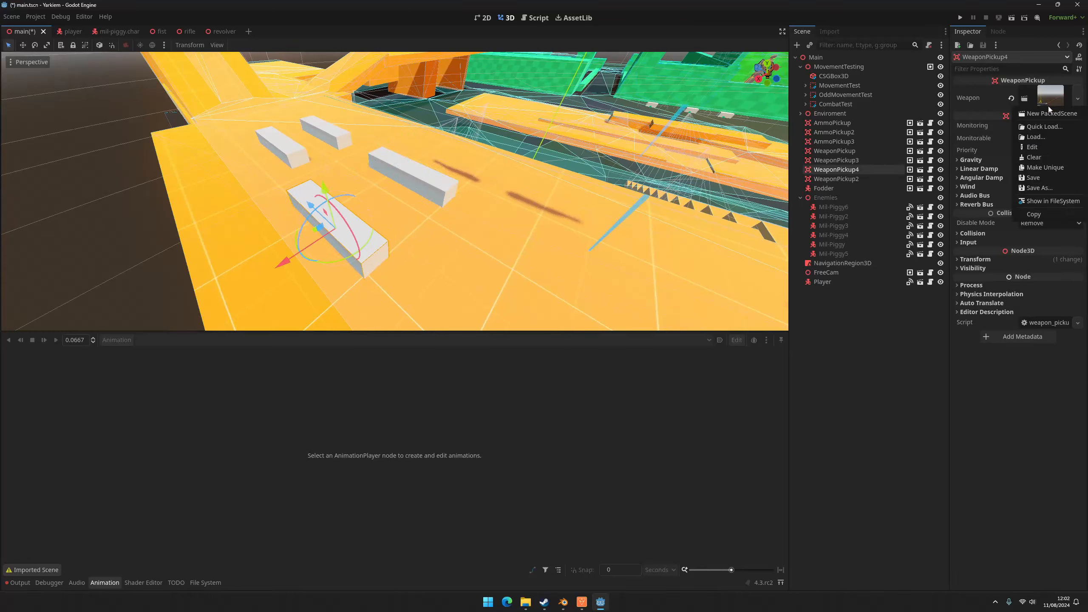
click(1049, 128)
text(re)
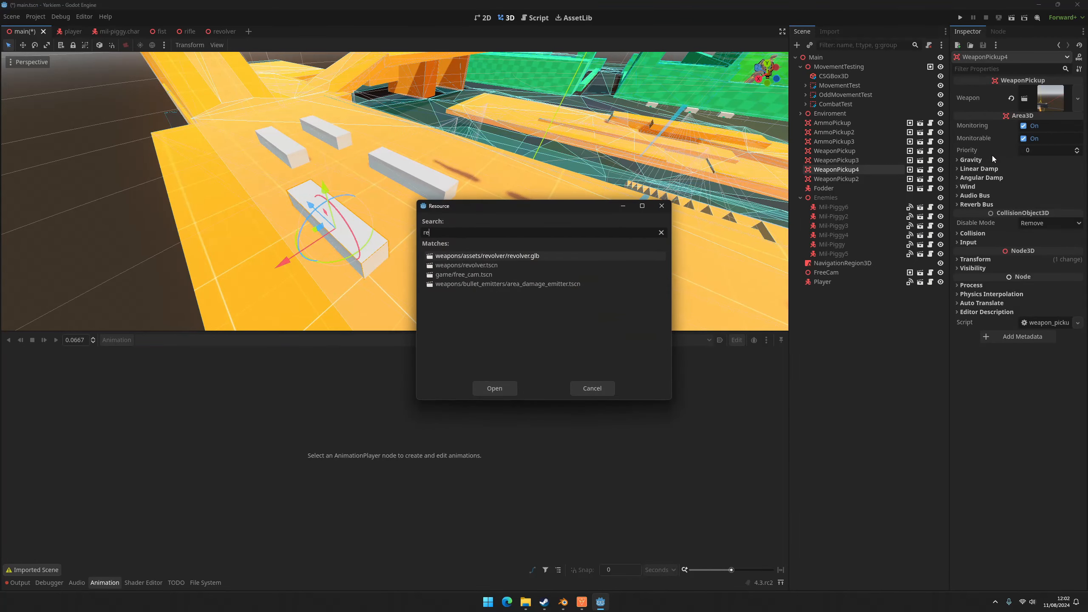
text(vol)
key(Down)
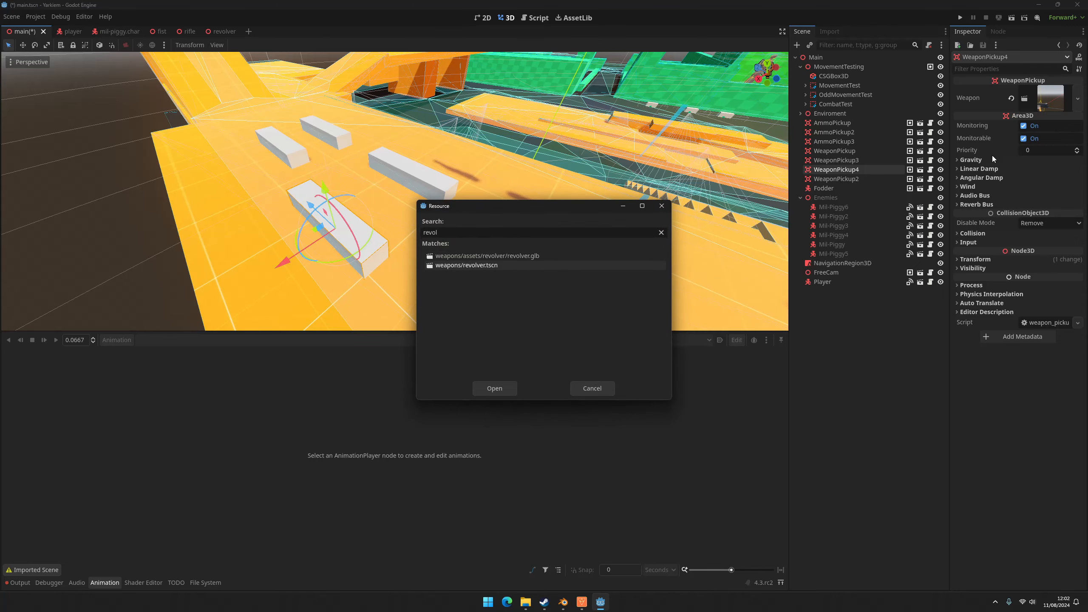
key(Return)
Run the game to test firing the revolver and stop the debug session.
key(F5)
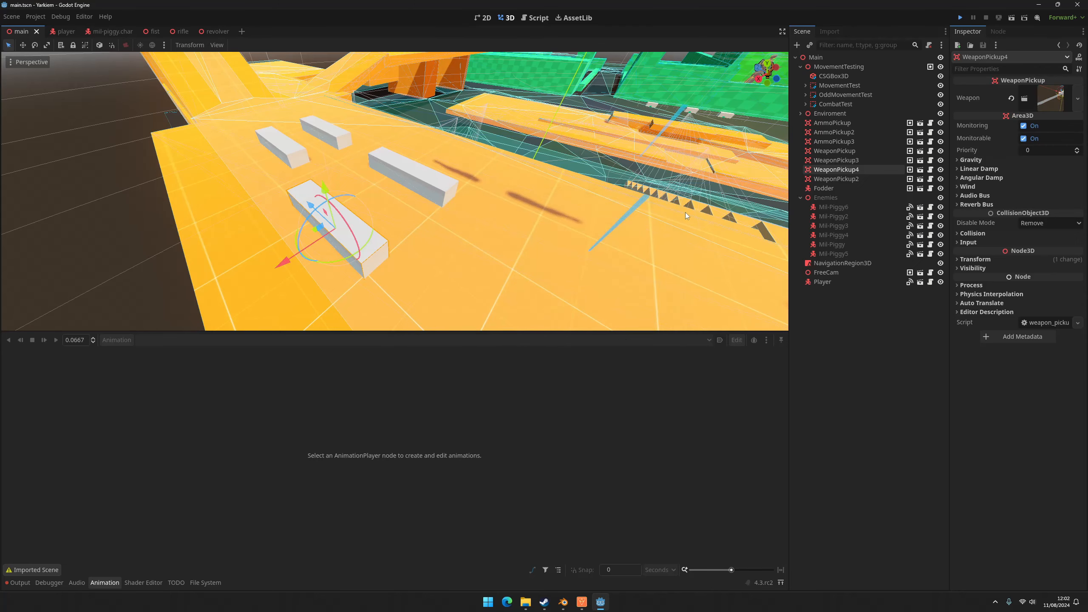
click(545, 295)
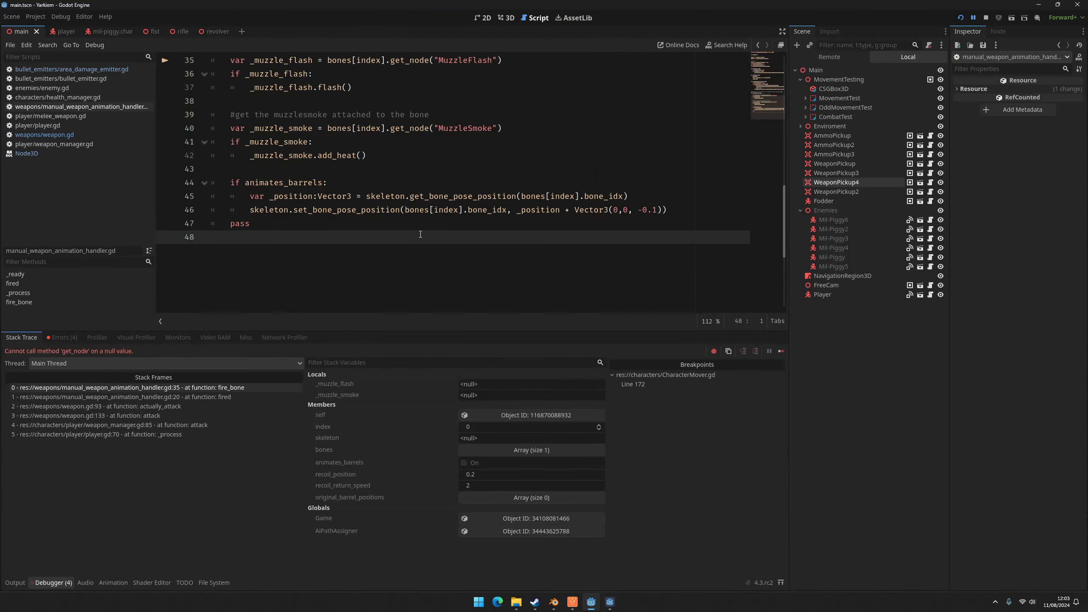
click(986, 18)
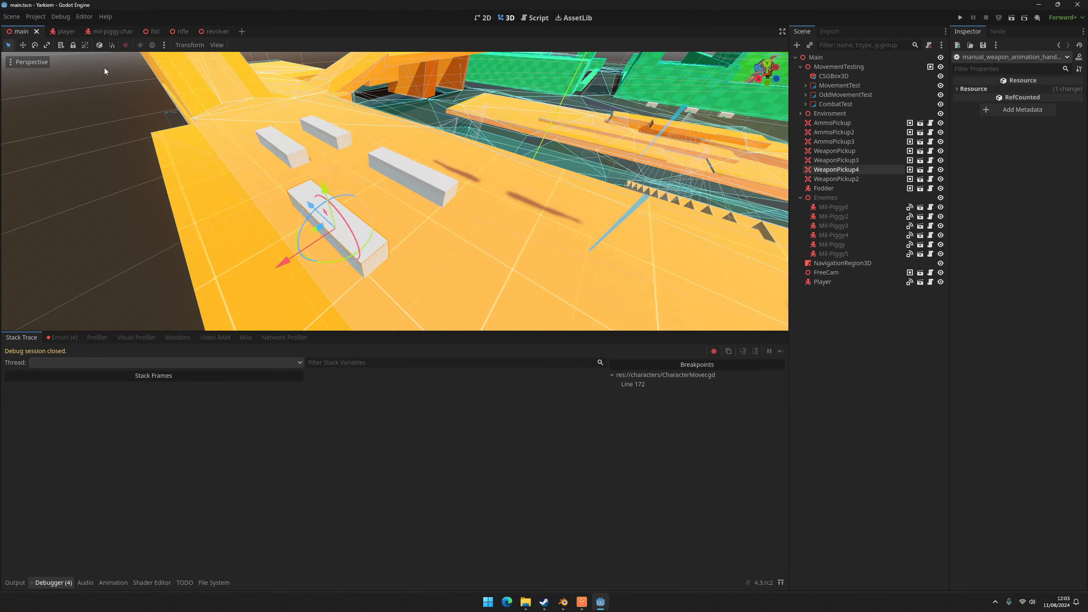
Create a new folder named revolver in res://characters/player/assets/.
click(208, 583)
scroll(43, 444, up, 3)
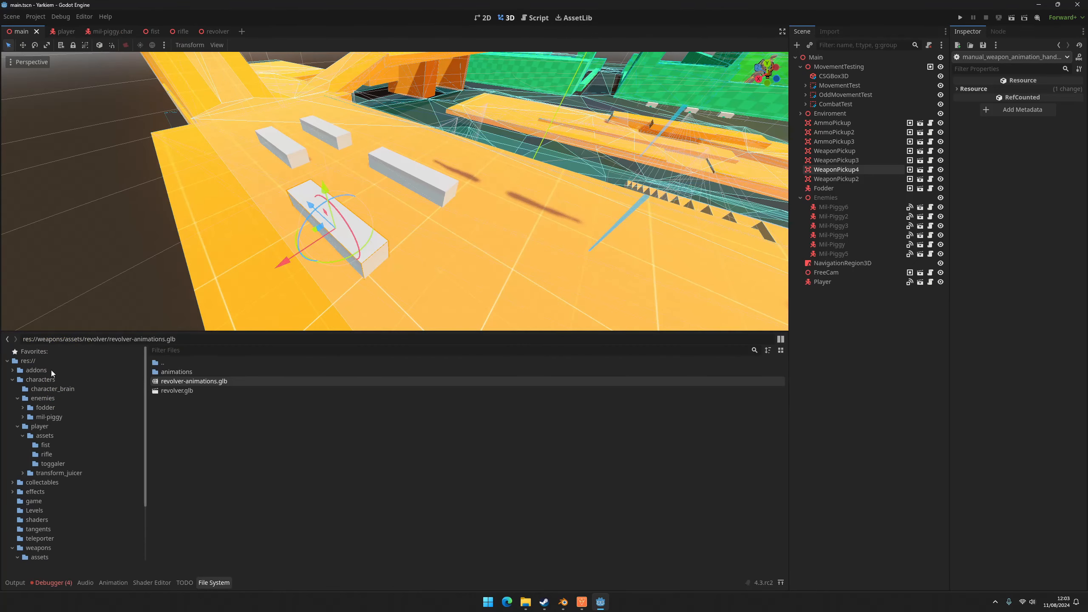
click(39, 426)
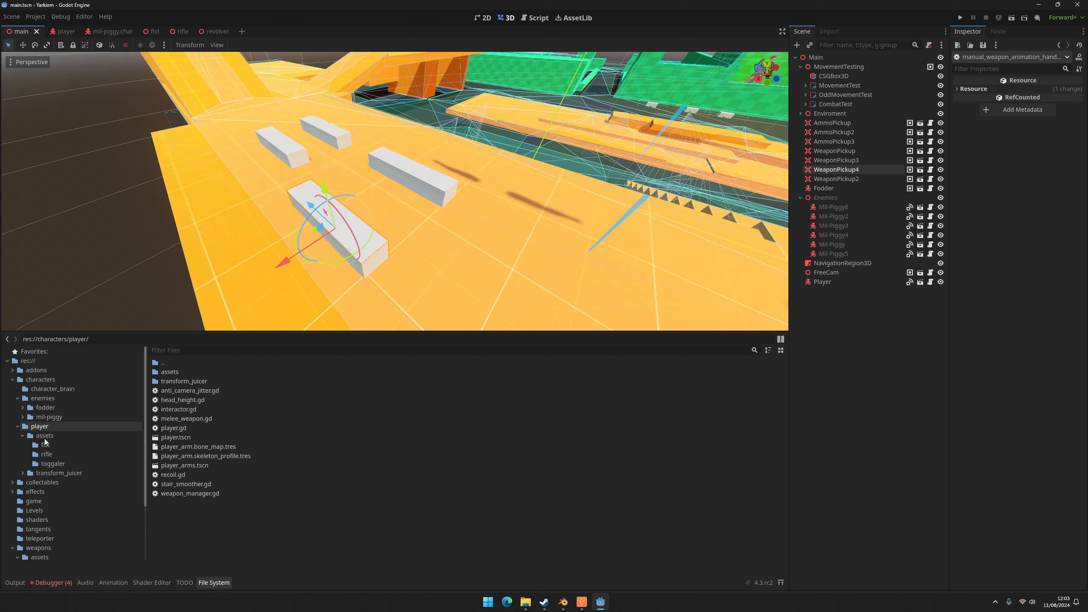
click(45, 435)
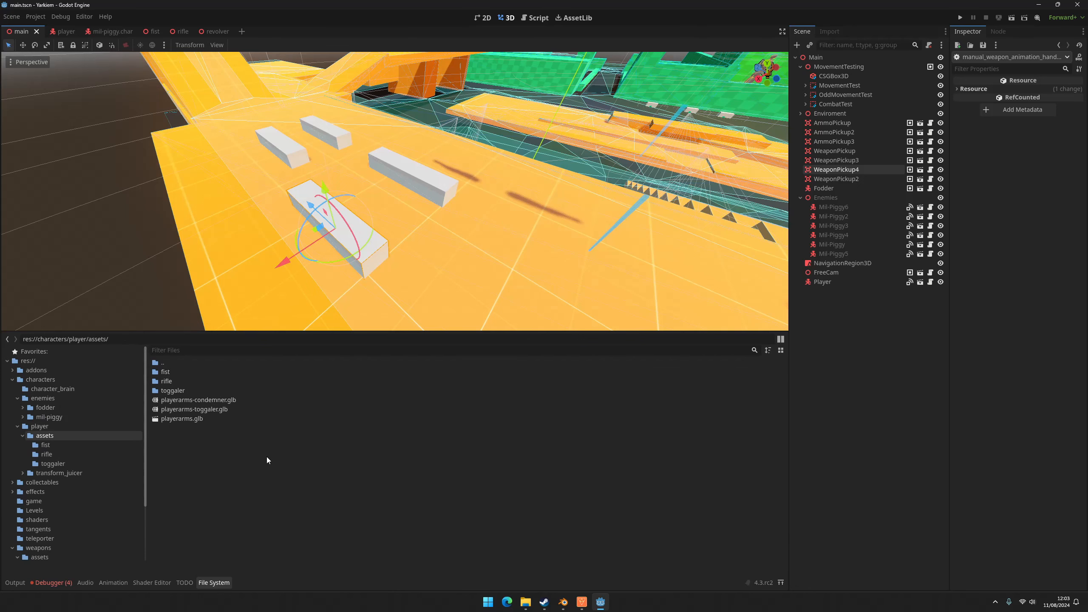
right_click(277, 463)
click(299, 471)
text(revolver)
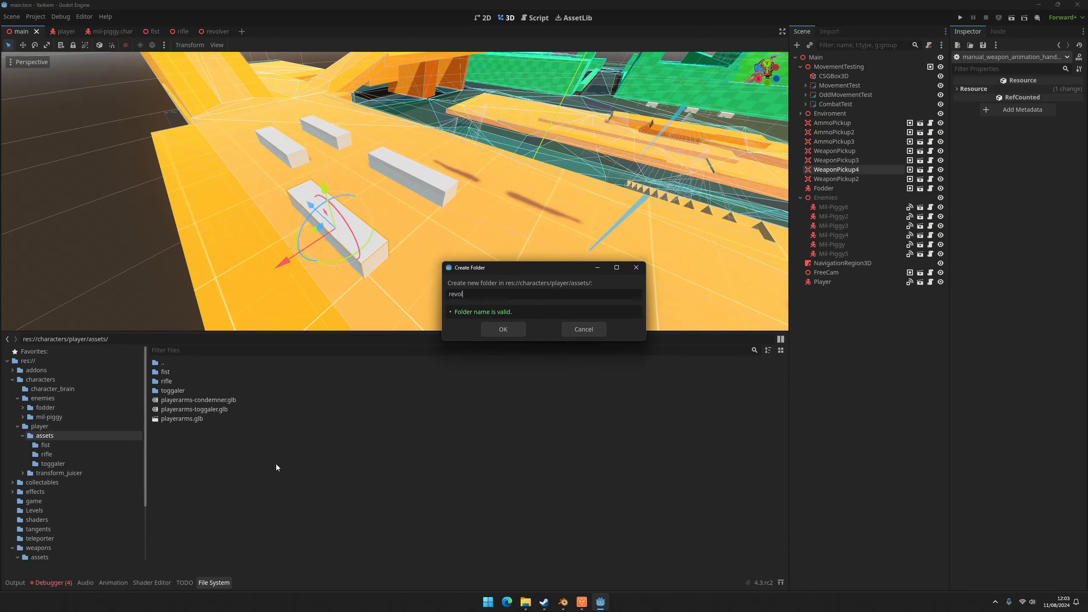
key(Return)
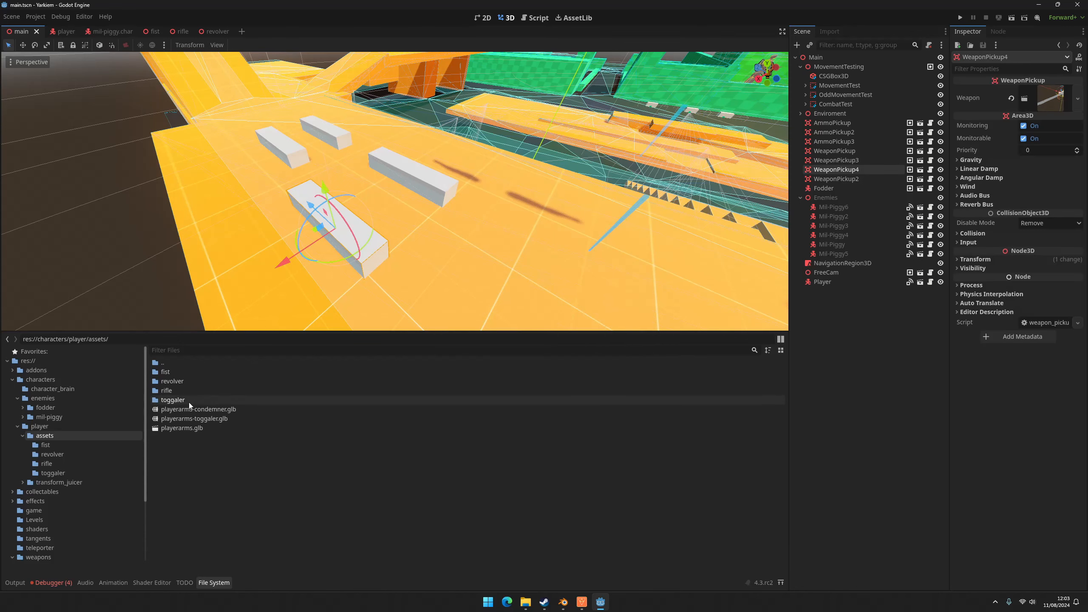
Open the new revolver folder in the system file manager and maximize its window.
double_click(187, 381)
right_click(239, 418)
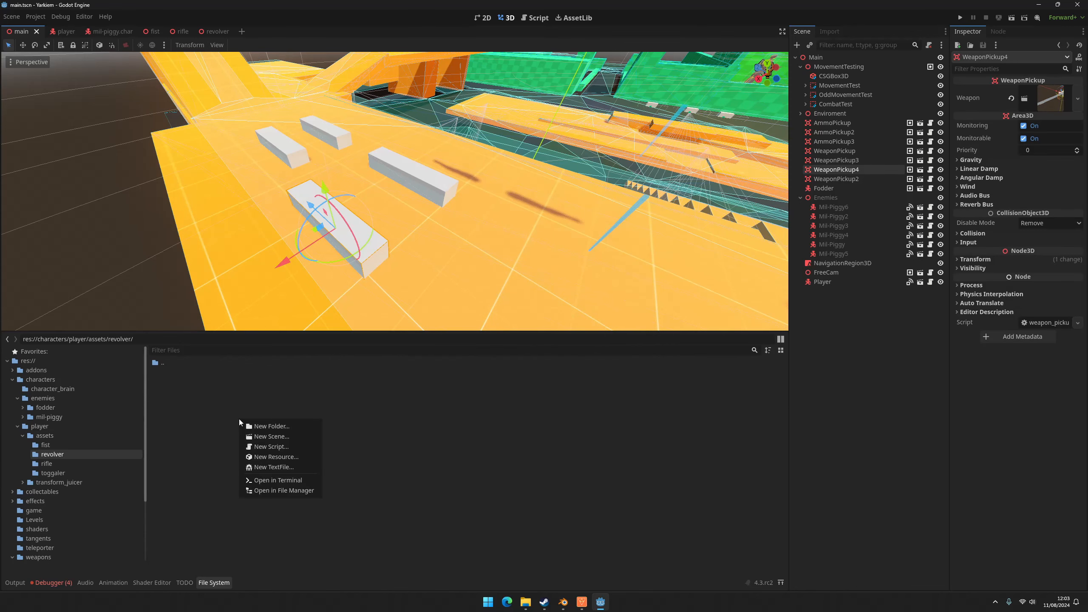
click(285, 493)
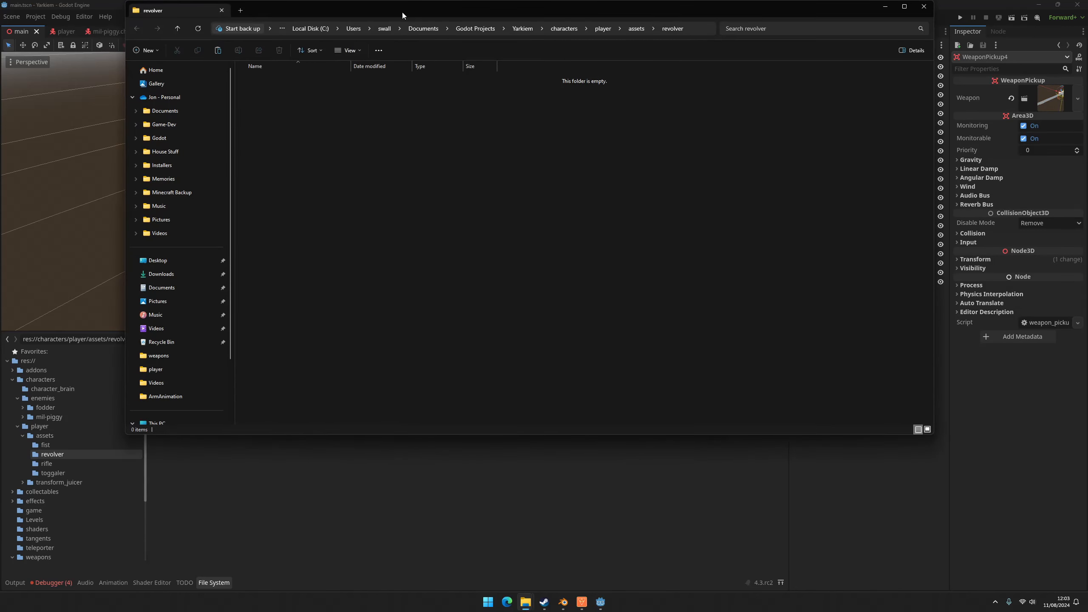
drag(401, 10, 420, 2)
In a separate file manager tab, browse to Game-Dev/Yarkiem/player/exports/ArmAnimation.
click(115, 7)
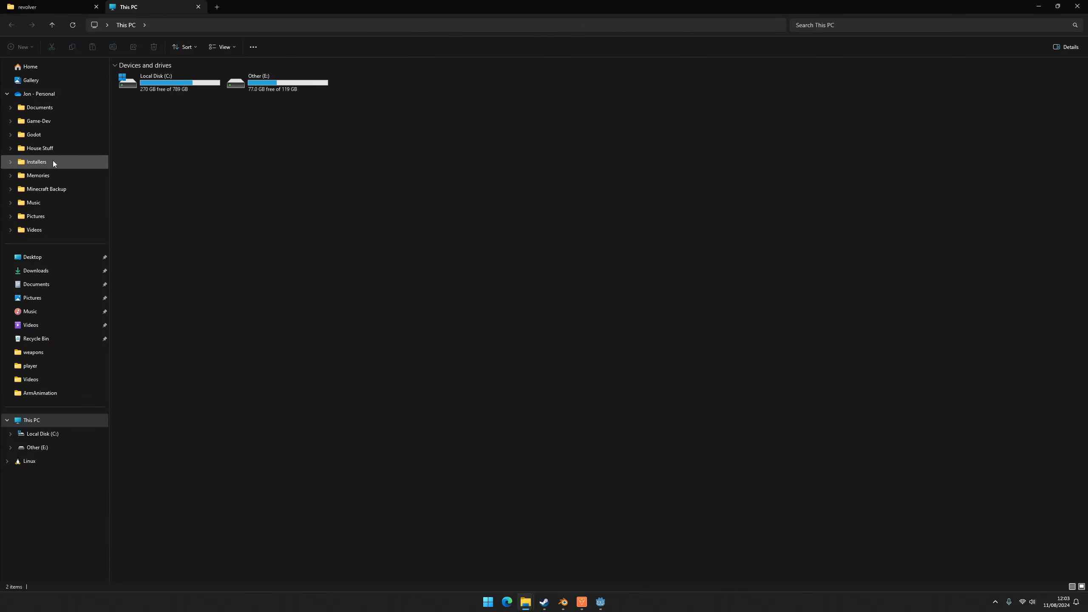
click(52, 117)
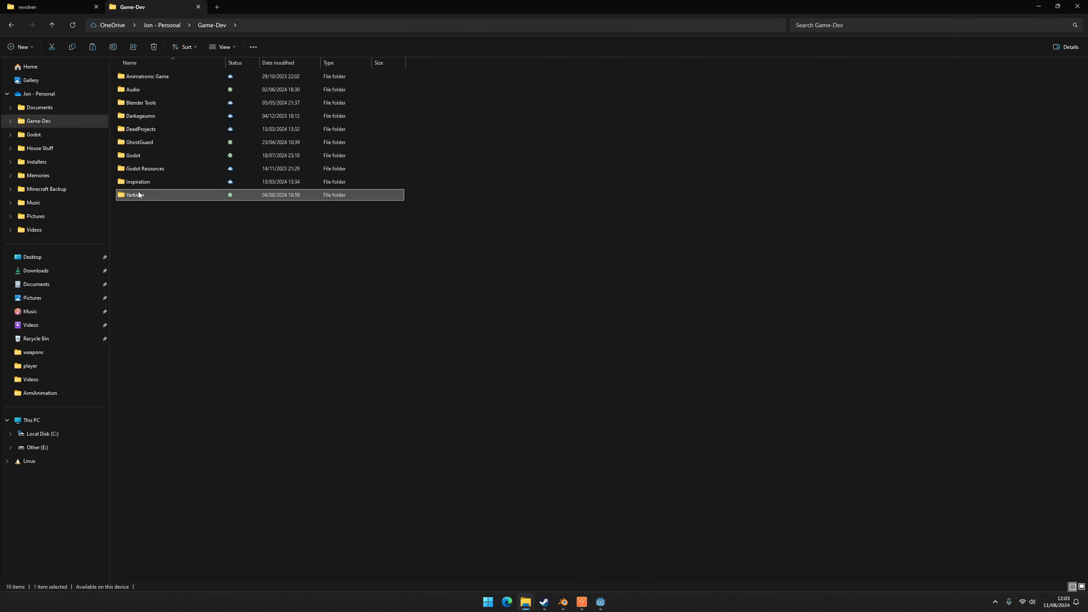
double_click(135, 195)
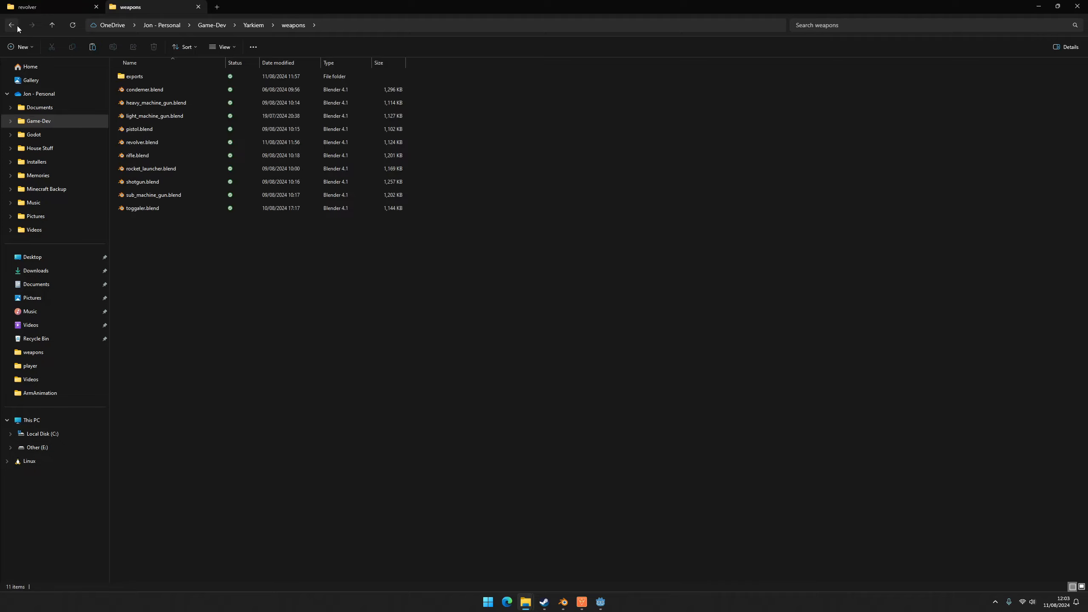
click(15, 26)
click(159, 90)
click(143, 117)
double_click(143, 116)
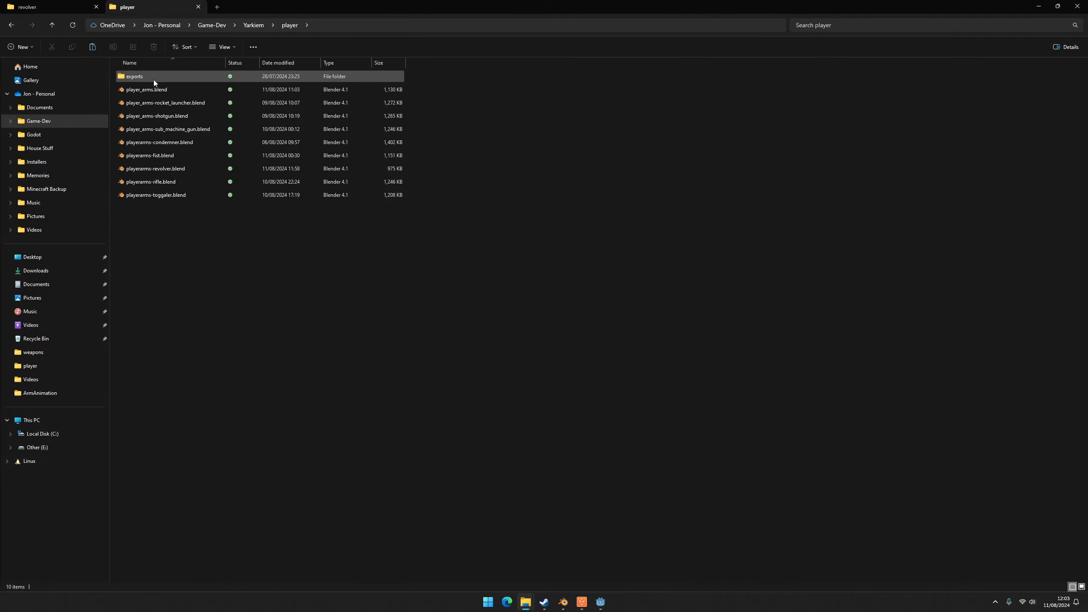
double_click(150, 77)
double_click(149, 79)
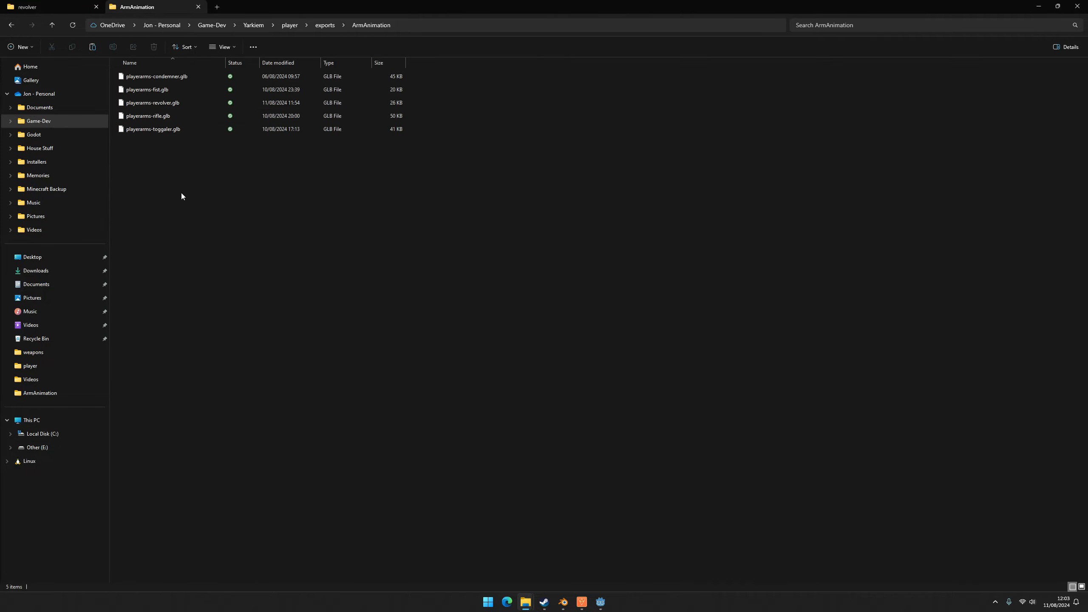
Copy playerarms-revolver.glb into the project's characters/player/assets/revolver folder and close the file manager.
click(173, 105)
click(44, 12)
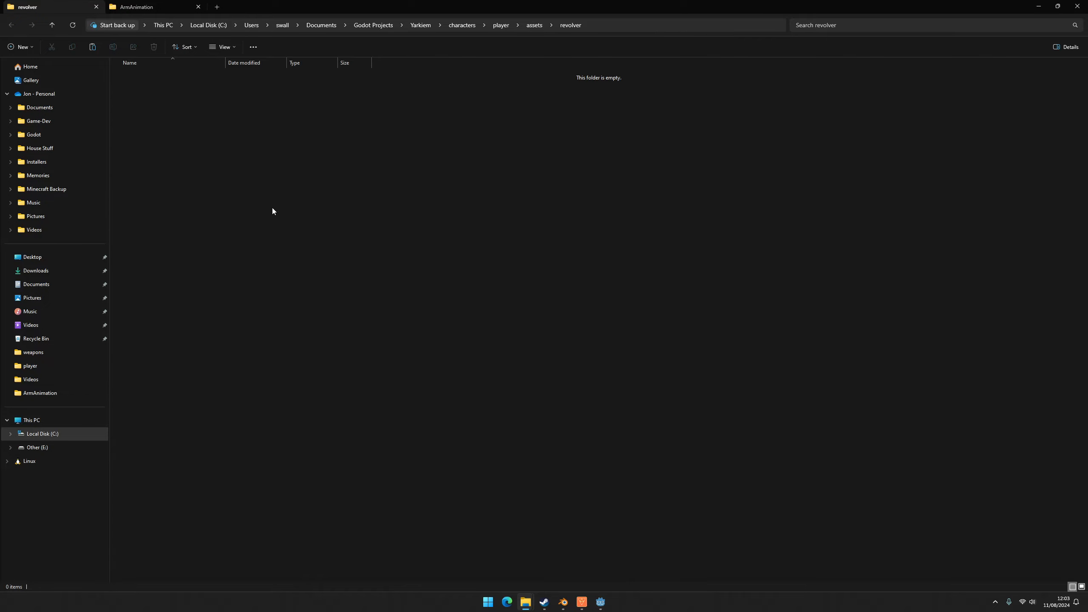
key(ctrl+v)
click(414, 210)
click(1077, 5)
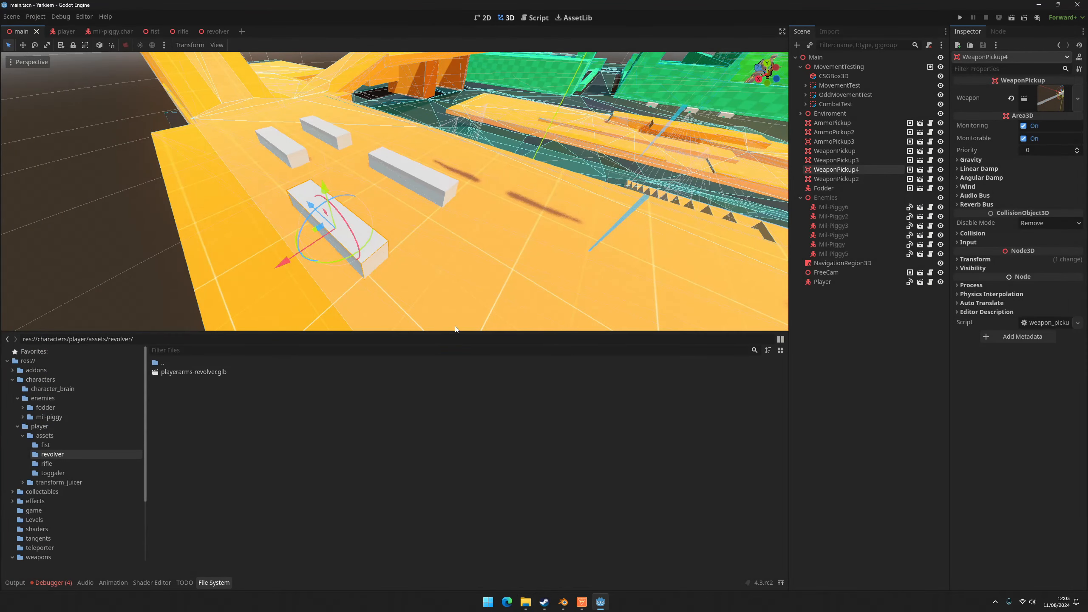
Open the player scene and show the PlayerArms AnimationPlayer's tracks, shrinking the animation area to enlarge the 3D view.
click(63, 31)
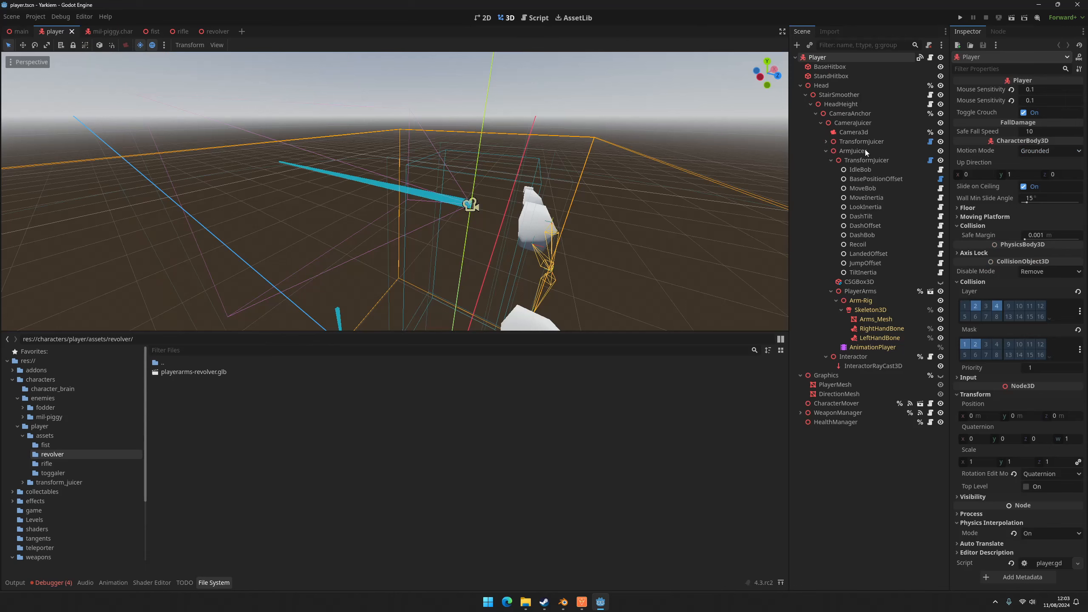
click(894, 348)
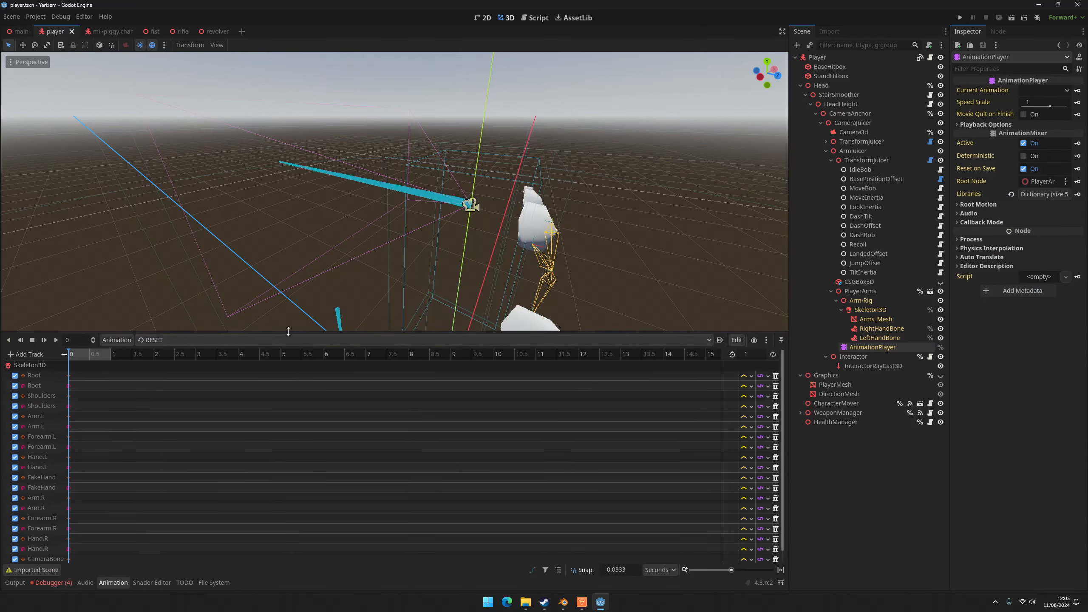
drag(204, 334, 210, 356)
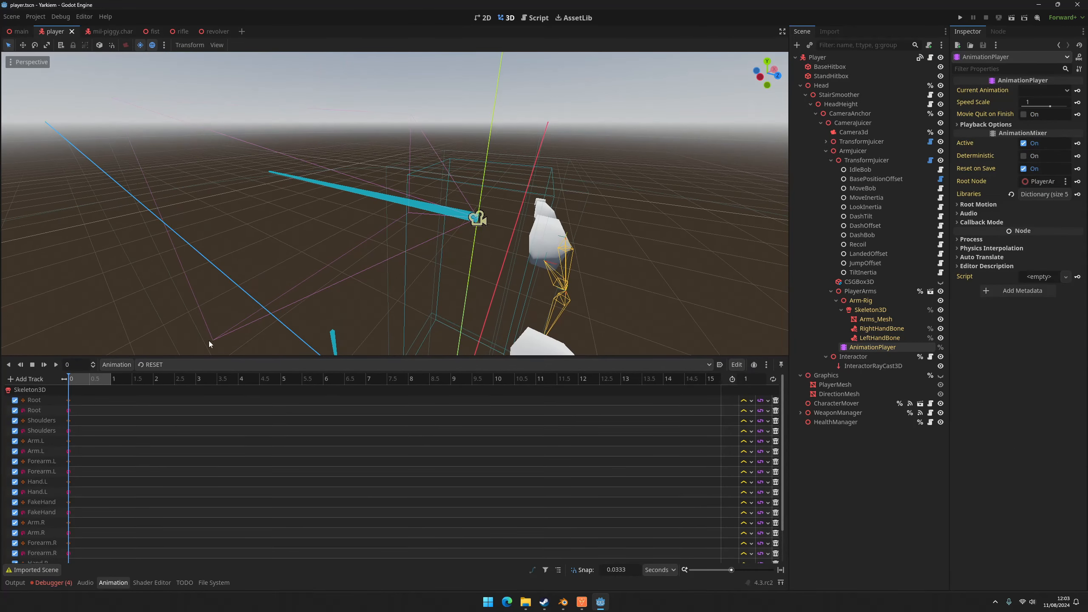
Open the advanced import settings of playerarms-revolver.glb in the player's revolver assets folder.
click(225, 583)
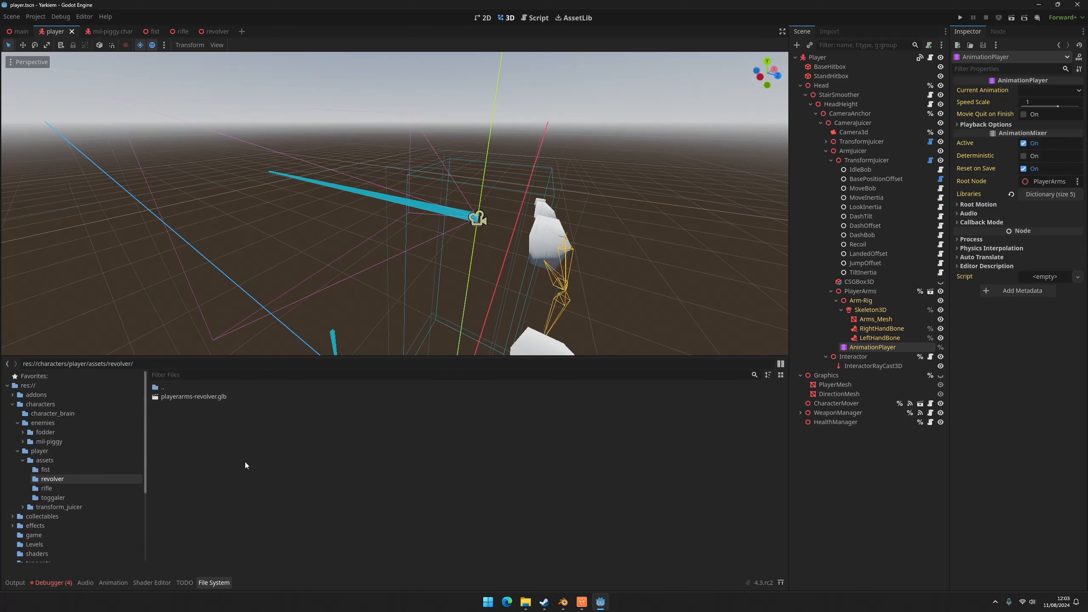
right_click(204, 397)
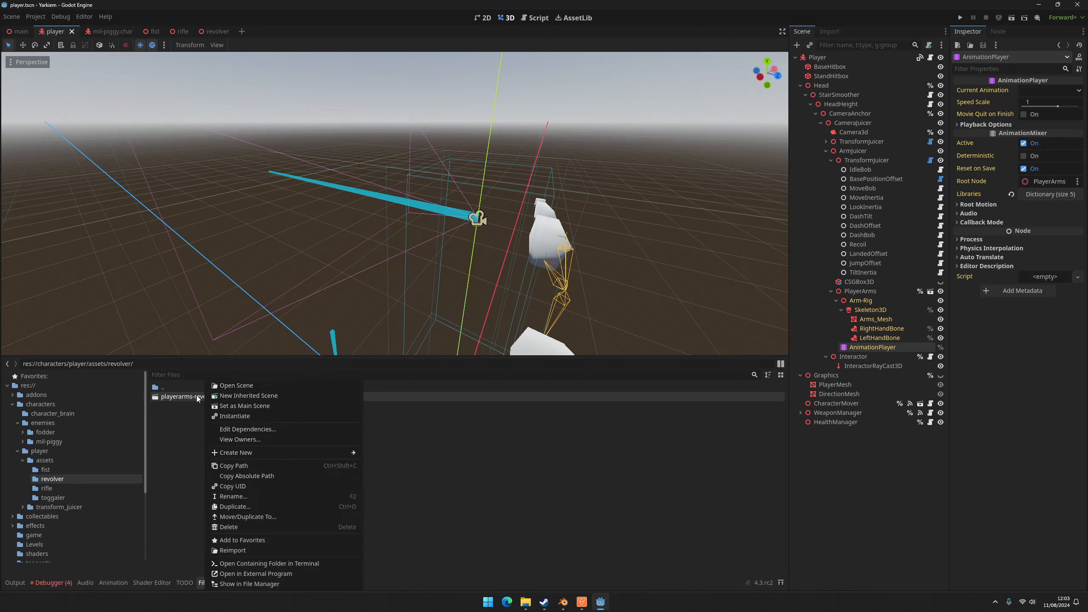
click(194, 398)
double_click(235, 388)
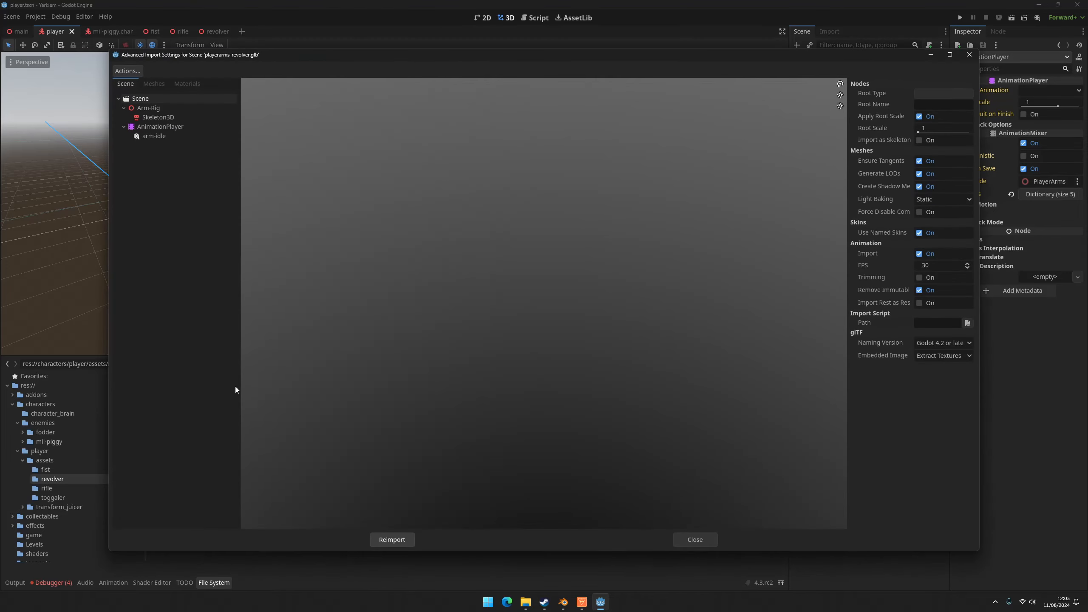
Set the animation save path to a new animations folder inside the player's revolver assets folder.
click(129, 72)
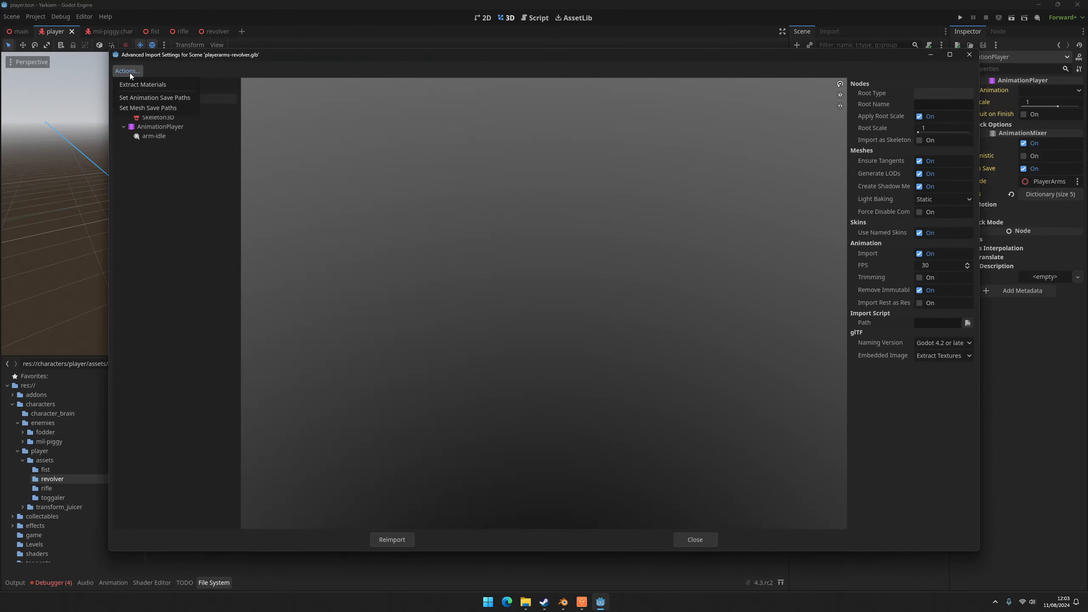
click(144, 97)
right_click(422, 135)
click(461, 139)
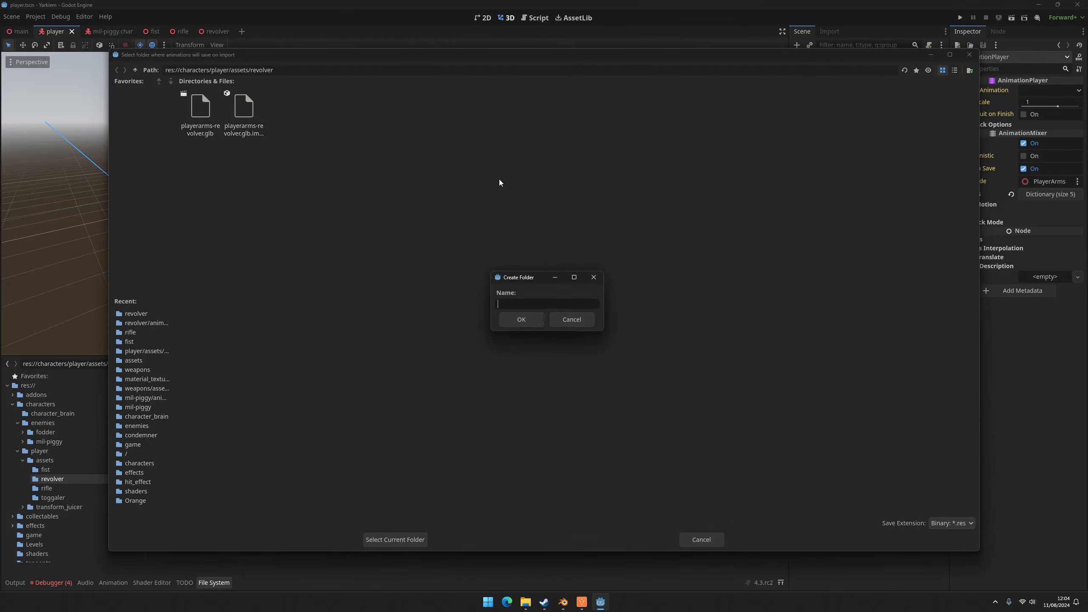
text(animations)
key(Return)
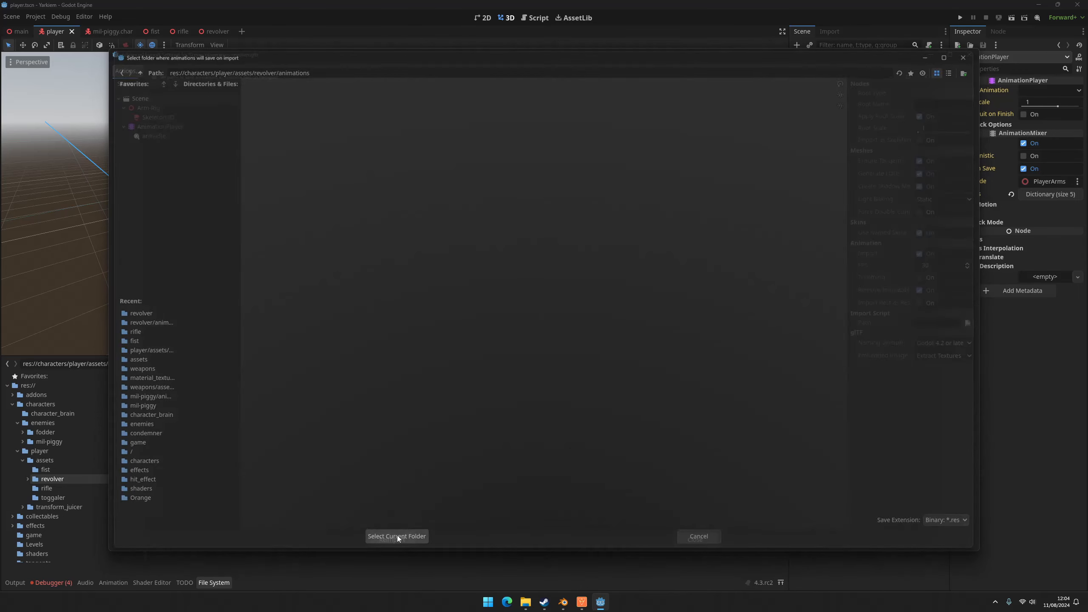
click(396, 538)
click(403, 541)
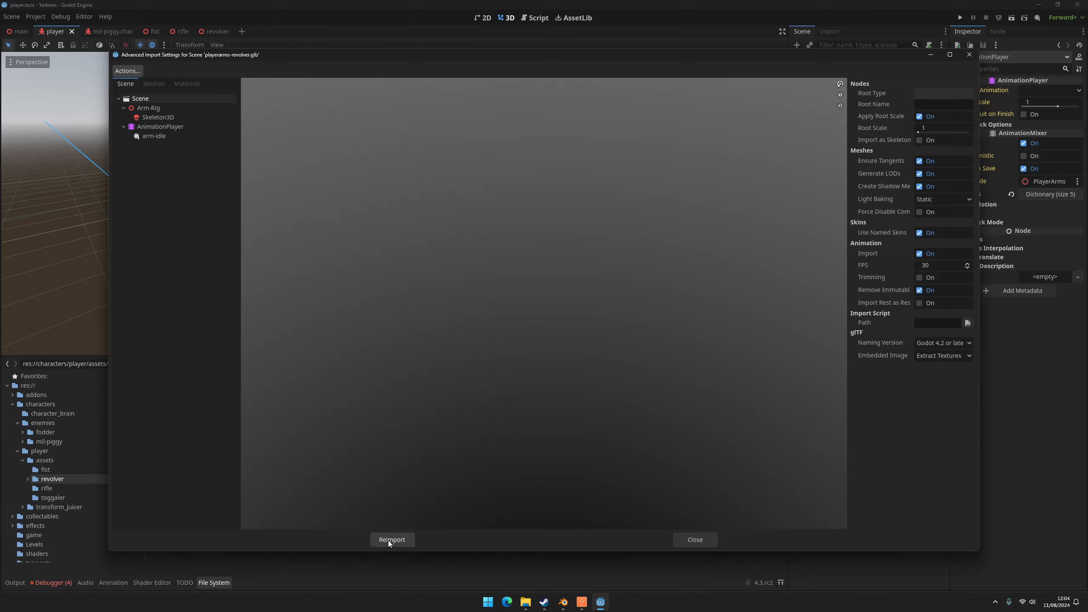
Assign player_arm.bone_map.tres as the retarget bone map of the Skeleton3D node.
click(154, 117)
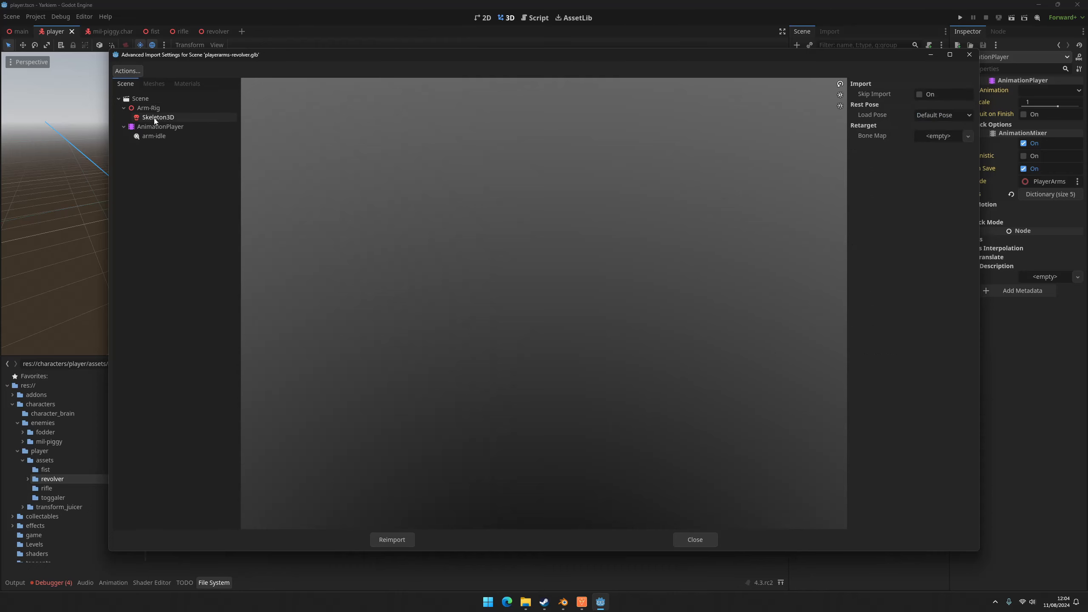
click(969, 136)
click(956, 162)
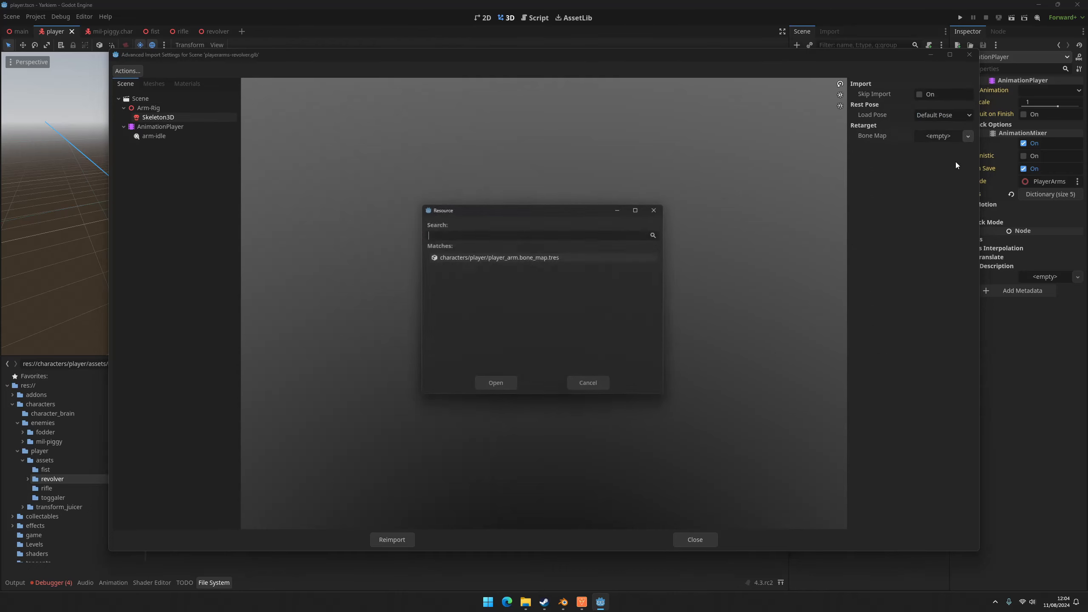
click(494, 388)
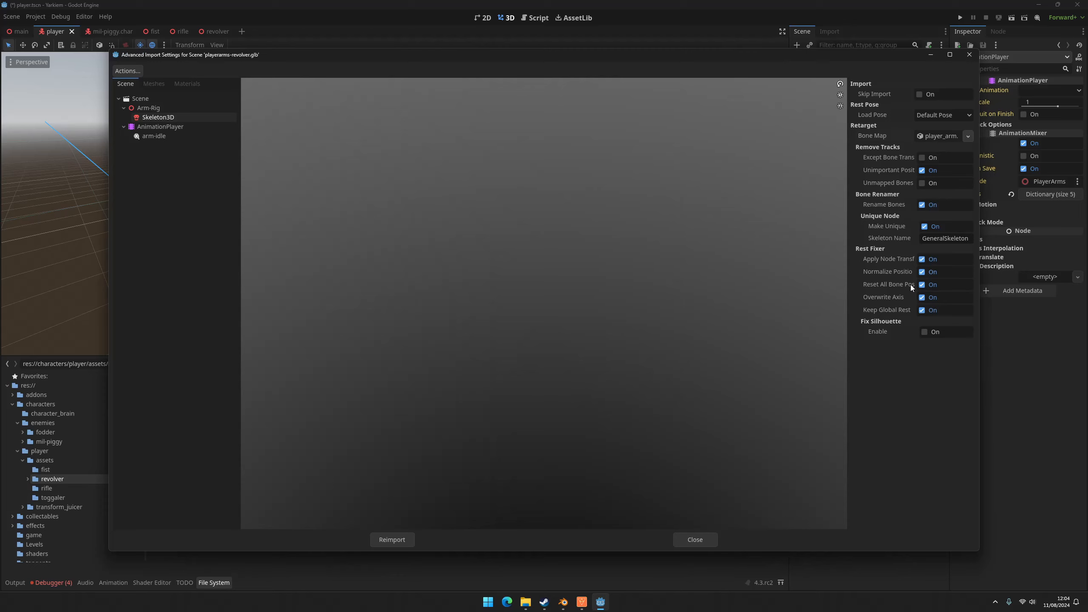
Widen the import settings area and set the retargeted unique node's skeleton name to Skeleton3D, keeping Make Unique on.
drag(848, 299, 727, 296)
drag(914, 239, 837, 261)
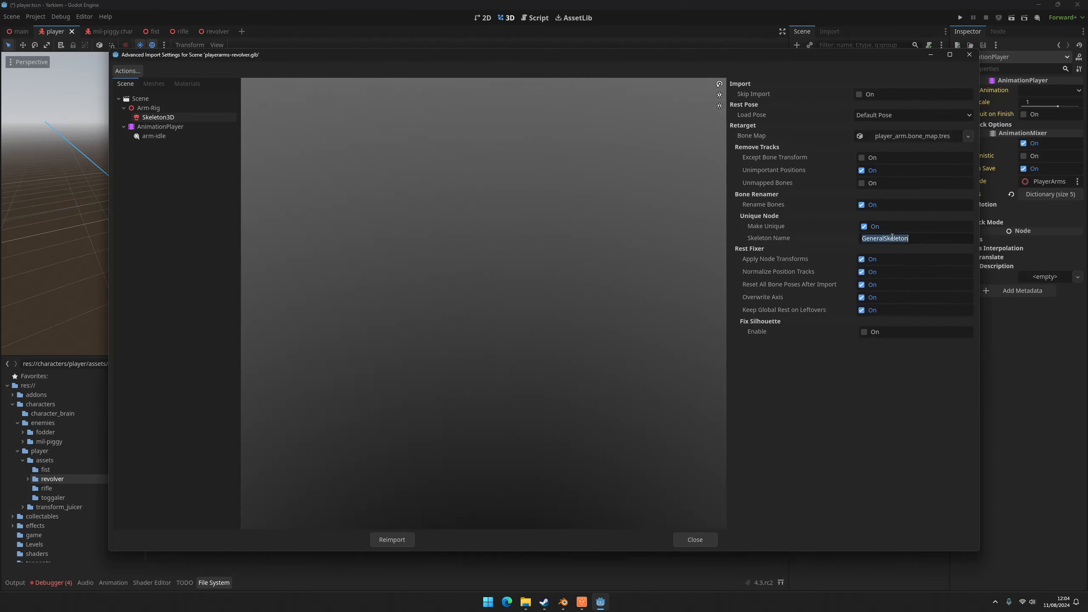
text(Skeleton3D)
click(942, 226)
click(913, 238)
click(867, 226)
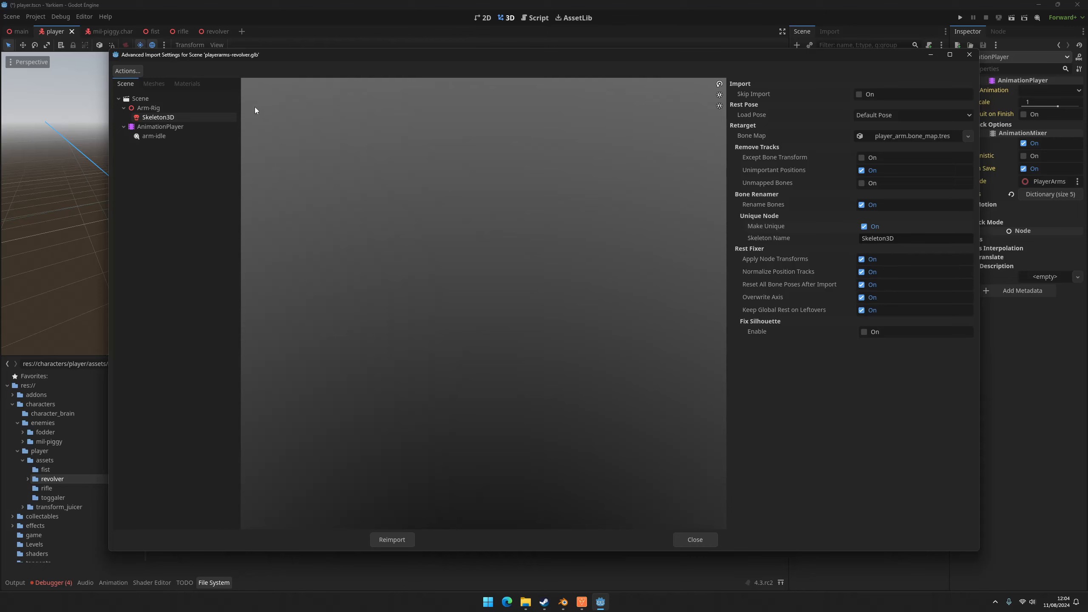
For the whole scene, disable Remove Immutable Tracks, enable Import Rest as Reset, discard all embedded textures, and reimport.
click(155, 100)
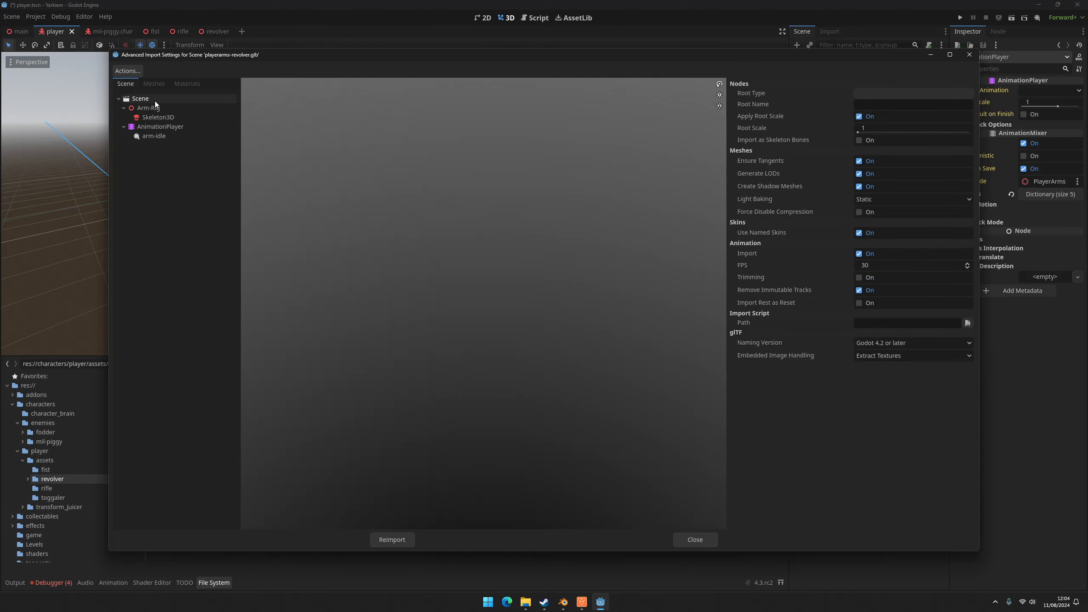
click(858, 290)
click(858, 303)
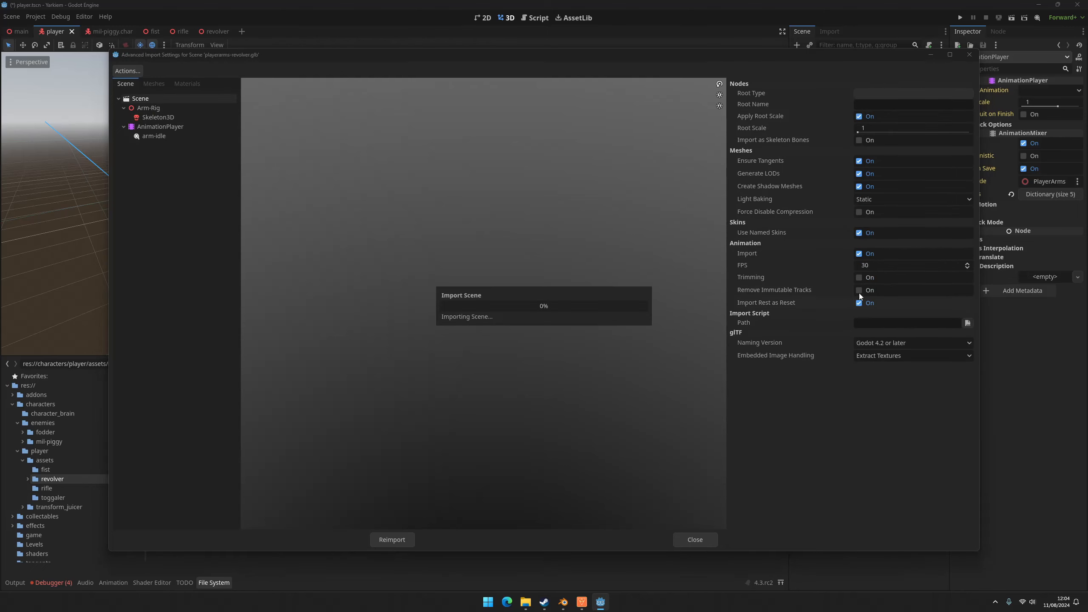
click(897, 356)
click(899, 369)
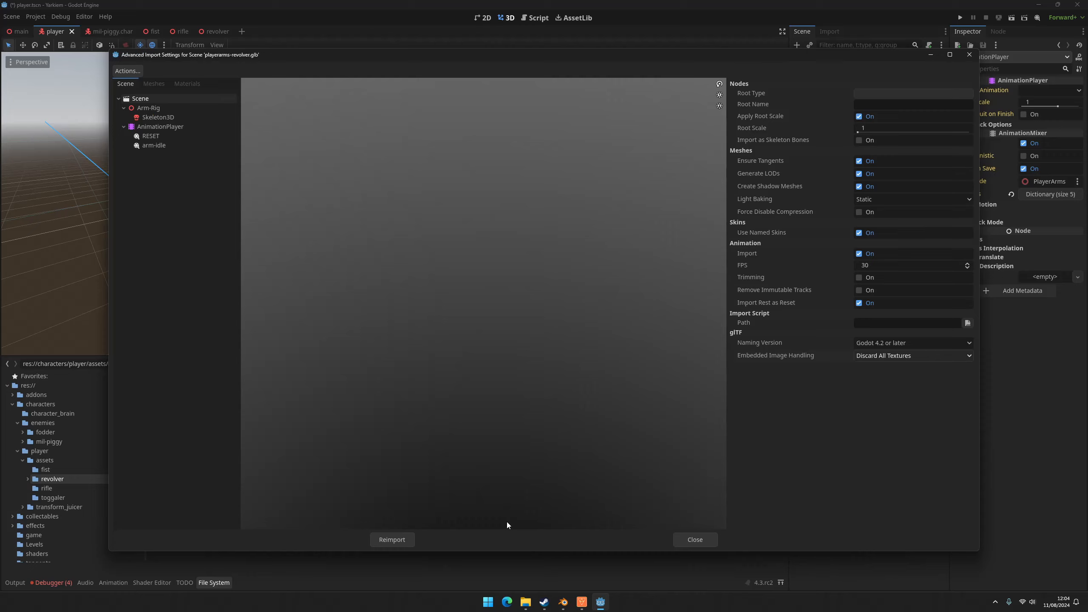
click(403, 540)
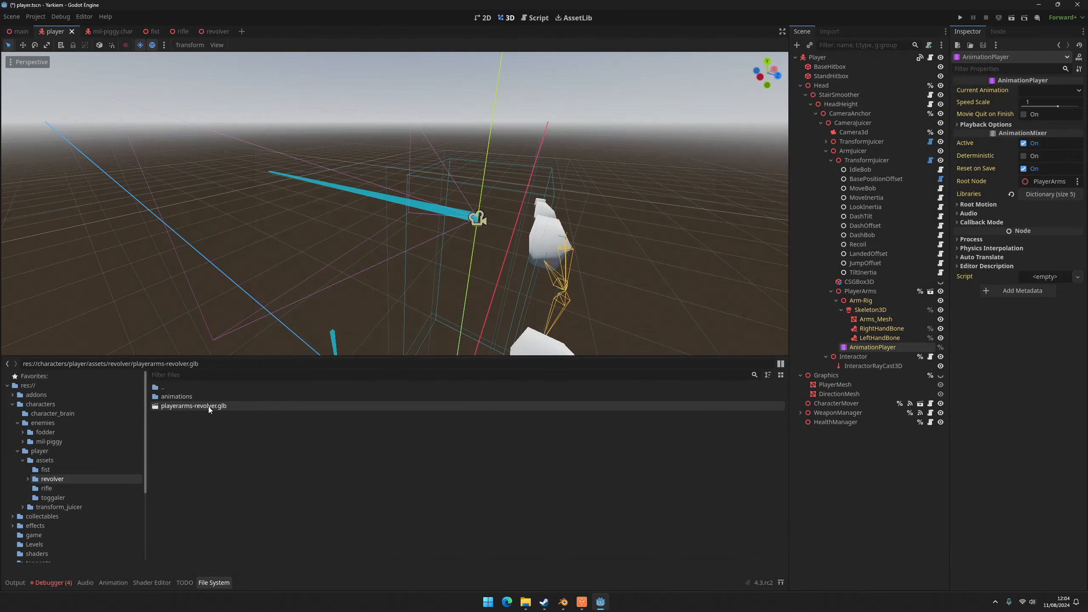
Change the import type of playerarms-revolver.glb to Animation Library and reimport it.
click(829, 31)
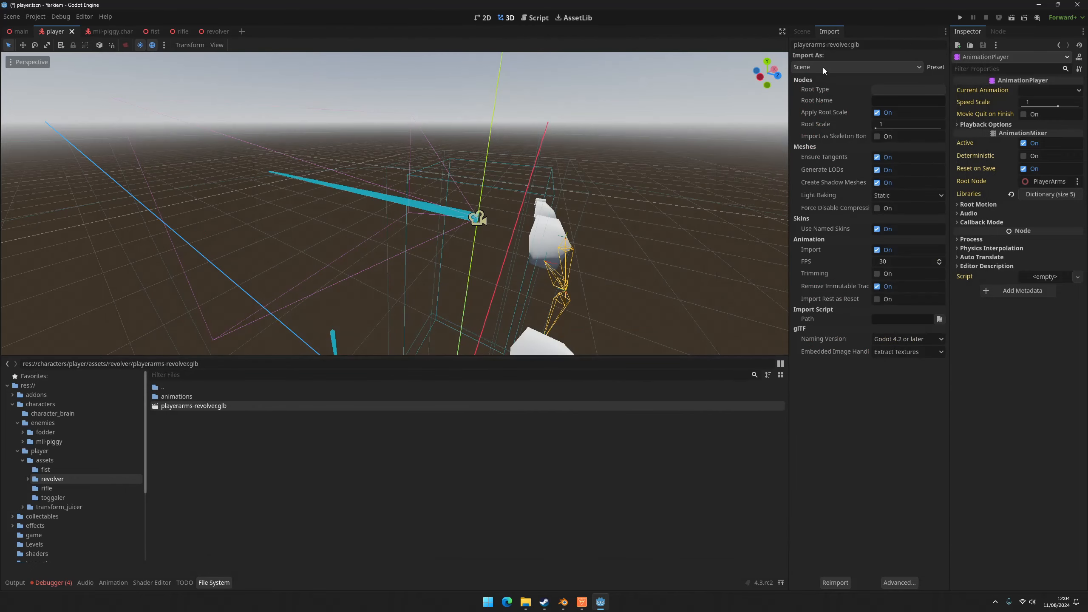
click(854, 66)
click(840, 87)
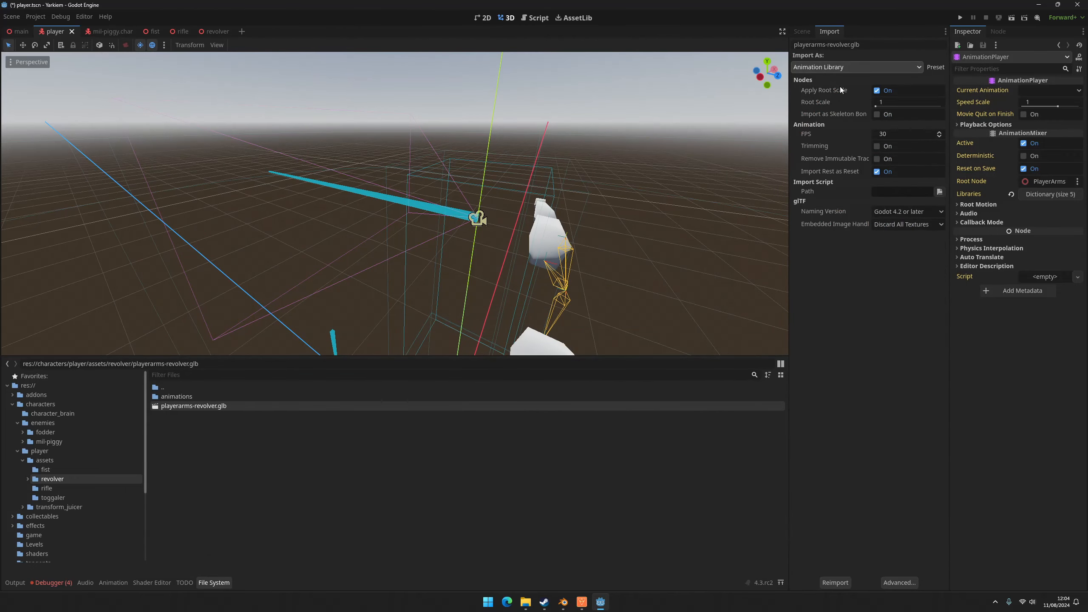
click(834, 582)
click(497, 316)
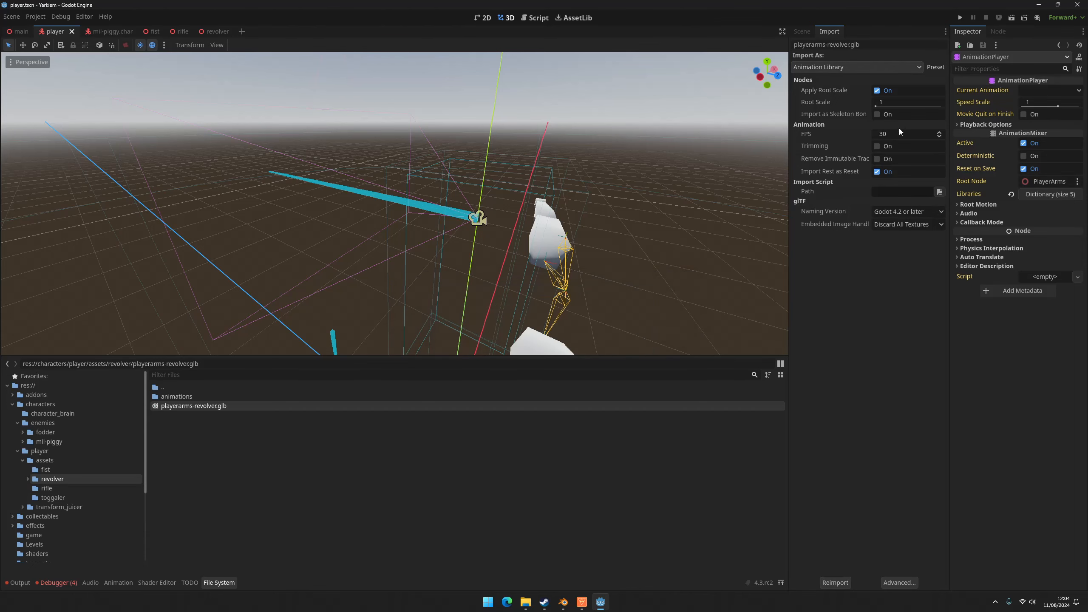
Check the PlayerArms AnimationPlayer's animation list and open its animation library manager.
click(871, 347)
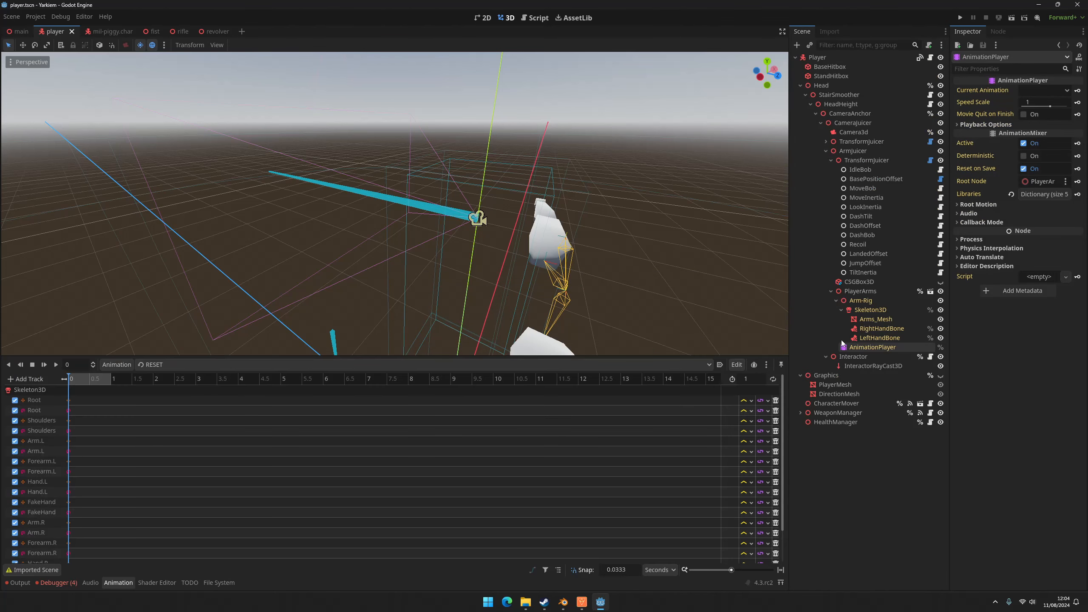
click(319, 365)
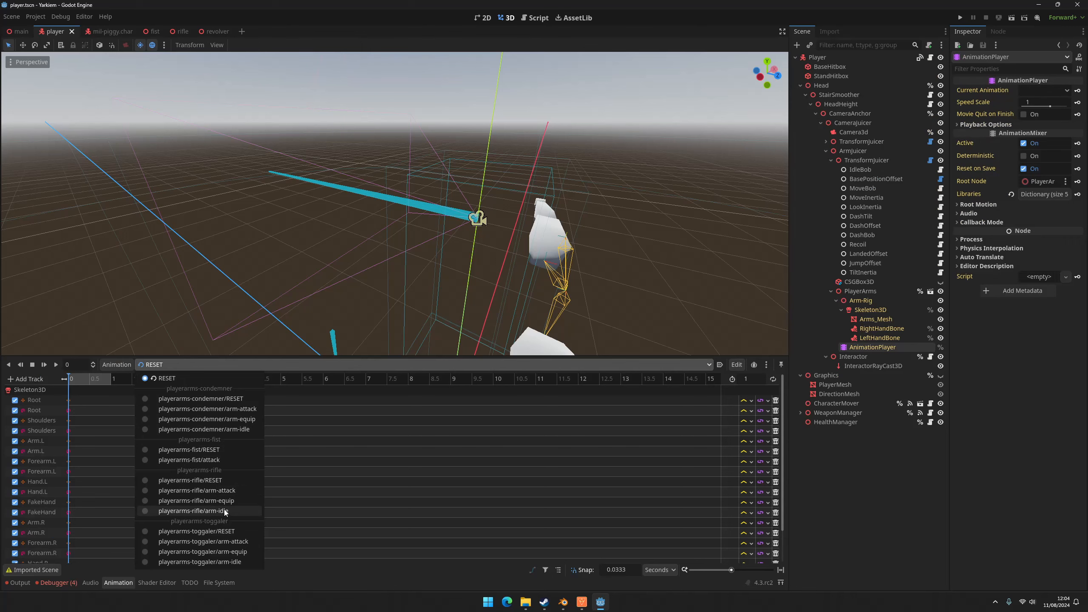
click(116, 363)
click(116, 364)
click(158, 391)
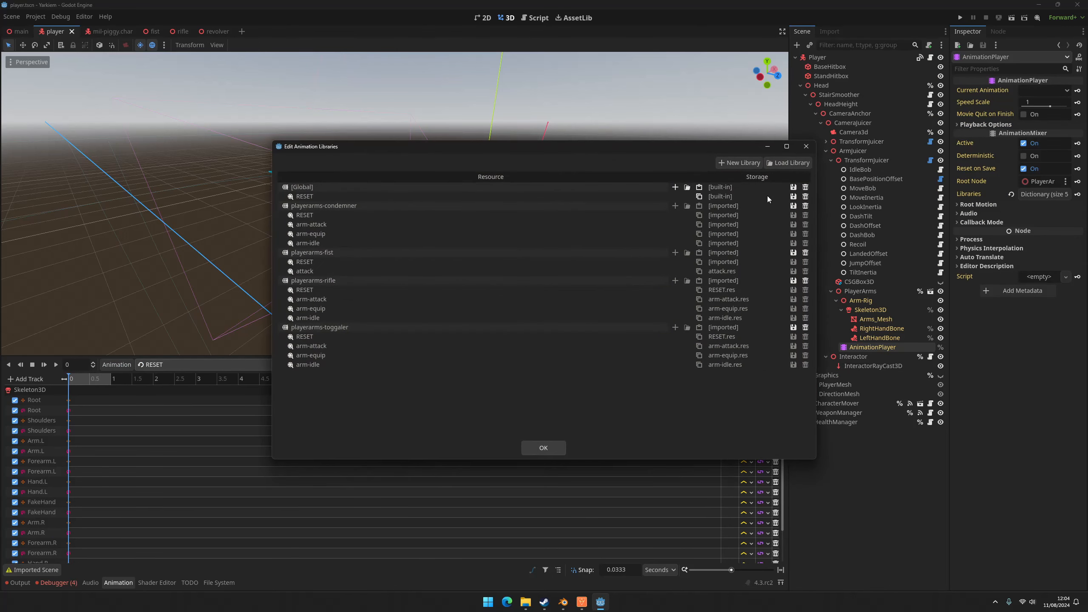
Load playerarms-revolver.glb from characters/player/assets/revolver as an animation library and close the library manager.
click(780, 161)
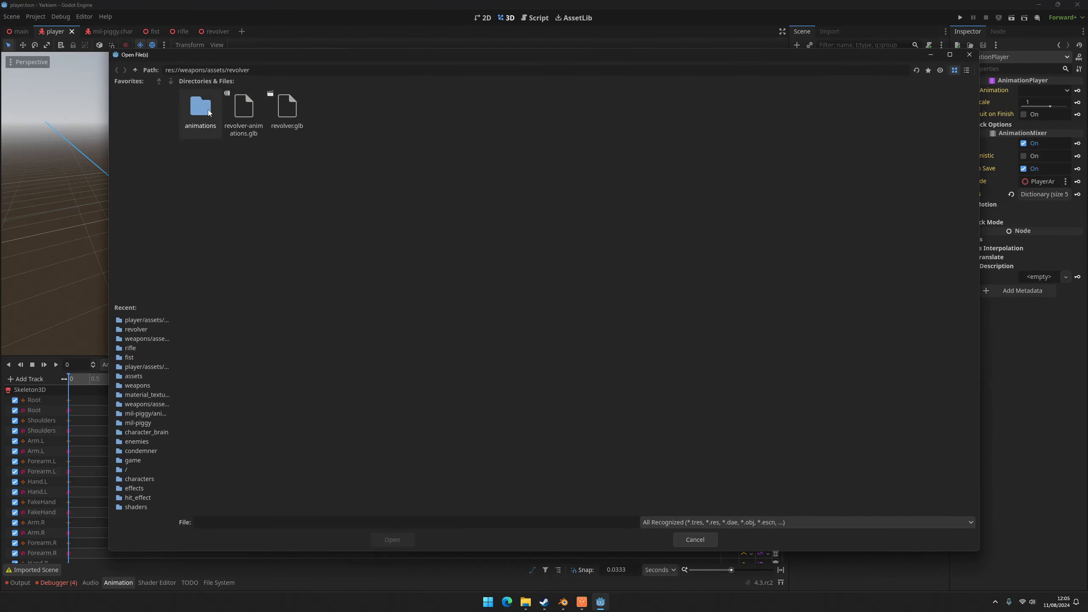
click(134, 69)
click(135, 69)
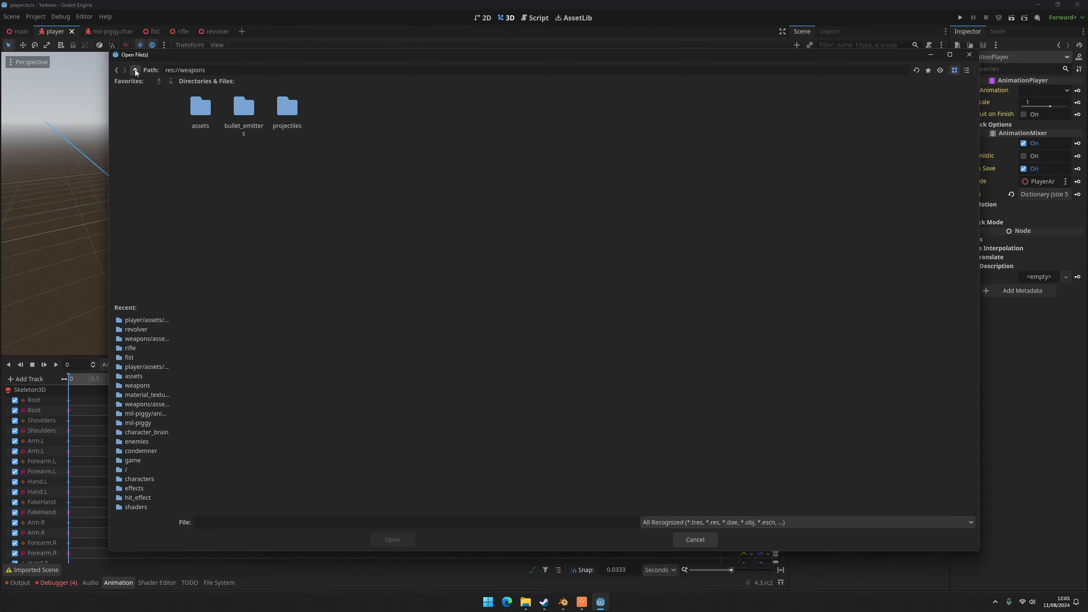
click(134, 69)
double_click(243, 103)
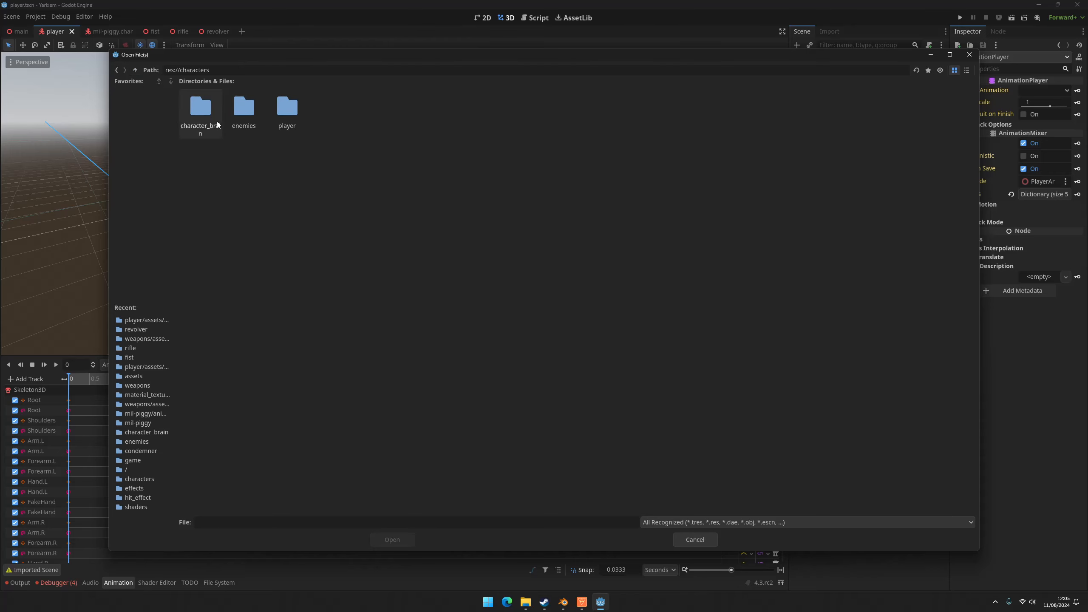
double_click(282, 113)
double_click(200, 107)
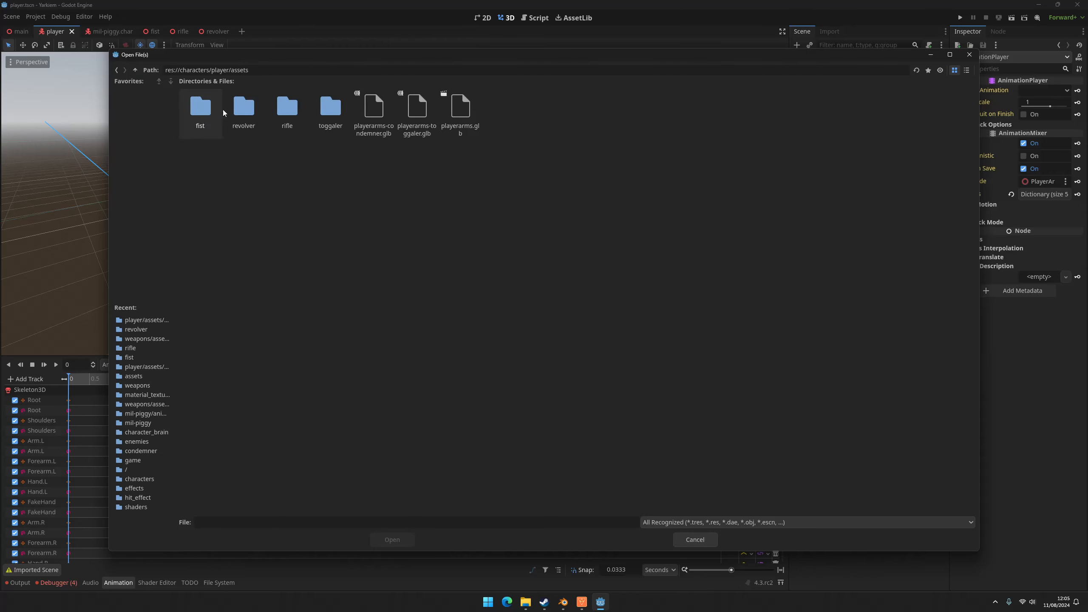
double_click(243, 106)
double_click(241, 111)
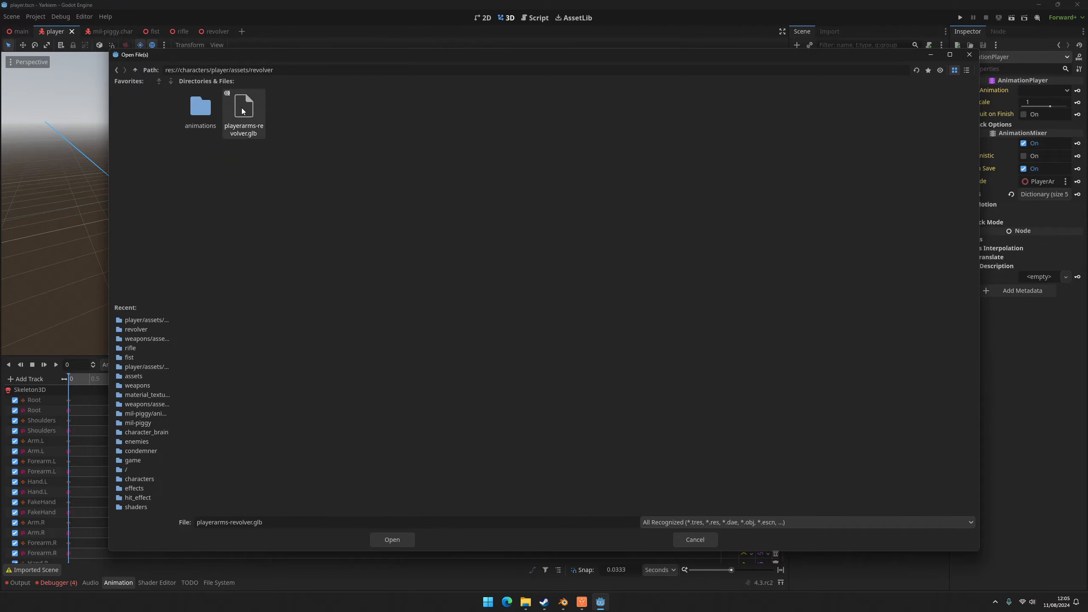
click(543, 453)
Show the playerarms-revolver/arm-idle animation on the player's arms and view the pose up close.
click(222, 364)
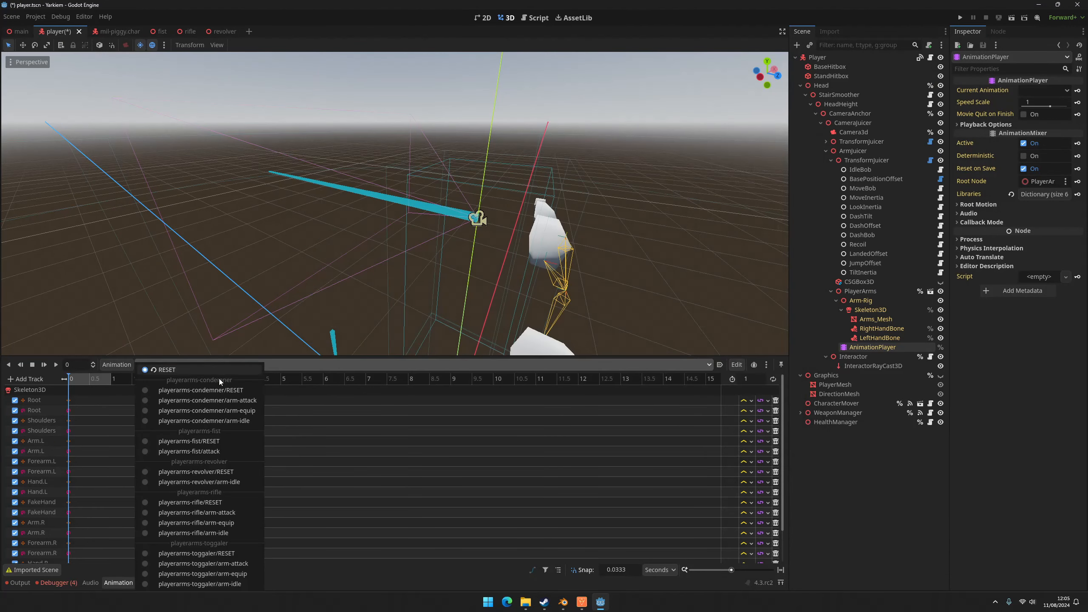
click(221, 481)
middle_drag(382, 220, 478, 211)
scroll(478, 211, up, 2)
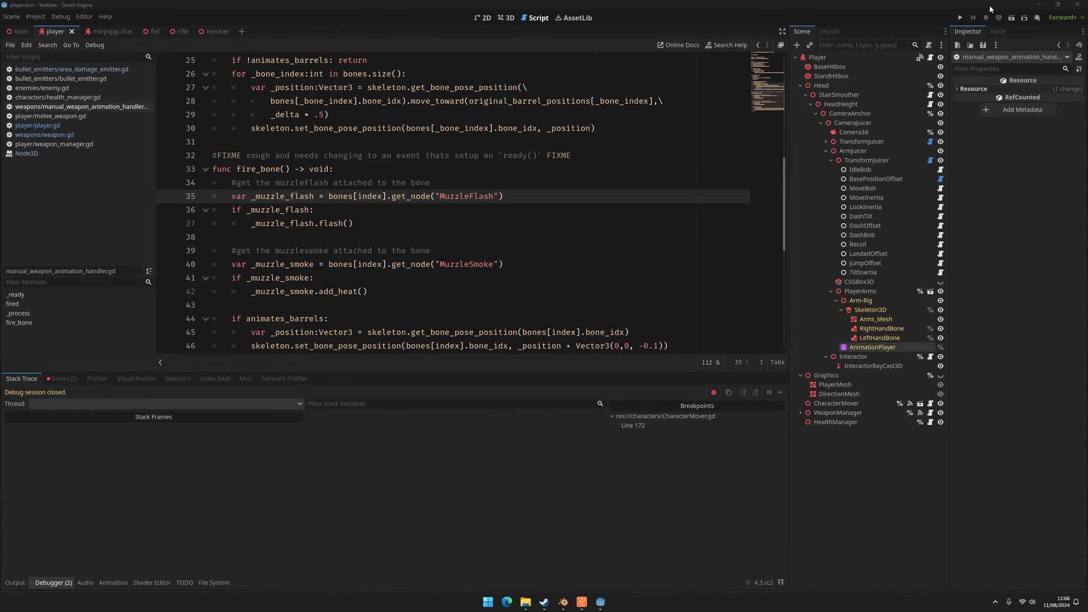
Run the project, pick up the revolver, check how the arms hold the weapons in game, and quit.
click(960, 17)
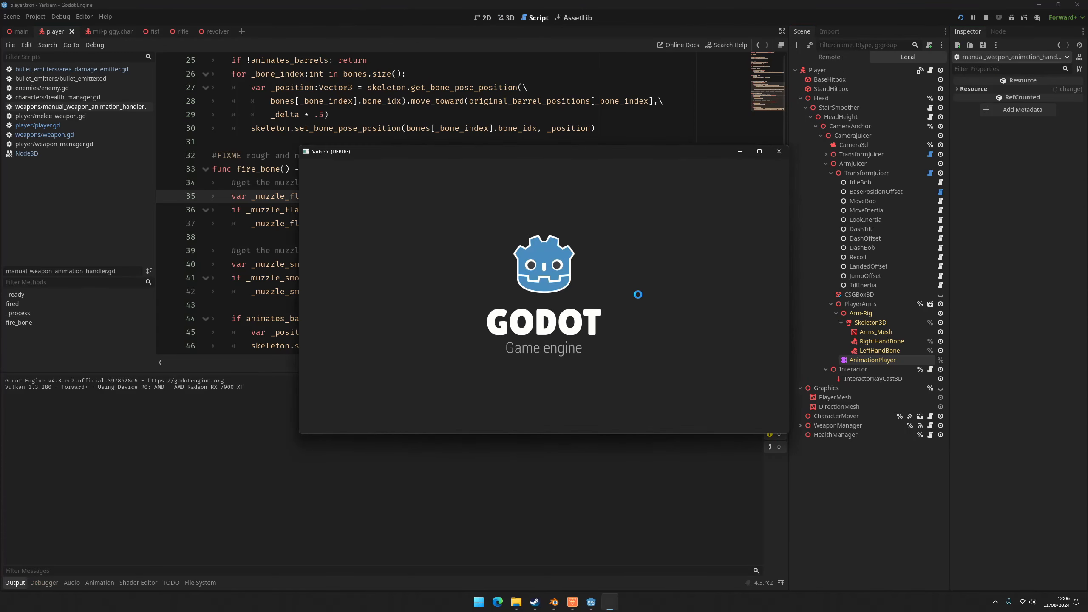
key(w)
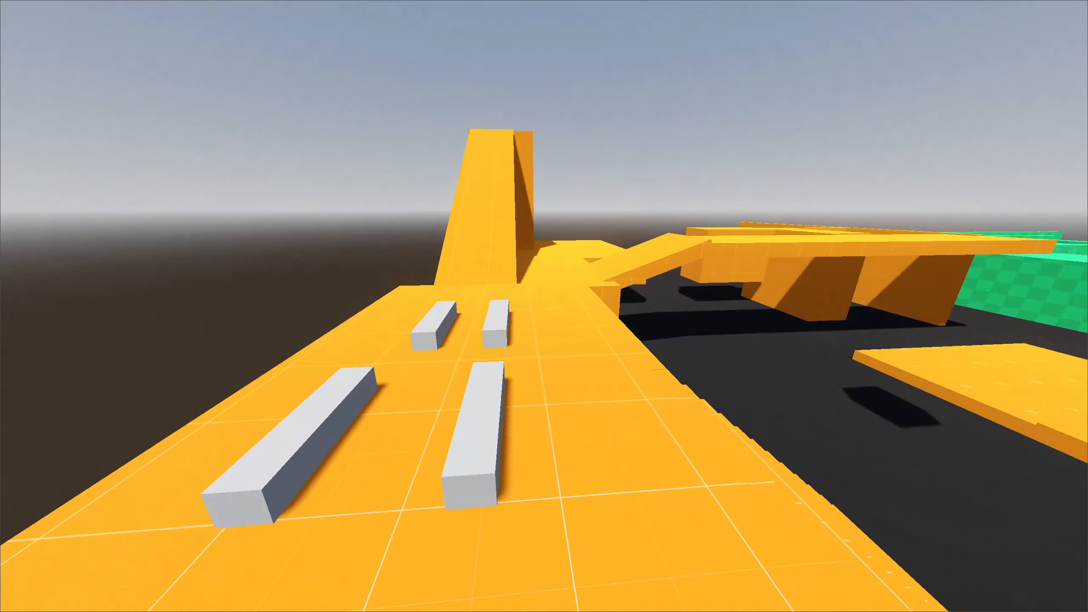
key(w)
key(e)
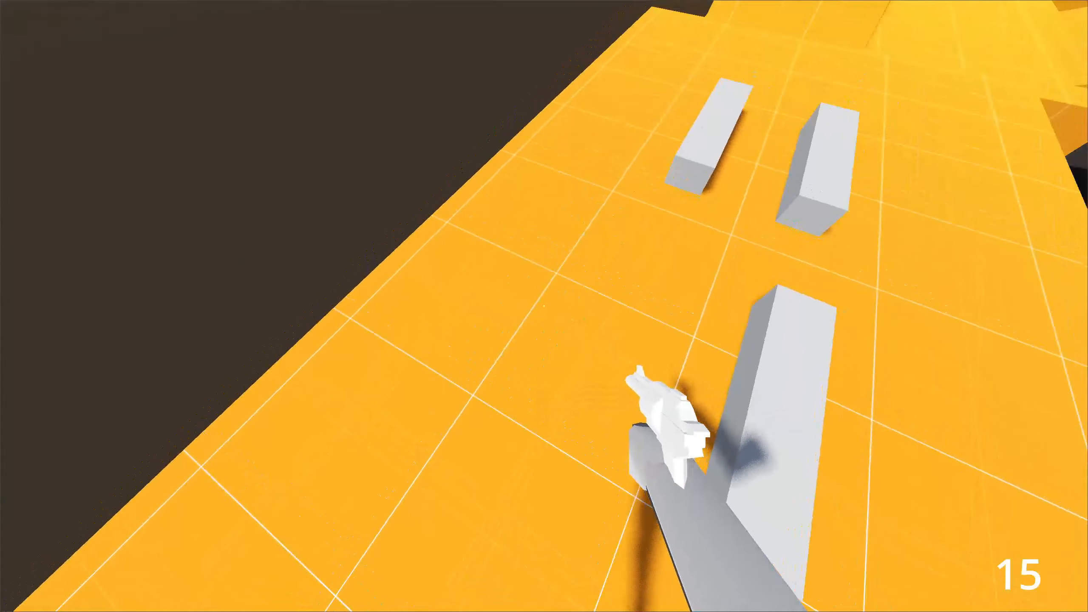
key(w)
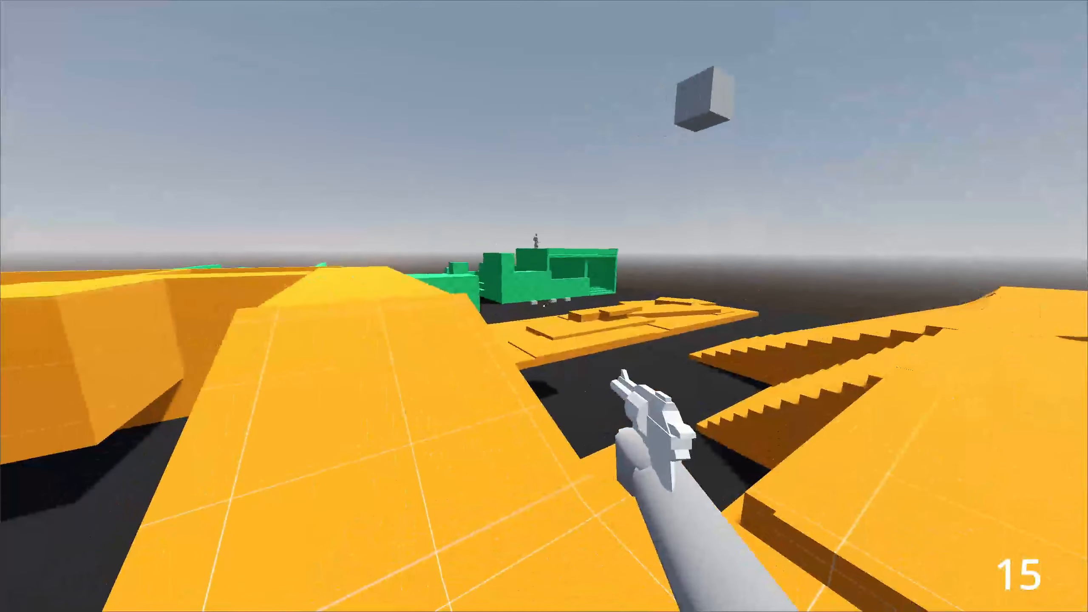
key(w)
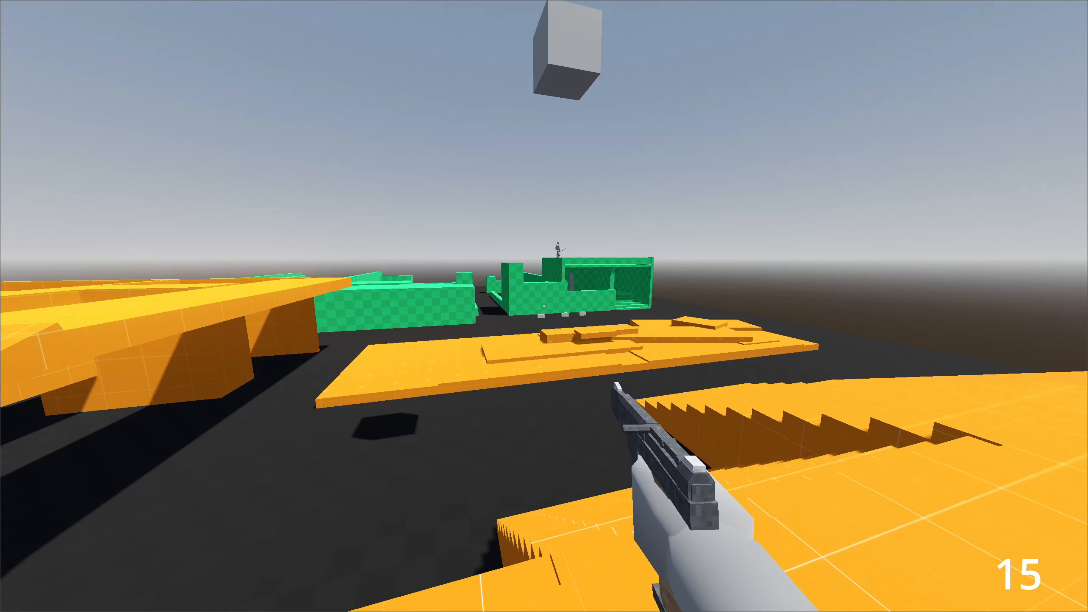
key(Escape)
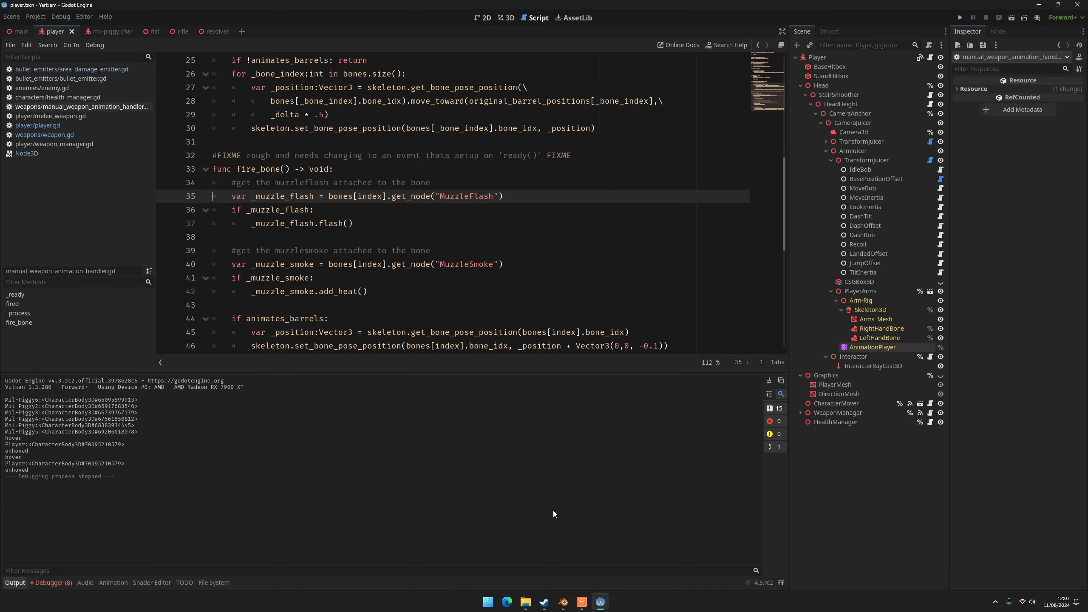
Switch to Blender and enter tweak mode on the revolver Armature's idle strip, orbiting to view the held gun.
click(563, 602)
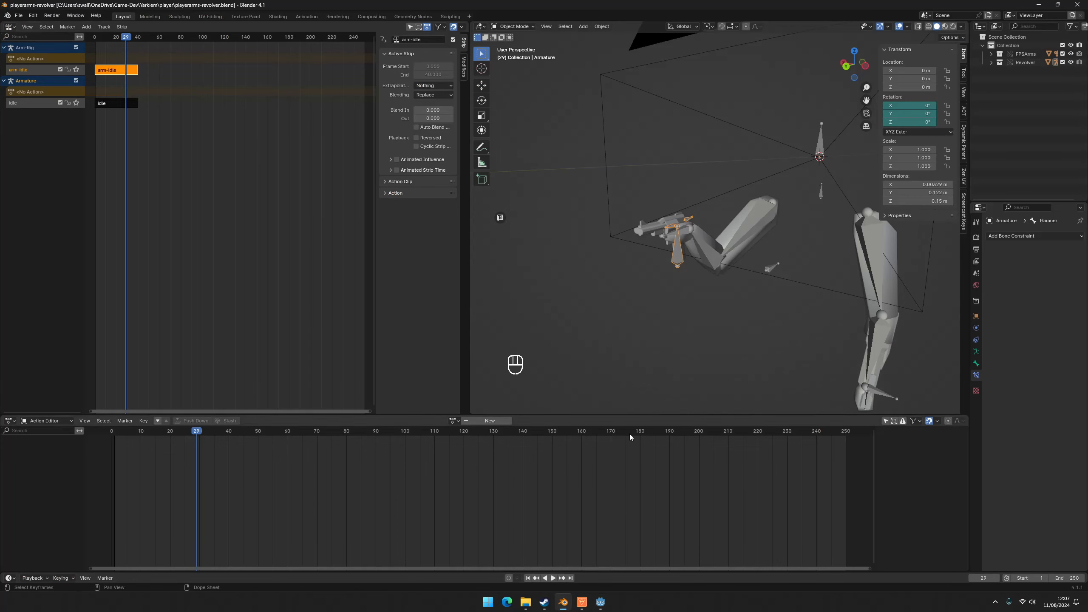
click(852, 51)
click(105, 104)
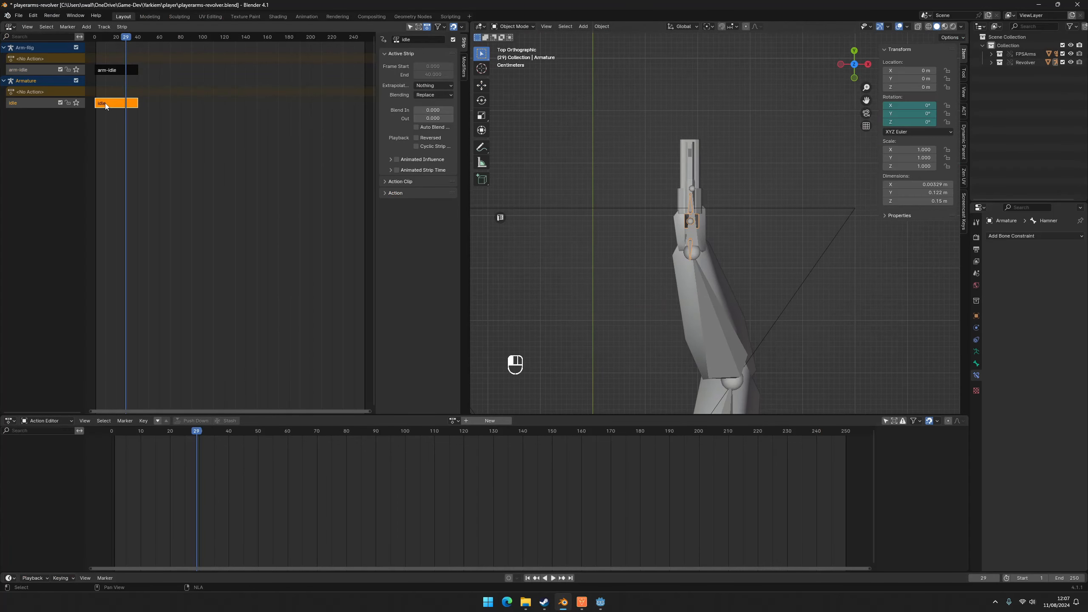
key(Tab)
mouse_move(701, 270)
middle_down()
mouse_move(625, 229)
mouse_move(712, 278)
middle_up()
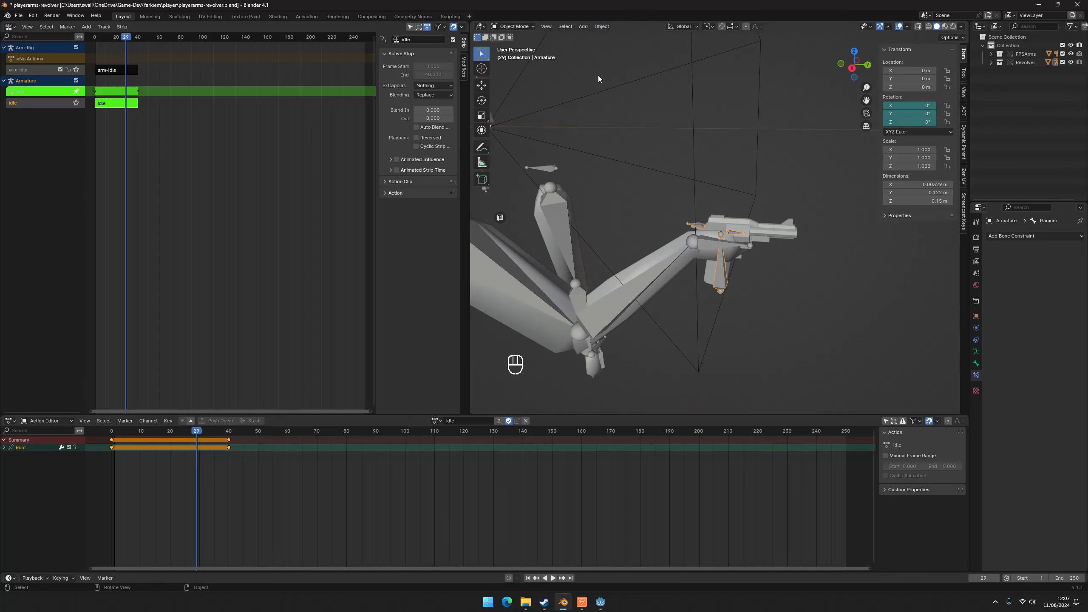
Put the revolver's Armature in Pose Mode and, in camera view, move its Root bone about -0.09 m along global Y.
click(528, 25)
click(531, 56)
click(716, 270)
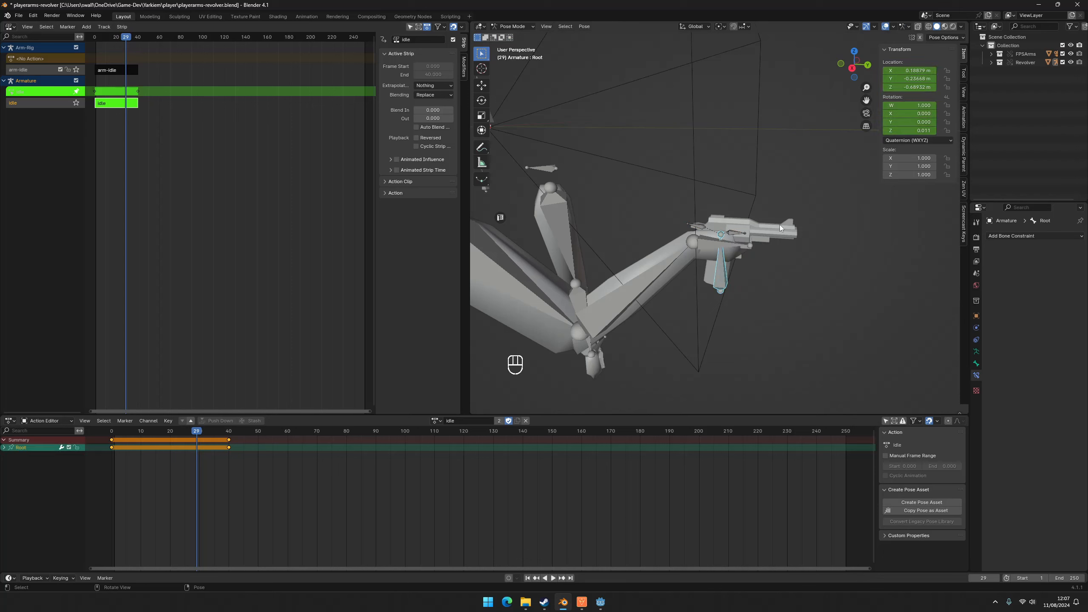
click(841, 64)
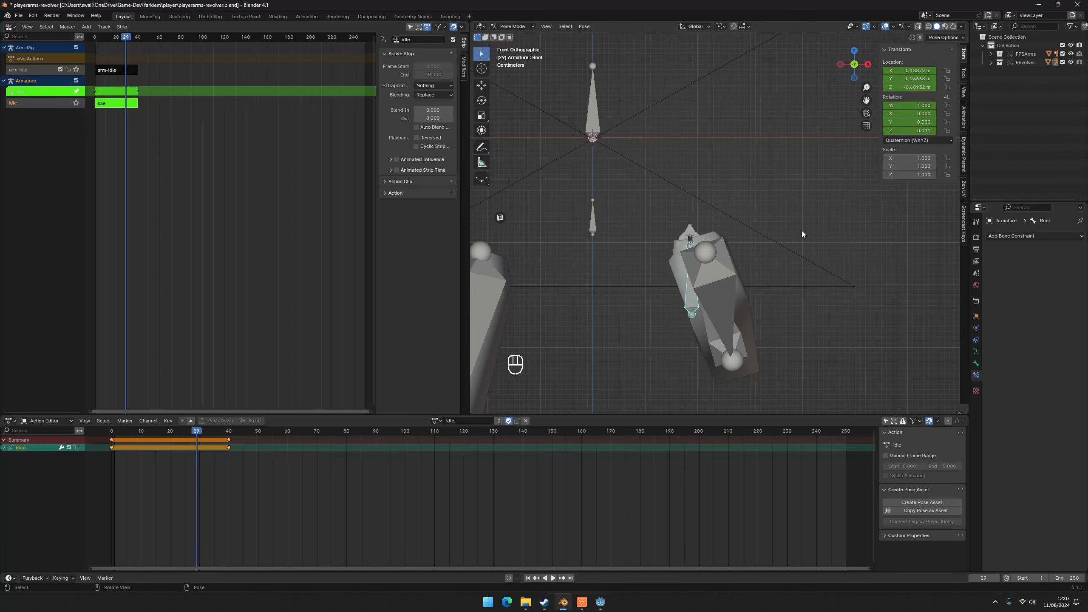
click(866, 113)
key(g)
key(y)
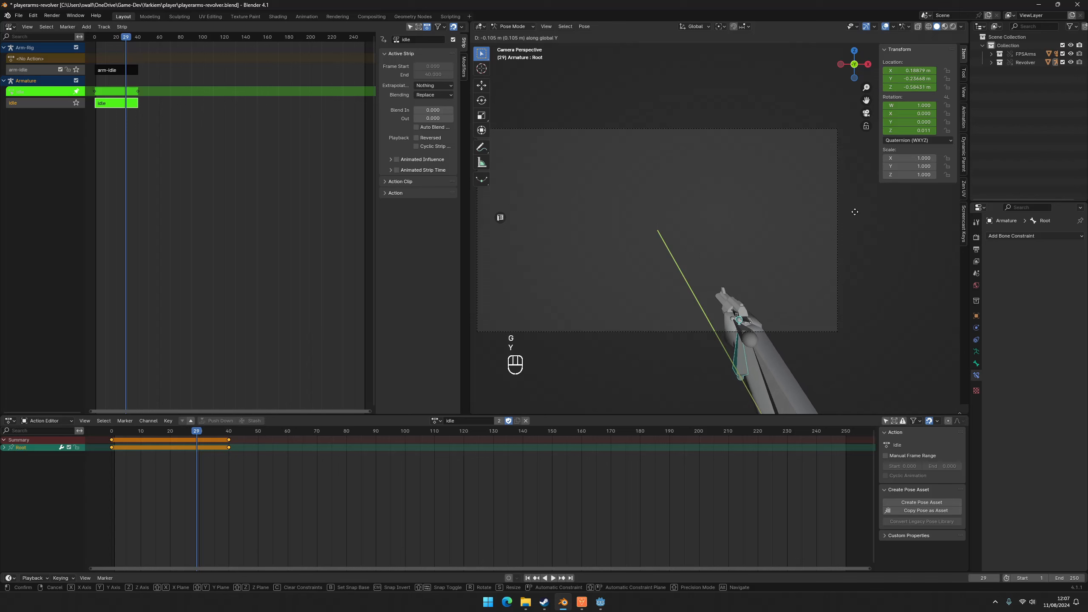
click(857, 216)
Move the revolver's Root bone about -0.06 m along global X and about 0.03 m up along global Z.
key(g)
key(y)
key(x)
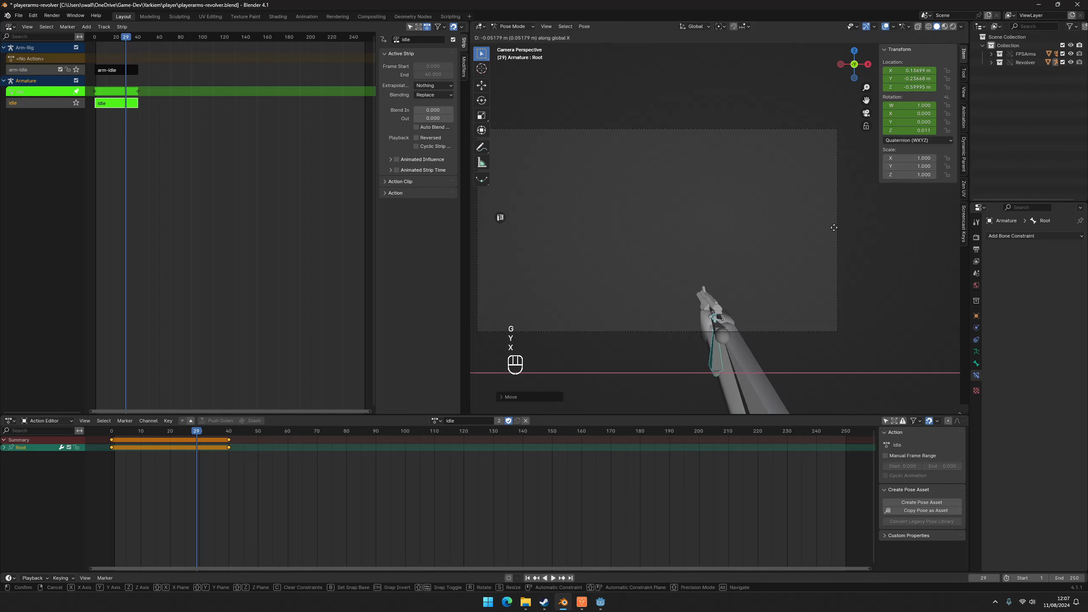
click(832, 232)
key(g)
key(z)
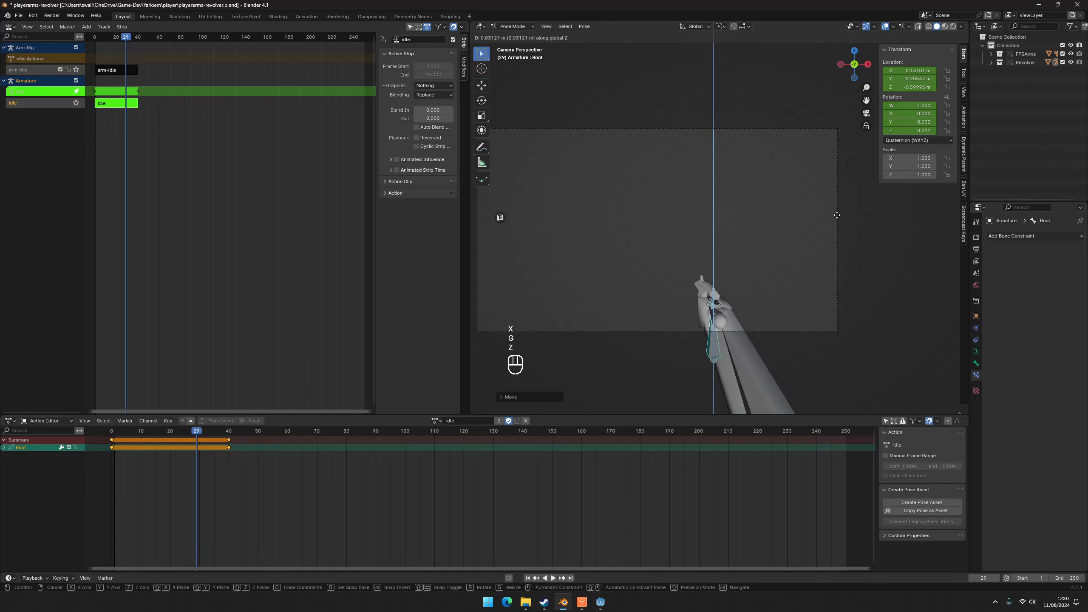
click(835, 222)
Switch to Godot, run the project, check the held revolver while switching between weapon slots 1 and 2, and stop the game.
click(600, 602)
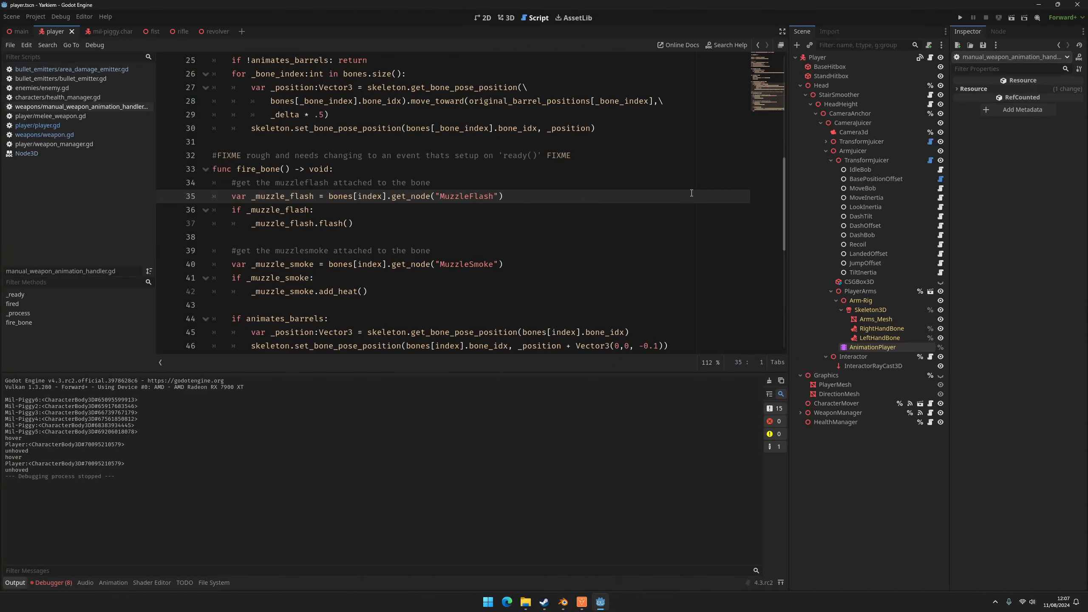
click(961, 17)
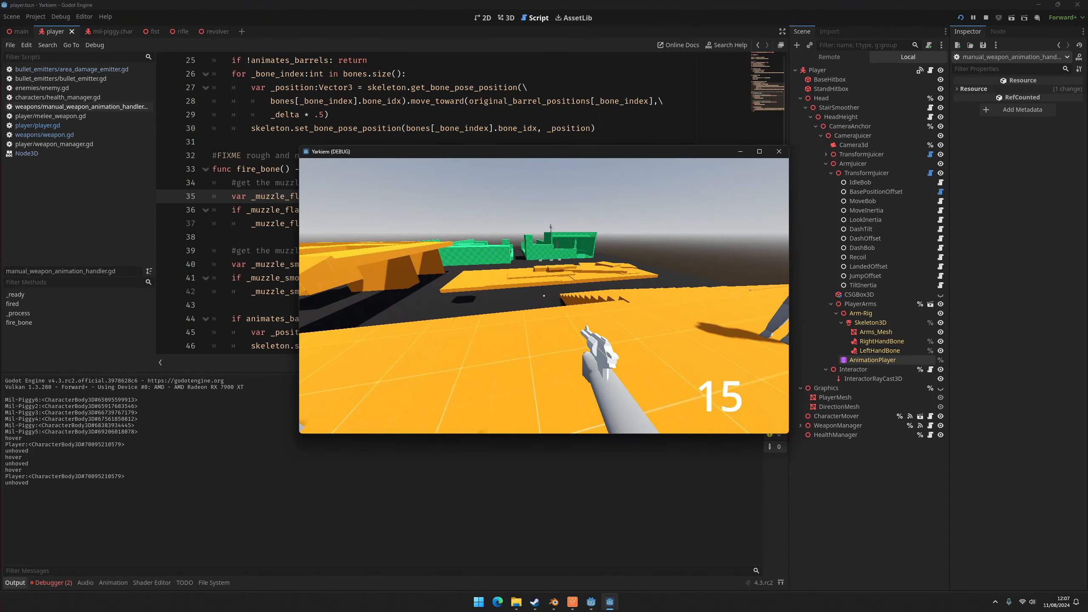
key(1)
key(2)
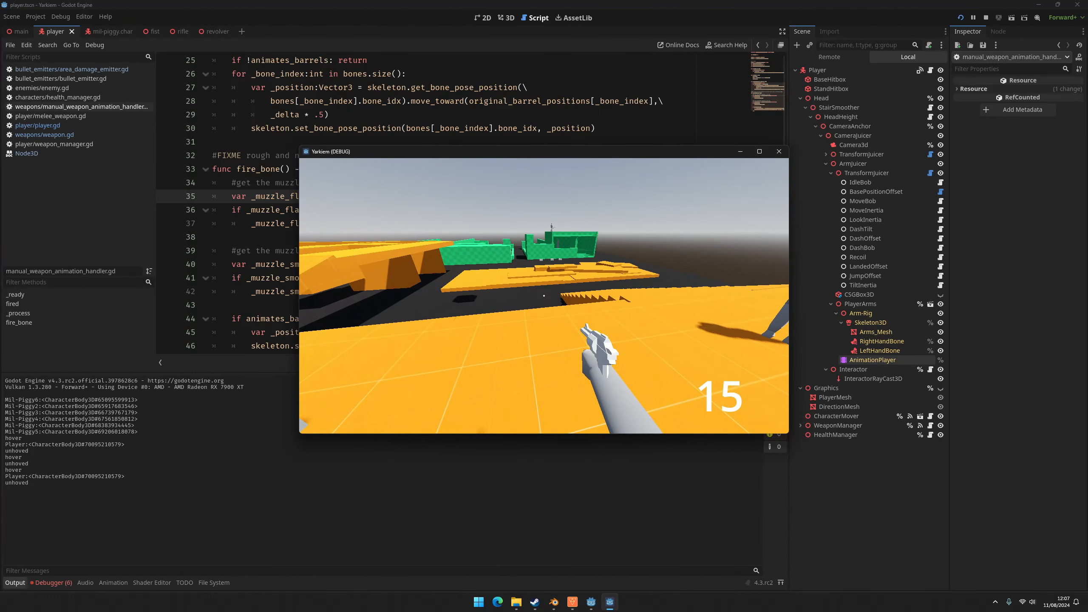
key(alt+Tab)
click(986, 17)
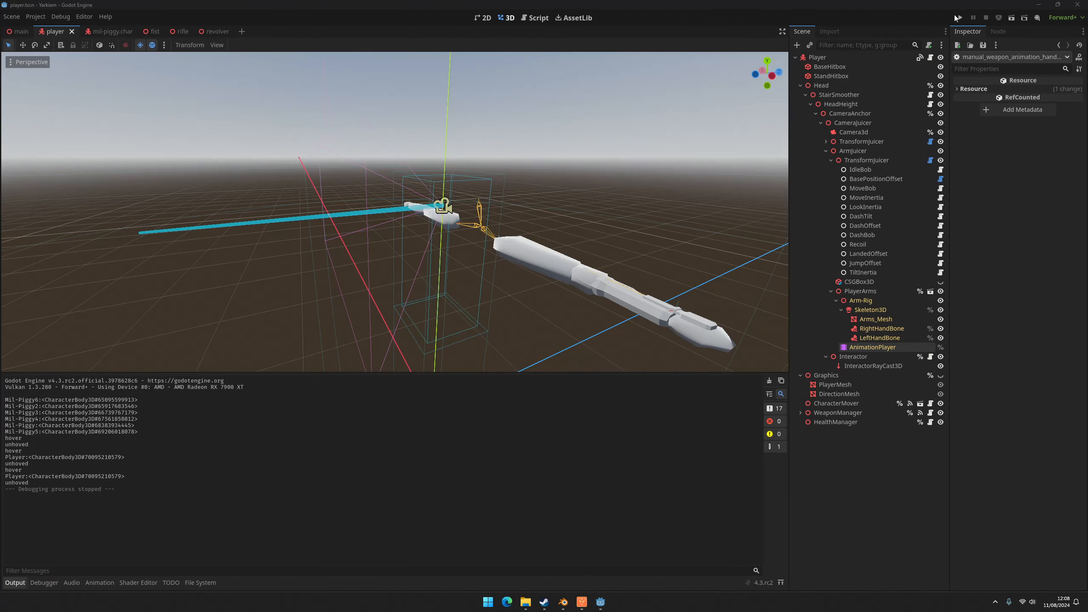
Run the project again, pick up the revolver, and walk forward in full screen to check how it is held.
click(956, 17)
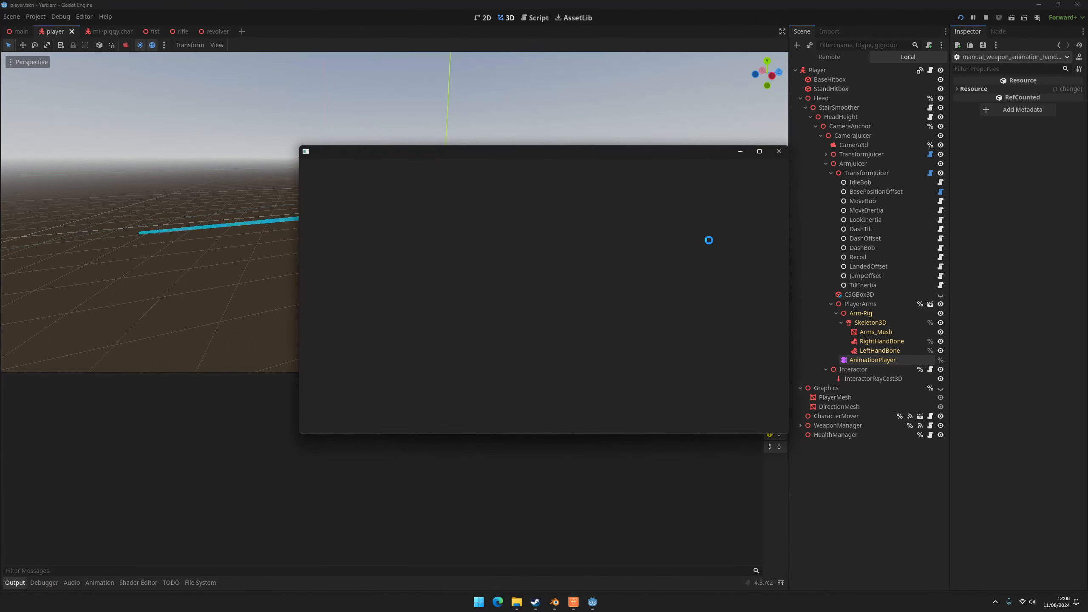
key(e)
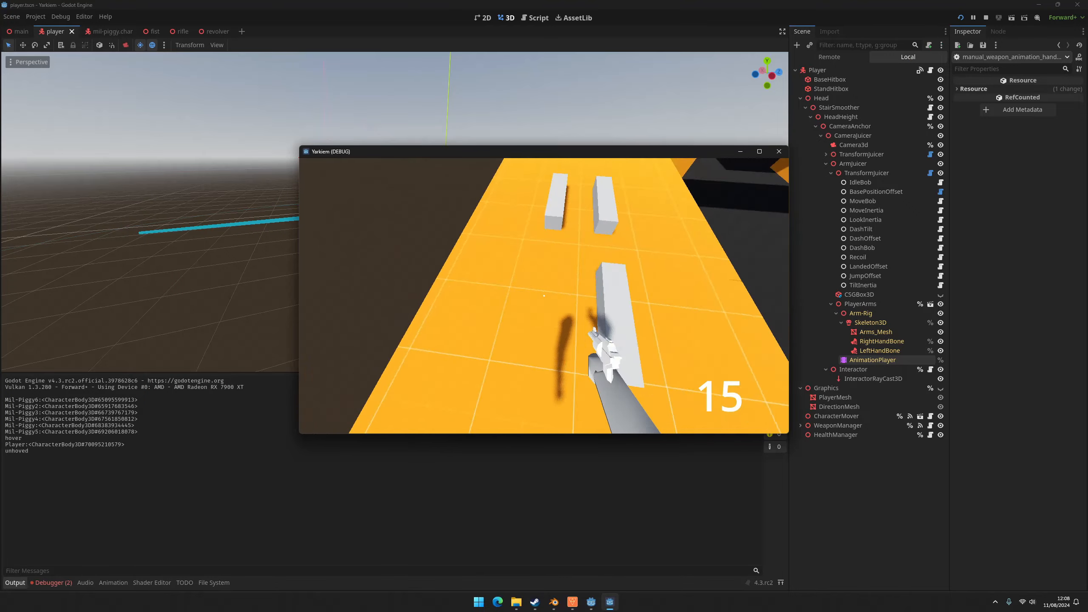
key(e)
key(w)
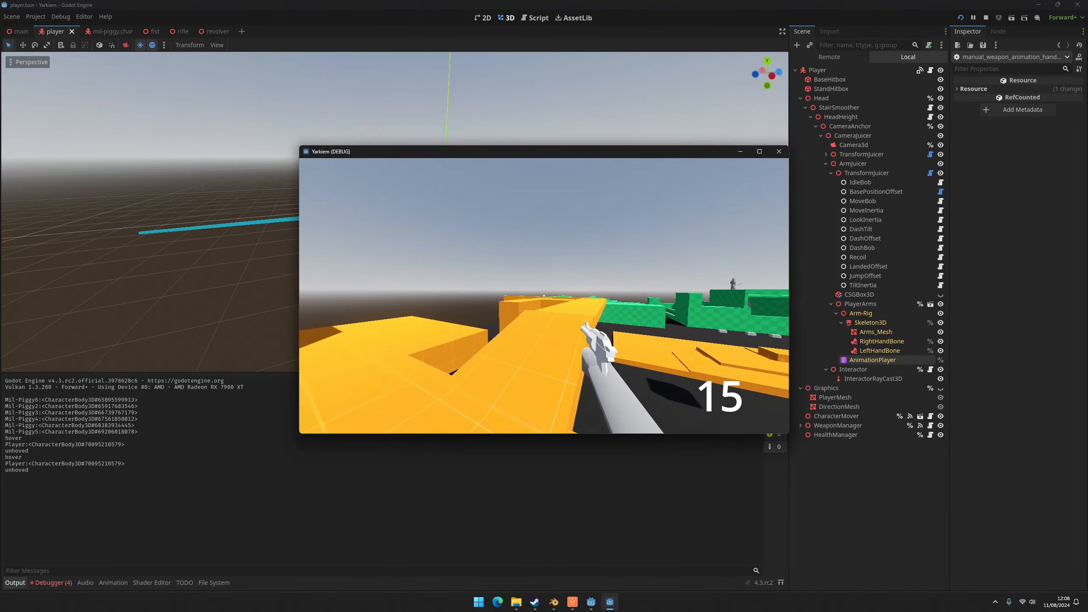
key(F11)
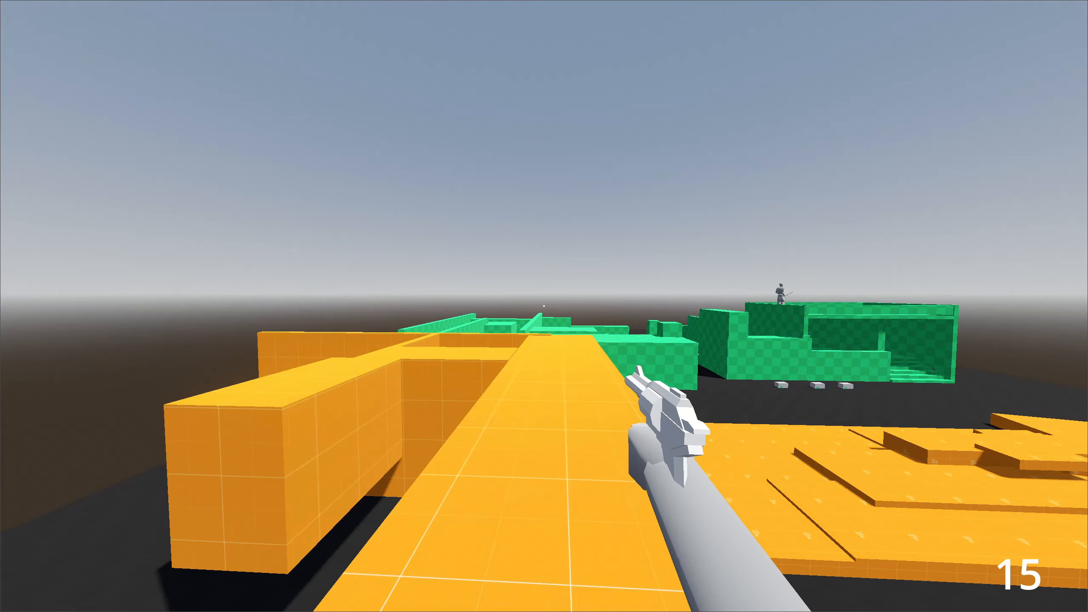
key(w)
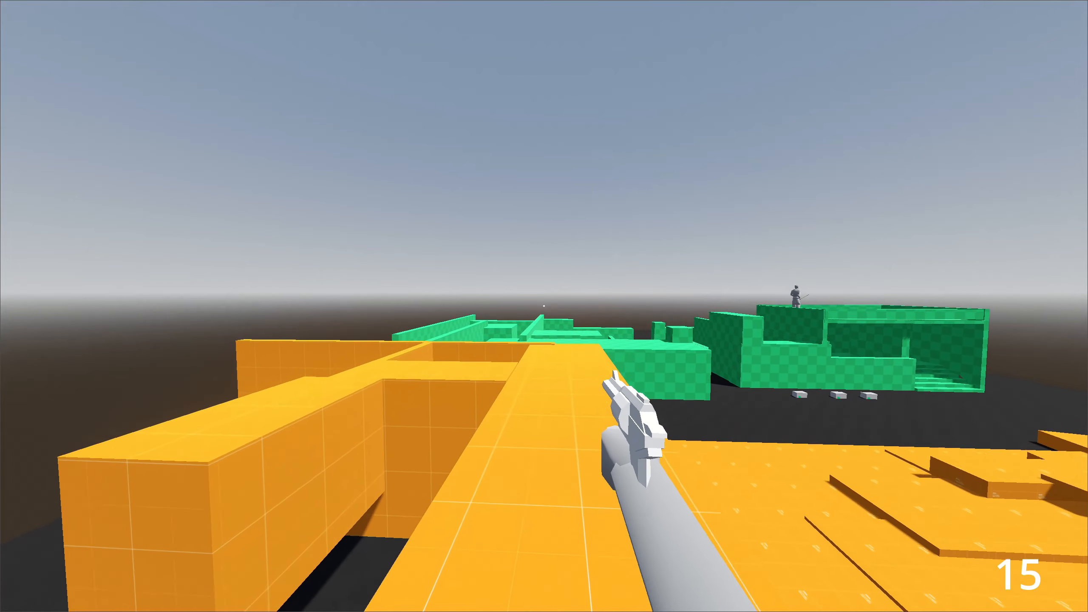